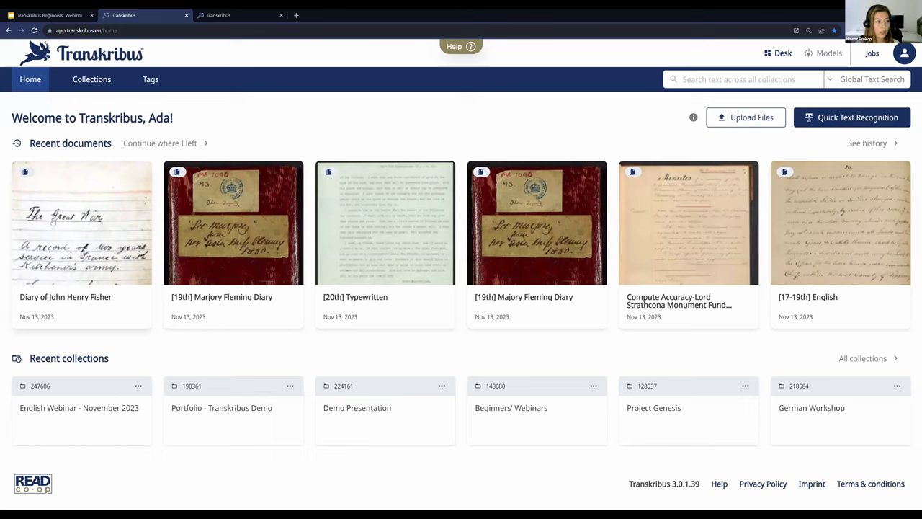
# - Open the collections overview, display the collections as a table, and return to the card view
pyautogui.click(93, 80)
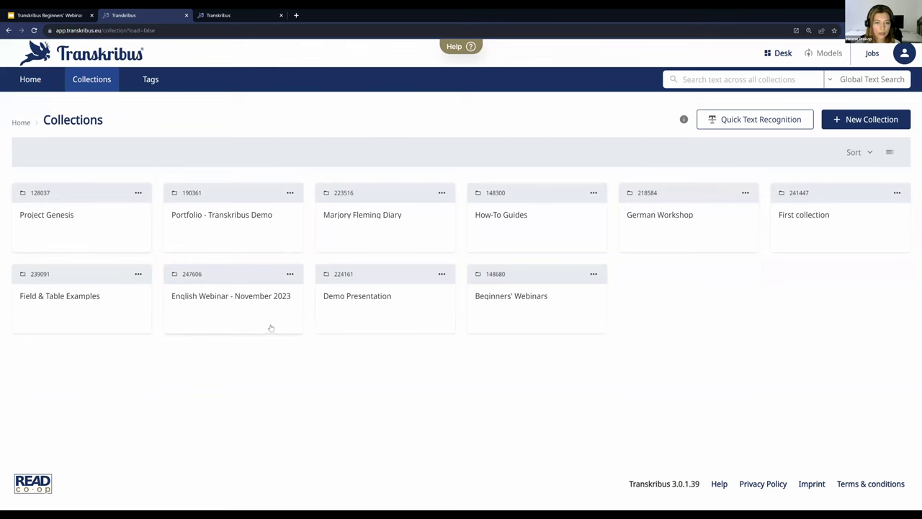
pyautogui.click(892, 153)
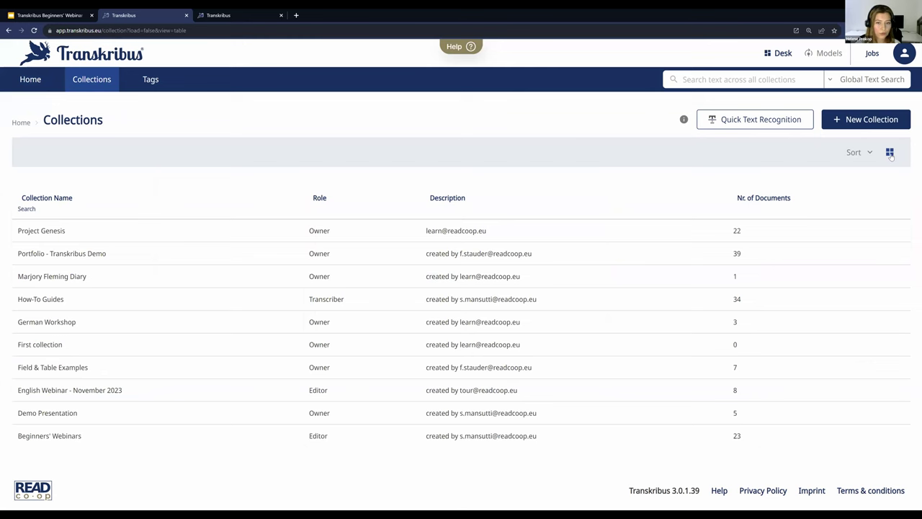
pyautogui.click(891, 154)
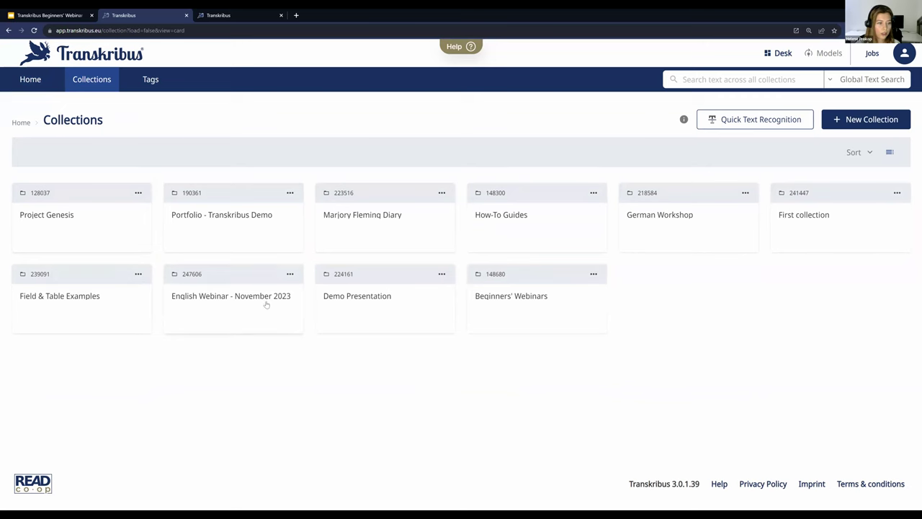
# - View the metadata of the English Webinar - November 2023 collection and close it without changes
pyautogui.click(290, 274)
pyautogui.click(262, 310)
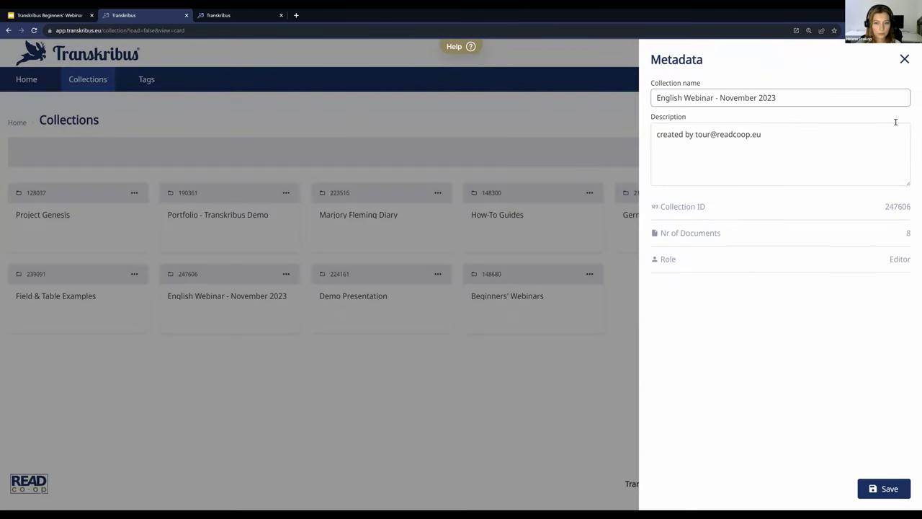
pyautogui.click(905, 60)
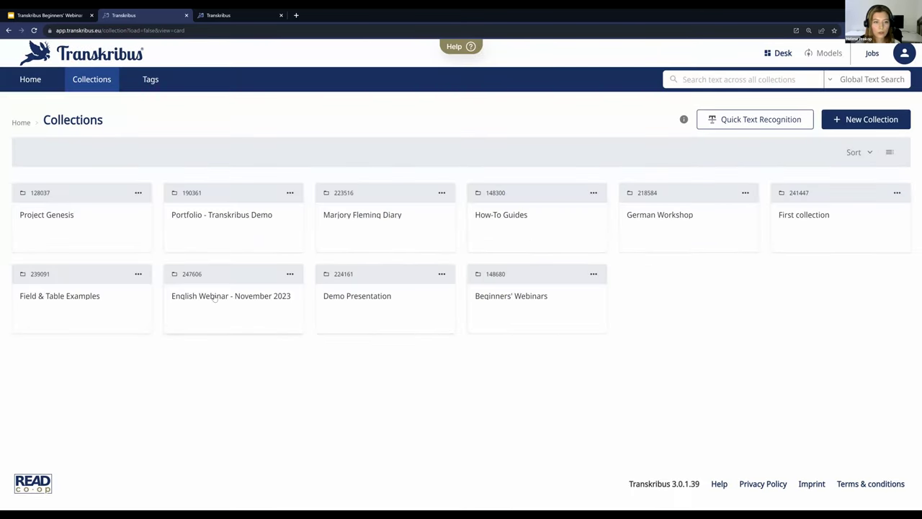
# - Look at the dialog for creating a new collection and dismiss it without creating one
pyautogui.click(215, 297)
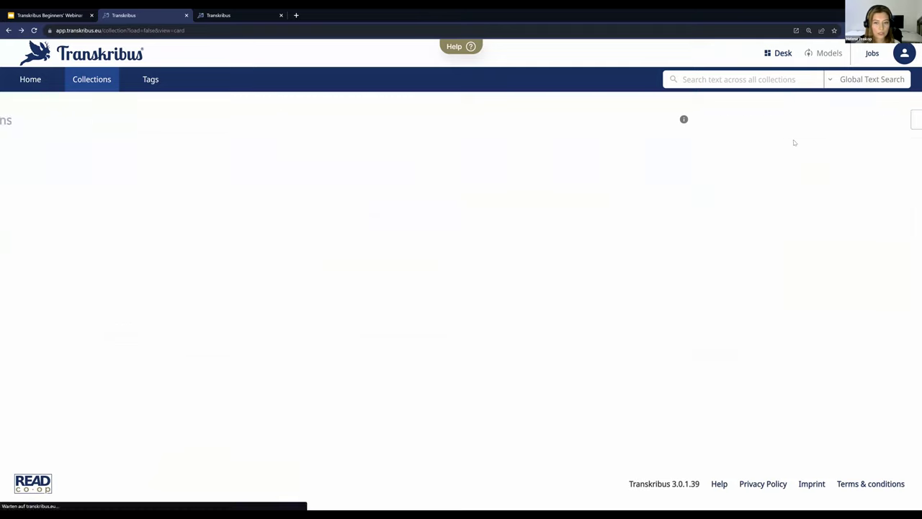
pyautogui.click(862, 121)
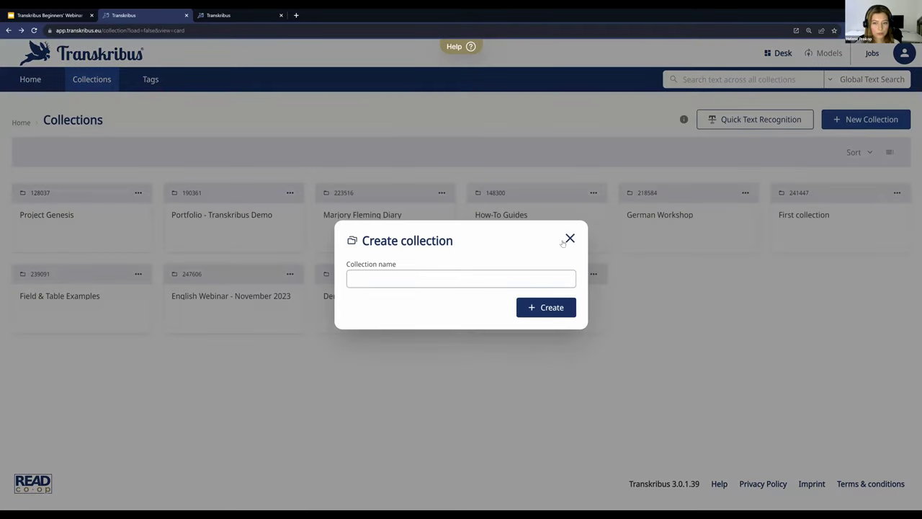
pyautogui.click(569, 238)
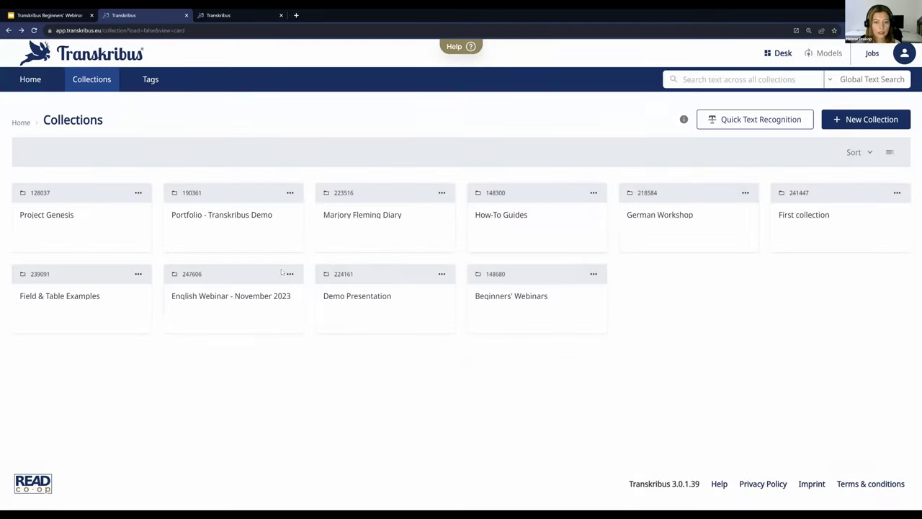
# - Open the English Webinar - November 2023 collection and sort its documents A to Z after trying newest first and oldest first
pyautogui.click(239, 296)
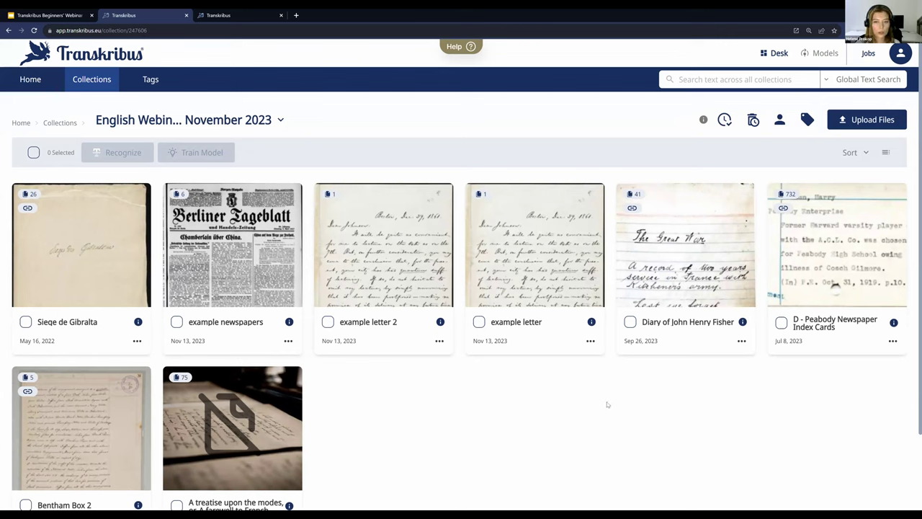
pyautogui.click(864, 154)
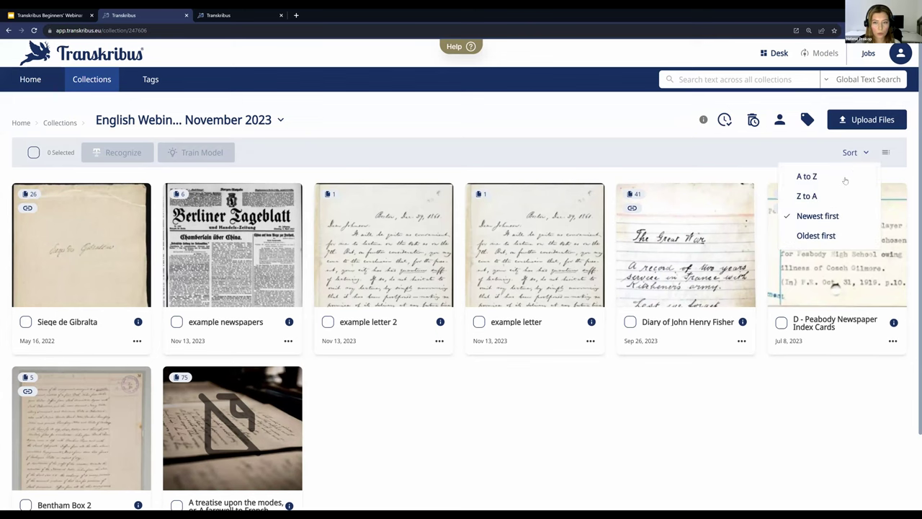
pyautogui.click(840, 181)
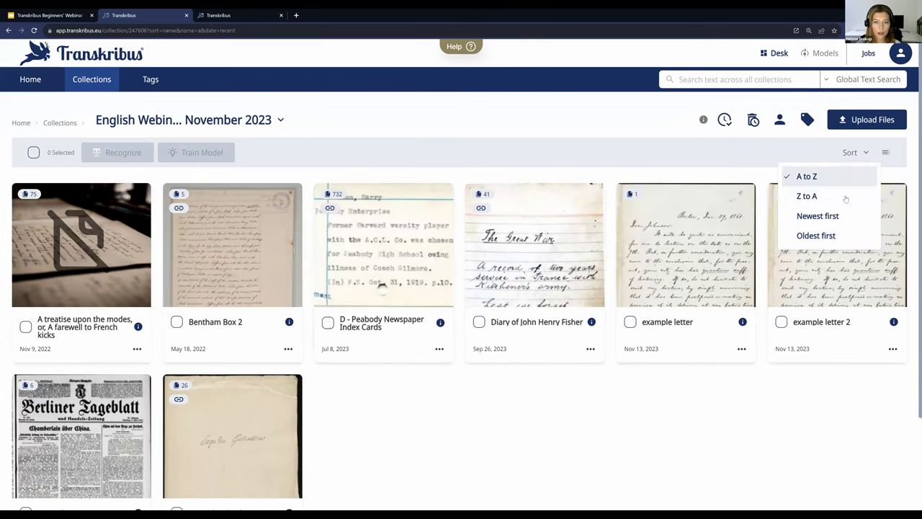
pyautogui.click(840, 216)
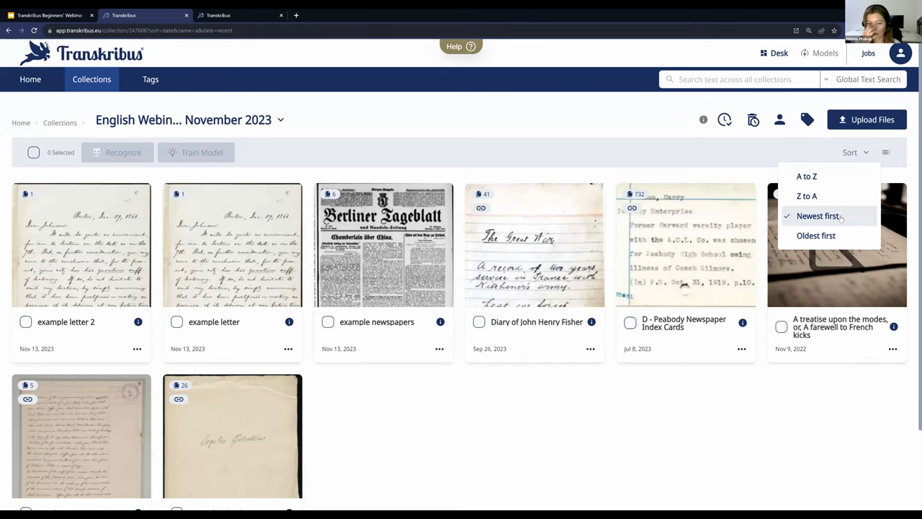
pyautogui.click(840, 237)
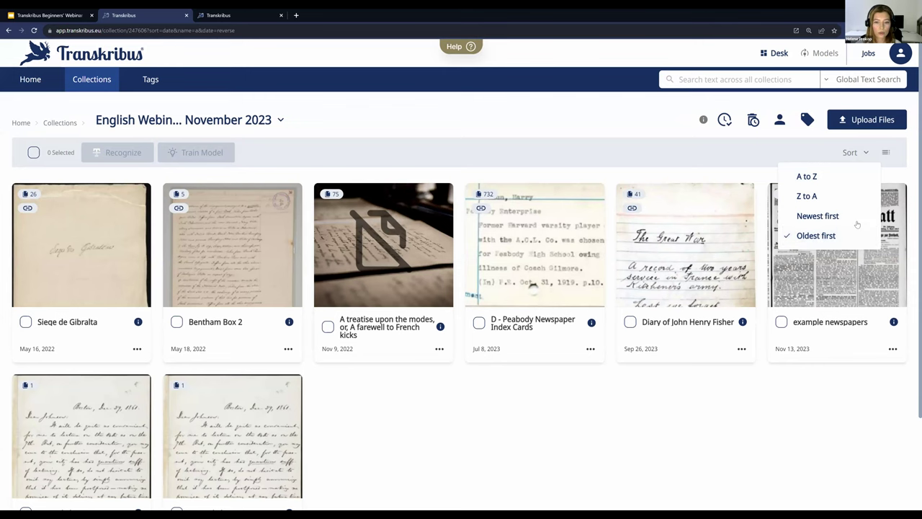
pyautogui.click(847, 184)
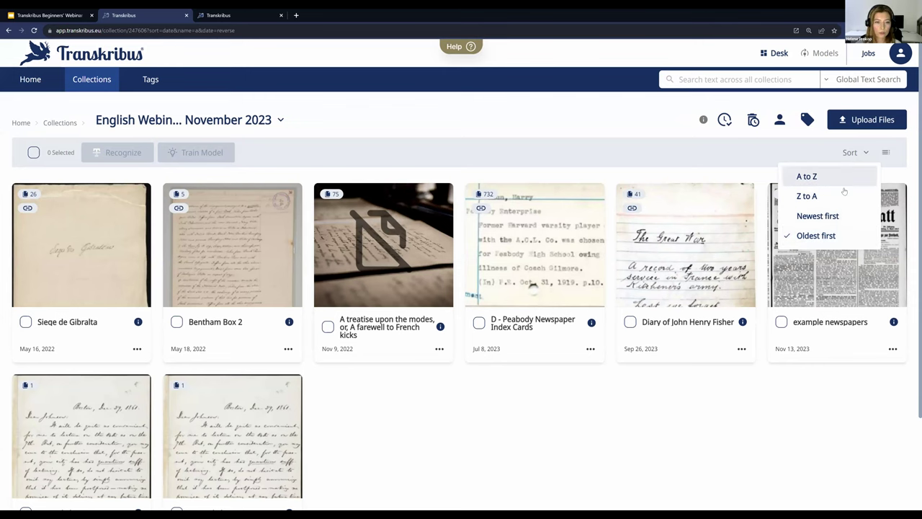
# - View the collection's documents in a table and switch back to cards
pyautogui.click(889, 153)
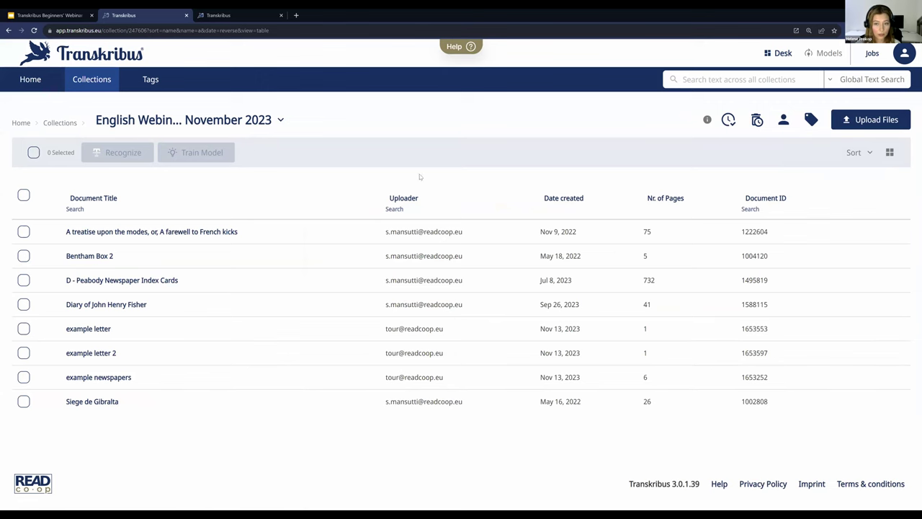
pyautogui.click(890, 153)
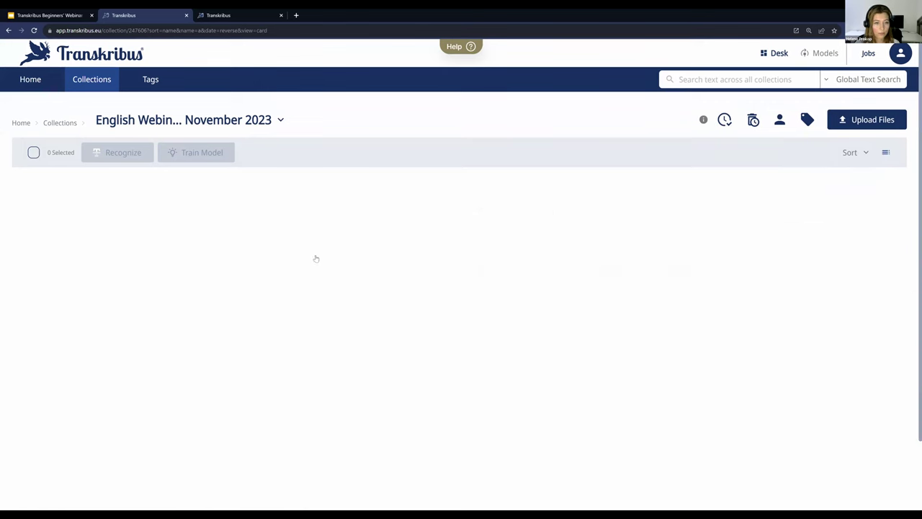
# - Review all metadata fields of the document "A treatise upon the modes, or, A farewell to French kicks" and close them
pyautogui.click(139, 323)
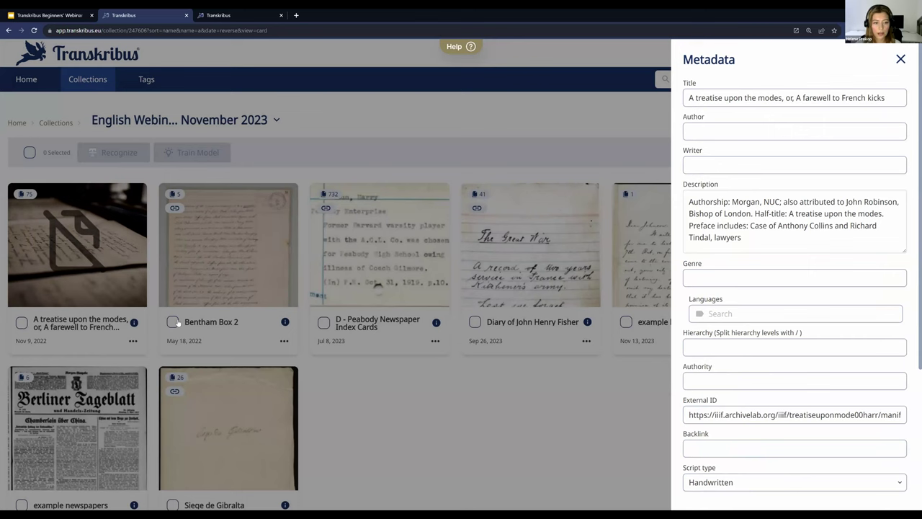
pyautogui.scroll(-1, 814, 243)
pyautogui.scroll(-1, 814, 243)
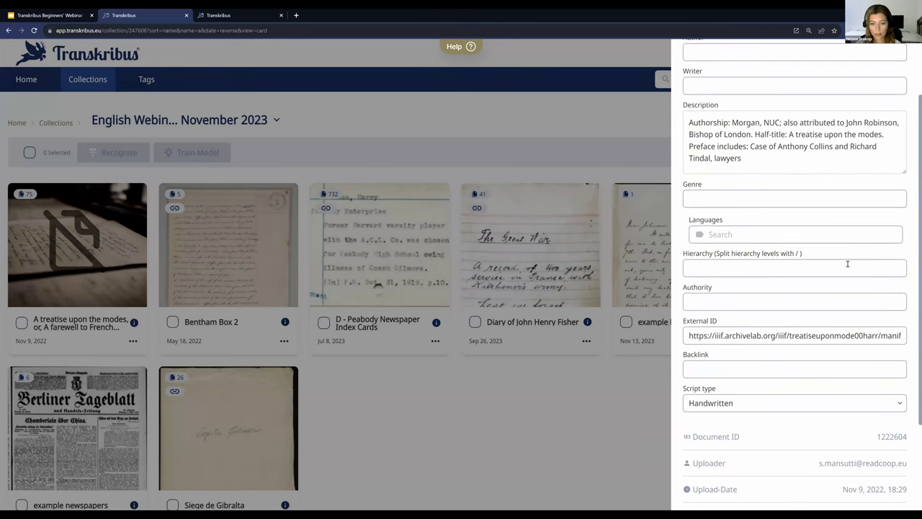
pyautogui.scroll(2, 848, 265)
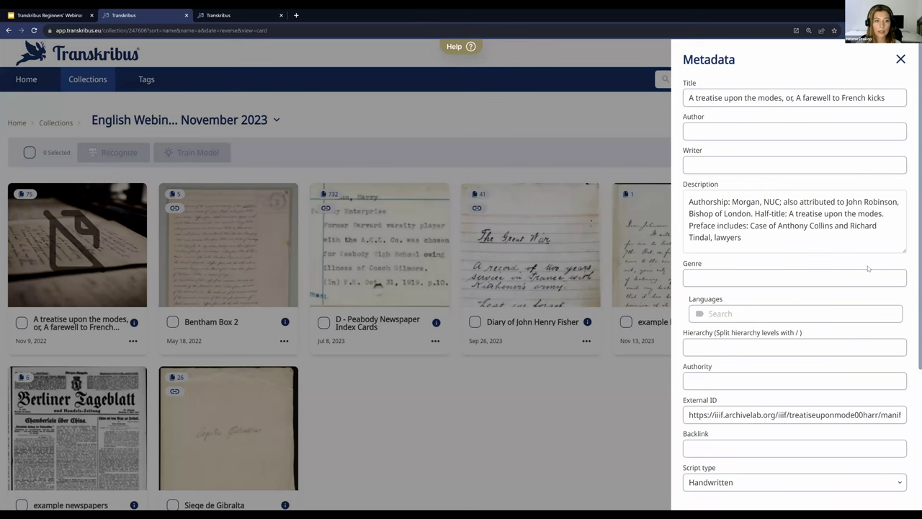
pyautogui.click(901, 59)
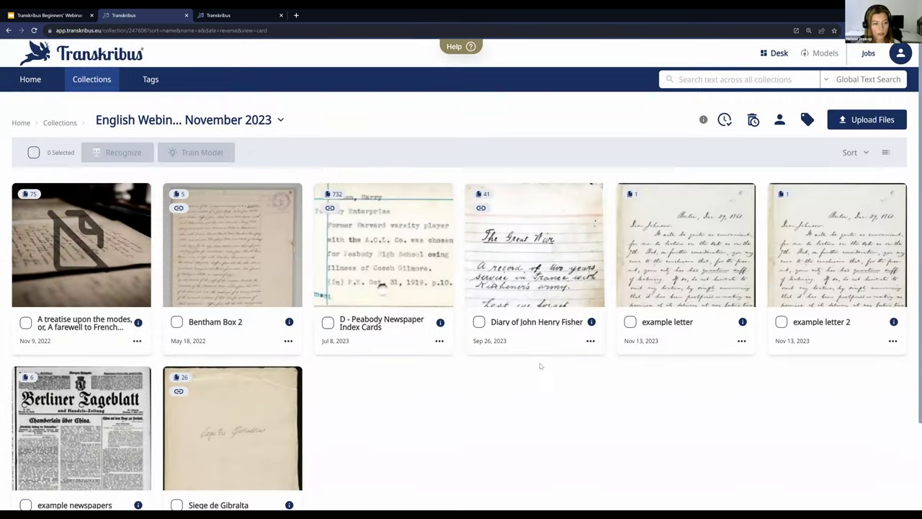
# - Review the collections that have shortcuts to the D - Peabody Newspaper Index Cards document and close the sharing details
pyautogui.click(439, 341)
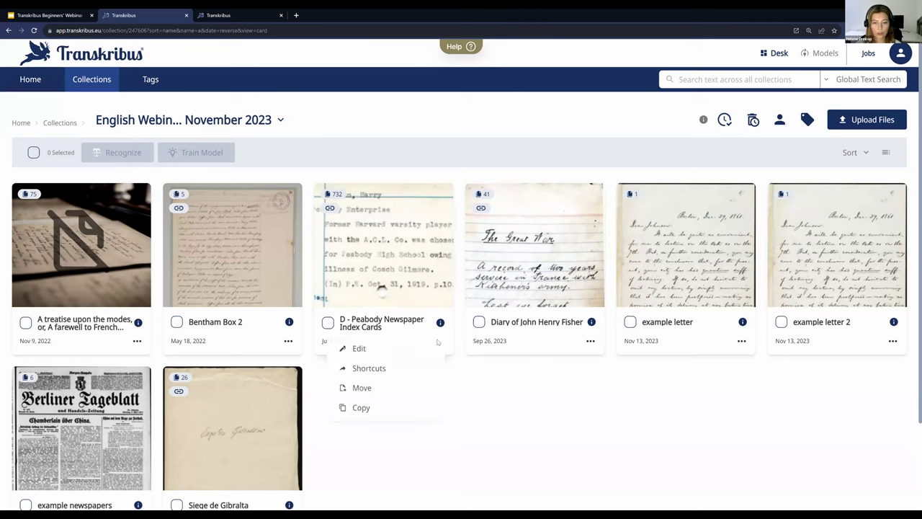
pyautogui.click(391, 369)
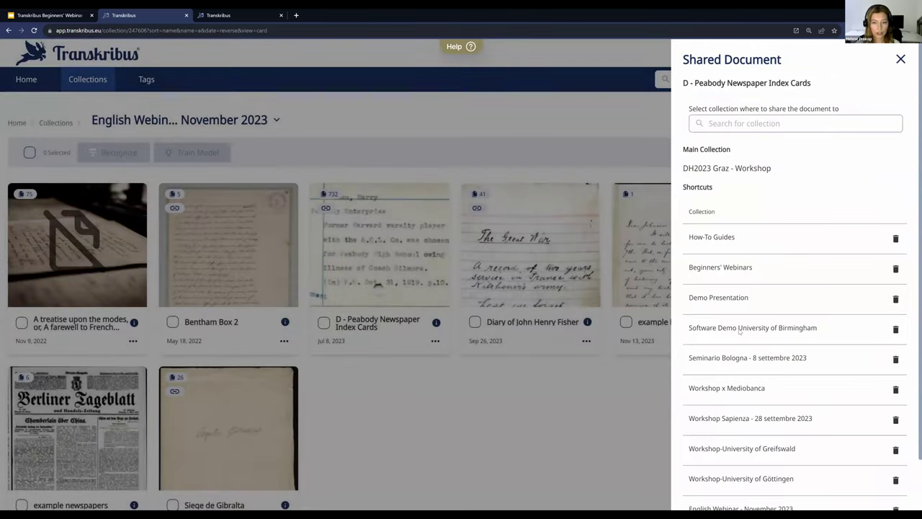
pyautogui.scroll(-1, 778, 260)
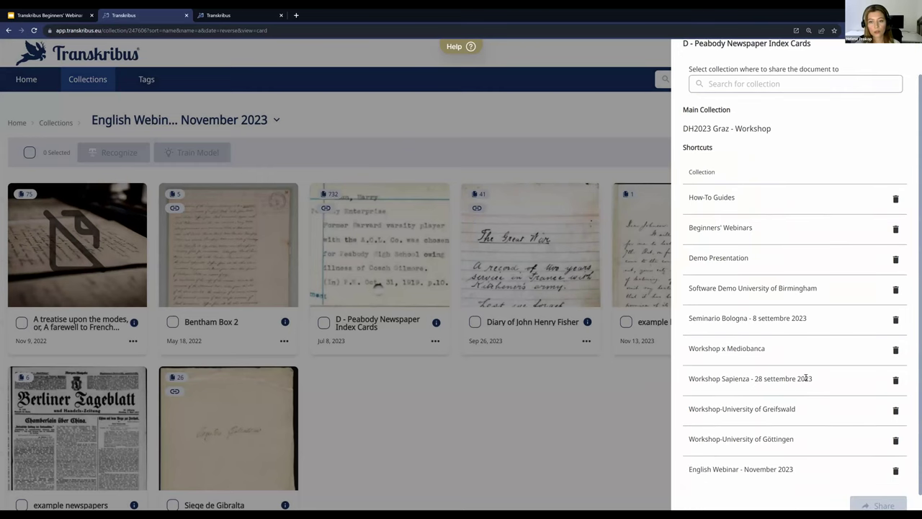
pyautogui.scroll(1, 852, 230)
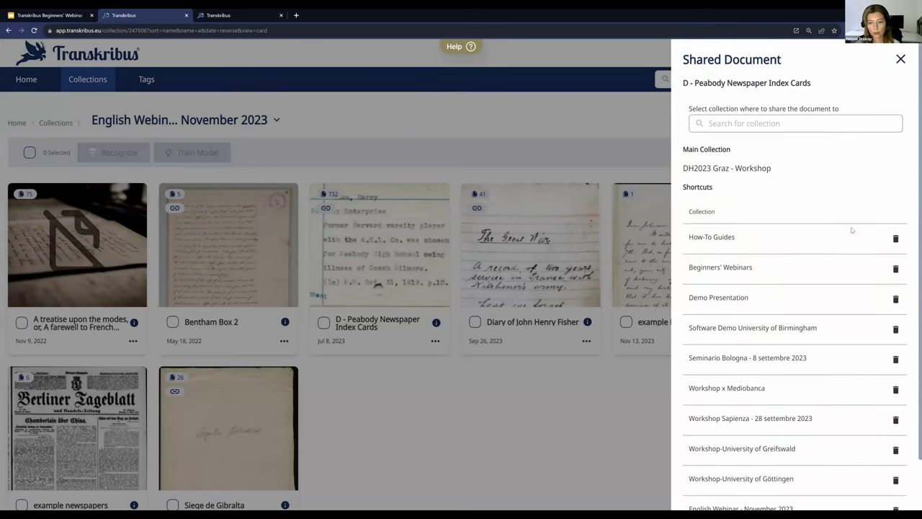
pyautogui.click(900, 59)
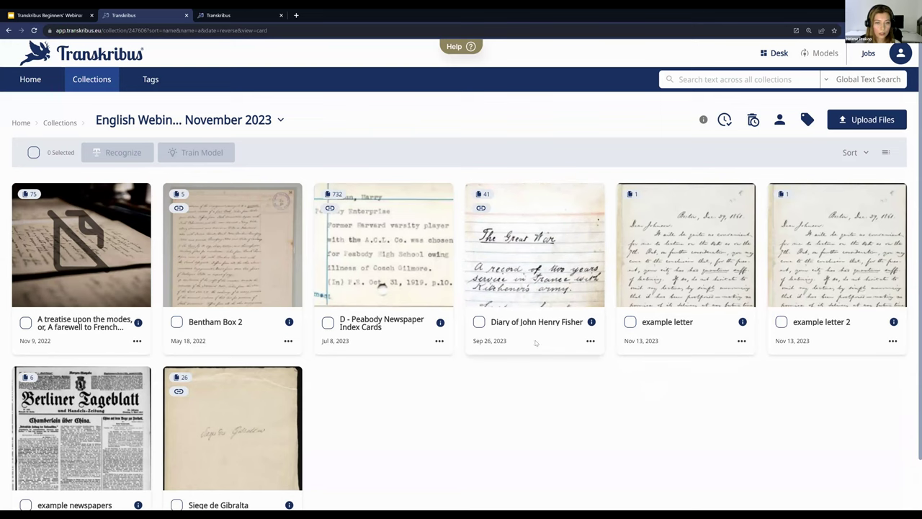
# - Open the document "A treatise upon the modes" and switch its pages to the table view and back to thumbnails
pyautogui.click(138, 259)
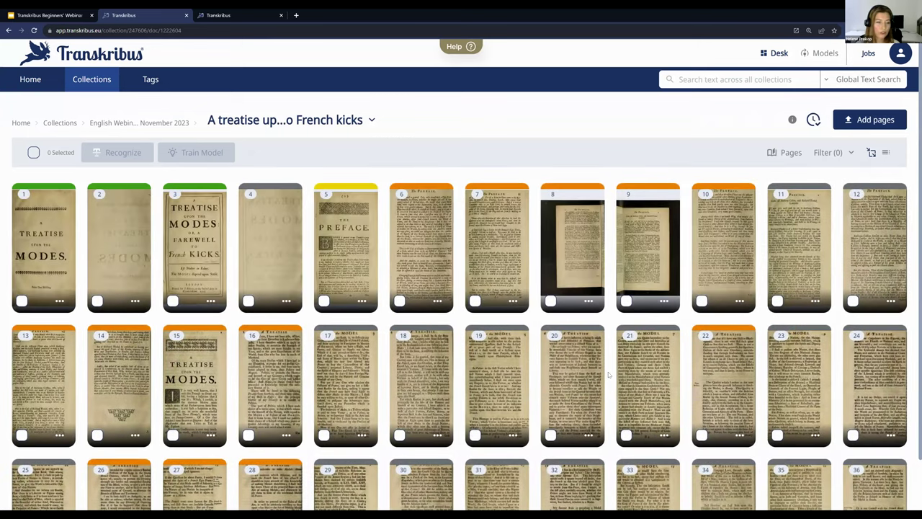
pyautogui.click(886, 153)
pyautogui.click(871, 152)
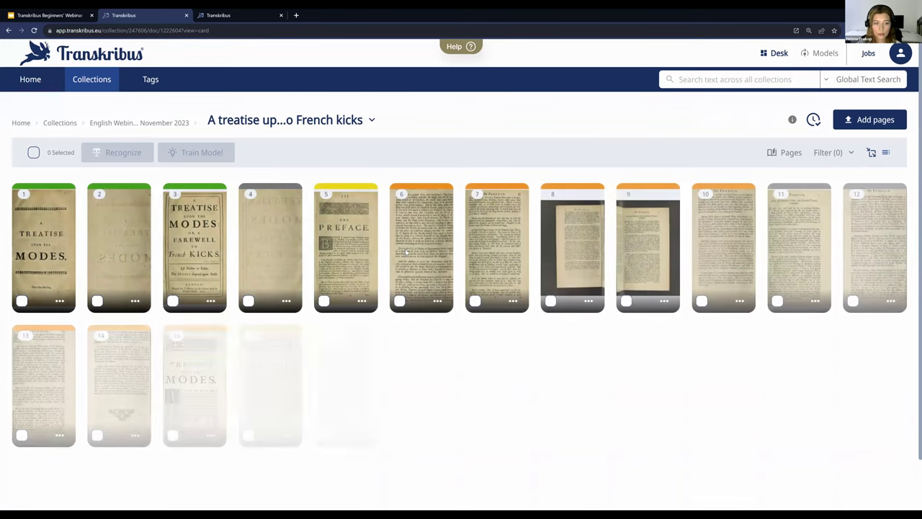
# - Enlarge the page thumbnails to six per row, look through the pages, and reduce the thumbnails to nine per row
pyautogui.click(791, 153)
pyautogui.moveTo(800, 153); pyautogui.dragTo(819, 153)
pyautogui.scroll(-3, 814, 154)
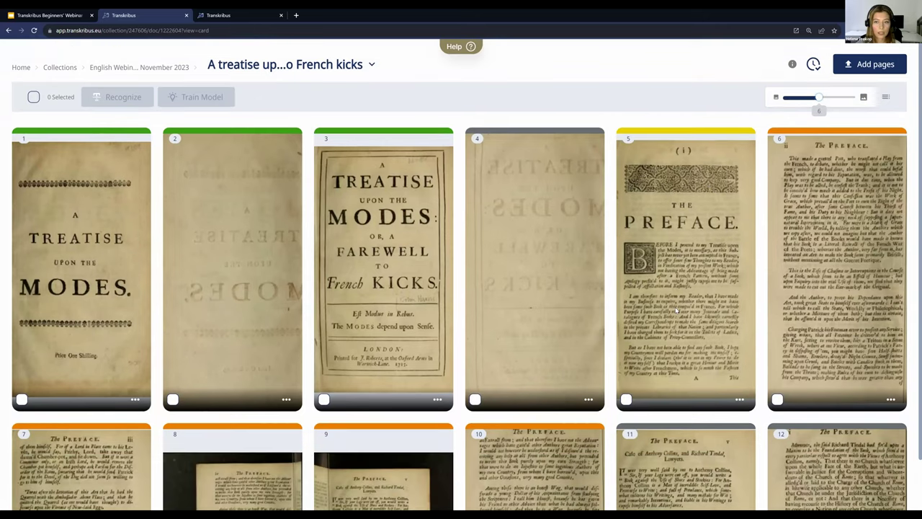
pyautogui.scroll(-2, 813, 156)
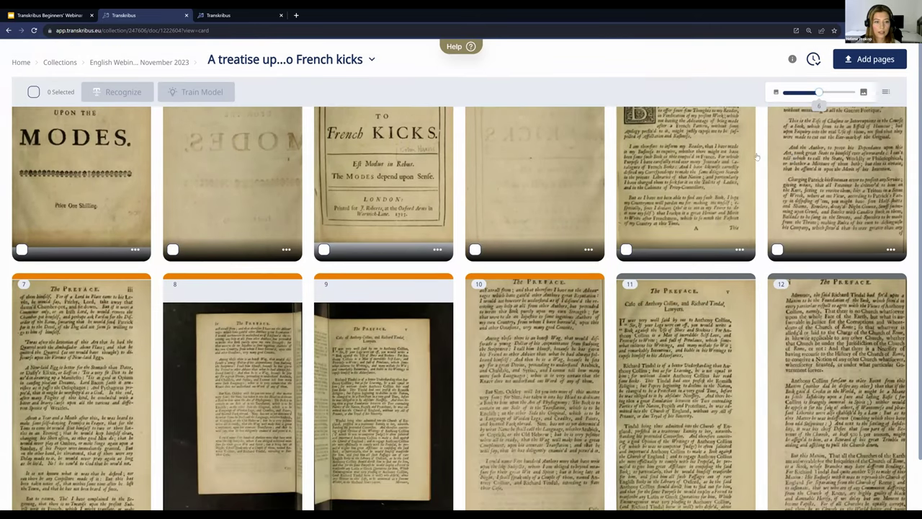
pyautogui.scroll(1, 711, 155)
pyautogui.scroll(2, 694, 154)
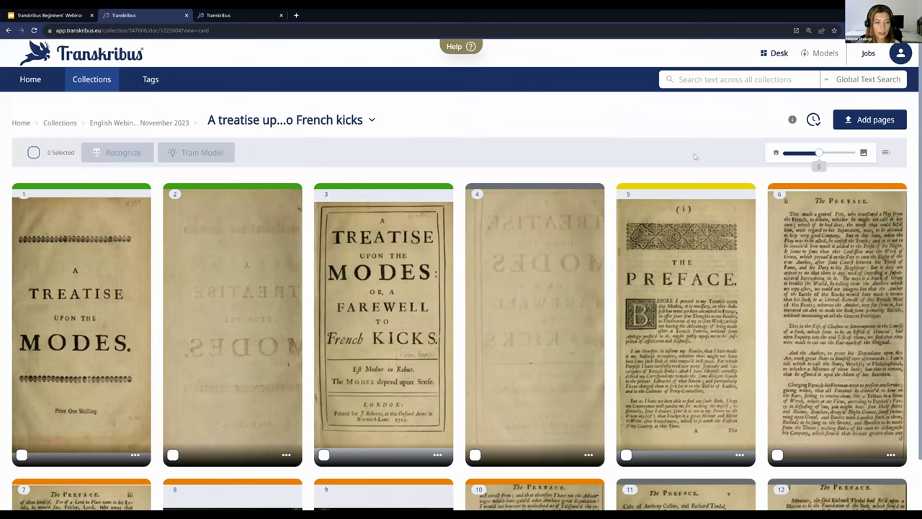
pyautogui.press('Left')
pyautogui.press('Left')
pyautogui.press('Left')
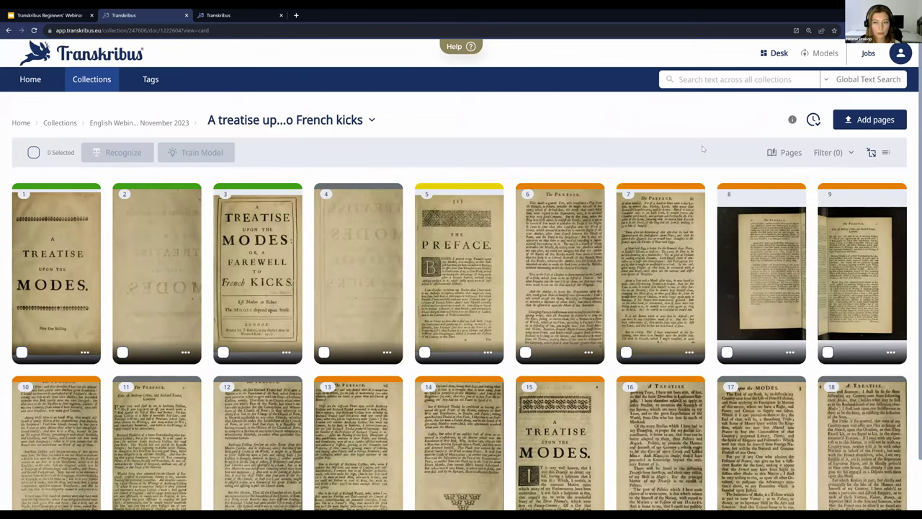
# - Filter the document's pages by the In Progress status and by the Done status, and clear the filter
pyautogui.click(843, 153)
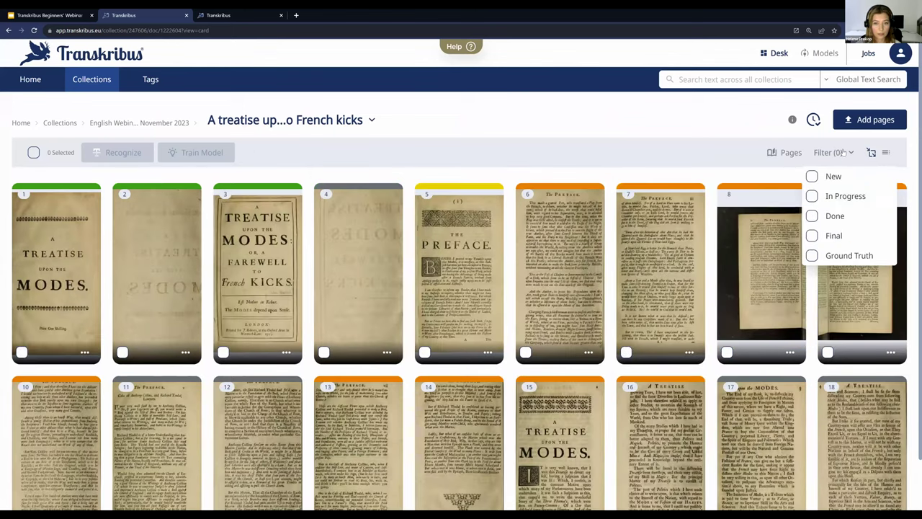
pyautogui.click(812, 196)
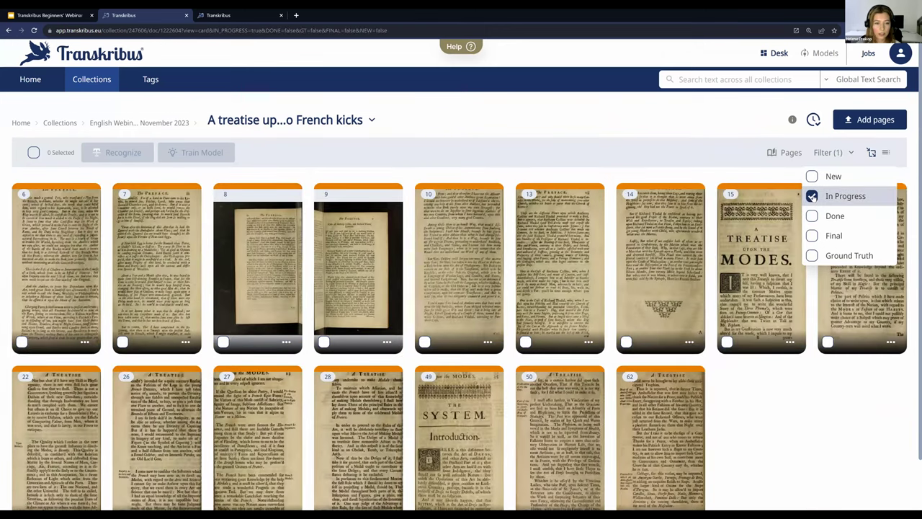
pyautogui.click(812, 216)
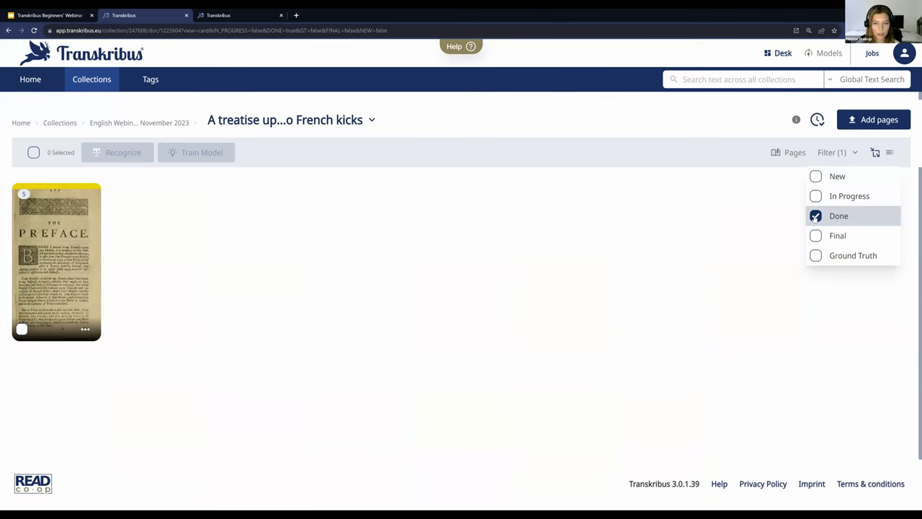
pyautogui.click(815, 217)
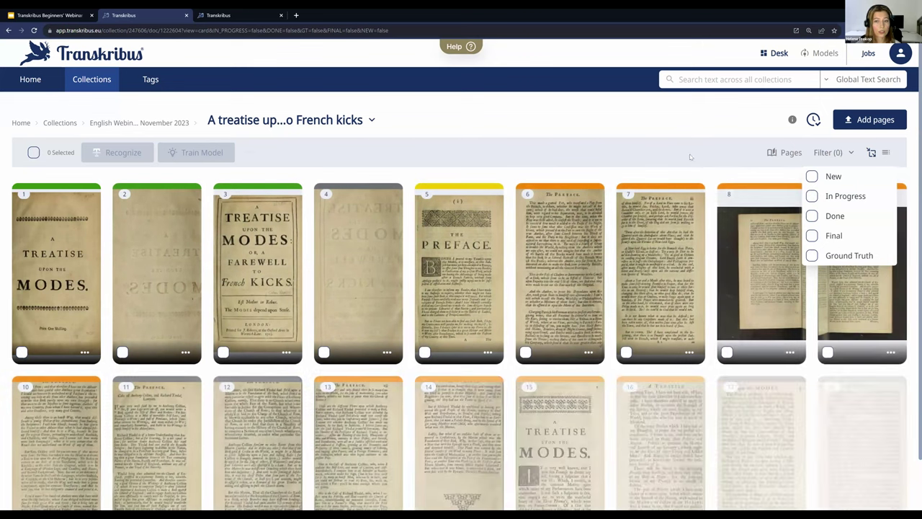
# - Filter the document's pages by the Ground Truth status and by the Final status, clearing each filter again
pyautogui.click(772, 117)
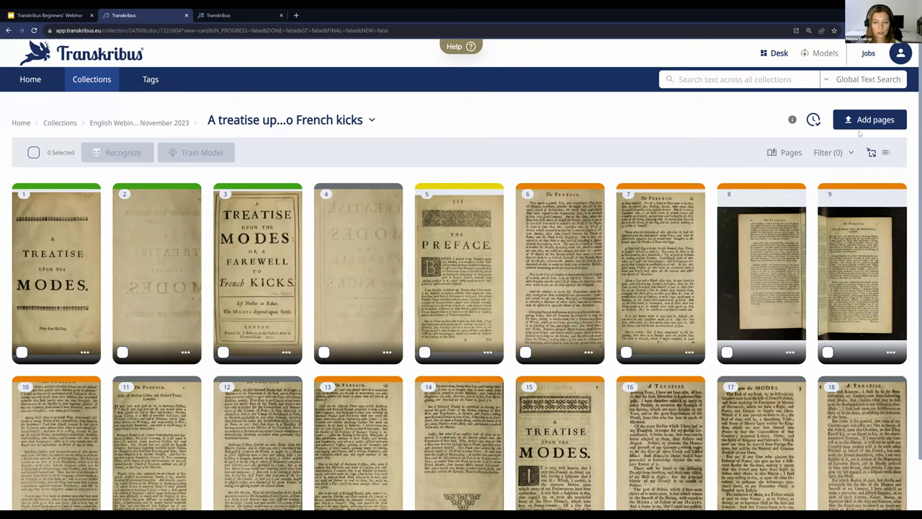
pyautogui.click(833, 153)
pyautogui.click(813, 256)
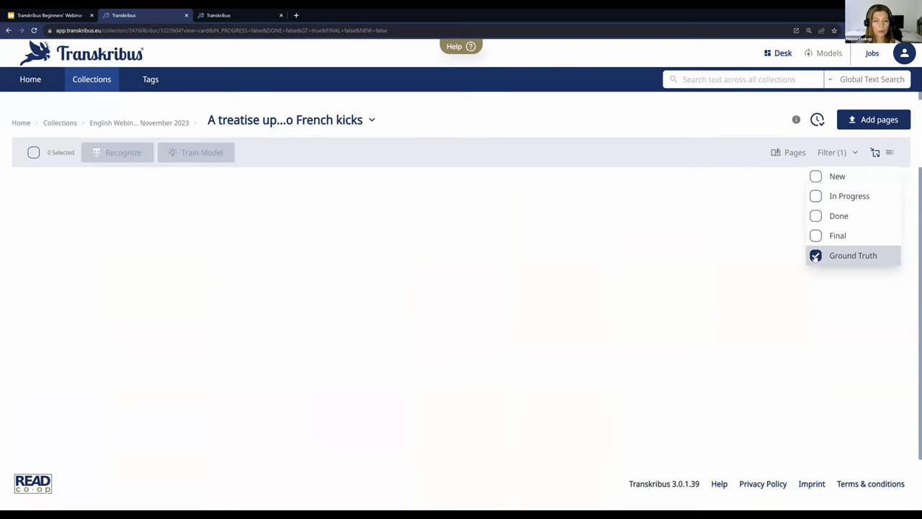
pyautogui.click(812, 257)
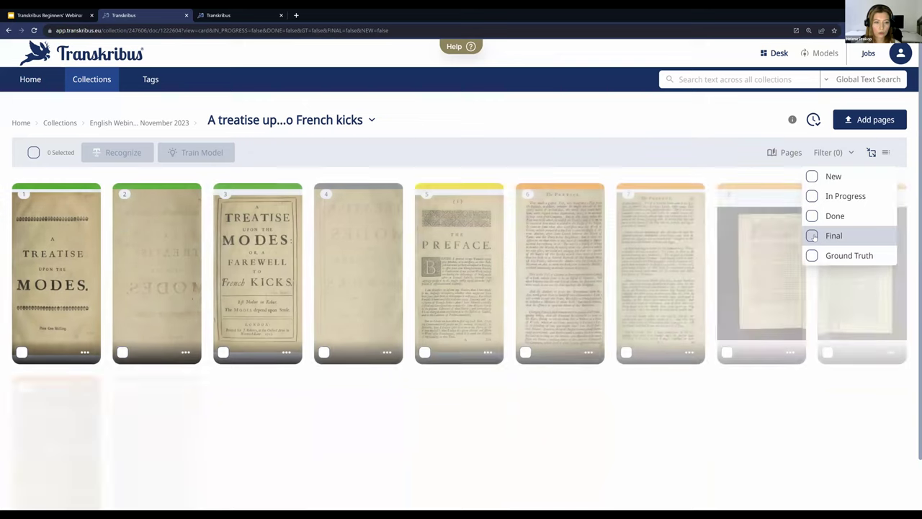
pyautogui.click(813, 236)
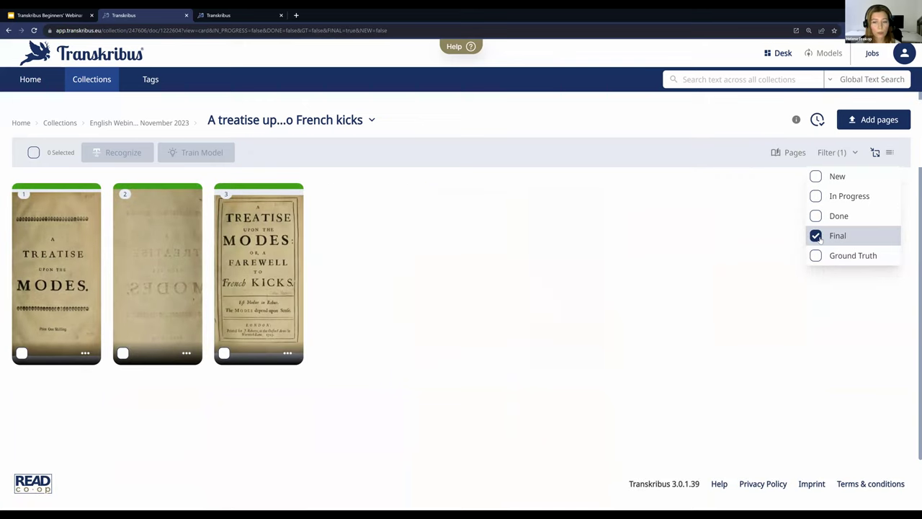
pyautogui.click(817, 237)
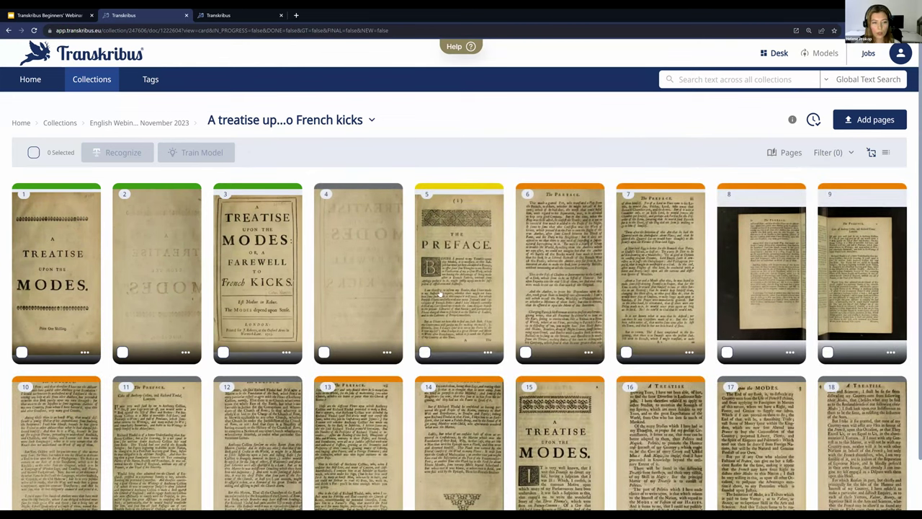
# - Open page 6 in the editor, select its third text line, and read through the editor guide before closing it
pyautogui.click(576, 257)
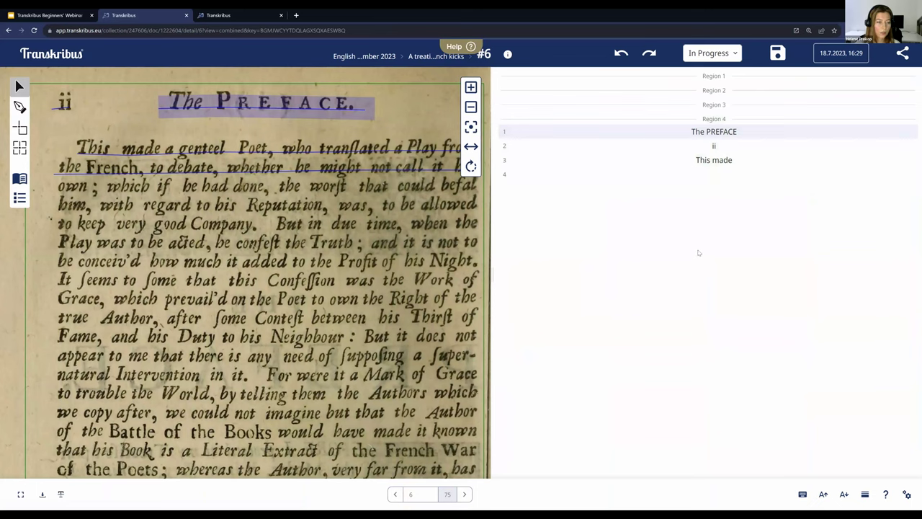
pyautogui.click(416, 151)
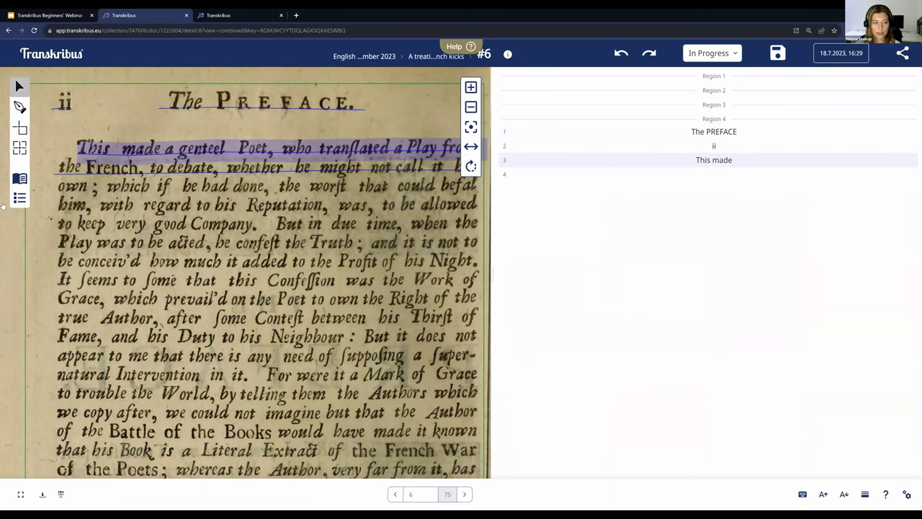
pyautogui.click(19, 178)
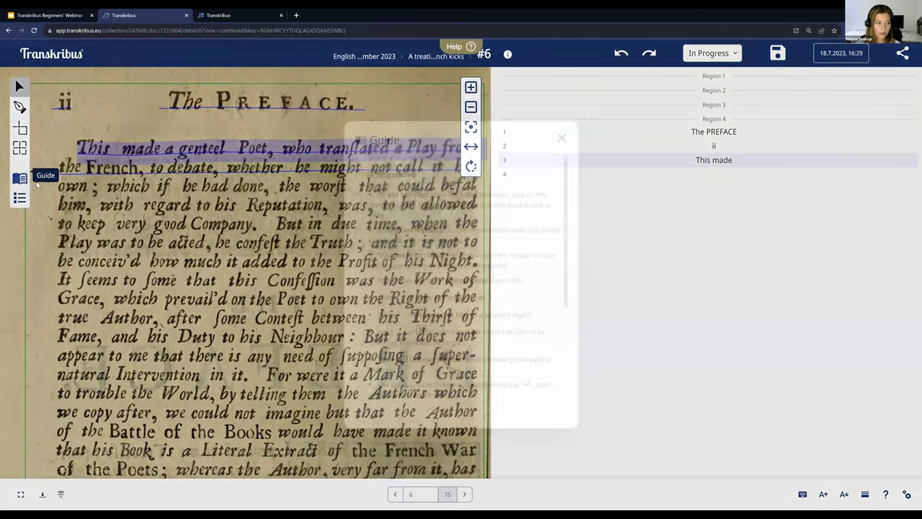
pyautogui.scroll(-2, 462, 282)
pyautogui.scroll(-2, 463, 280)
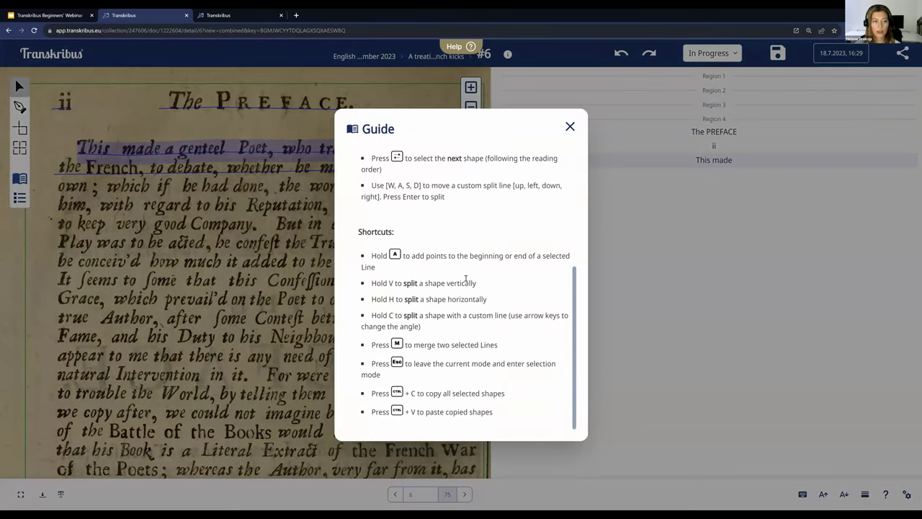
pyautogui.click(570, 127)
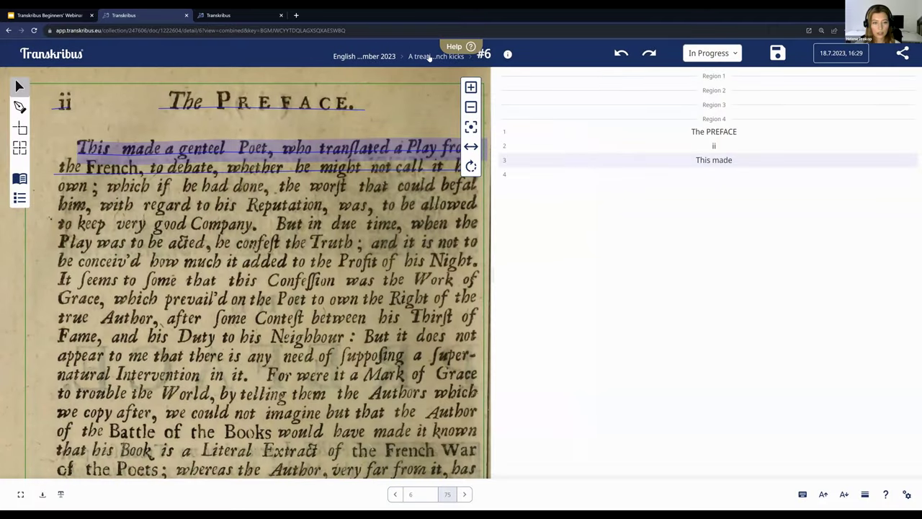
# - Extend line 3 of the transcription with "a genteel Poet, who" and return to the document's pages without saving
pyautogui.click(738, 160)
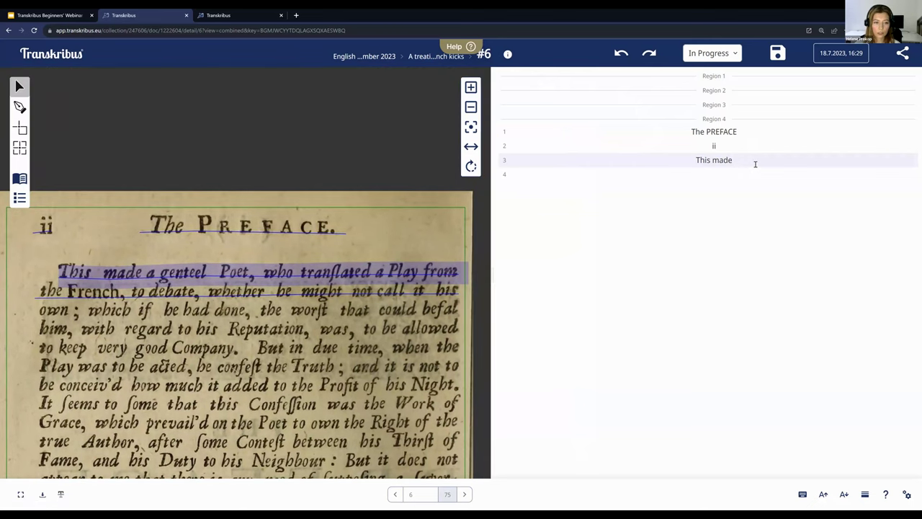
pyautogui.write('a ge')
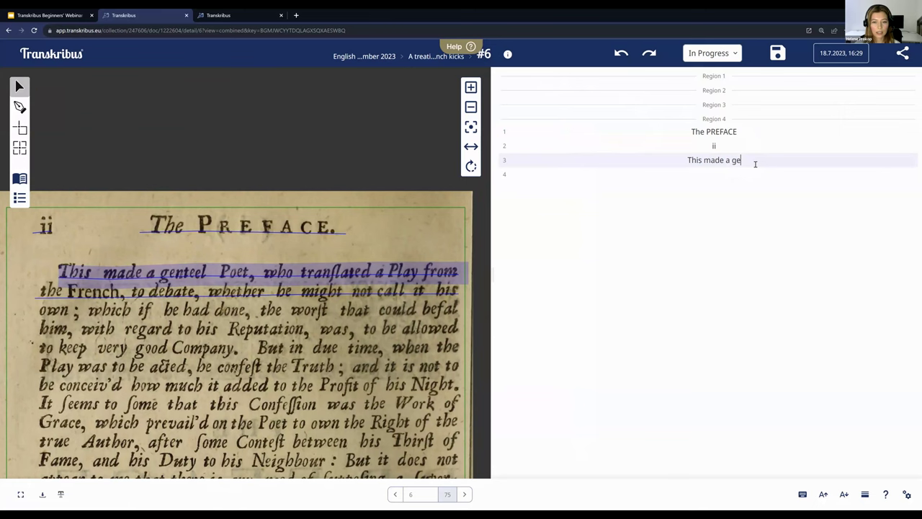
pyautogui.write('nteel P')
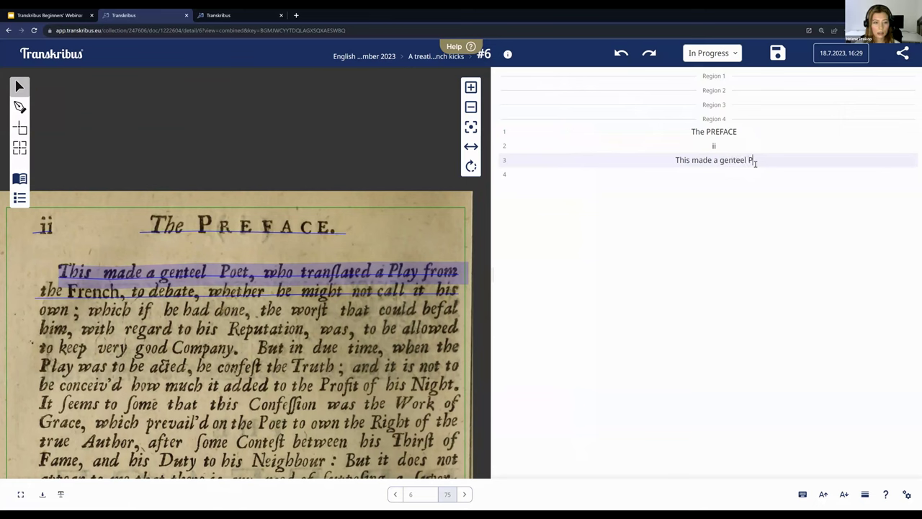
pyautogui.write('oet, who')
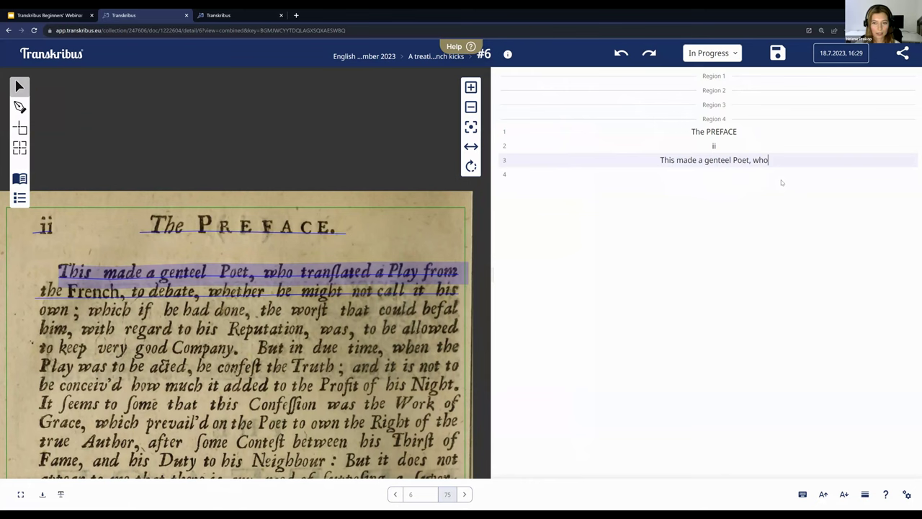
pyautogui.click(425, 59)
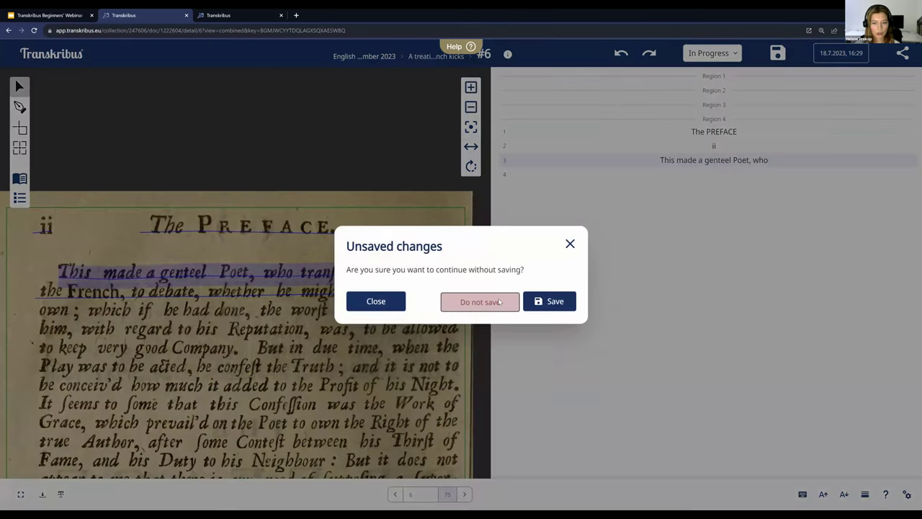
pyautogui.click(497, 302)
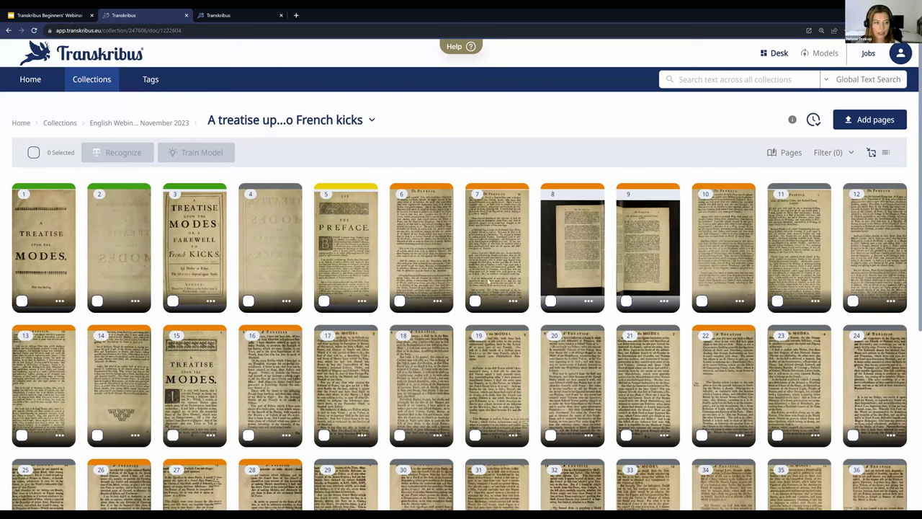
pyautogui.hotkey('ctrl', '1')
pyautogui.click(681, 278)
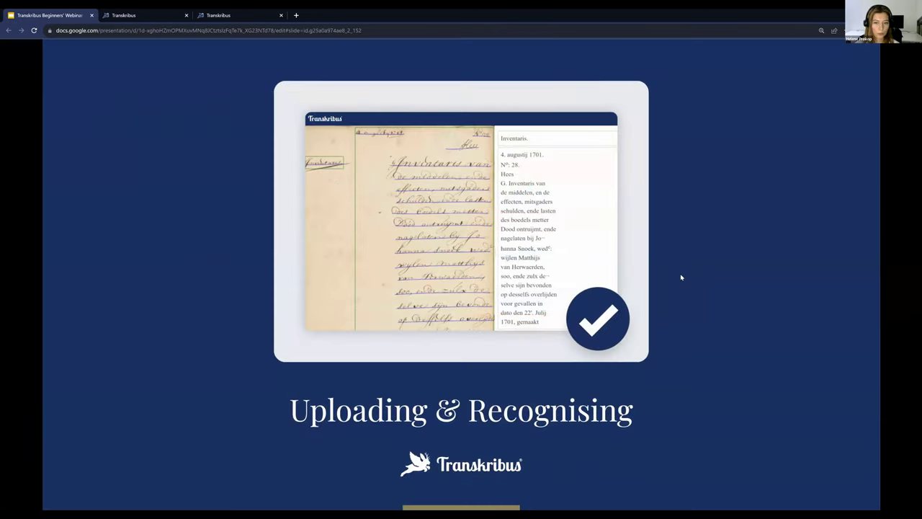
pyautogui.click(681, 278)
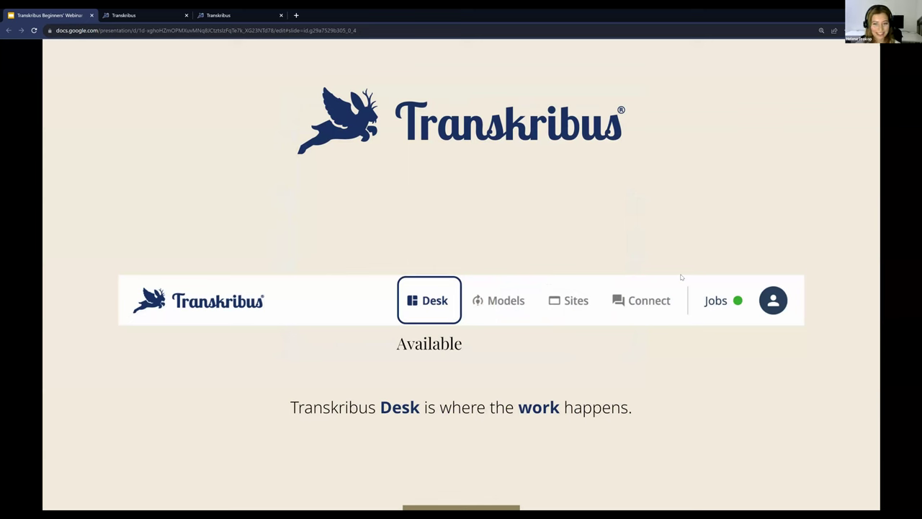
pyautogui.press('Right')
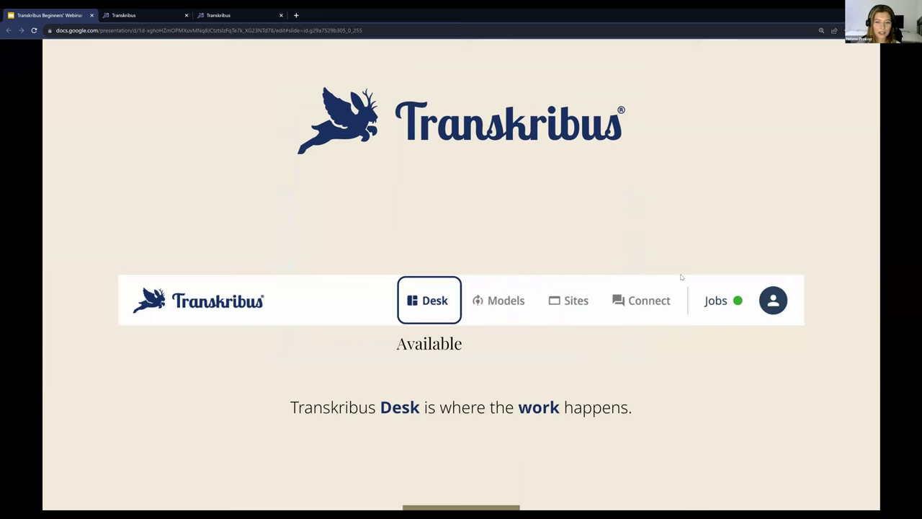
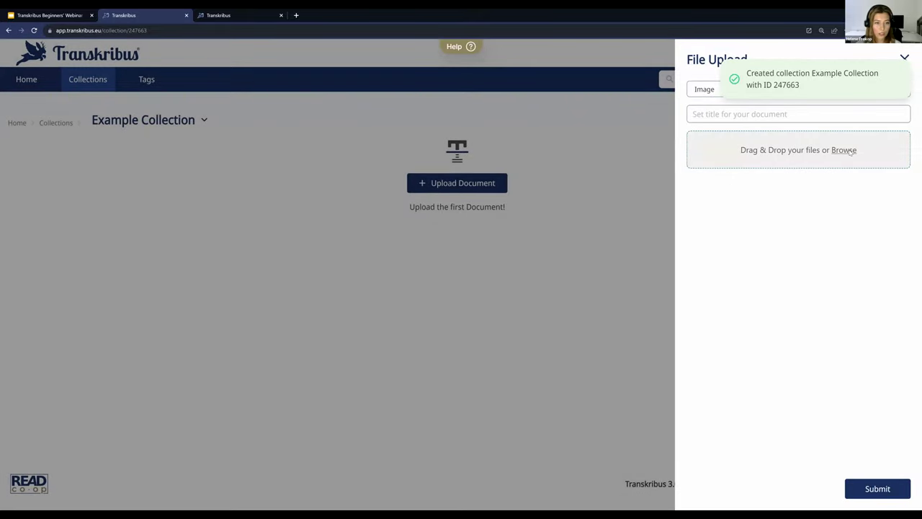
# - Add all images from 0001 to 0020 in the Marjory Fleming Diary folder to the file upload for Example Collection
pyautogui.click(844, 150)
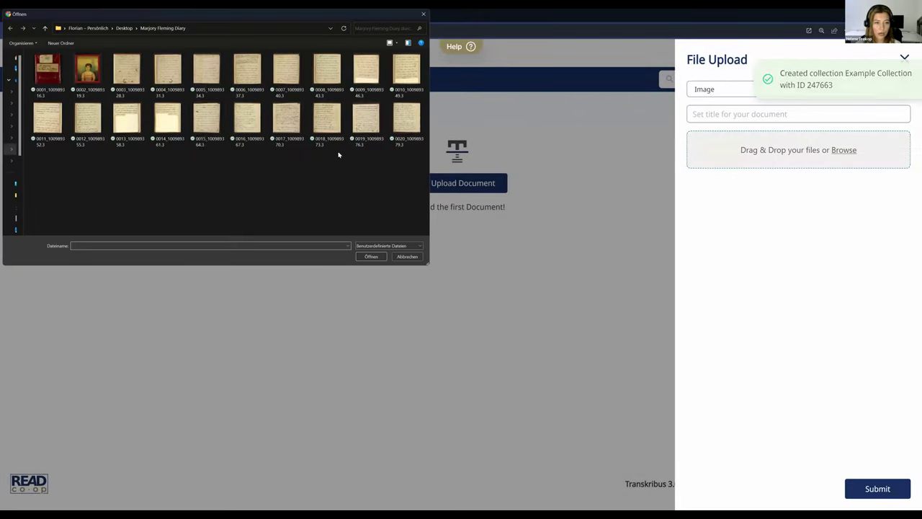
pyautogui.click(48, 76)
pyautogui.keyDown('shift'); pyautogui.click(406, 119); pyautogui.keyUp('shift')
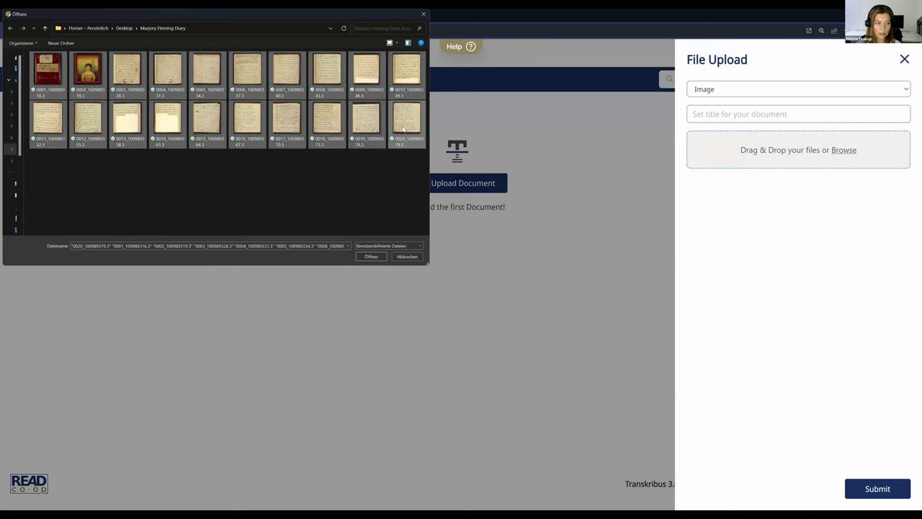
pyautogui.click(372, 258)
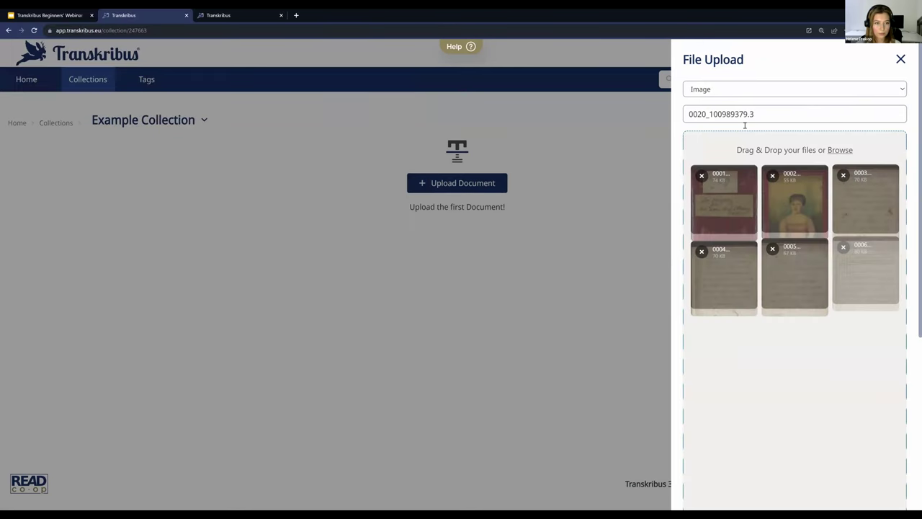
pyautogui.scroll(-5, 858, 276)
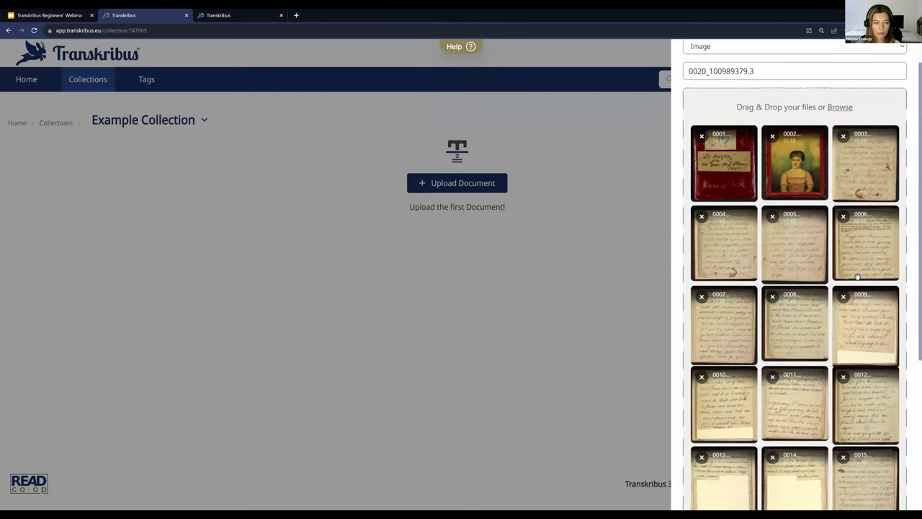
# - Title the new document "Diary" and submit its images for upload
pyautogui.scroll(5, 762, 117)
pyautogui.click(762, 118)
pyautogui.hotkey('ctrl', 'a')
pyautogui.write('Diary')
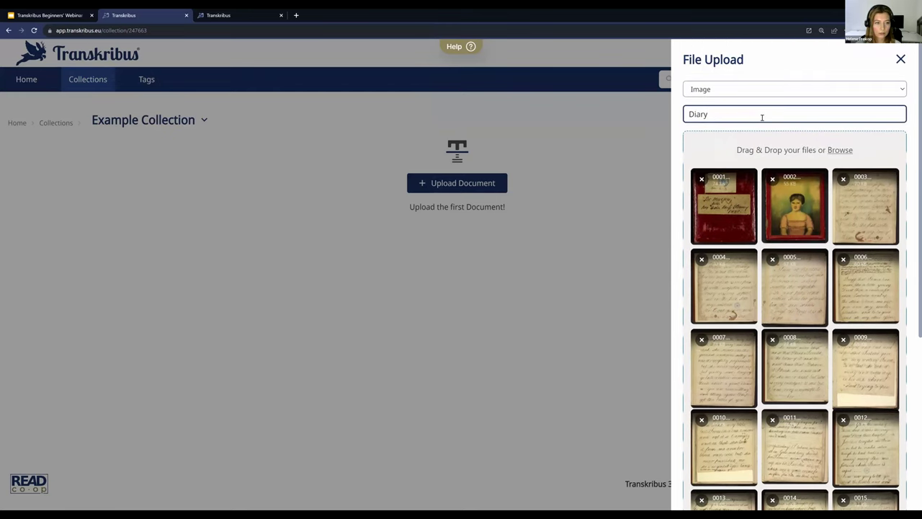
pyautogui.scroll(-5, 872, 479)
pyautogui.scroll(-1, 872, 478)
pyautogui.click(873, 490)
# - Follow the progress of the image upload and check its Create Document job in the full jobs table
pyautogui.scroll(6, 832, 313)
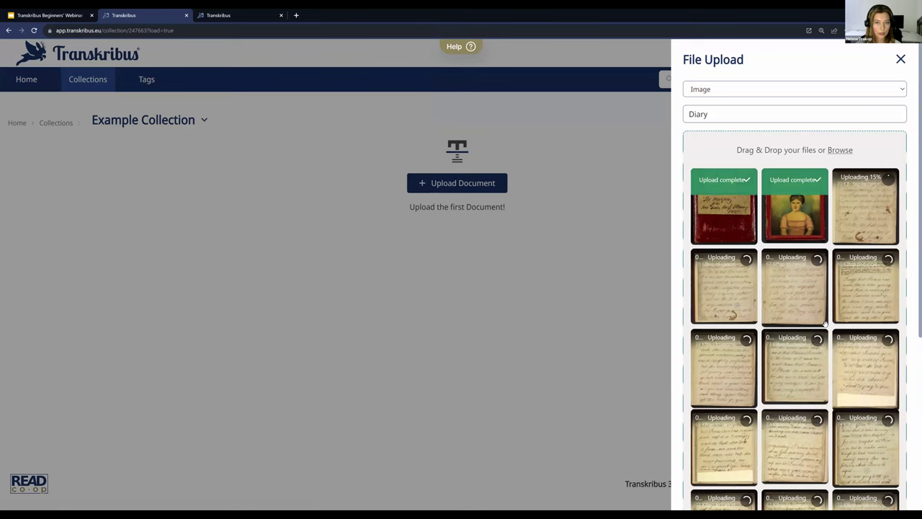
pyautogui.scroll(-1, 826, 325)
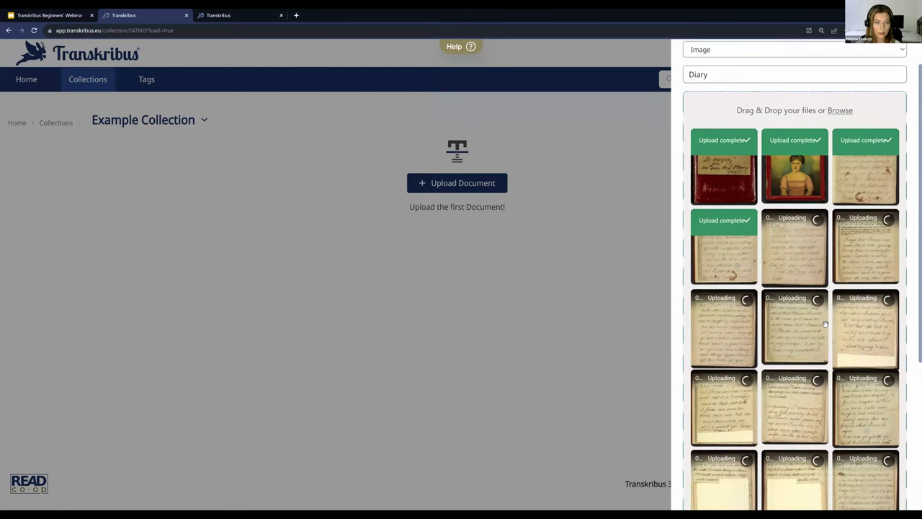
pyautogui.scroll(-1, 826, 325)
pyautogui.scroll(-2, 826, 324)
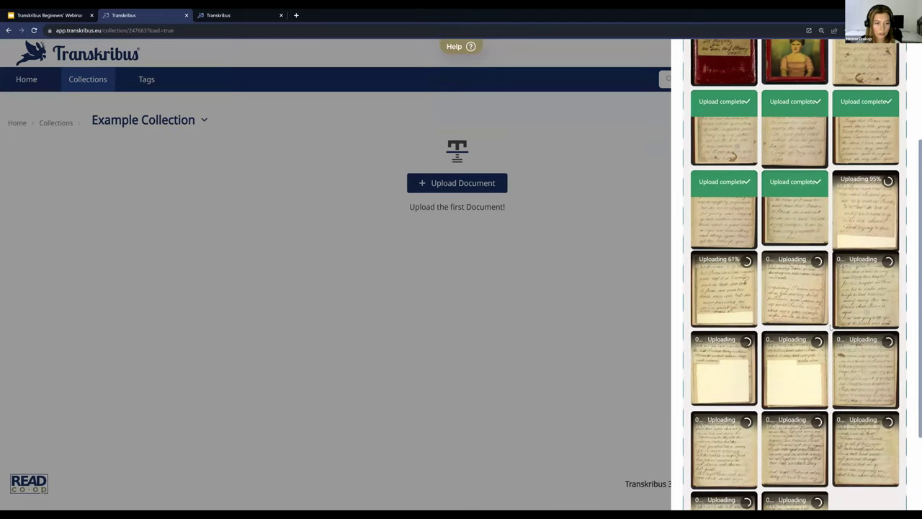
pyautogui.scroll(-1, 830, 326)
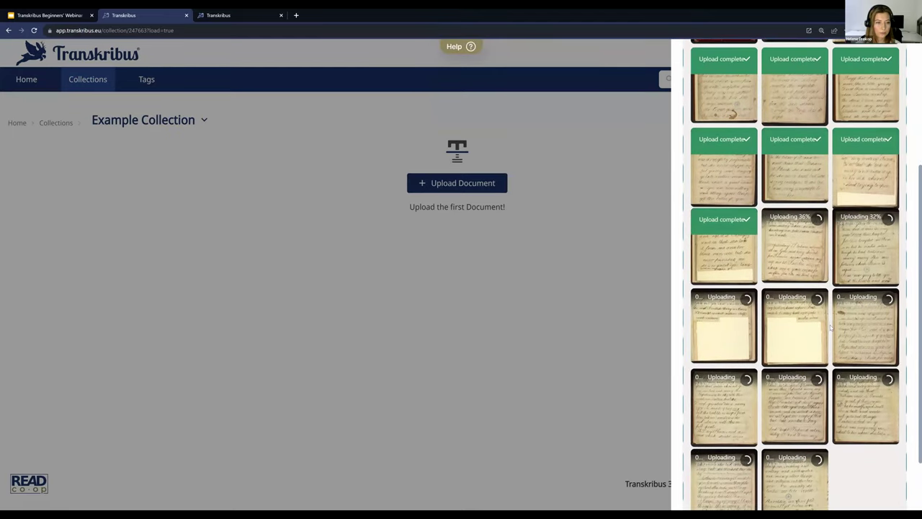
pyautogui.scroll(-1, 830, 327)
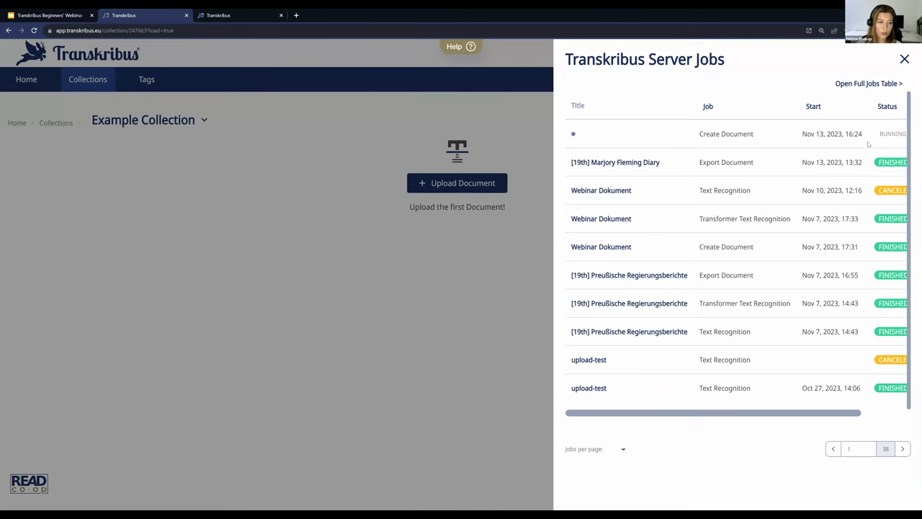
pyautogui.moveTo(700, 134); pyautogui.dragTo(755, 134)
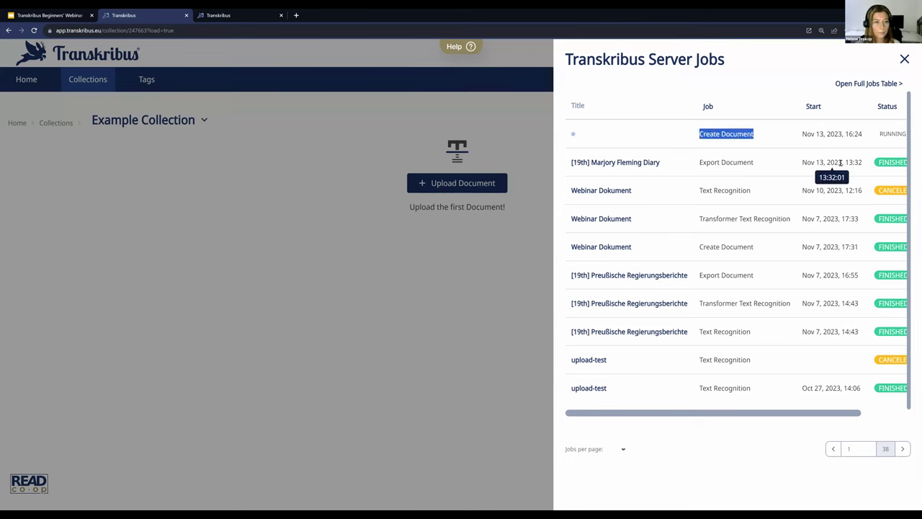
pyautogui.click(864, 87)
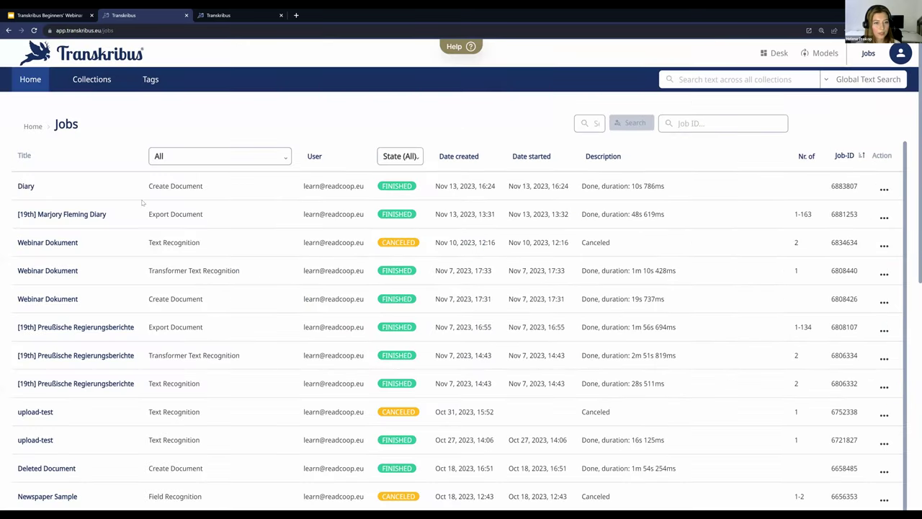
# - Open the Diary document from the jobs table and select its pages 3, 4, 5 and 6
pyautogui.click(26, 189)
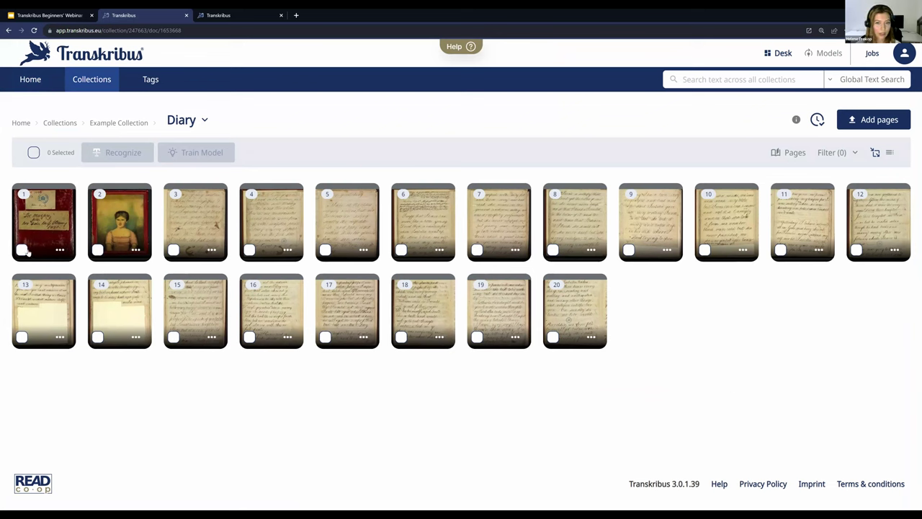
pyautogui.click(173, 249)
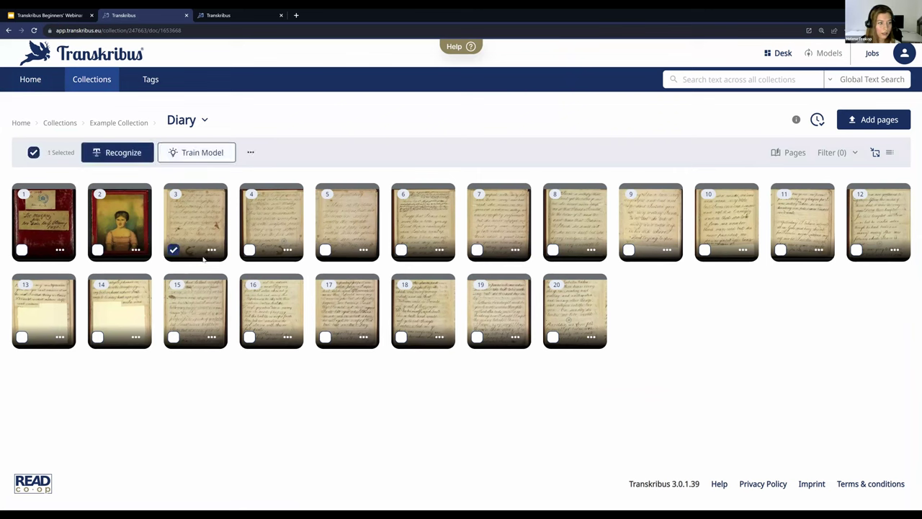
pyautogui.click(249, 250)
pyautogui.click(325, 249)
pyautogui.click(400, 250)
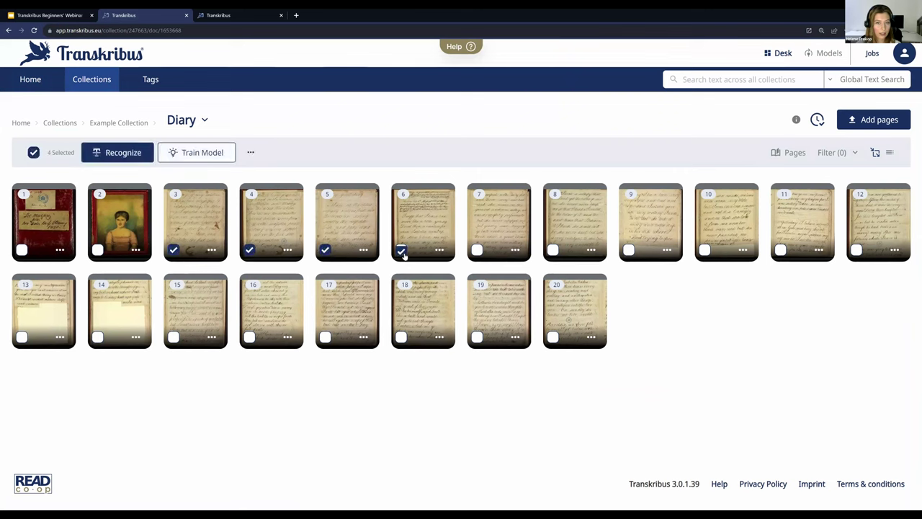
# - Open text recognition for the selected pages and filter the public models to English language and Handwritten
pyautogui.click(123, 153)
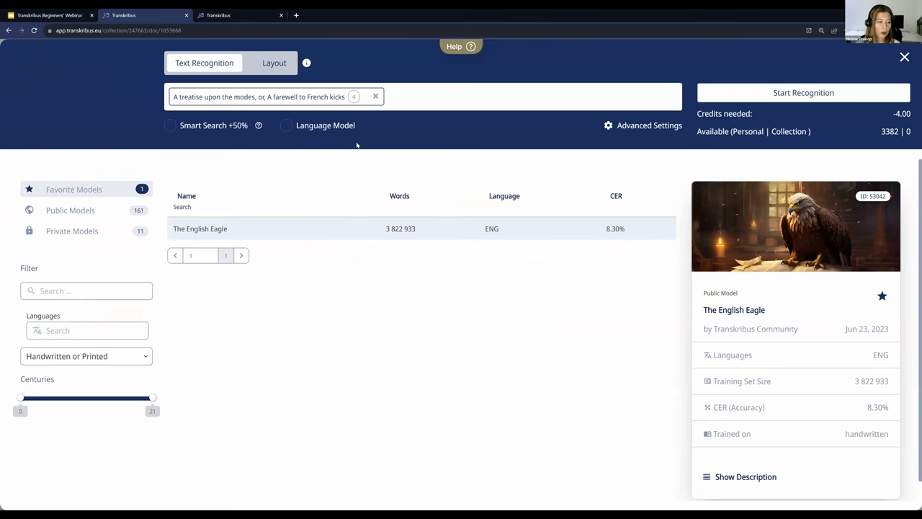
pyautogui.click(74, 212)
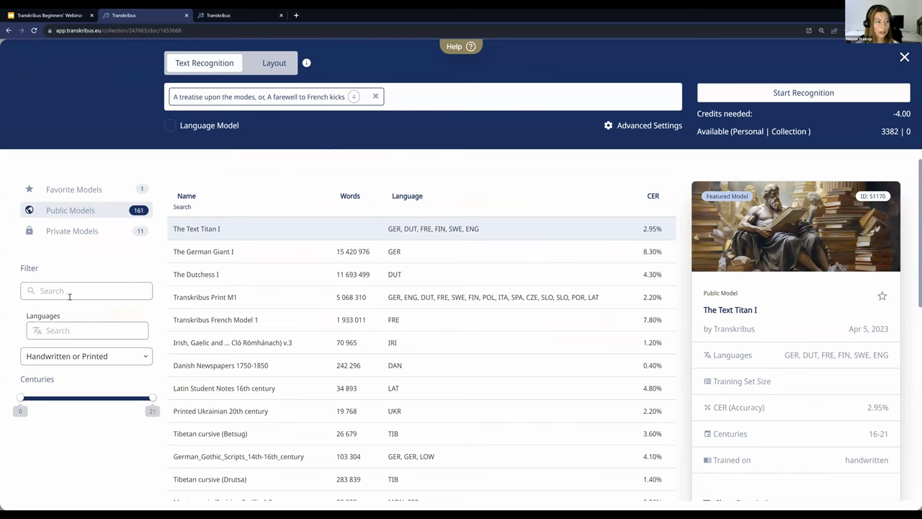
pyautogui.click(59, 328)
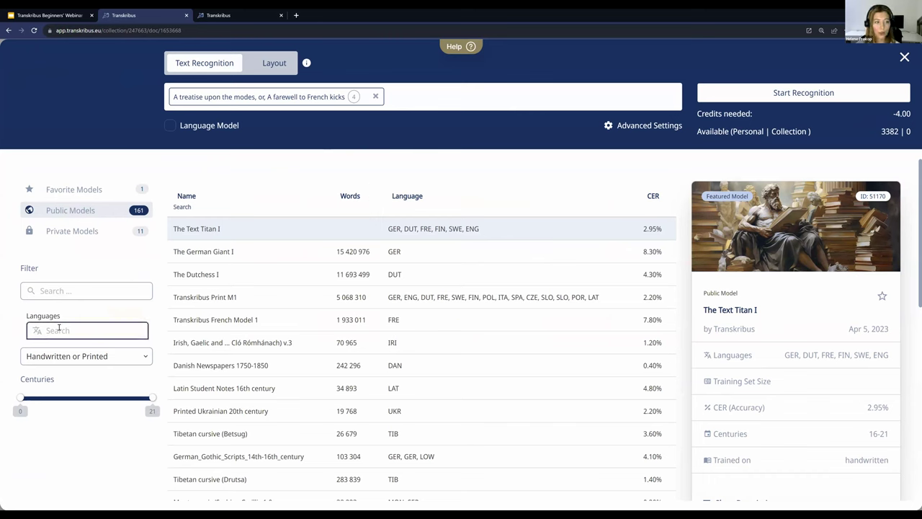
pyautogui.write('eng')
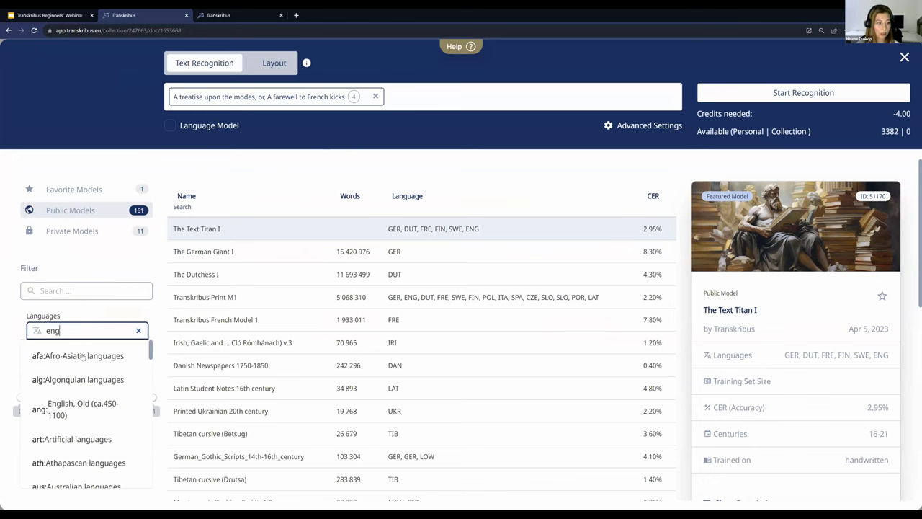
pyautogui.scroll(-1, 108, 400)
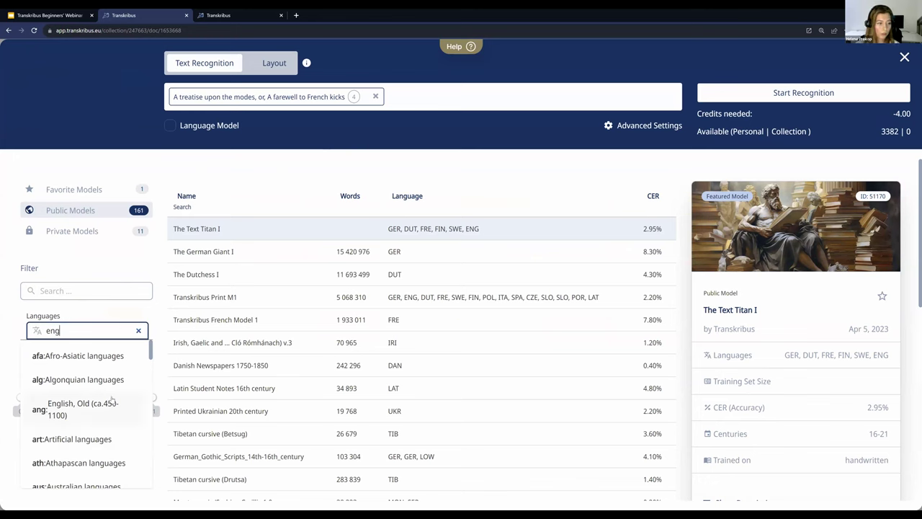
pyautogui.write('lish')
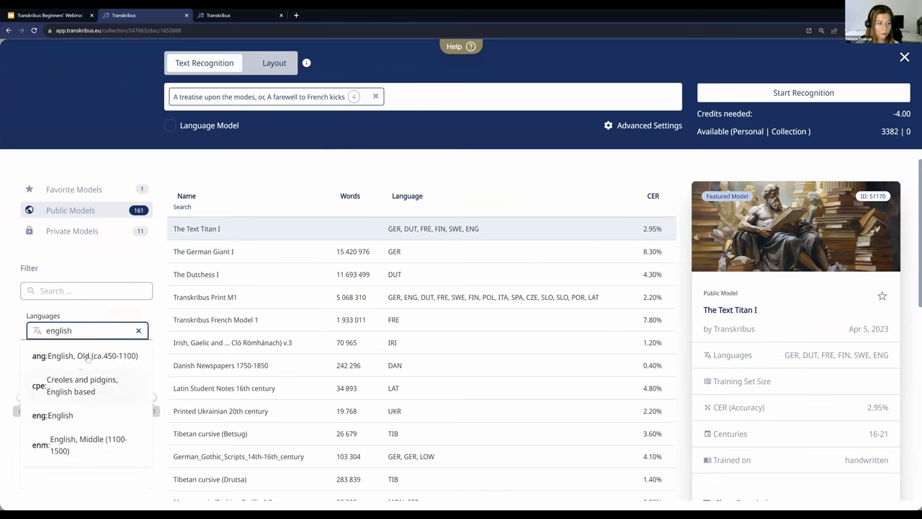
pyautogui.click(105, 414)
pyautogui.click(148, 309)
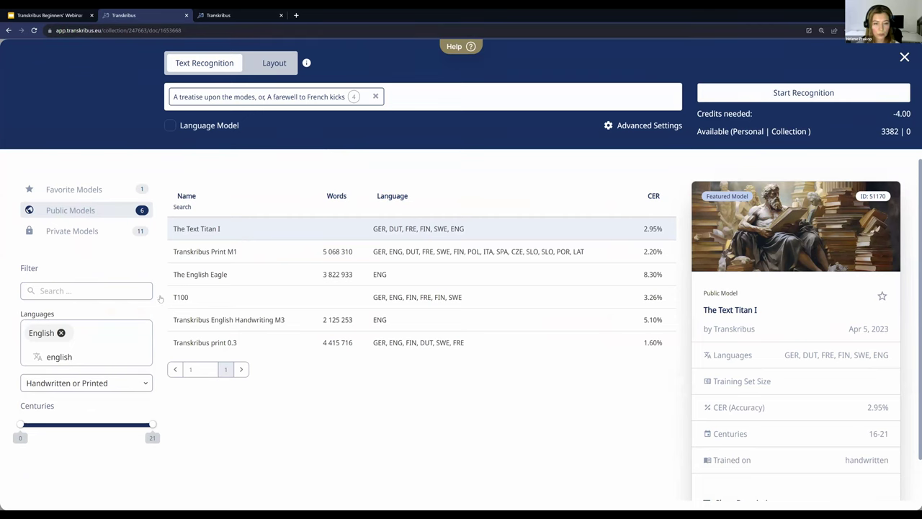
pyautogui.click(67, 384)
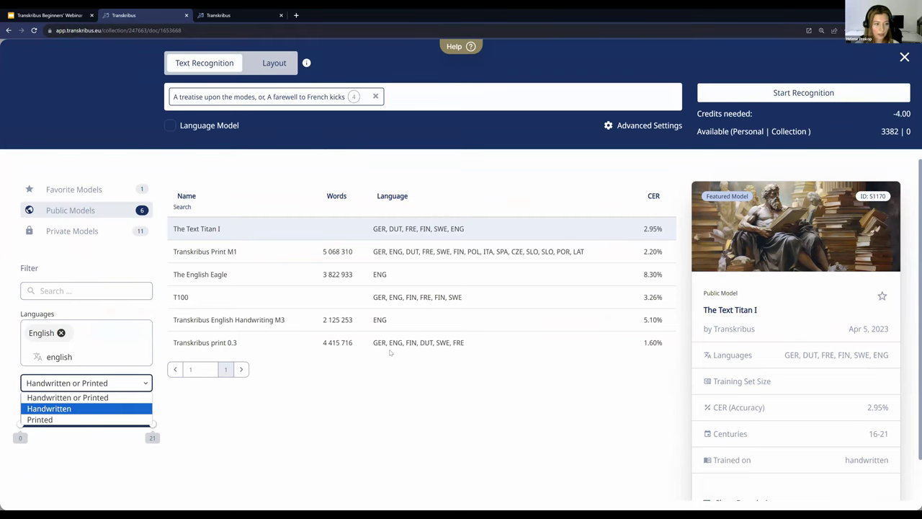
pyautogui.click(65, 409)
# - Try narrowing the public models' century range to 4–18, and restore the range to 0–21
pyautogui.moveTo(20, 425); pyautogui.dragTo(46, 425)
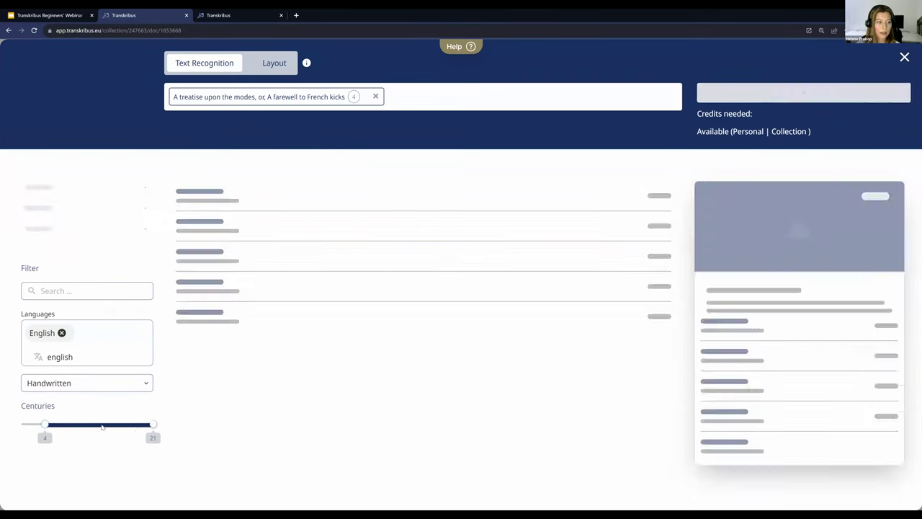
pyautogui.moveTo(152, 425); pyautogui.dragTo(135, 425)
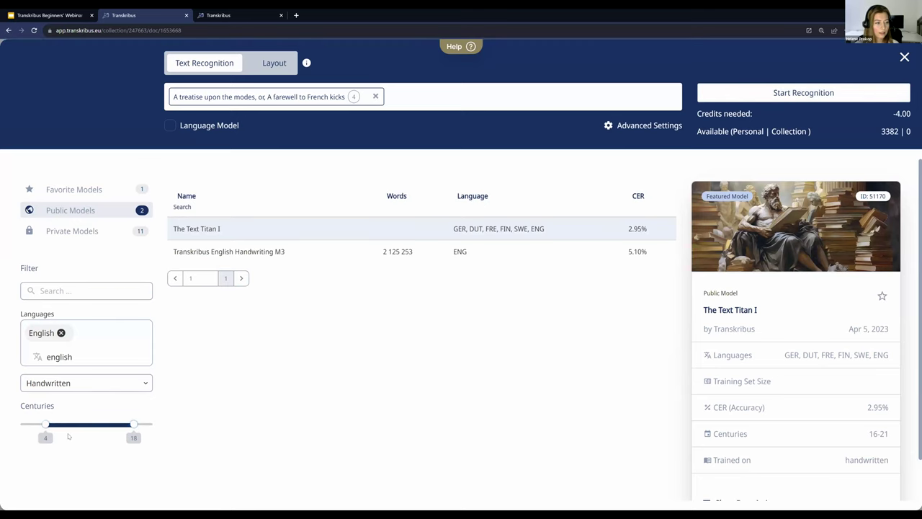
pyautogui.press('Right')
pyautogui.press('Right')
pyautogui.press('Right')
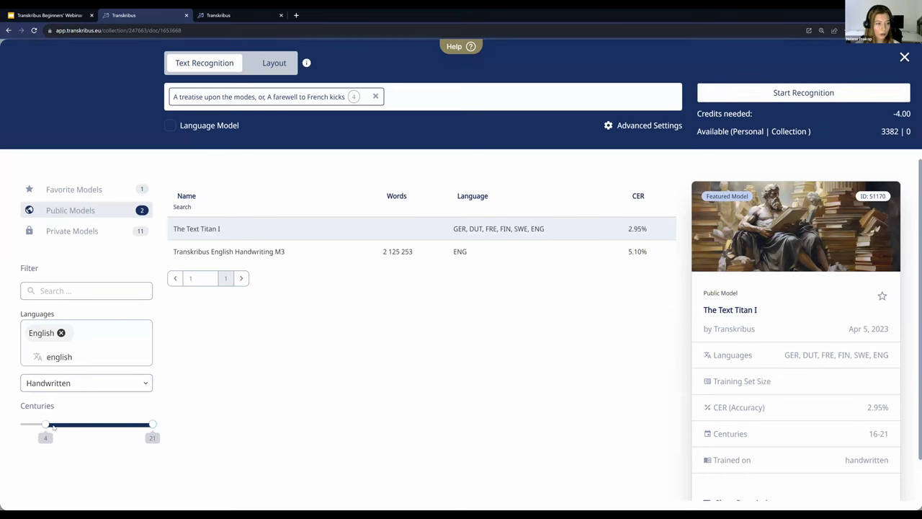
pyautogui.moveTo(45, 426); pyautogui.dragTo(20, 425)
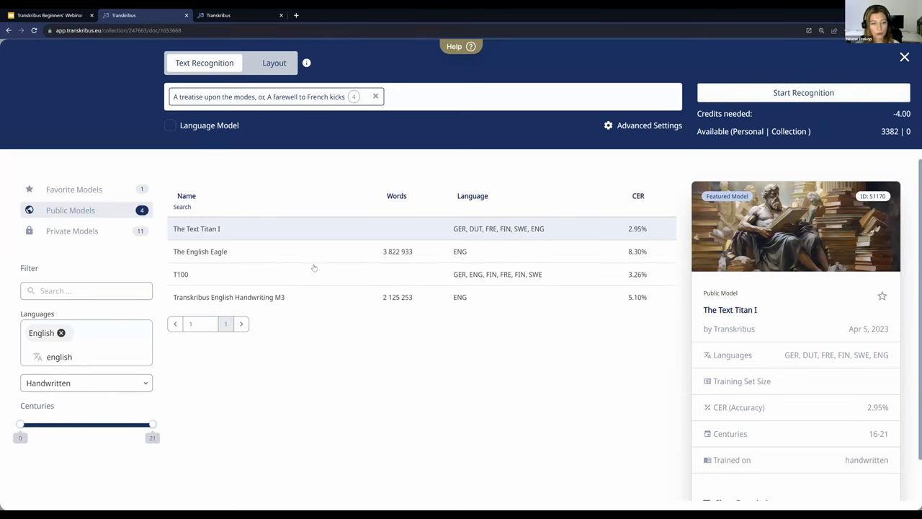
# - Examine the details of The English Eagle model, including its training set size and CER
pyautogui.scroll(-1, 833, 292)
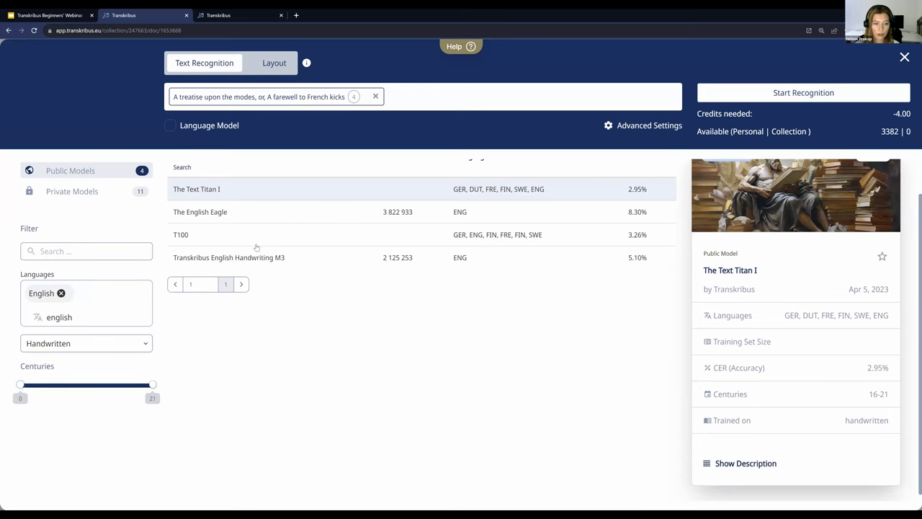
pyautogui.click(255, 214)
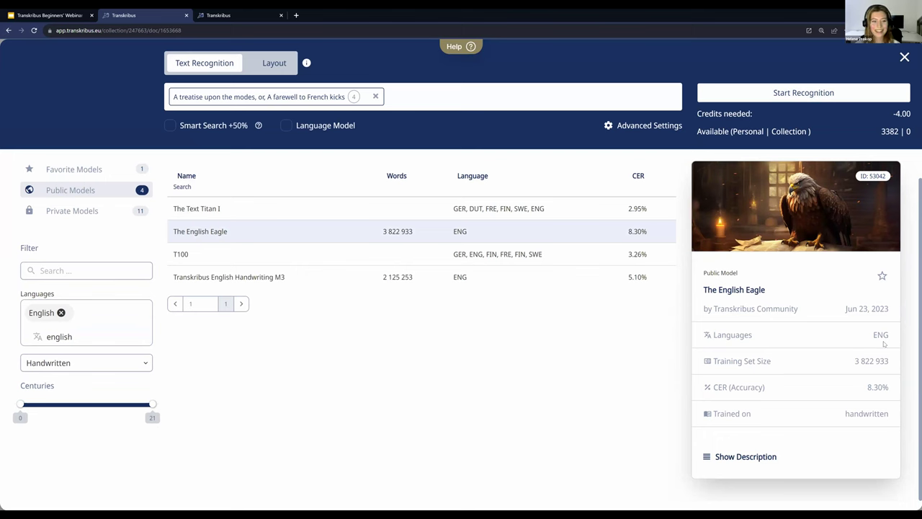
pyautogui.moveTo(886, 361); pyautogui.dragTo(856, 363)
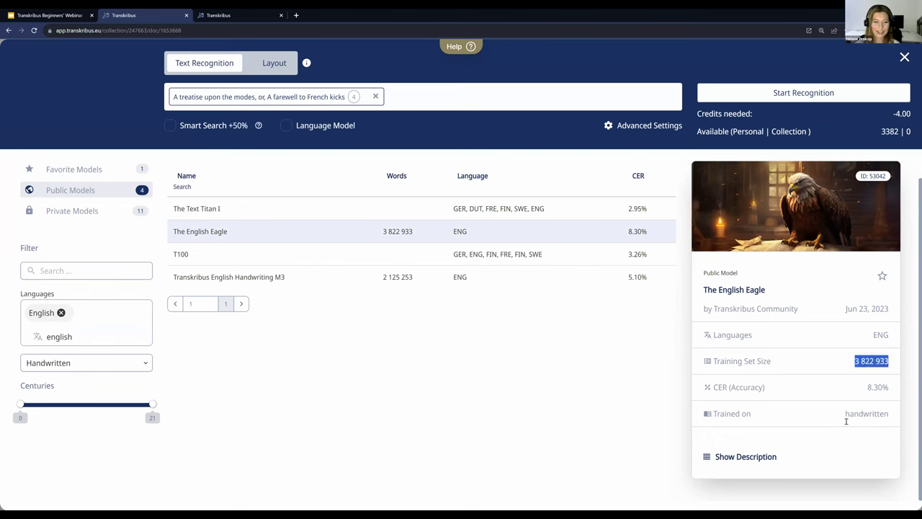
pyautogui.click(867, 400)
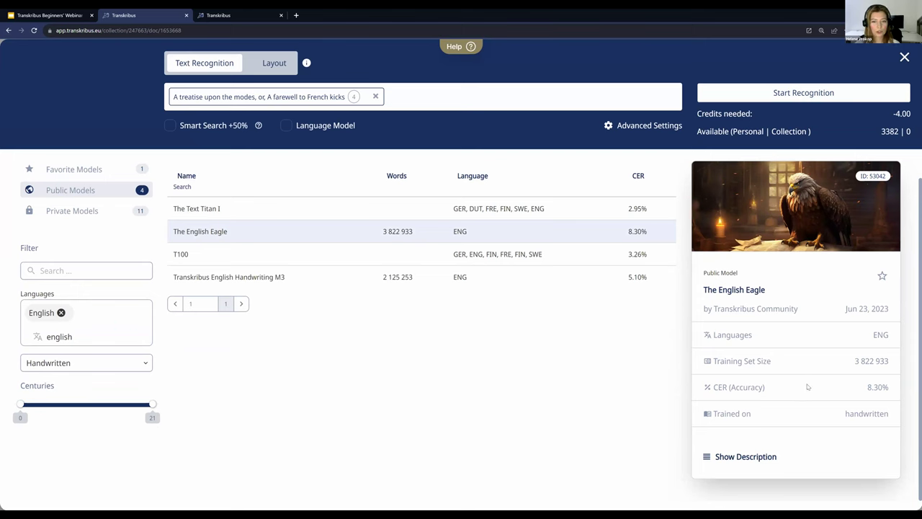
# - Examine the details of The Text Titan I model and try switching its Language Model option on and off
pyautogui.click(414, 214)
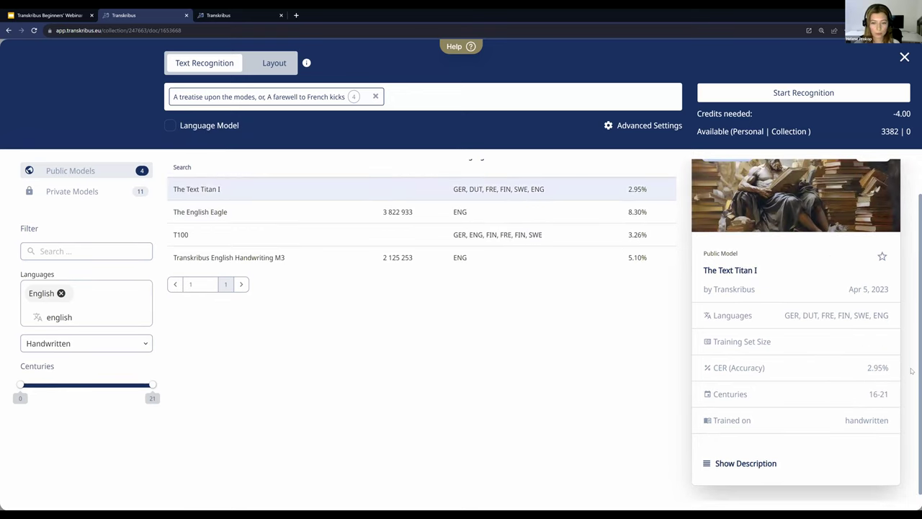
pyautogui.scroll(1, 852, 346)
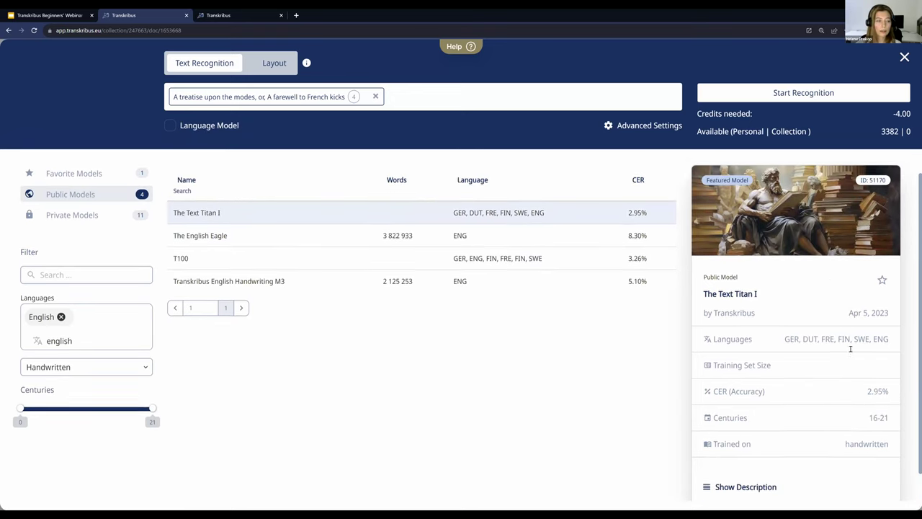
pyautogui.scroll(-1, 852, 349)
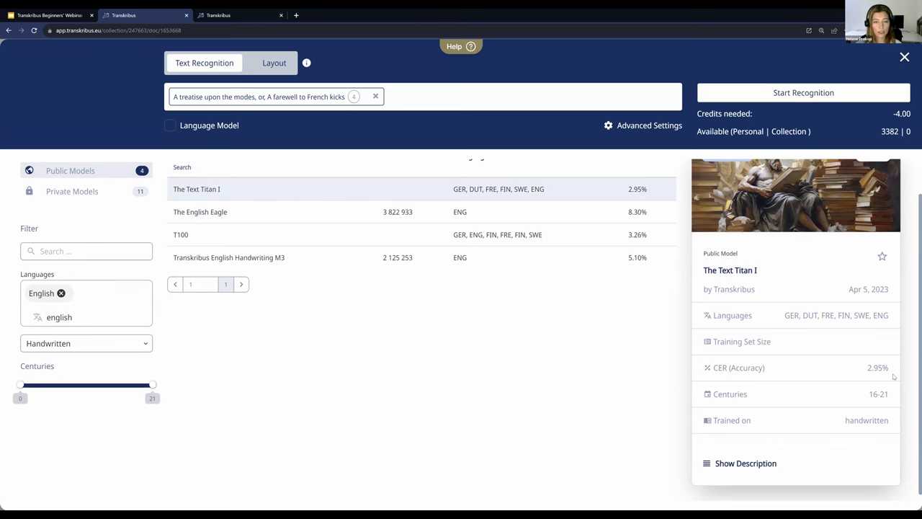
pyautogui.scroll(1, 880, 377)
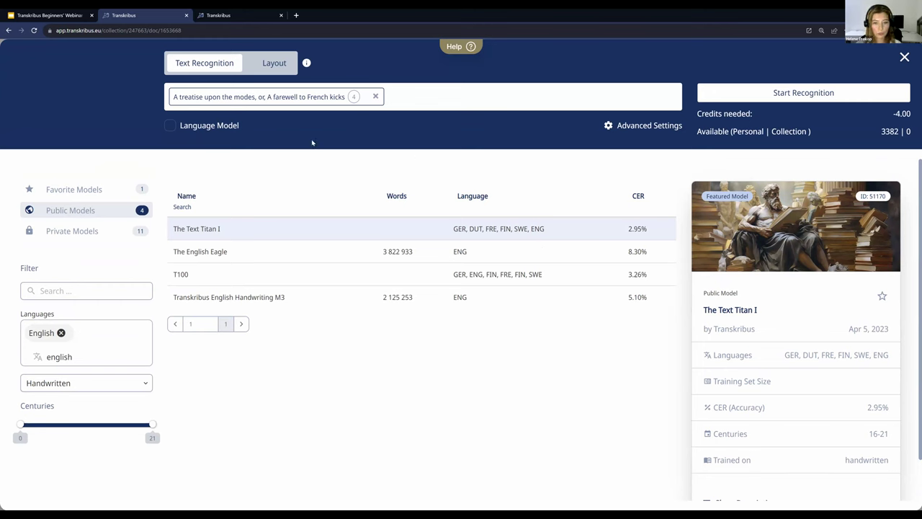
pyautogui.click(170, 128)
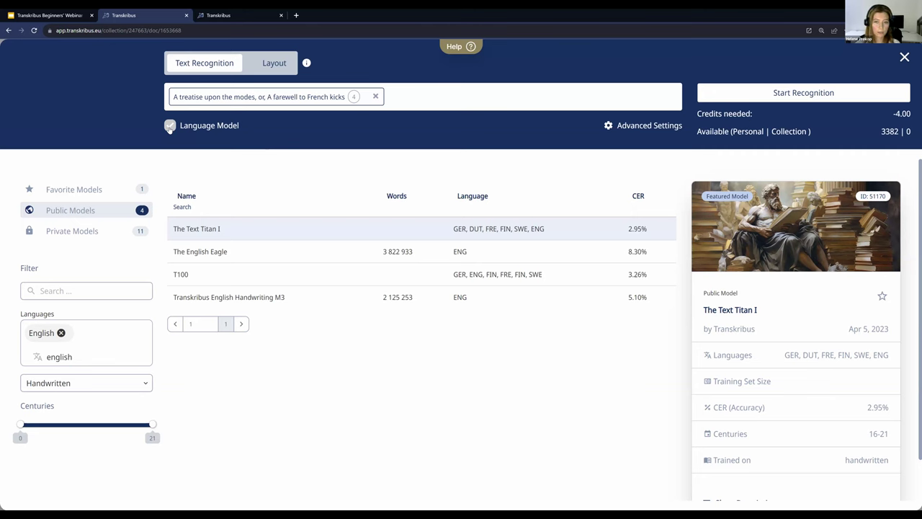
pyautogui.click(170, 128)
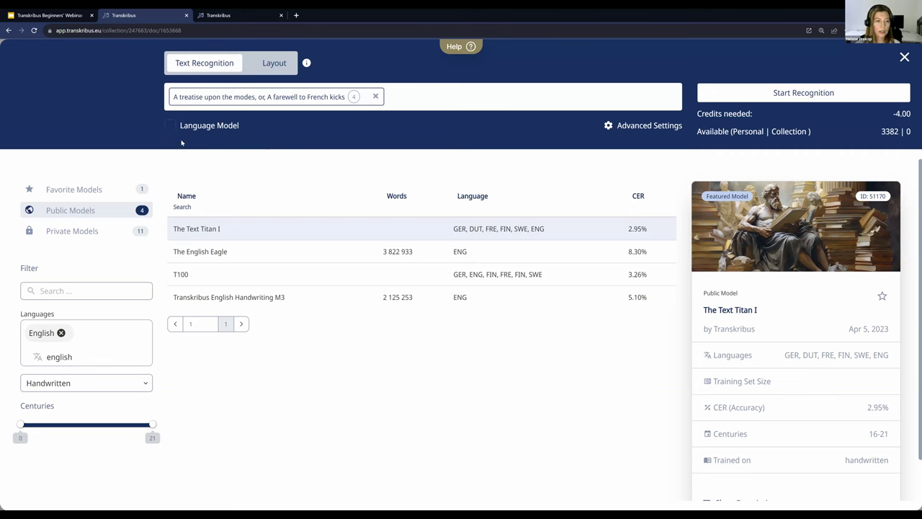
# - Start text recognition of the selected pages with The English Eagle model and check the job's description in the jobs table
pyautogui.click(266, 253)
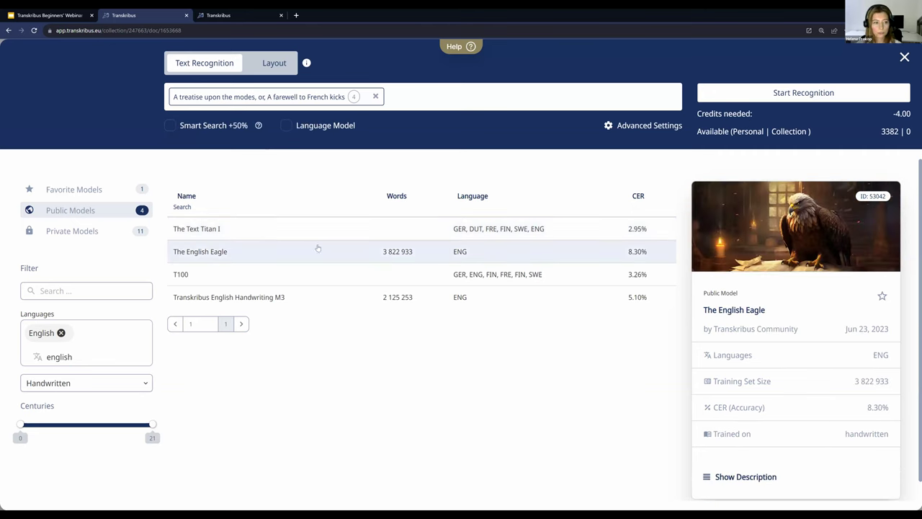
pyautogui.click(782, 94)
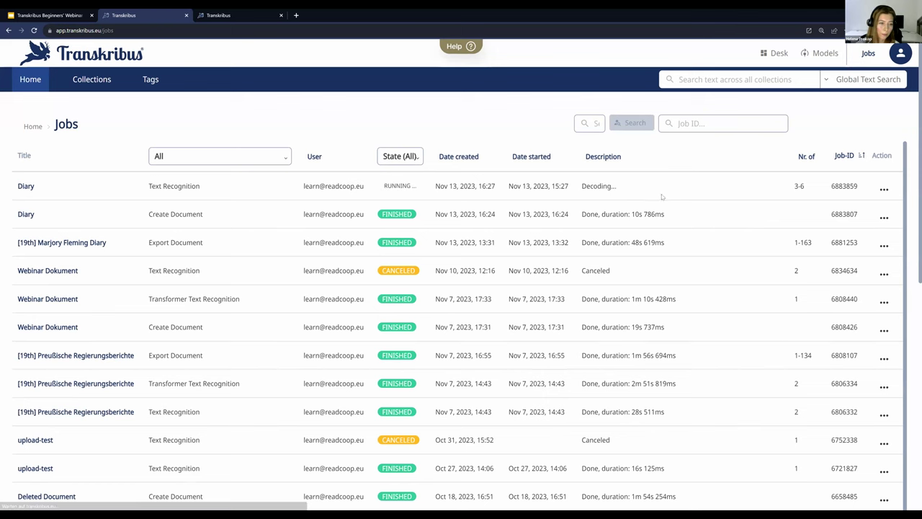
pyautogui.tripleClick(615, 187)
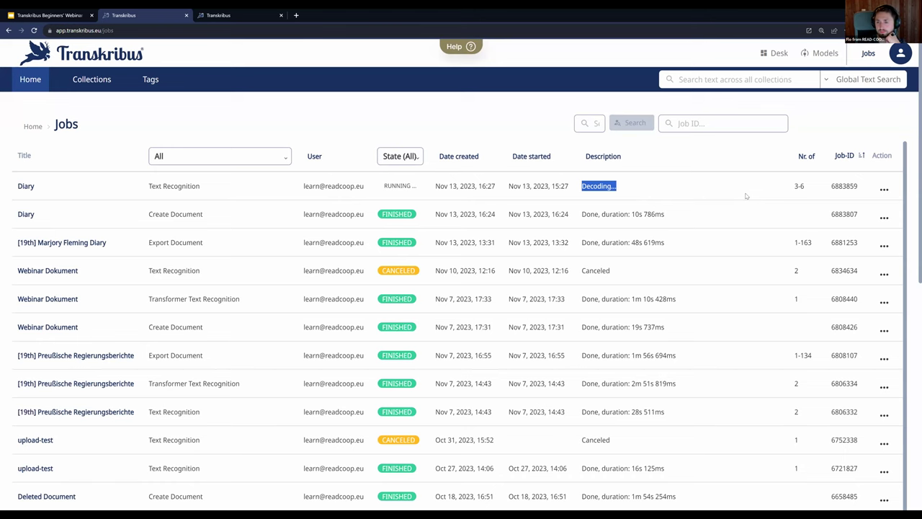
# - Reopen the Diary document from the jobs table and start recognition of page 3 with the public model The Text Titan I
pyautogui.click(23, 215)
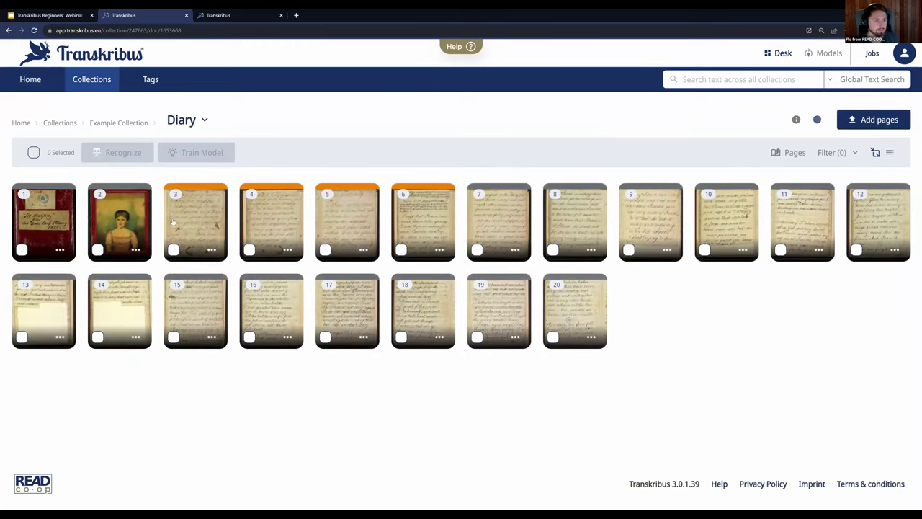
pyautogui.click(173, 249)
pyautogui.click(138, 153)
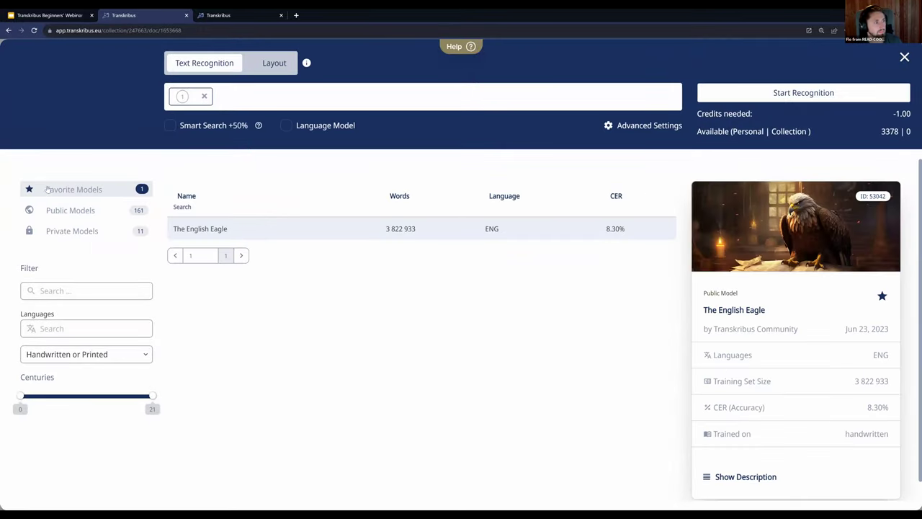
pyautogui.click(76, 210)
pyautogui.scroll(-1, 782, 286)
pyautogui.scroll(1, 783, 286)
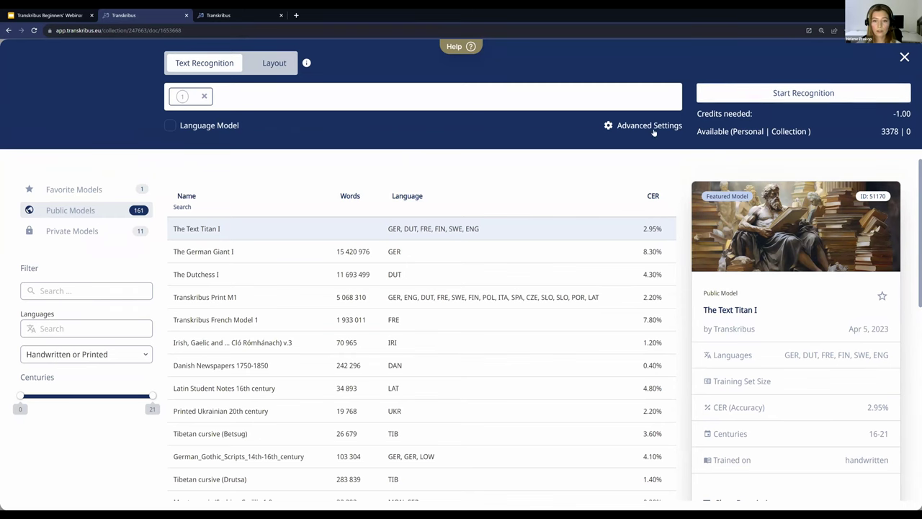
pyautogui.click(803, 93)
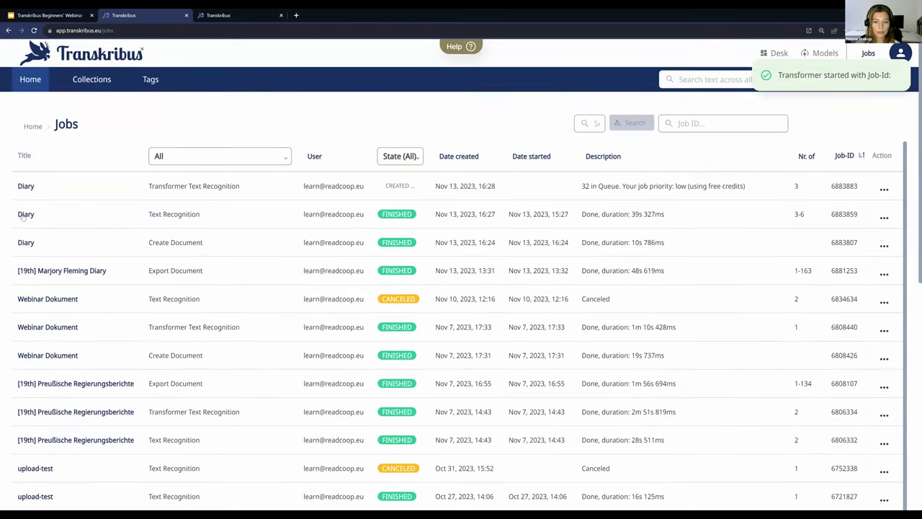
# - Return to the Diary document, select only page 3 and show the public models for its text recognition
pyautogui.click(25, 215)
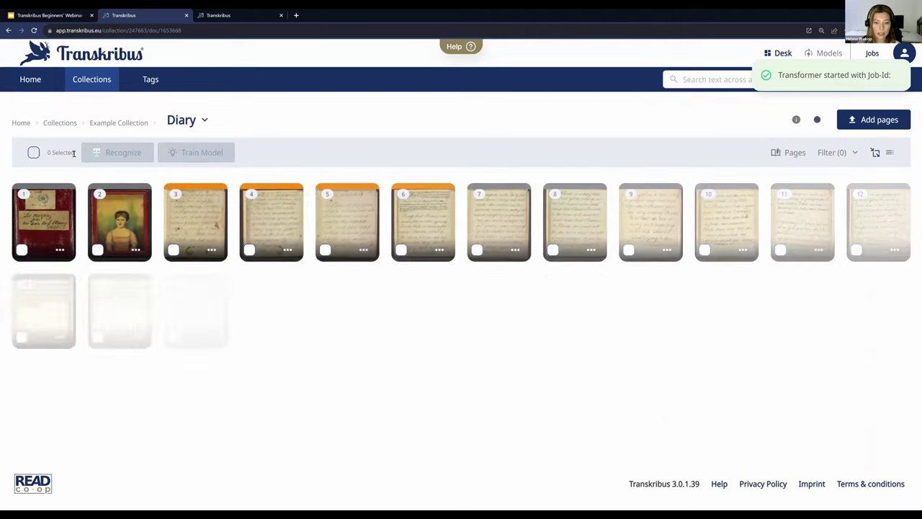
pyautogui.click(33, 153)
pyautogui.click(174, 250)
pyautogui.click(123, 151)
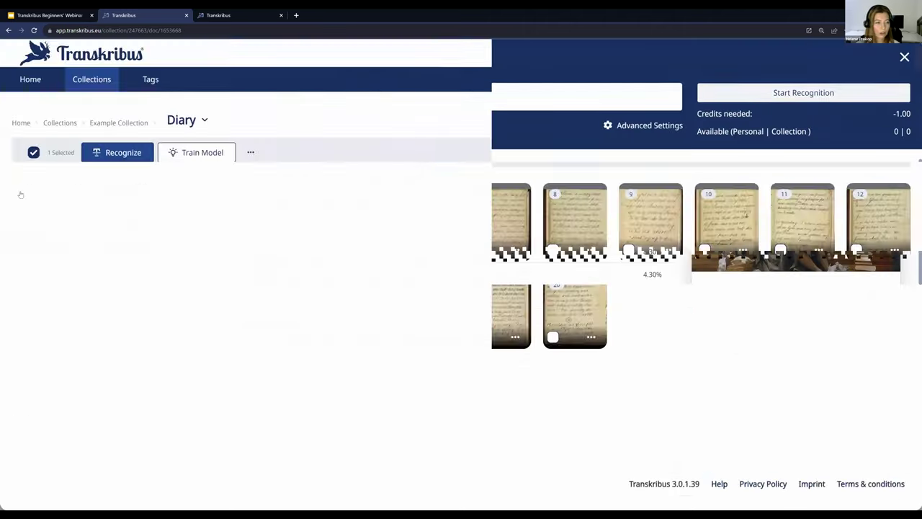
pyautogui.click(65, 208)
# - Review The Text Titan I model card, including its languages, CER and centuries
pyautogui.scroll(-1, 776, 304)
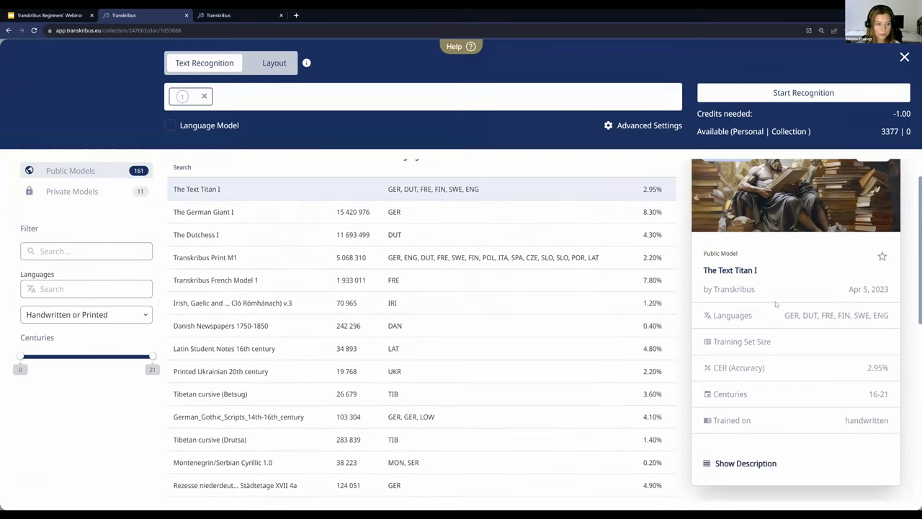
pyautogui.scroll(1, 778, 301)
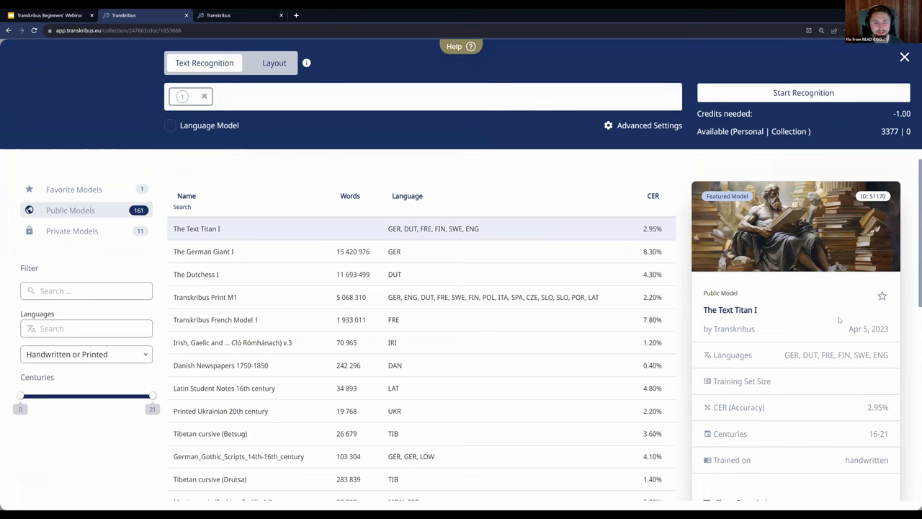
pyautogui.scroll(-1, 859, 317)
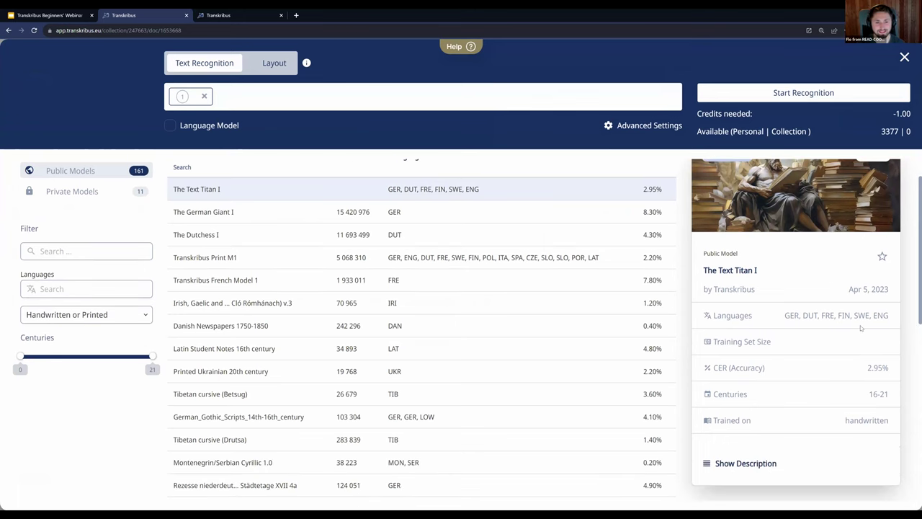
pyautogui.scroll(1, 859, 328)
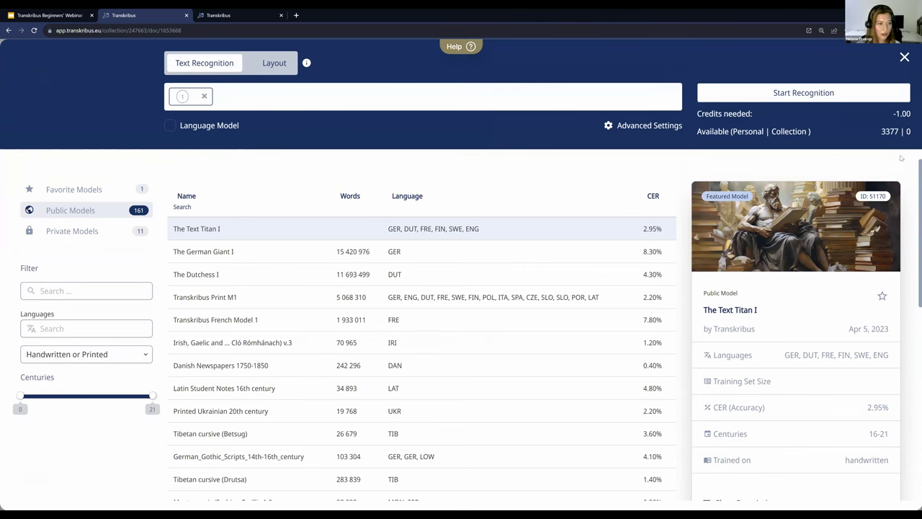
# - Open page 3 of the Diary document, compare its recognised second and third lines with the image, and check the page's version history
pyautogui.click(908, 60)
pyautogui.click(216, 224)
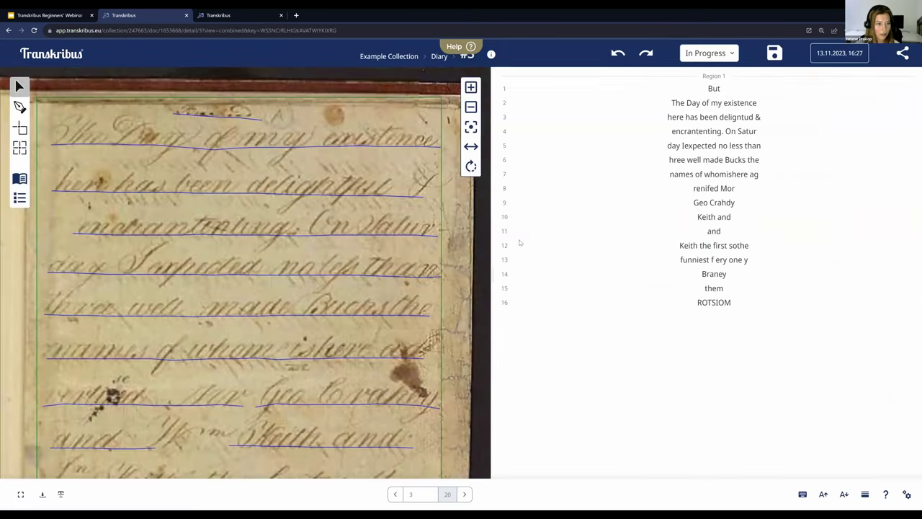
pyautogui.click(706, 107)
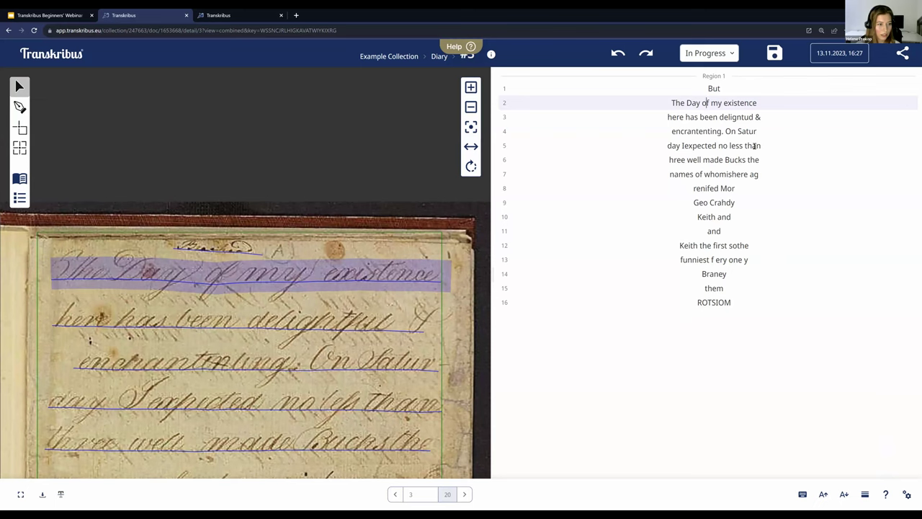
pyautogui.click(726, 119)
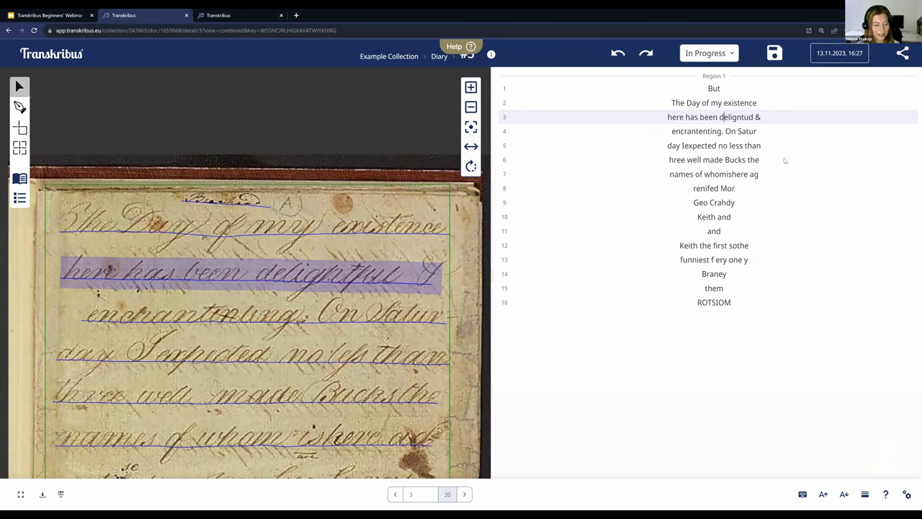
pyautogui.click(859, 61)
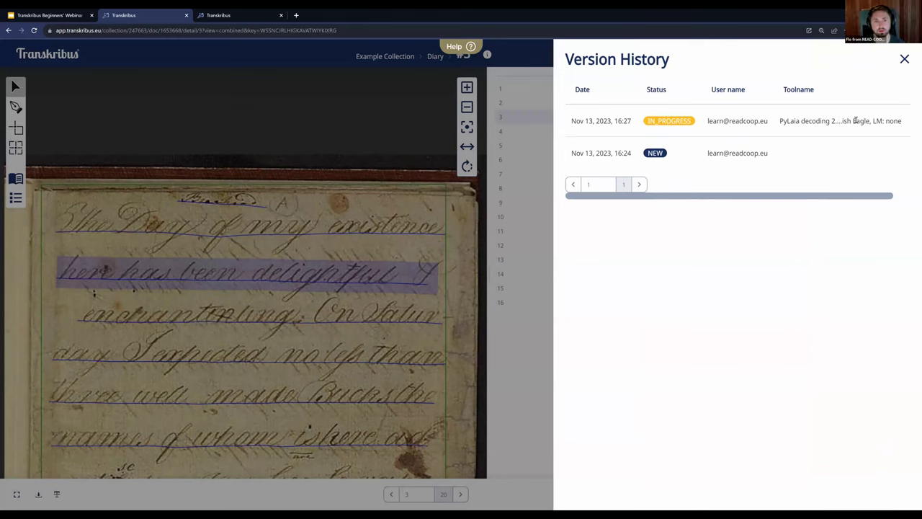
pyautogui.click(904, 59)
# - Open the full jobs table and check the description of the Diary's newest Transformer Text Recognition job
pyautogui.click(69, 55)
pyautogui.click(870, 53)
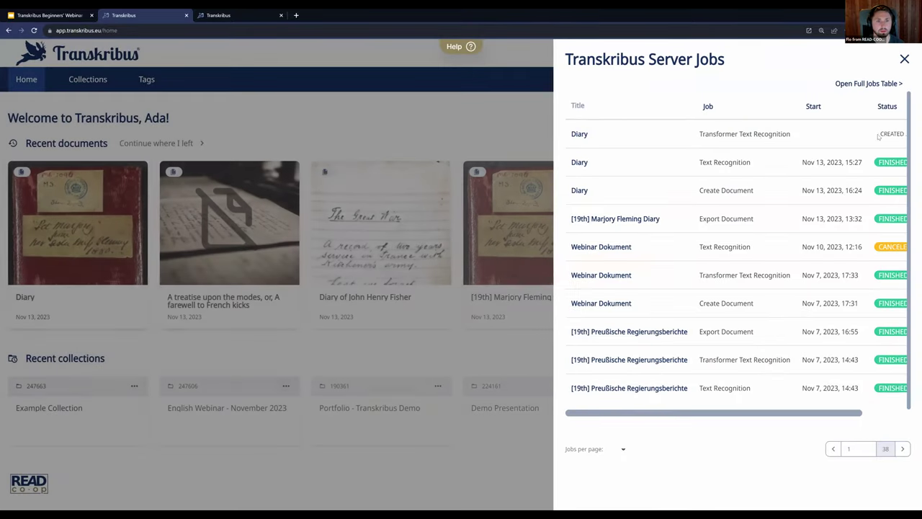
pyautogui.hscroll(3, 760, 136)
pyautogui.click(886, 84)
pyautogui.tripleClick(669, 188)
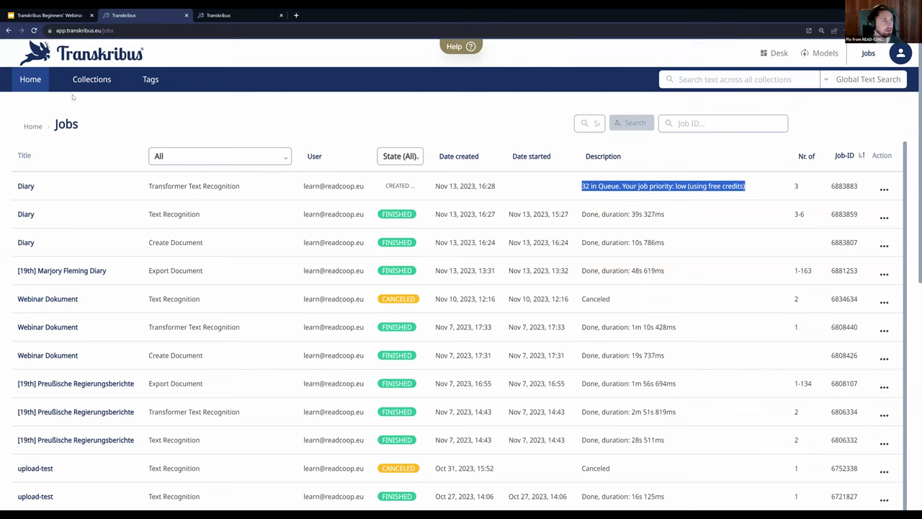
pyautogui.click(33, 84)
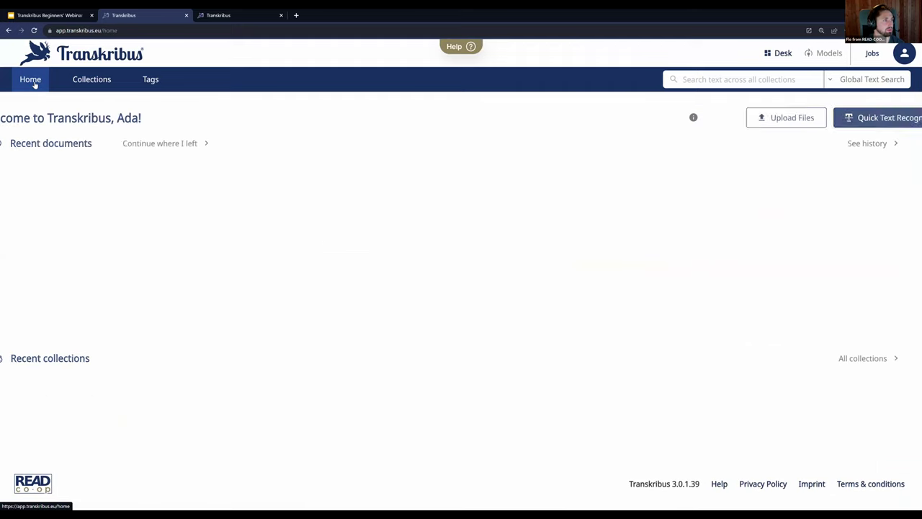
pyautogui.hotkey('ctrl', '1')
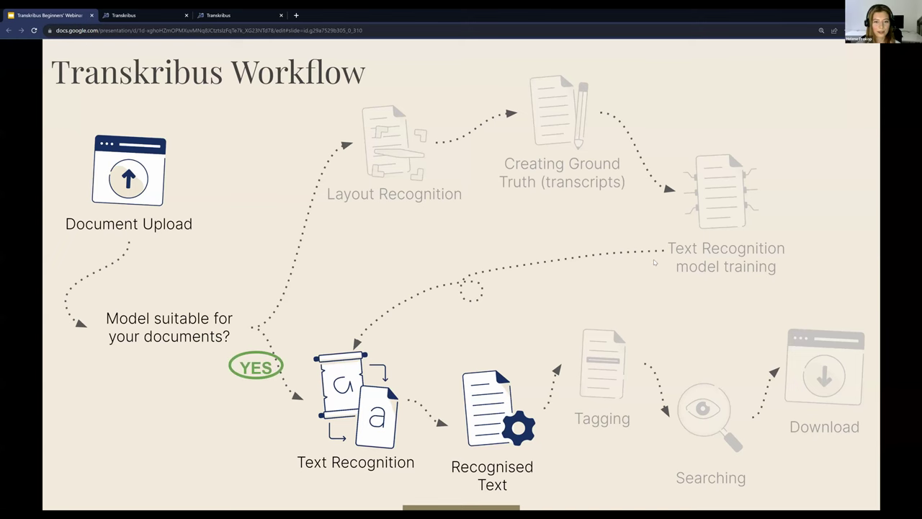
pyautogui.press('Right')
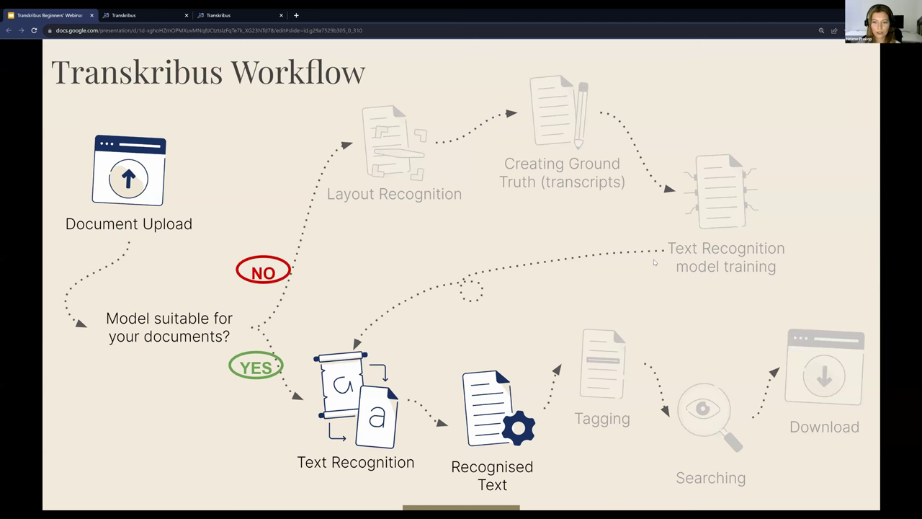
pyautogui.press('Right')
pyautogui.press('Right')
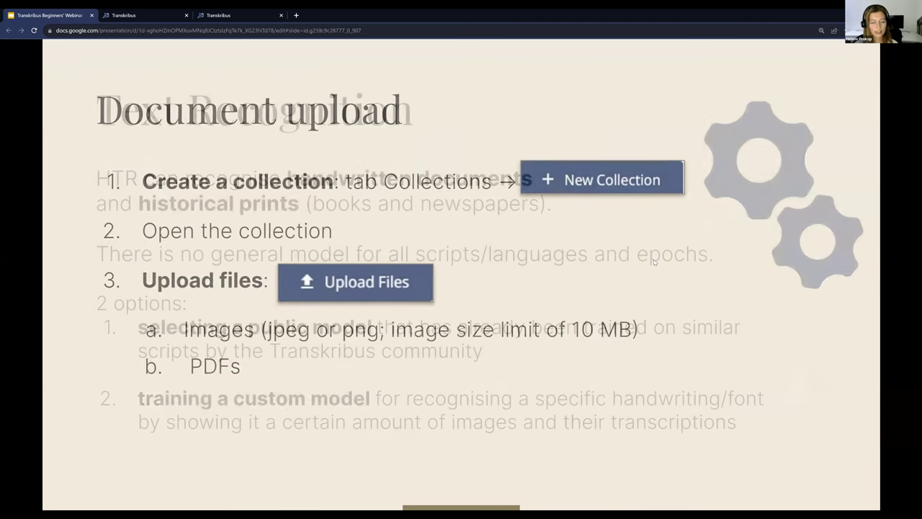
pyautogui.press('Left')
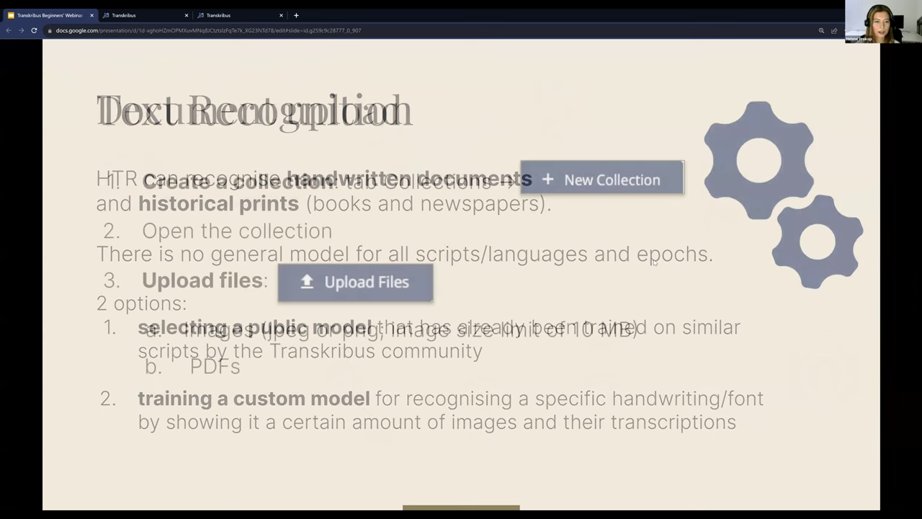
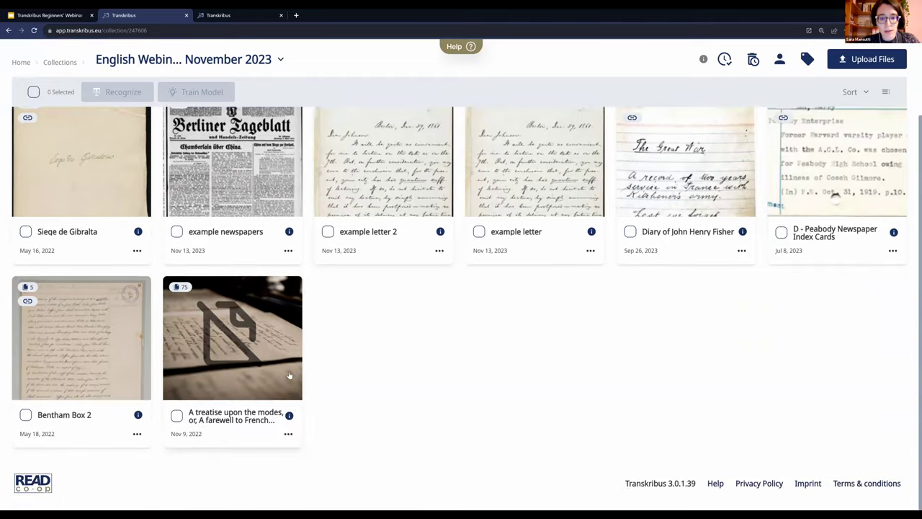
# - Open page 5 of the document A treatise upon the modes and delete the region covering the first two paragraphs of the preface
pyautogui.click(289, 371)
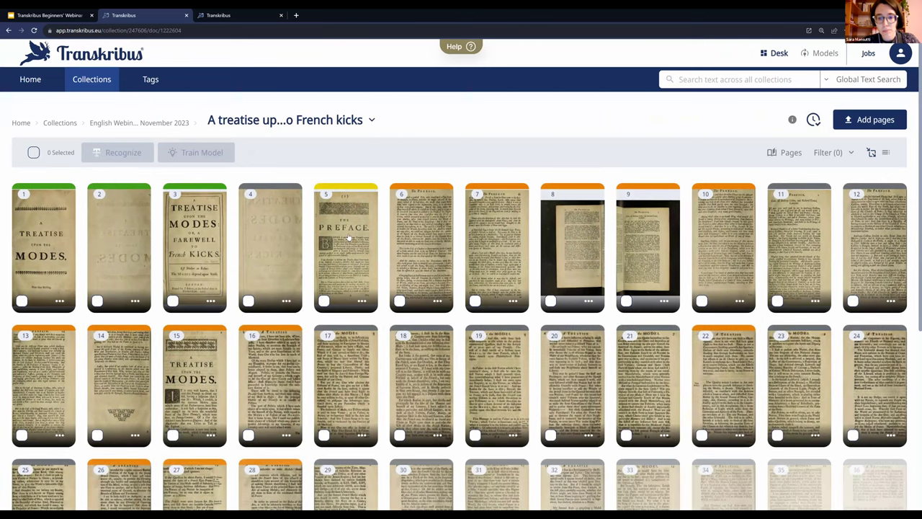
pyautogui.click(349, 236)
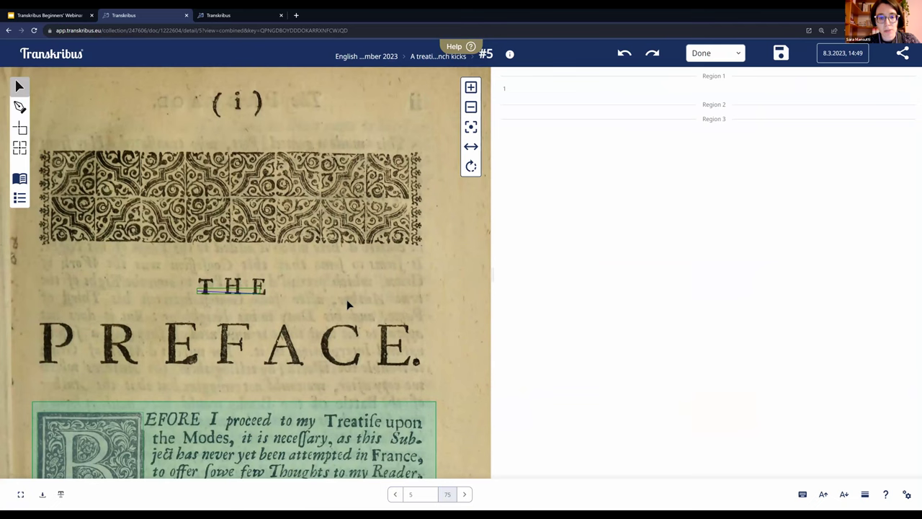
pyautogui.scroll(-1, 351, 125)
pyautogui.scroll(-3, 377, 251)
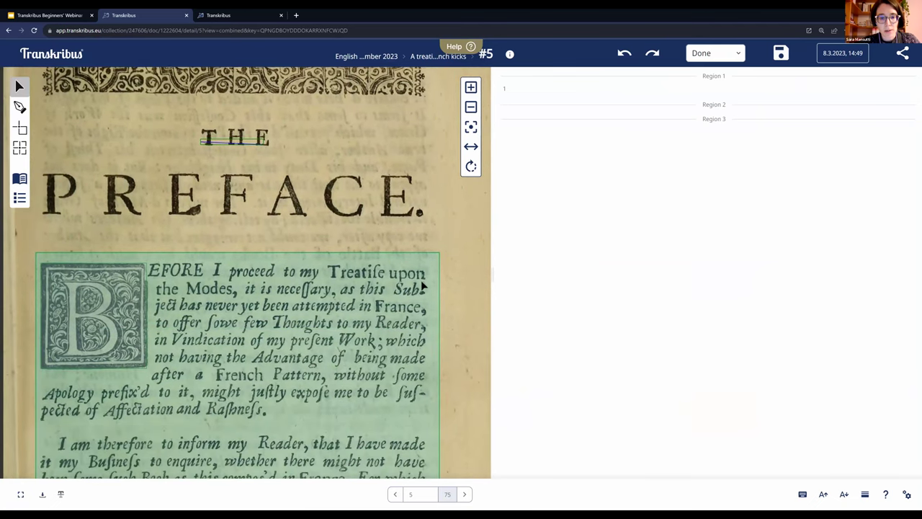
pyautogui.scroll(-3, 462, 265)
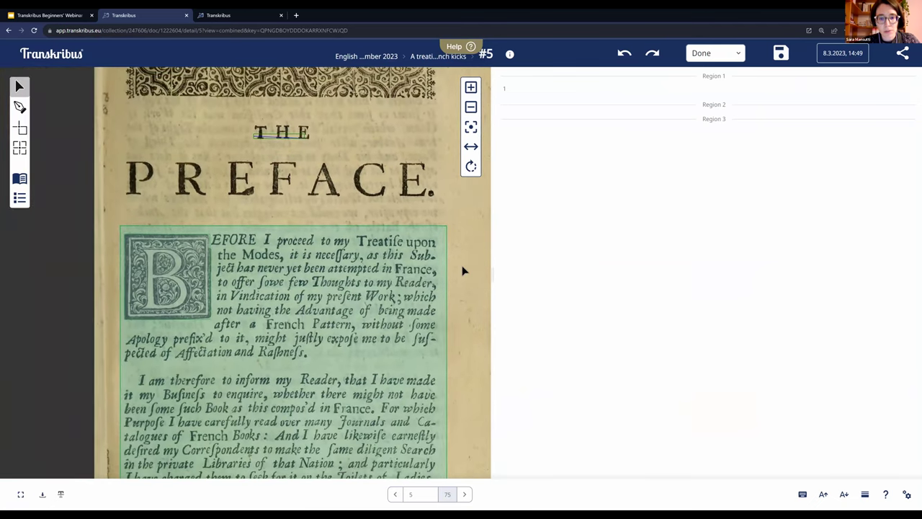
pyautogui.scroll(-3, 425, 245)
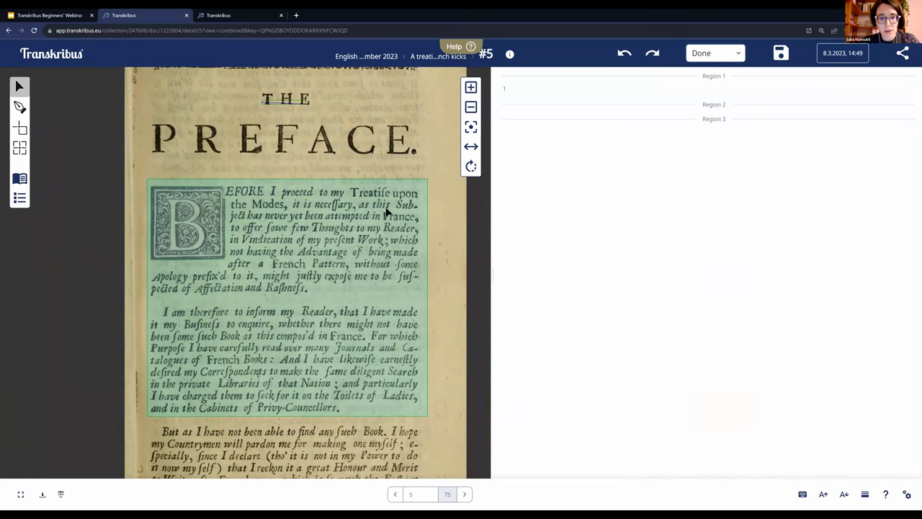
pyautogui.scroll(-2, 371, 188)
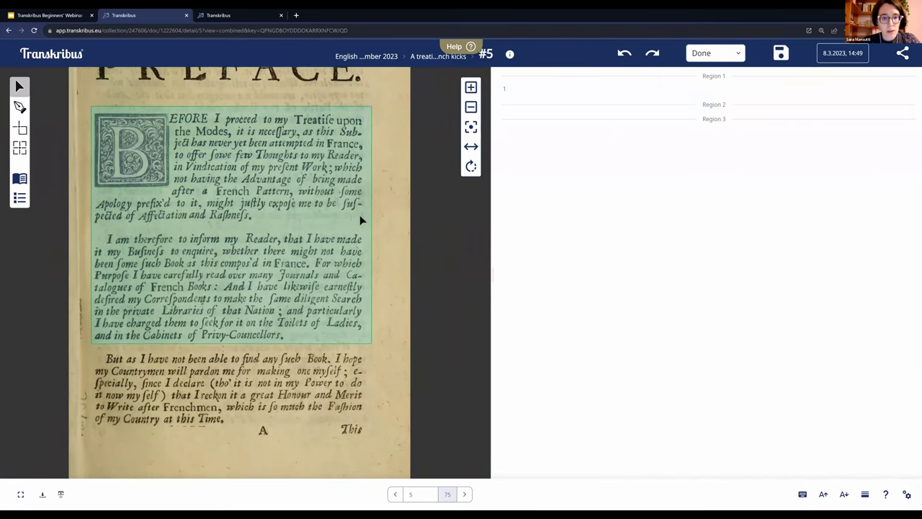
pyautogui.scroll(2, 427, 297)
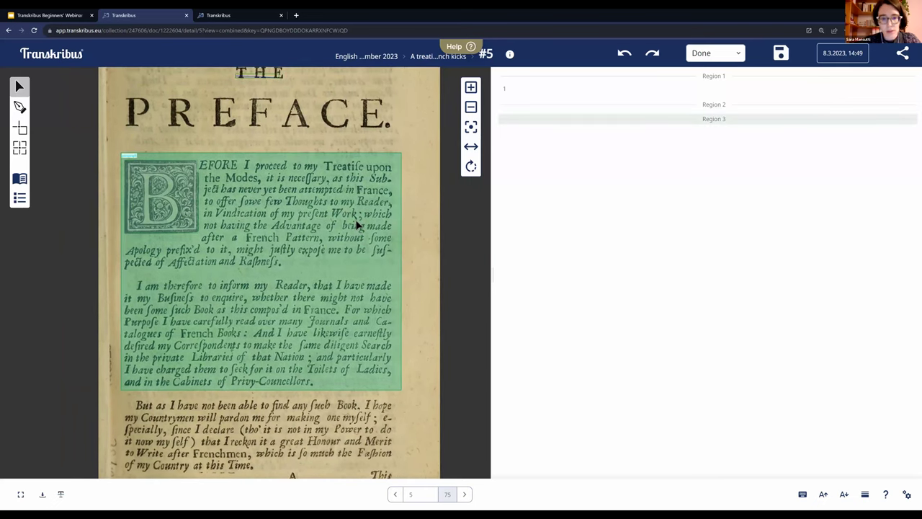
pyautogui.press('Delete')
# - Draw one text region around the ornamental banner and another around the heading THE PREFACE
pyautogui.scroll(3, 210, 175)
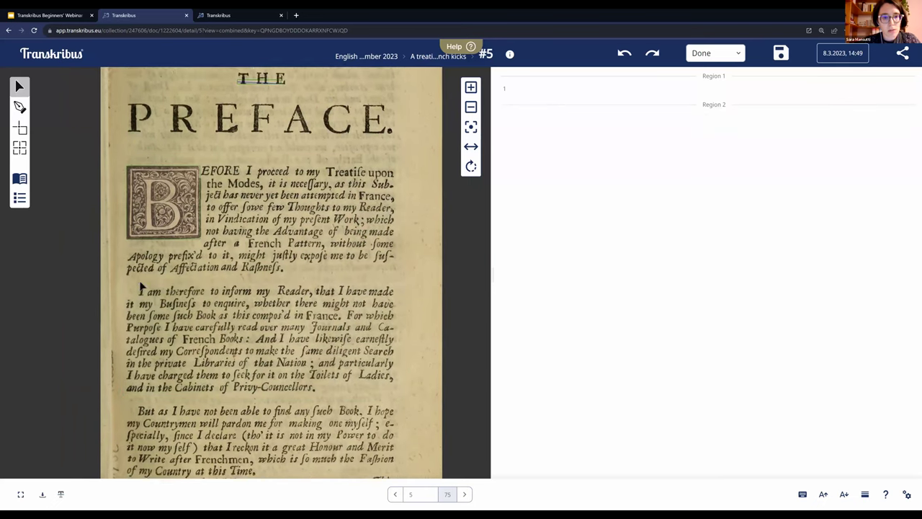
pyautogui.scroll(3, 156, 364)
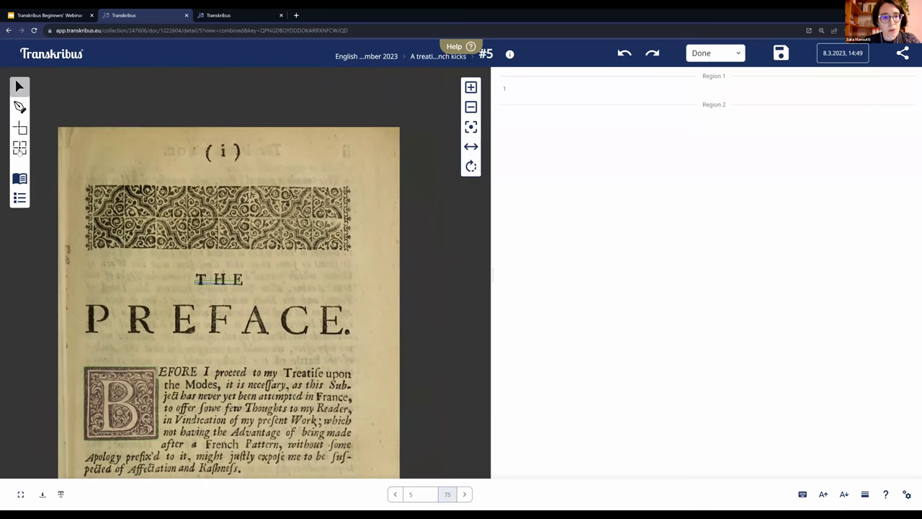
pyautogui.click(22, 130)
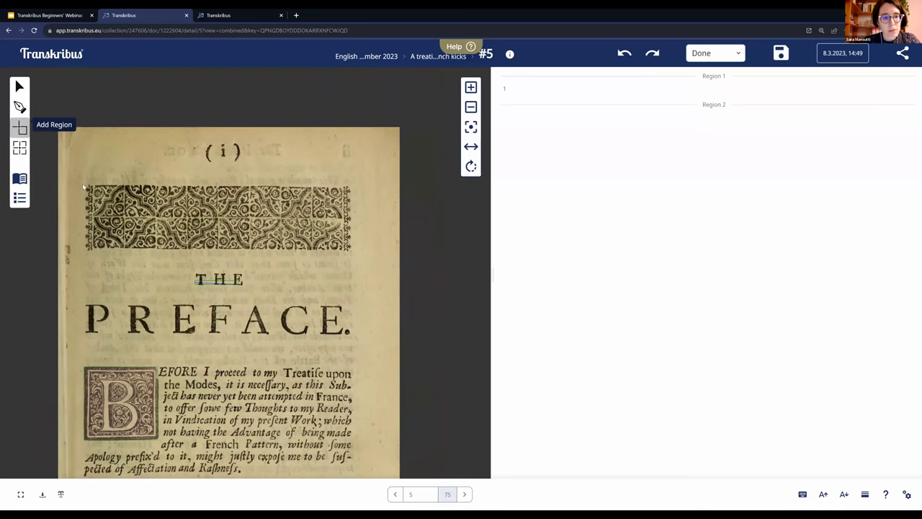
pyautogui.moveTo(85, 184); pyautogui.dragTo(353, 252)
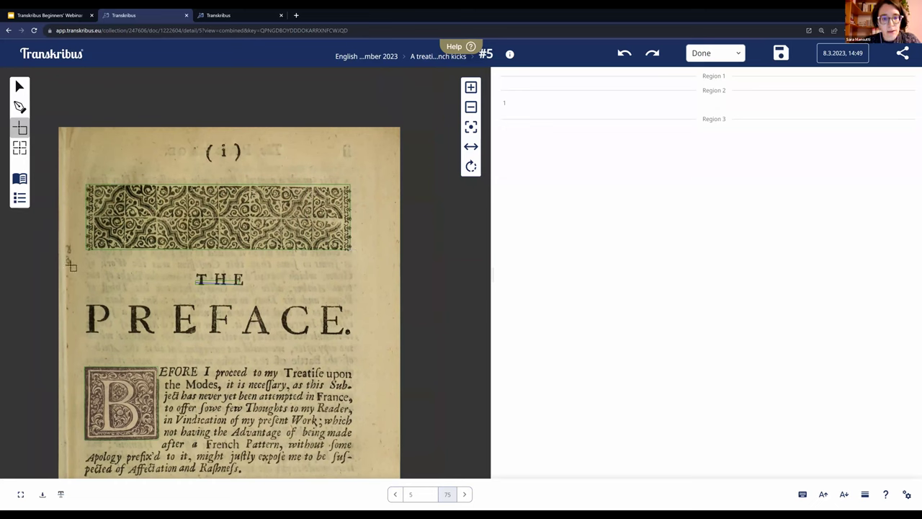
pyautogui.moveTo(69, 266); pyautogui.dragTo(373, 351)
pyautogui.press('Escape')
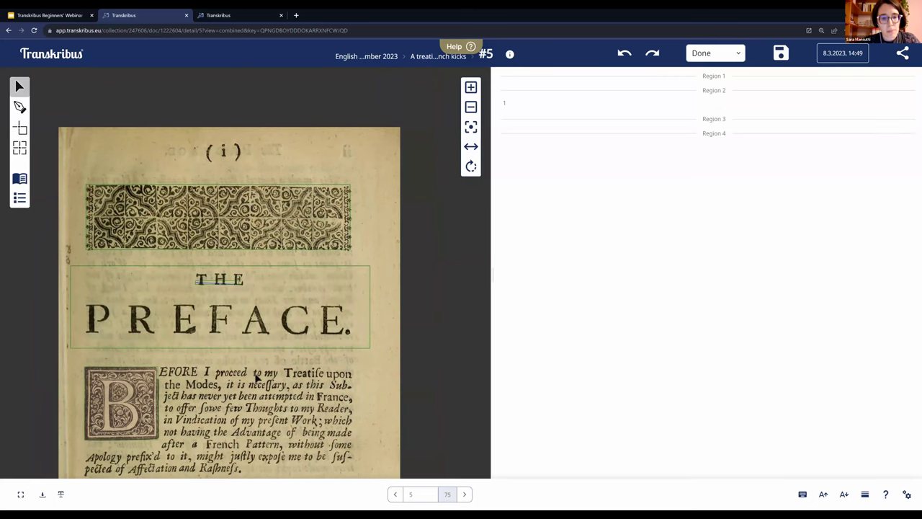
# - Draw a separate text region around each of the three body paragraphs below the heading
pyautogui.moveTo(237, 255); pyautogui.dragTo(242, 190)
pyautogui.scroll(-5, 242, 191)
pyautogui.scroll(-1, 173, 162)
pyautogui.click(159, 164)
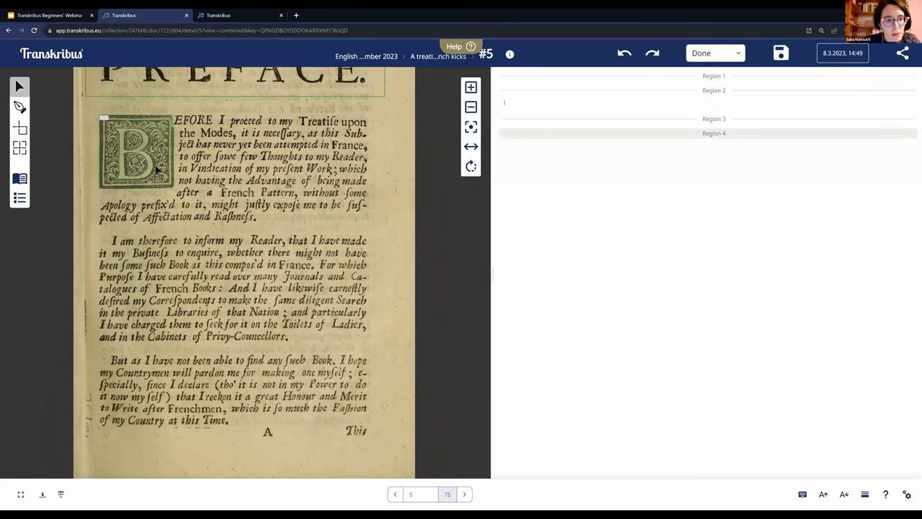
pyautogui.click(20, 128)
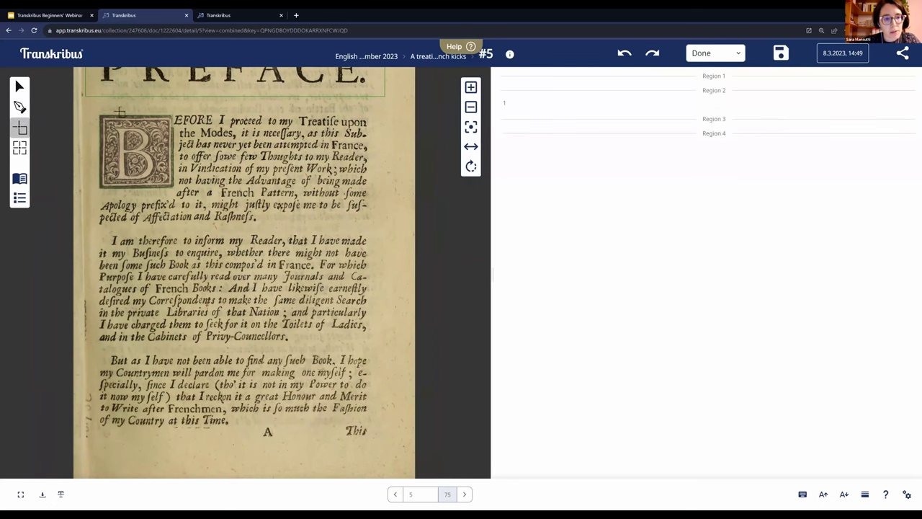
pyautogui.moveTo(91, 108)
pyautogui.mouseDown()
pyautogui.moveTo(169, 125)
pyautogui.moveTo(330, 188)
pyautogui.moveTo(394, 240)
pyautogui.moveTo(388, 226)
pyautogui.mouseUp()
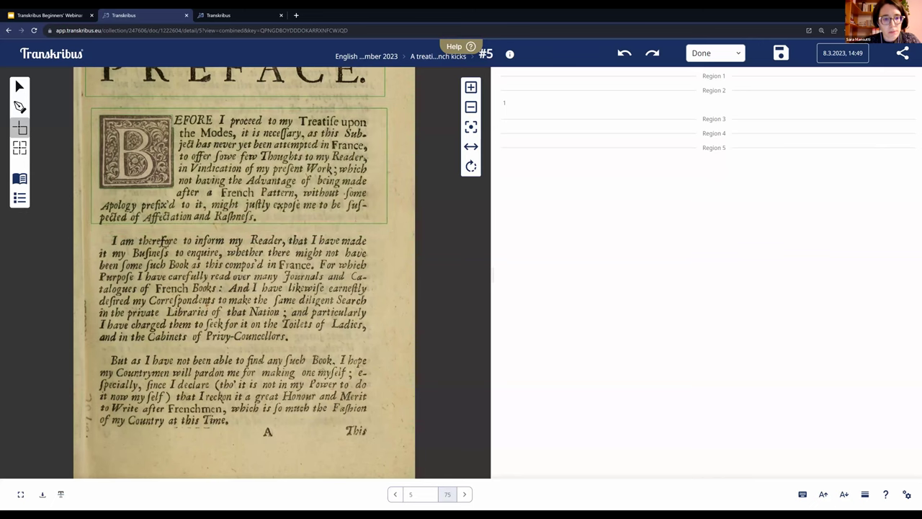
pyautogui.moveTo(95, 238); pyautogui.dragTo(397, 346)
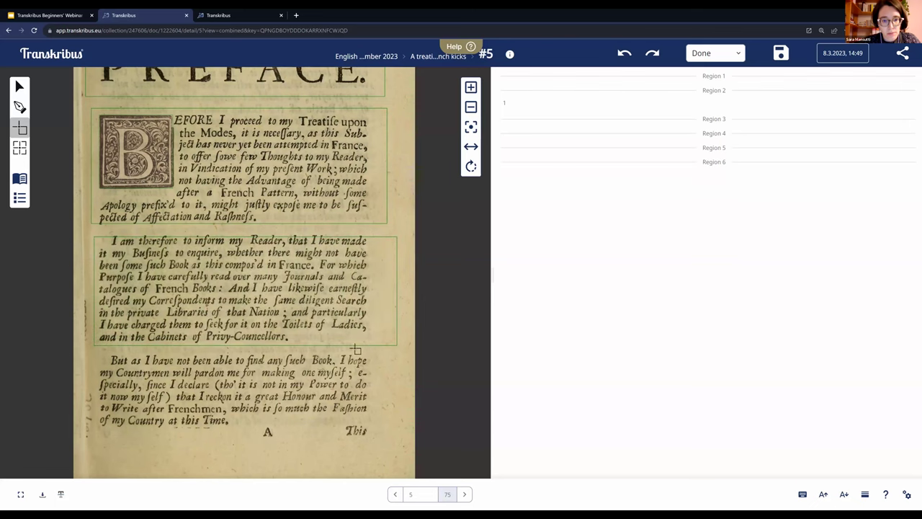
pyautogui.moveTo(94, 353); pyautogui.dragTo(399, 431)
pyautogui.press('Escape')
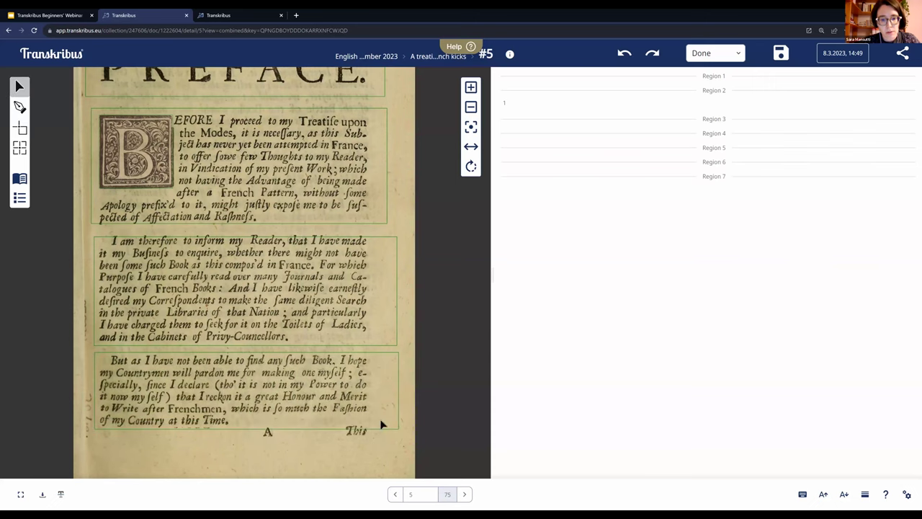
# - Assign the structure type paragraph to the region around the first body paragraph
pyautogui.rightClick(279, 164)
pyautogui.moveTo(322, 168)
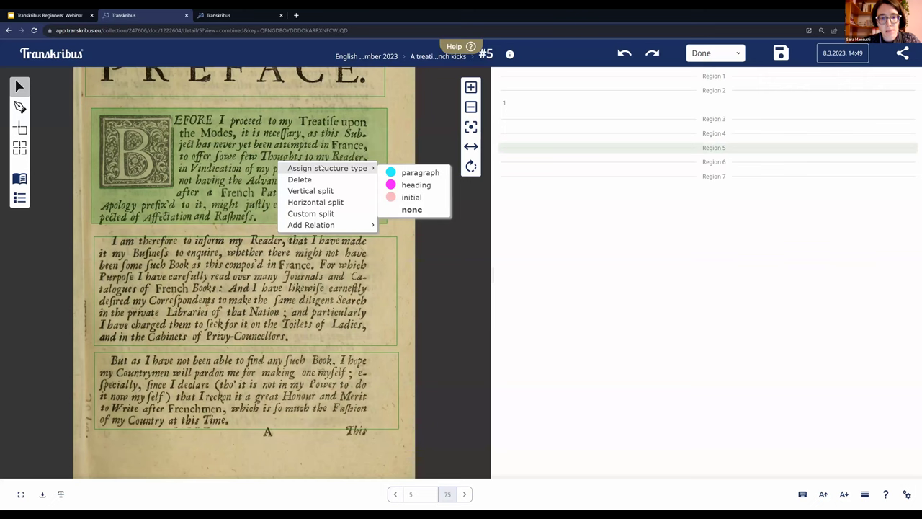
pyautogui.click(402, 173)
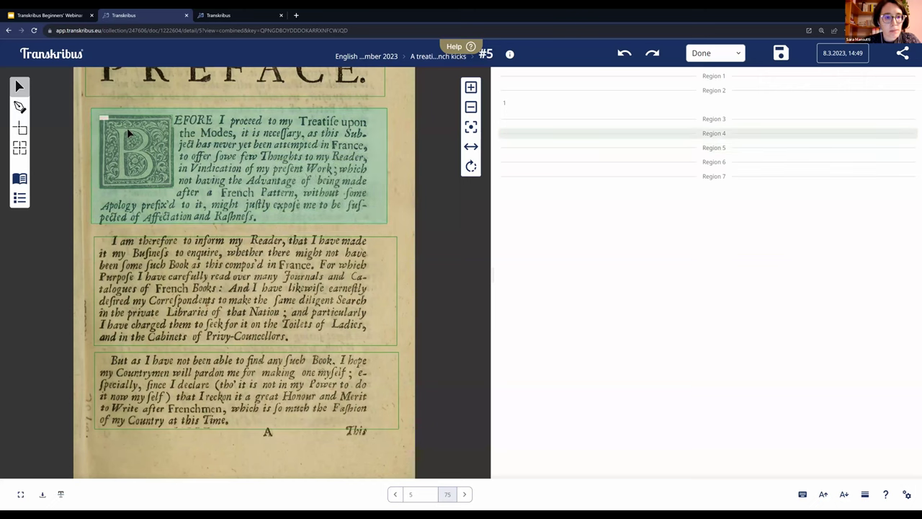
# - Assign the structure type heading to the region around THE PREFACE
pyautogui.scroll(3, 104, 117)
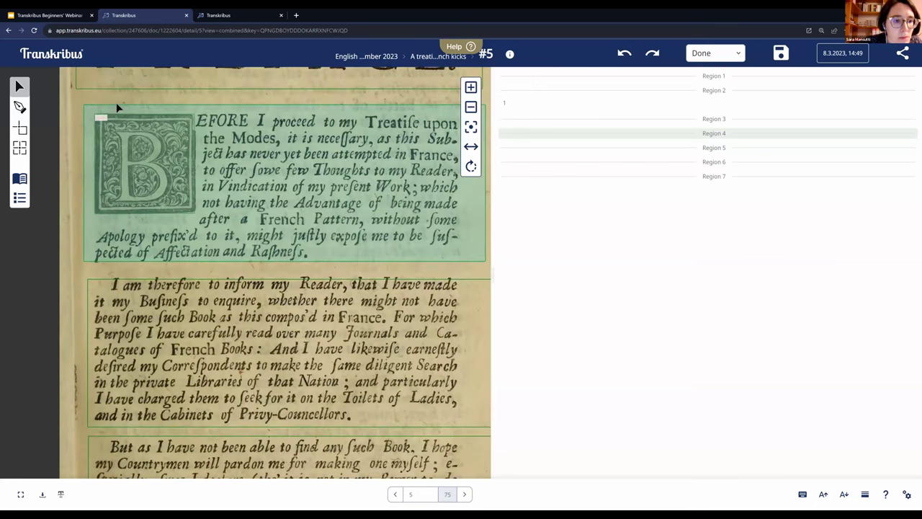
pyautogui.scroll(3, 131, 101)
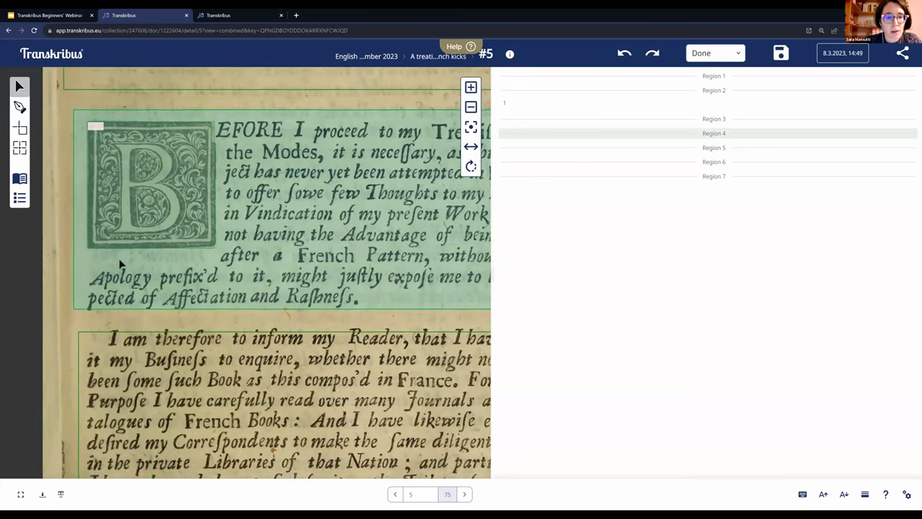
pyautogui.scroll(2, 59, 395)
pyautogui.scroll(4, 143, 271)
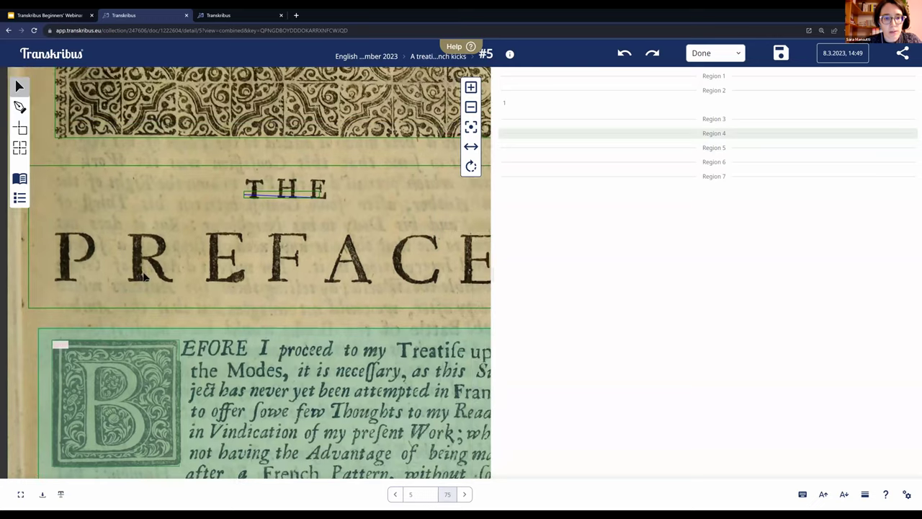
pyautogui.scroll(-1, 142, 271)
pyautogui.click(143, 271)
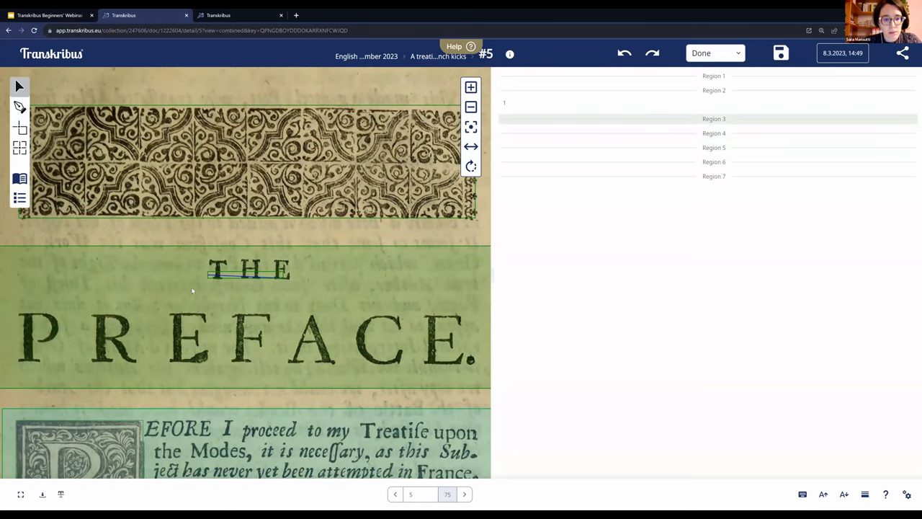
pyautogui.rightClick(143, 272)
pyautogui.moveTo(213, 278)
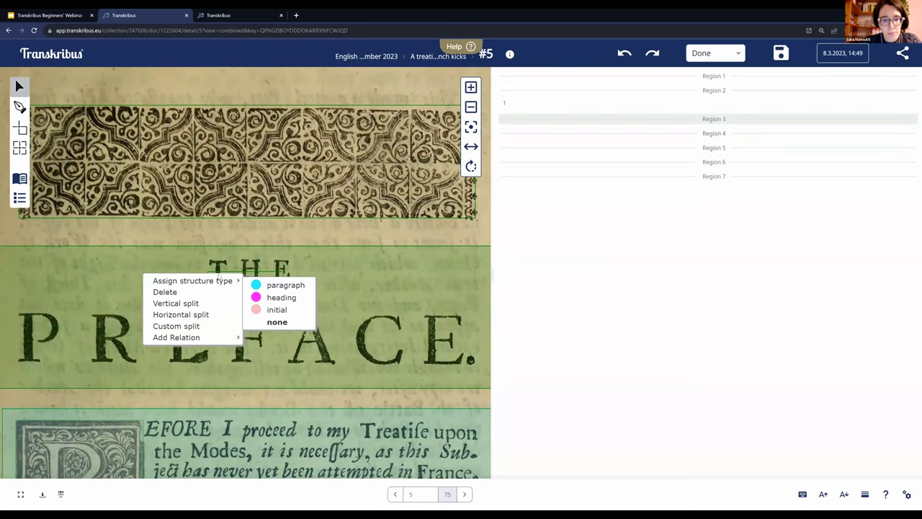
pyautogui.click(281, 297)
pyautogui.scroll(-4, 366, 296)
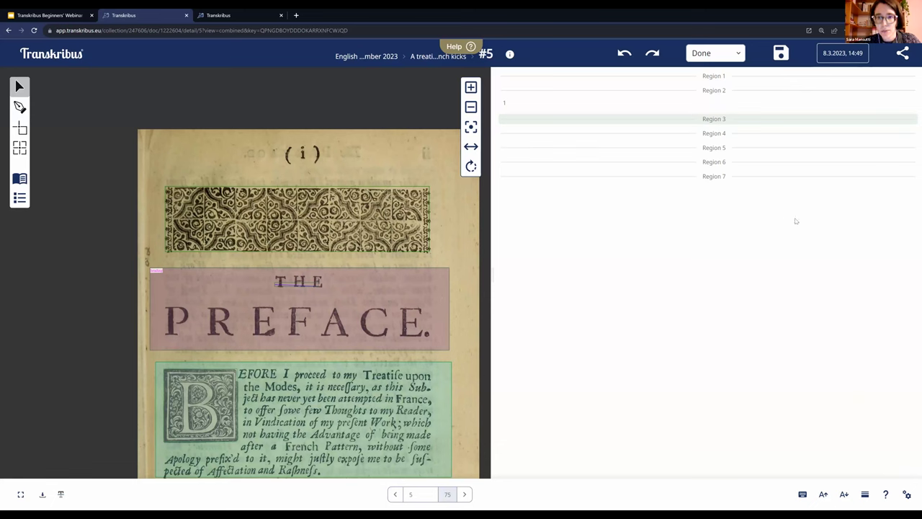
# - Make the structural tags caption and header visible for the collection in the editor configuration
pyautogui.click(907, 494)
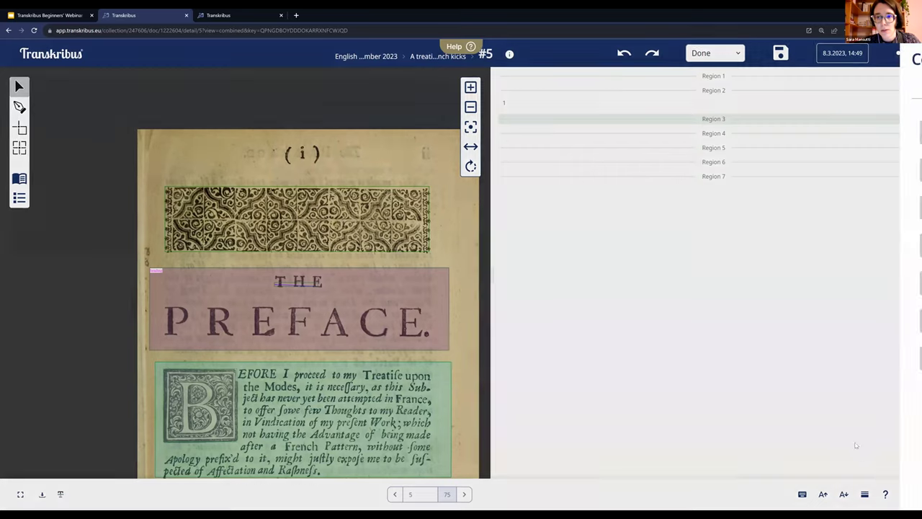
pyautogui.click(885, 84)
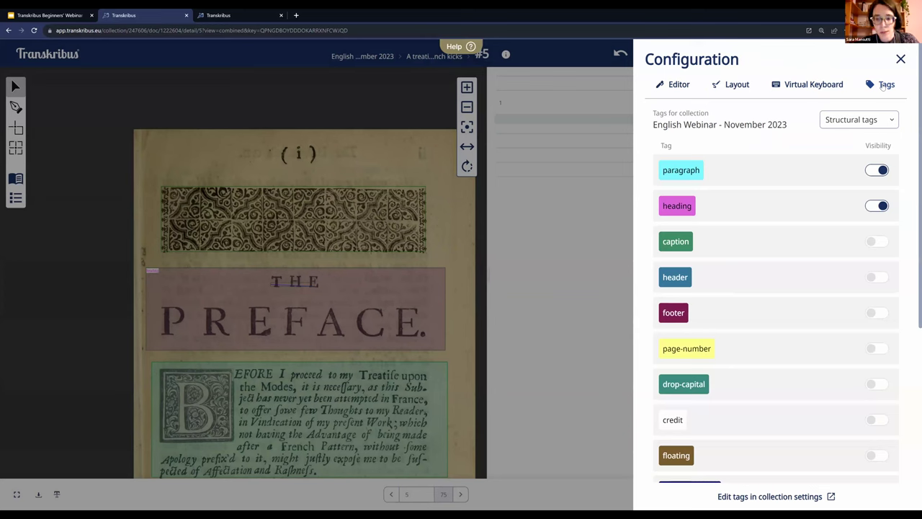
pyautogui.click(873, 242)
pyautogui.click(880, 280)
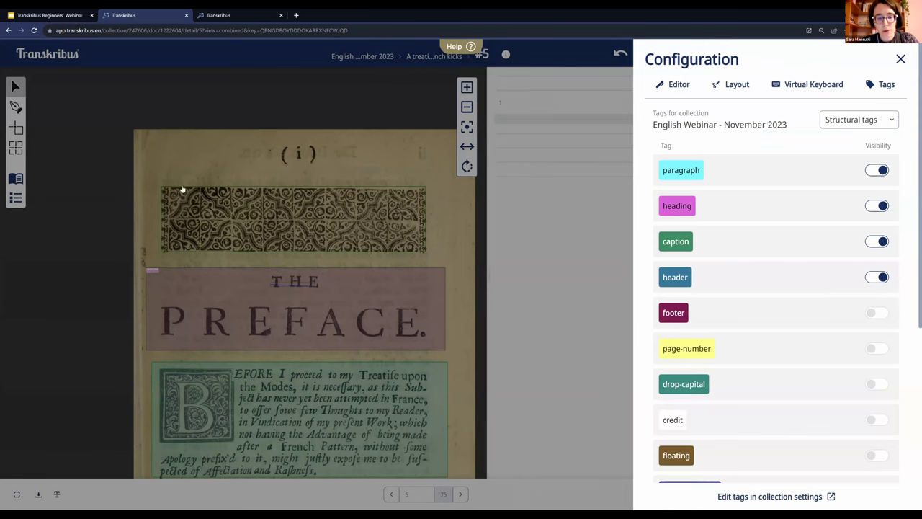
pyautogui.click(240, 206)
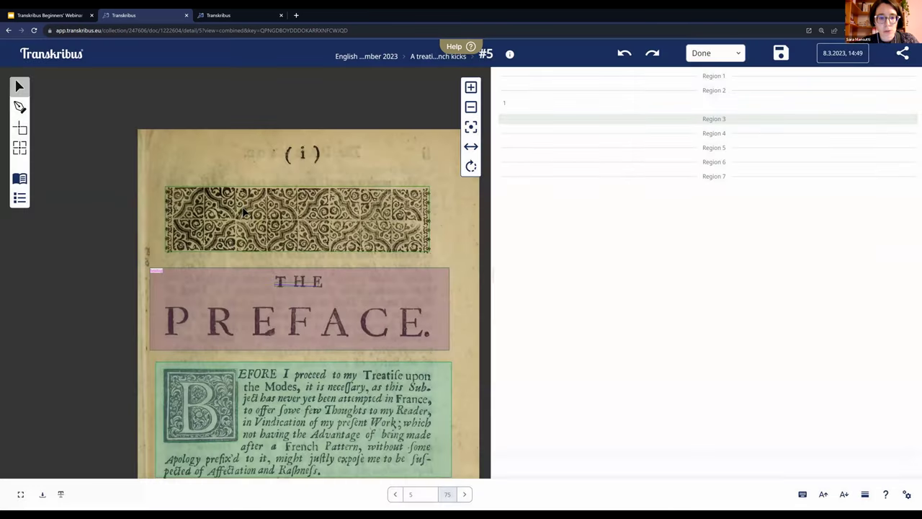
# - Review the structure types available for the ornamental banner's region without assigning one, and stay on the page
pyautogui.click(244, 208)
pyautogui.rightClick(245, 210)
pyautogui.moveTo(303, 215)
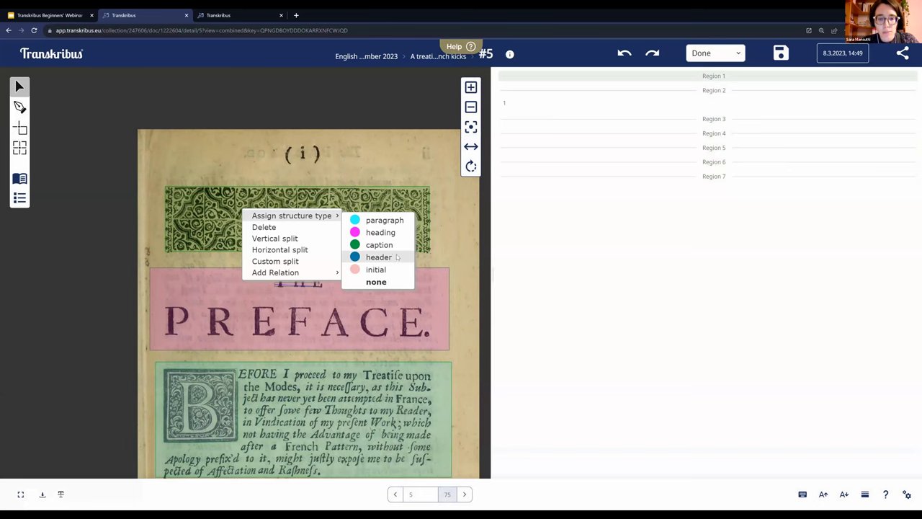
pyautogui.click(449, 243)
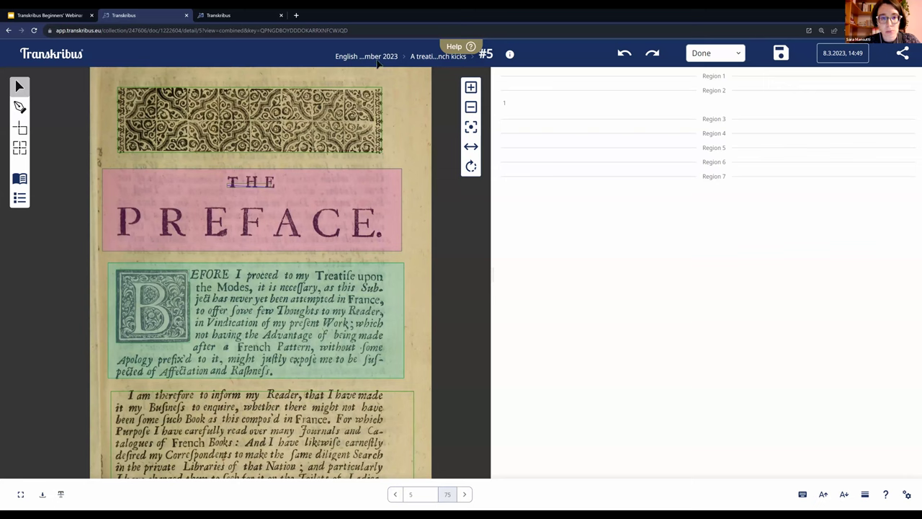
pyautogui.click(430, 62)
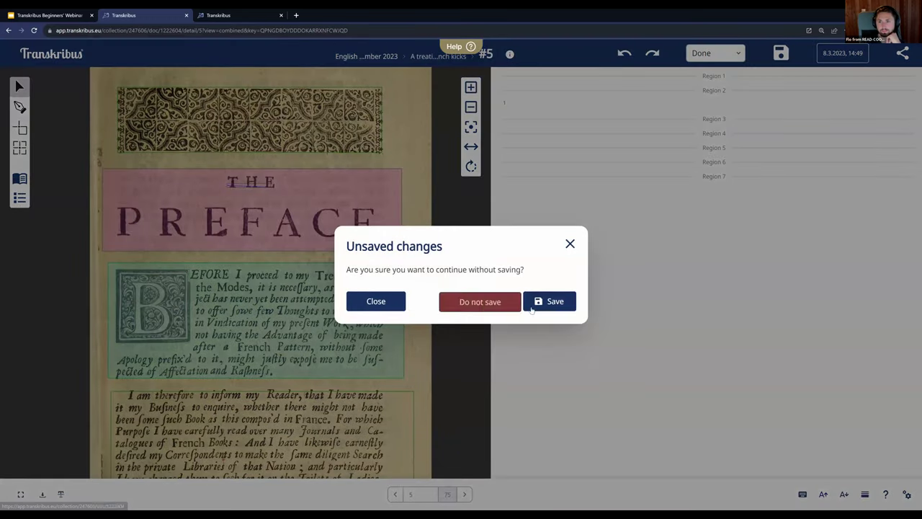
pyautogui.click(570, 245)
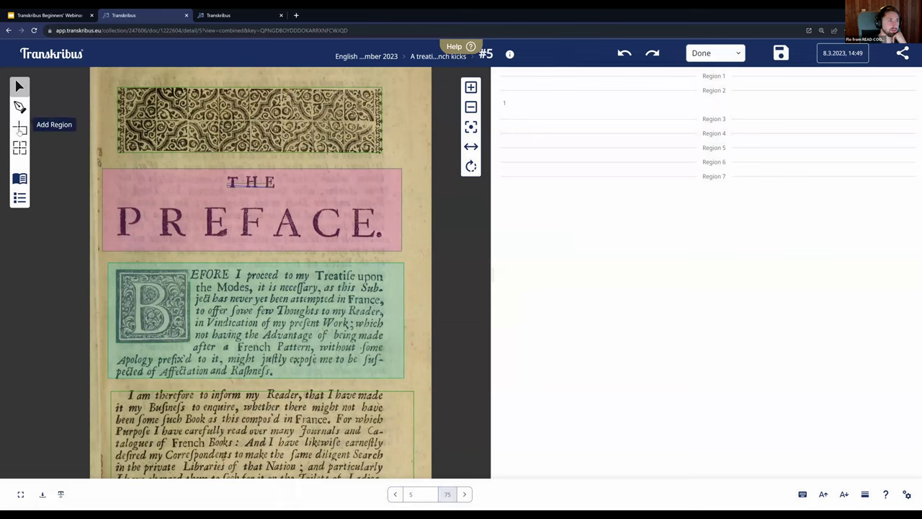
# - Draw one text region overlapping the banner and heading, and another over the page's right margin beside them
pyautogui.click(20, 130)
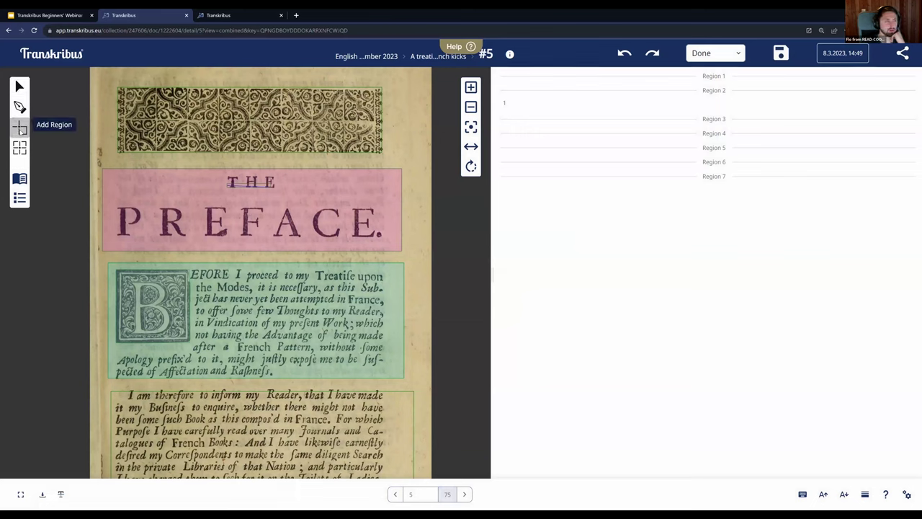
pyautogui.moveTo(152, 152); pyautogui.dragTo(362, 269)
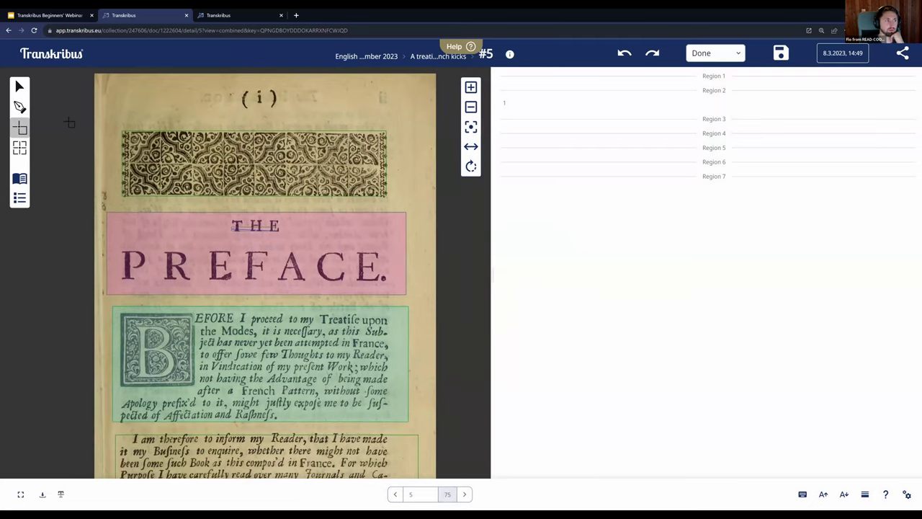
pyautogui.scroll(-2, 81, 122)
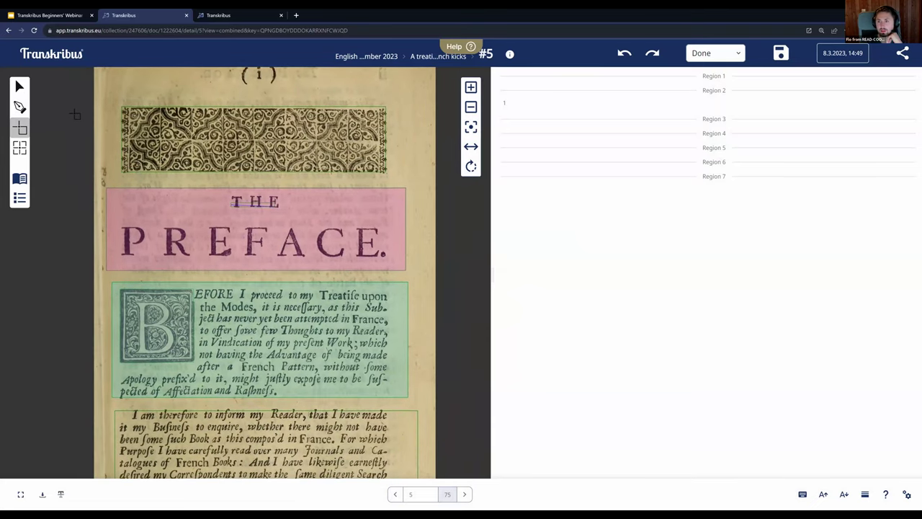
pyautogui.moveTo(75, 115); pyautogui.dragTo(332, 242)
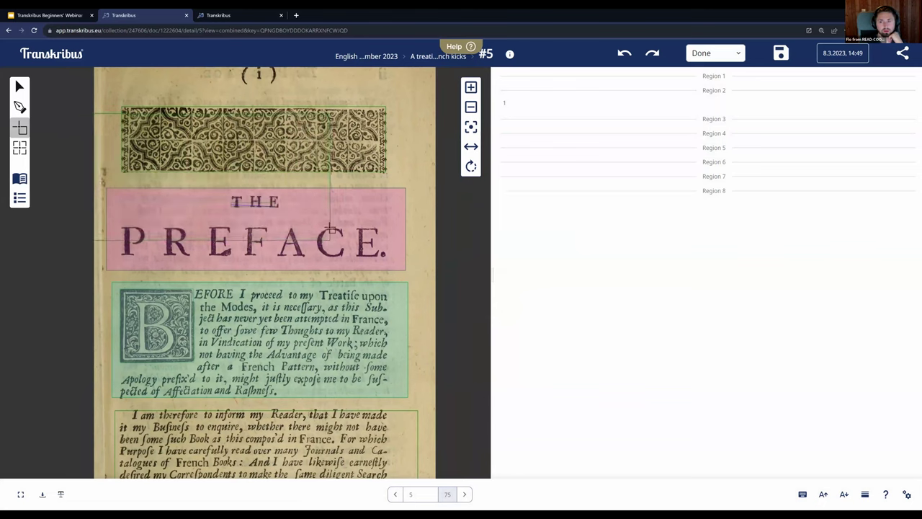
pyautogui.moveTo(403, 118); pyautogui.dragTo(476, 263)
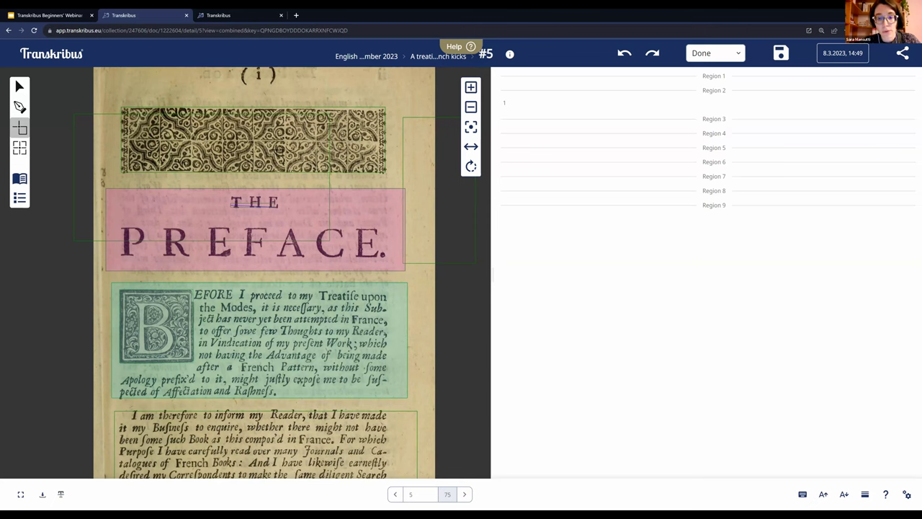
# - Leave the page without saving its changes and open page 1 of D - Peabody Newspaper Index Cards
pyautogui.click(440, 59)
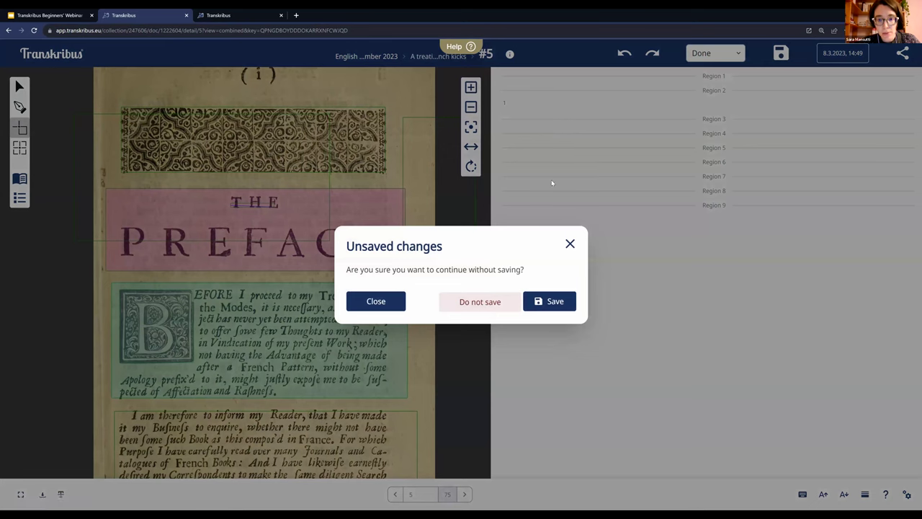
pyautogui.click(475, 303)
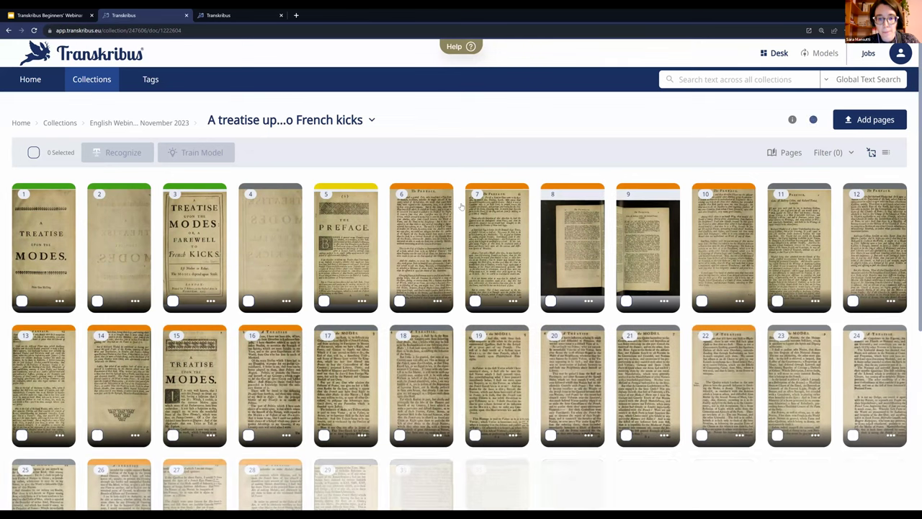
pyautogui.scroll(-3, 471, 226)
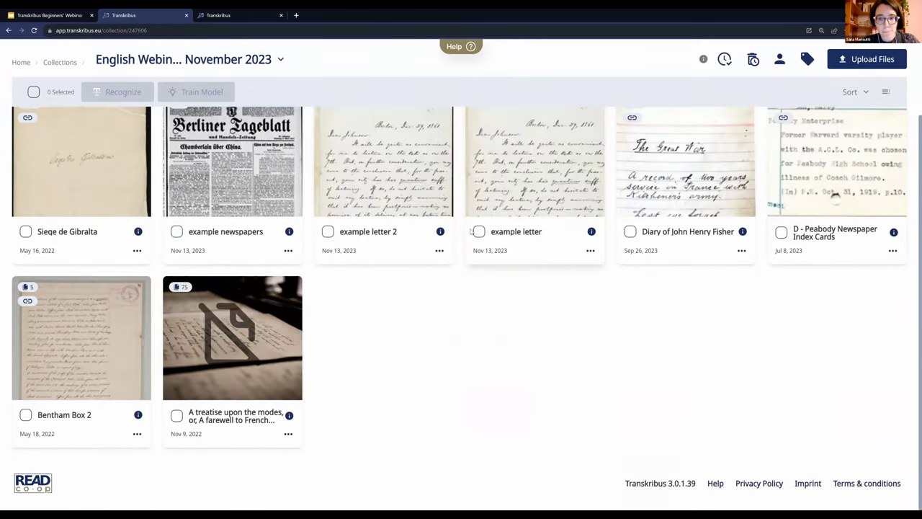
pyautogui.click(825, 180)
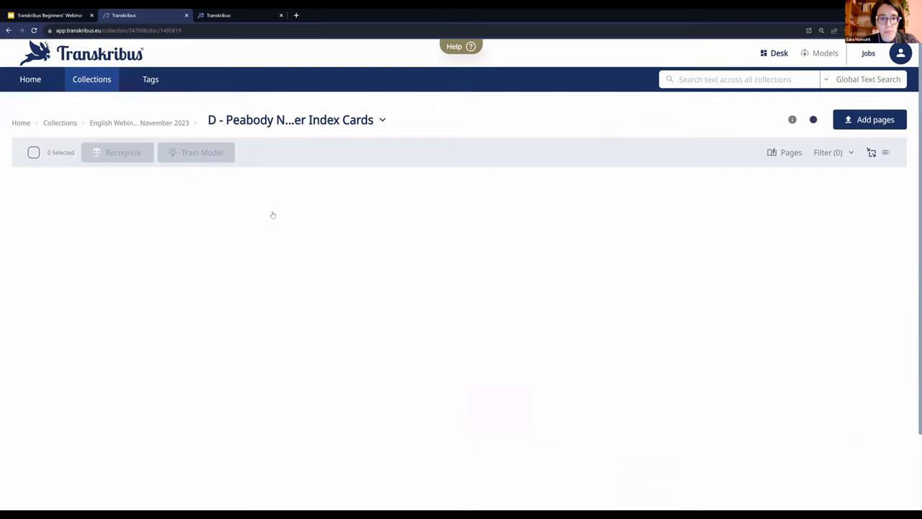
pyautogui.click(58, 221)
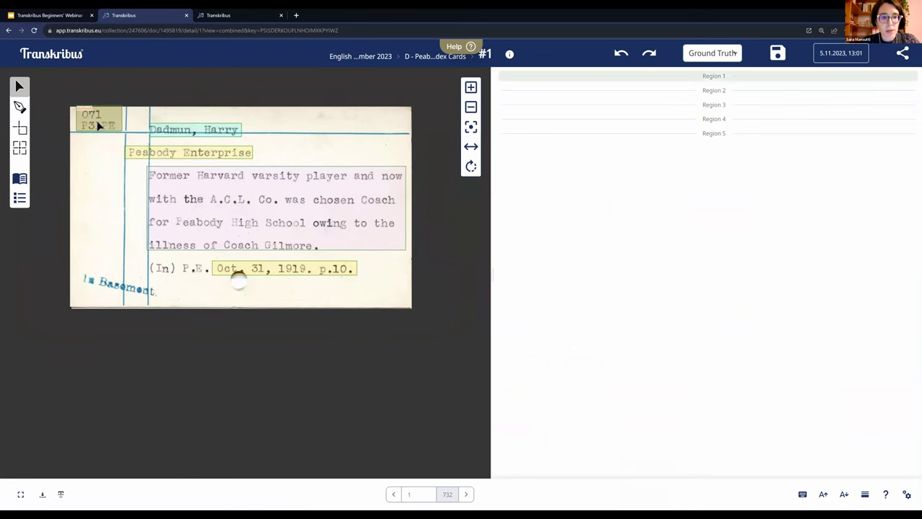
# - Examine the structure types assigned to the index card's shelfmark, name, Peabody Enterprise and details regions
pyautogui.scroll(2, 99, 124)
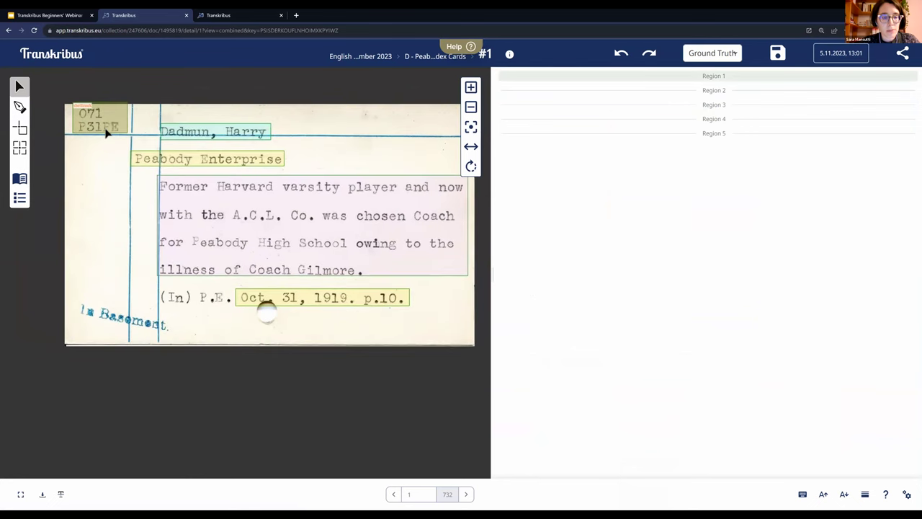
pyautogui.scroll(1, 106, 131)
pyautogui.scroll(2, 106, 131)
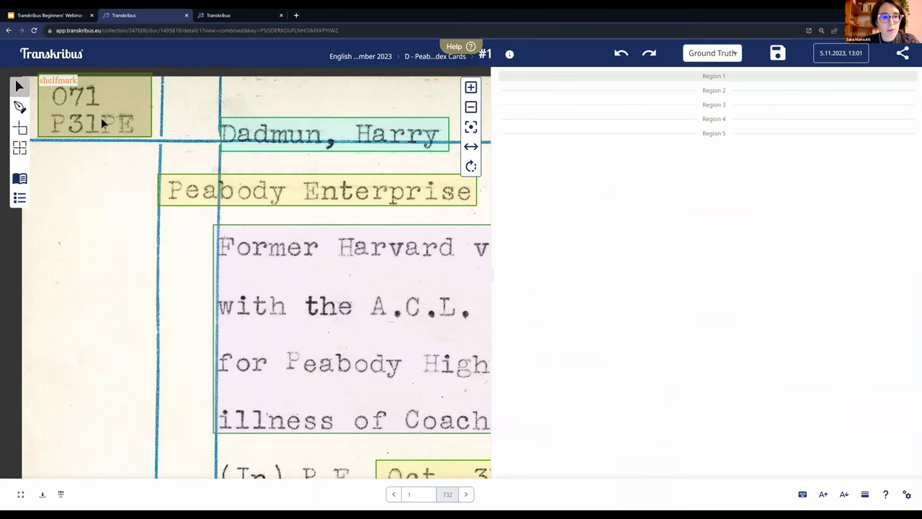
pyautogui.click(258, 135)
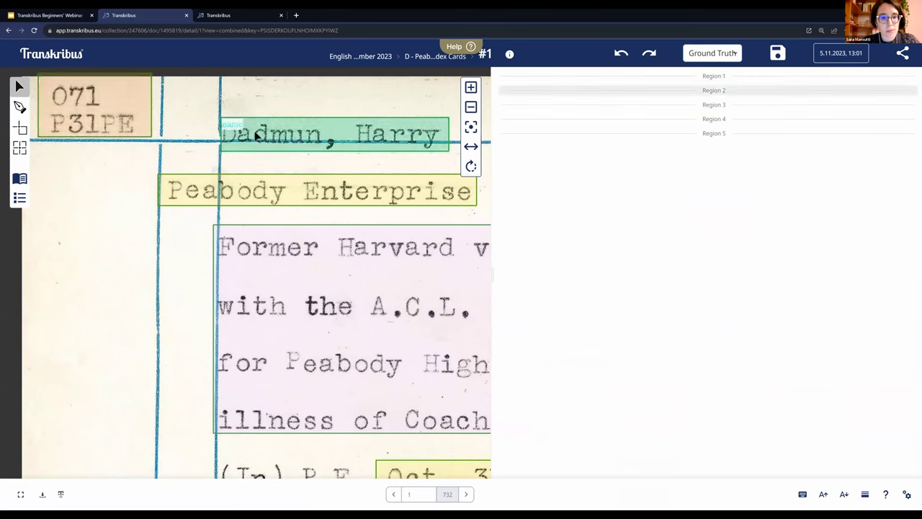
pyautogui.click(236, 191)
pyautogui.click(268, 266)
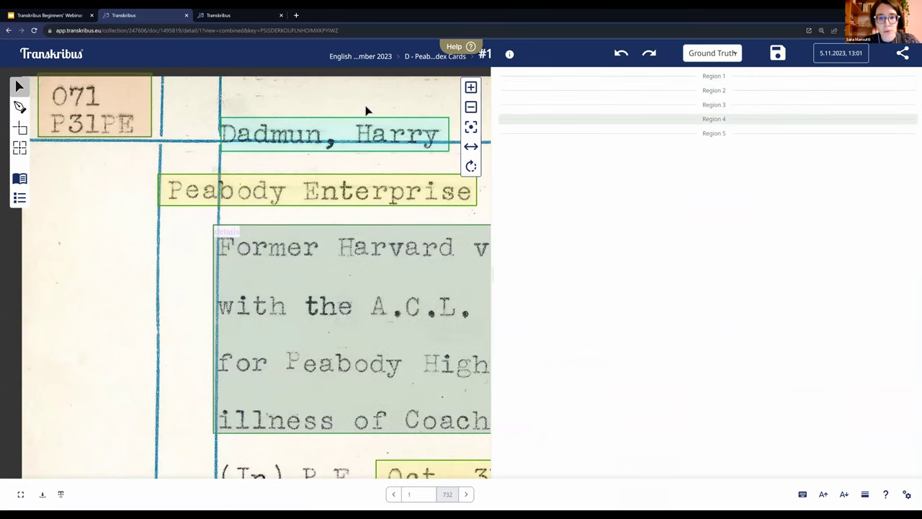
# - Return to the English Webinar November 2023 collection and open page 2 of the handwritten war diary
pyautogui.click(373, 57)
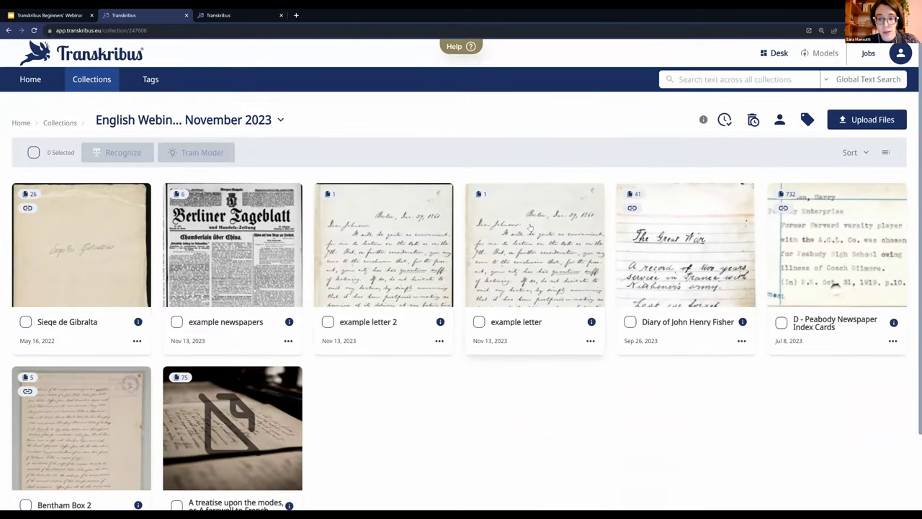
pyautogui.click(641, 236)
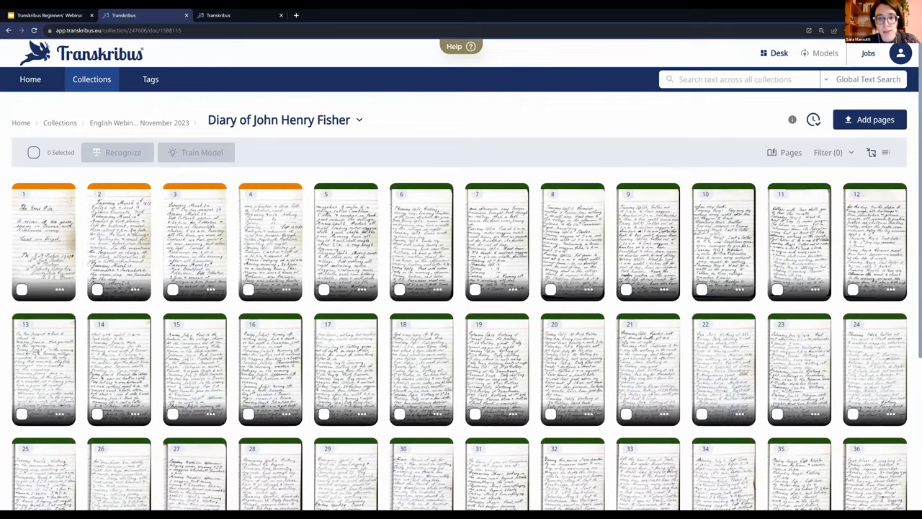
pyautogui.click(130, 232)
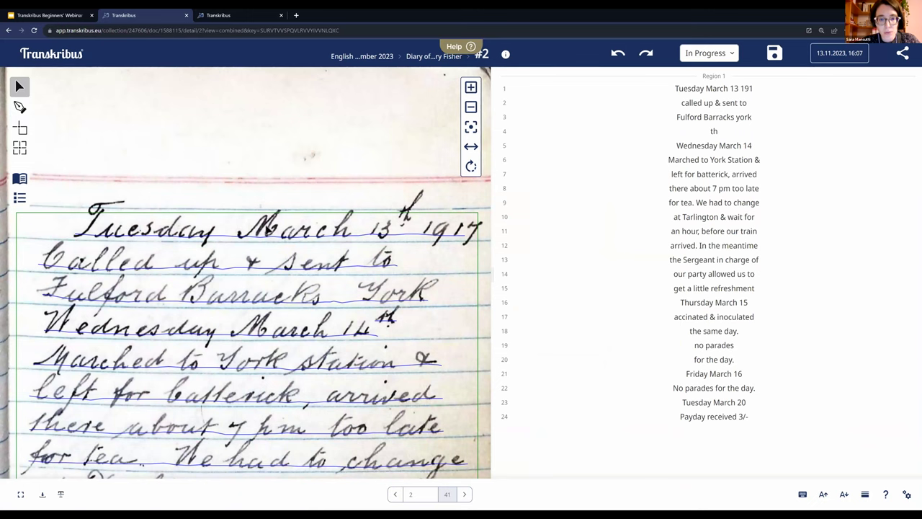
# - Compare transcription lines 1 and 6 of the diary page with the matching handwritten lines in the image
pyautogui.scroll(-3, 397, 154)
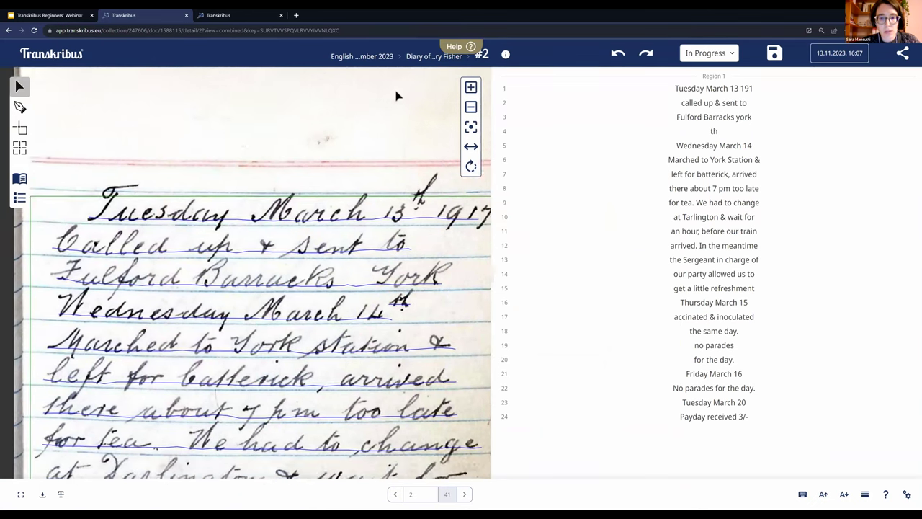
pyautogui.hscroll(2, 346, 79)
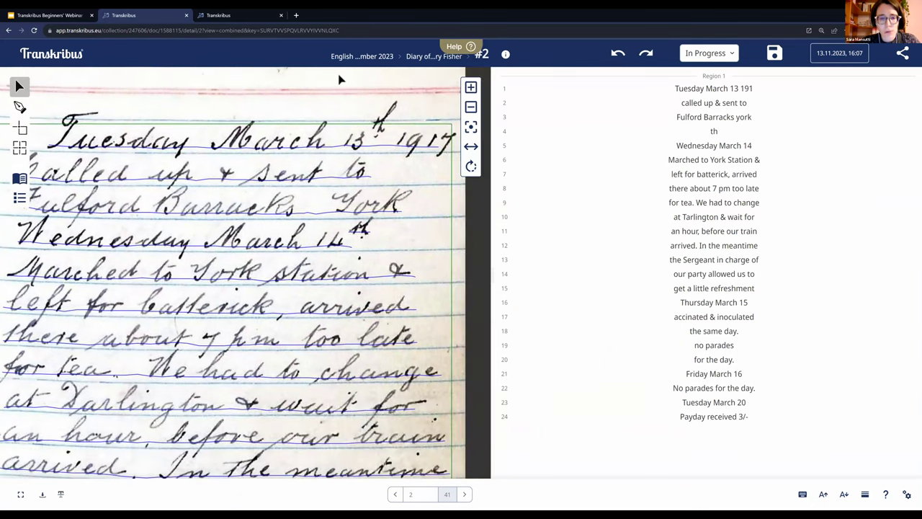
pyautogui.click(708, 88)
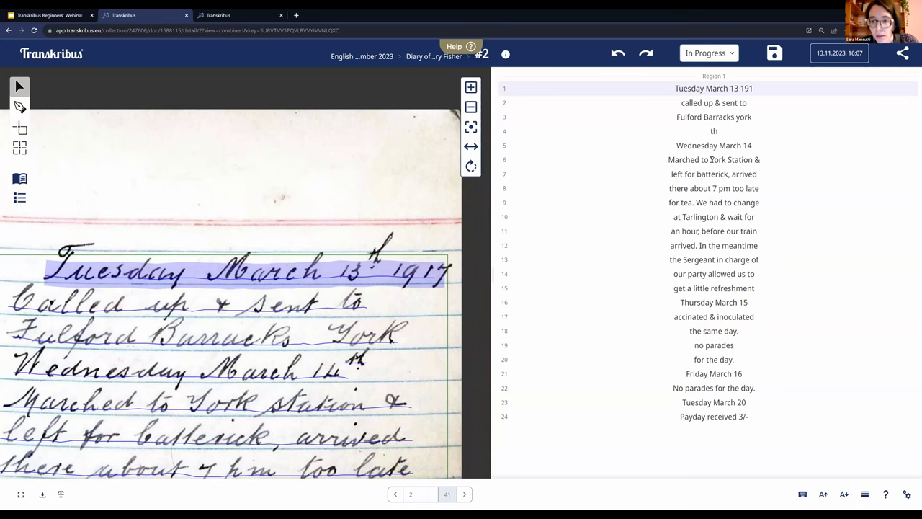
pyautogui.click(712, 159)
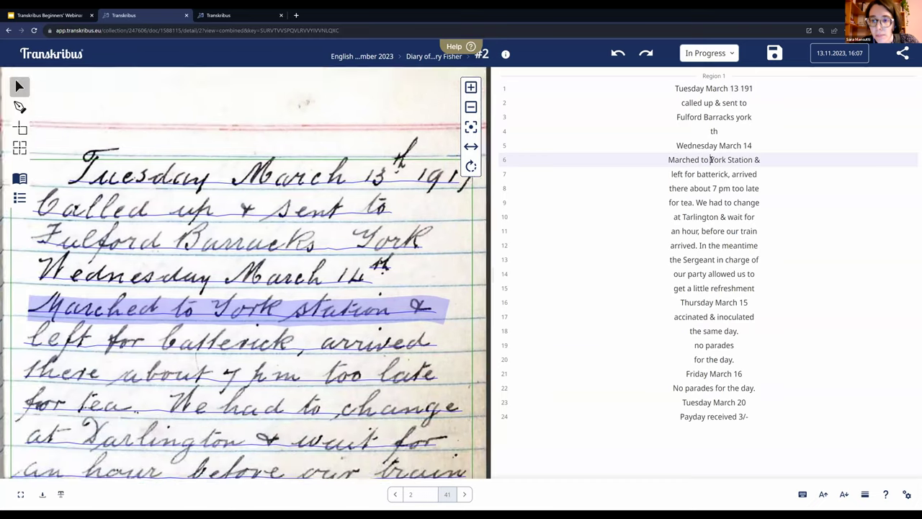
# - Add the place tag to the quick tag selection for the transcription text and save the tag configuration
pyautogui.moveTo(731, 159); pyautogui.dragTo(755, 159)
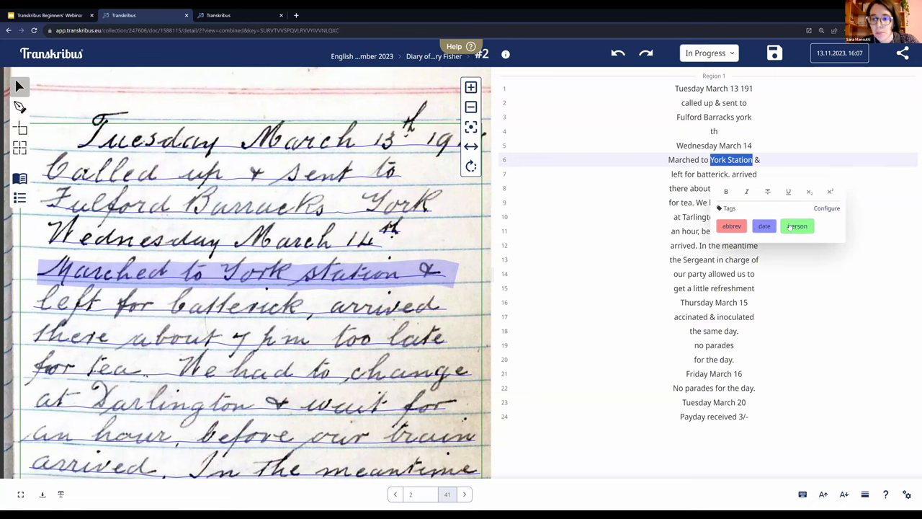
pyautogui.click(825, 209)
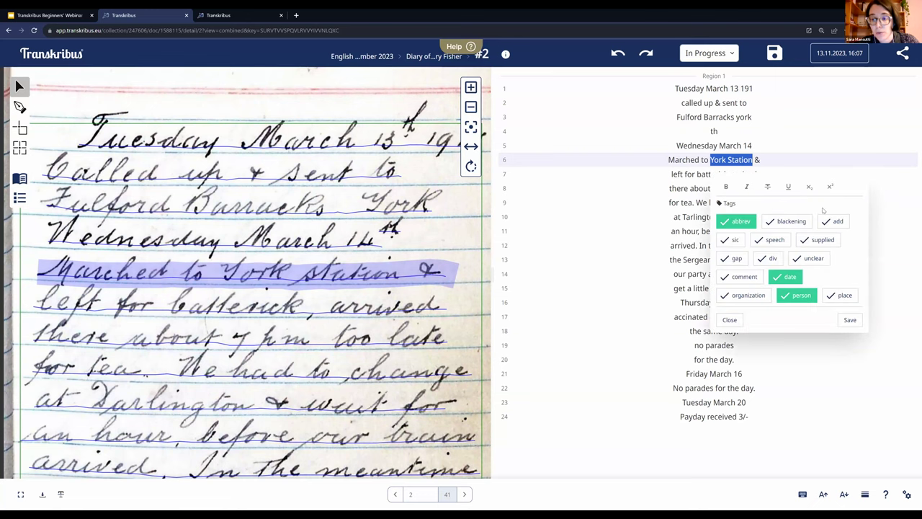
pyautogui.click(843, 296)
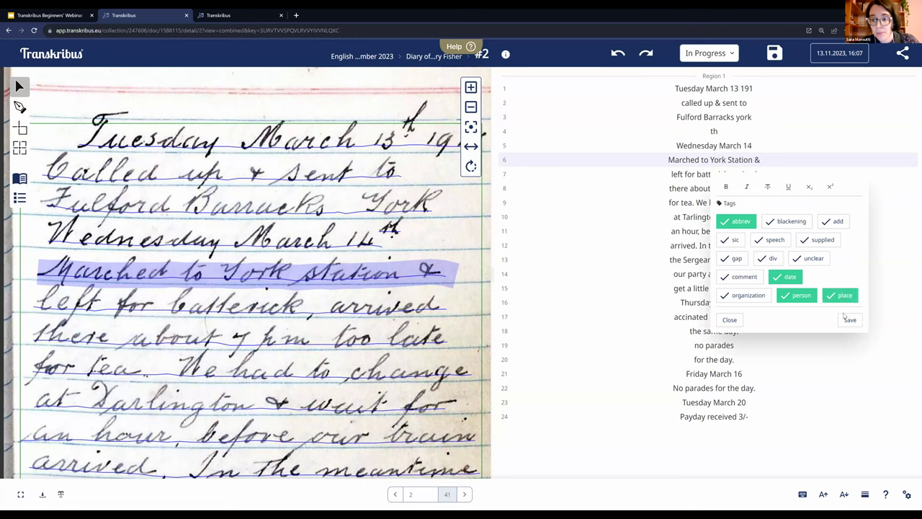
pyautogui.click(848, 319)
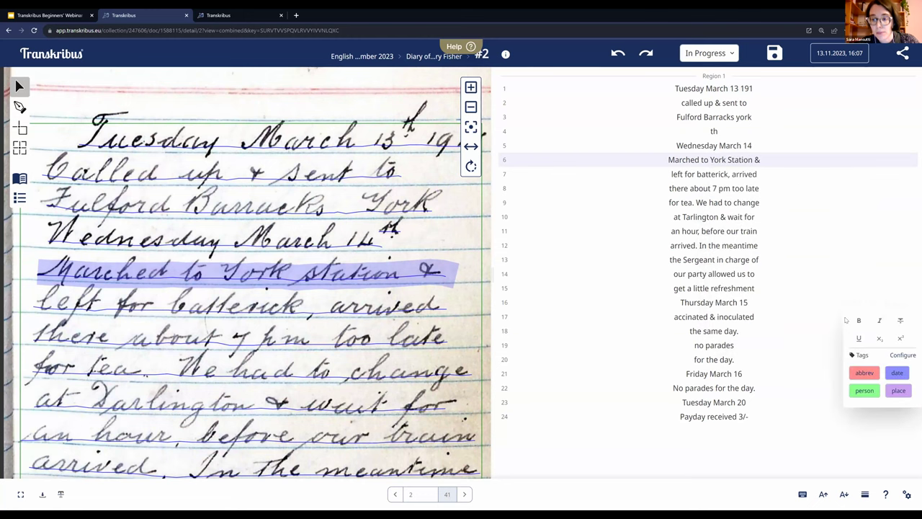
# - Tag "York Station" in transcription line 6 as a place and set its placeName to York
pyautogui.click(726, 159)
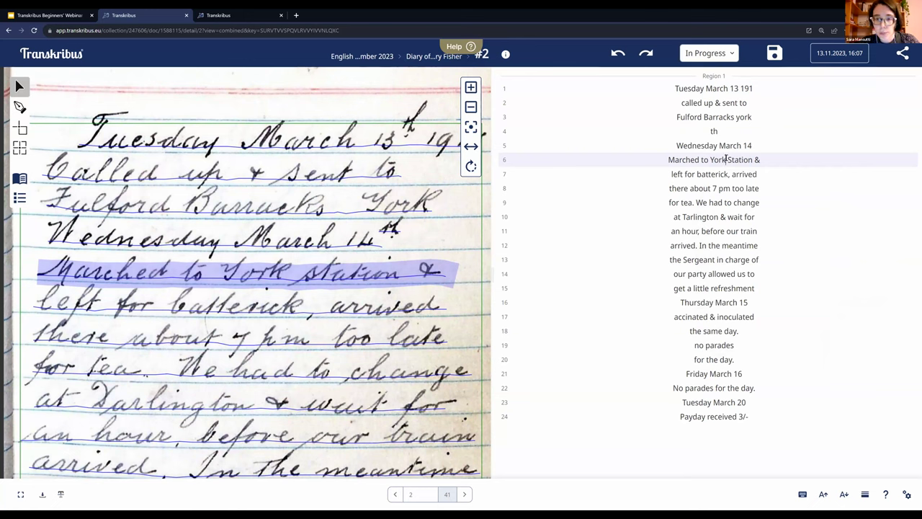
pyautogui.doubleClick(720, 159)
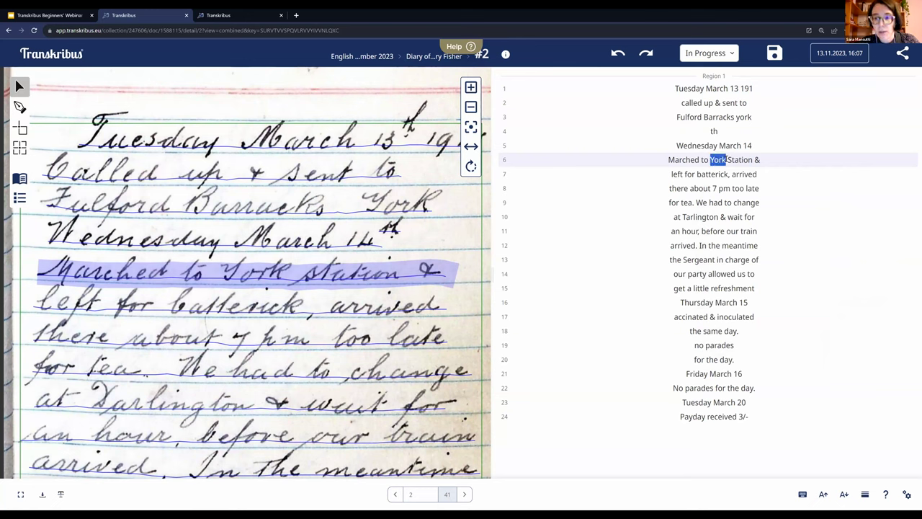
pyautogui.moveTo(711, 160); pyautogui.dragTo(753, 159)
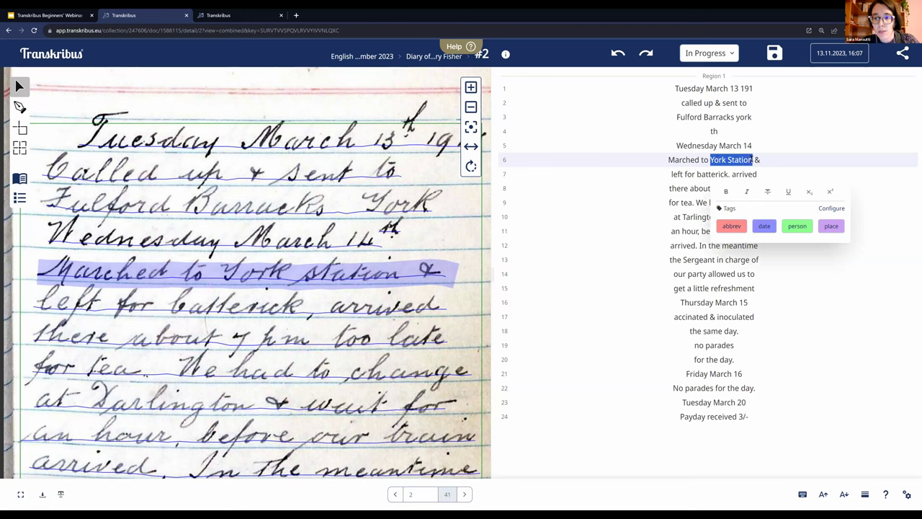
pyautogui.click(832, 227)
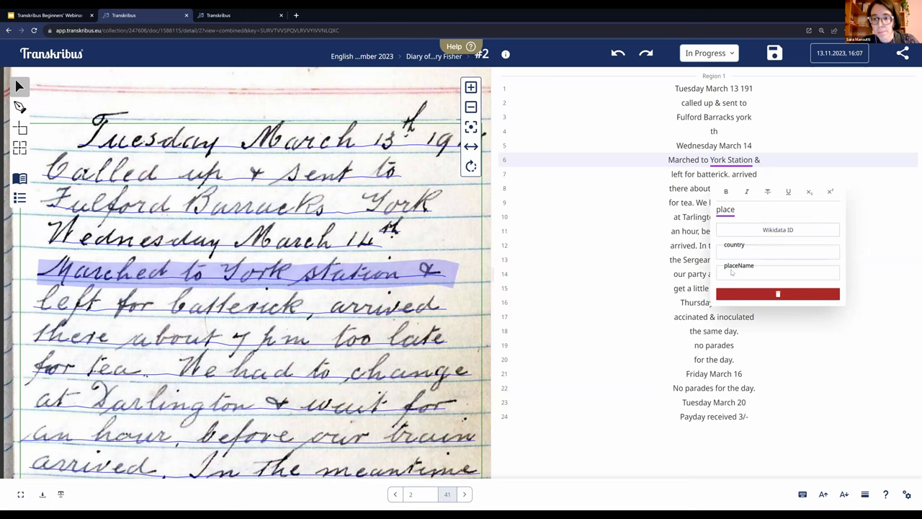
pyautogui.click(732, 270)
pyautogui.write('York')
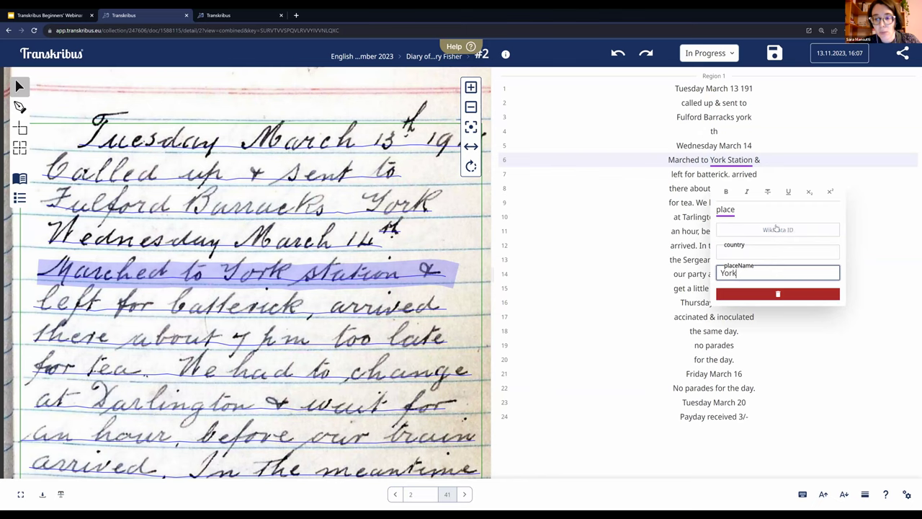
# - Link the York Station place tag to the Wikidata entry York railway station, Q2269429
pyautogui.click(779, 230)
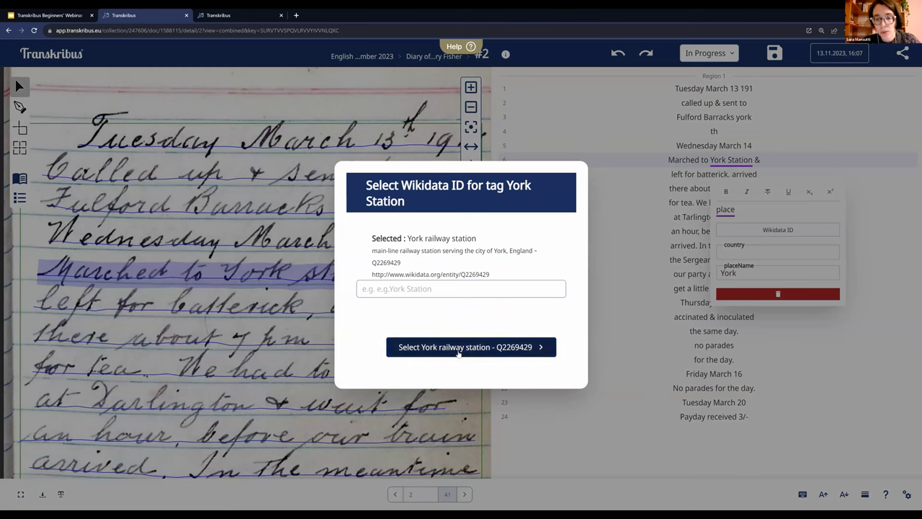
pyautogui.click(422, 288)
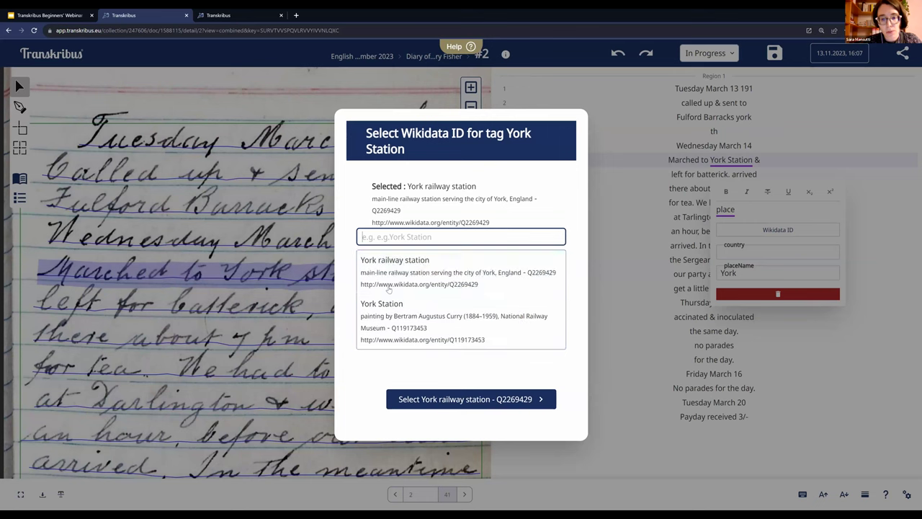
pyautogui.click(478, 398)
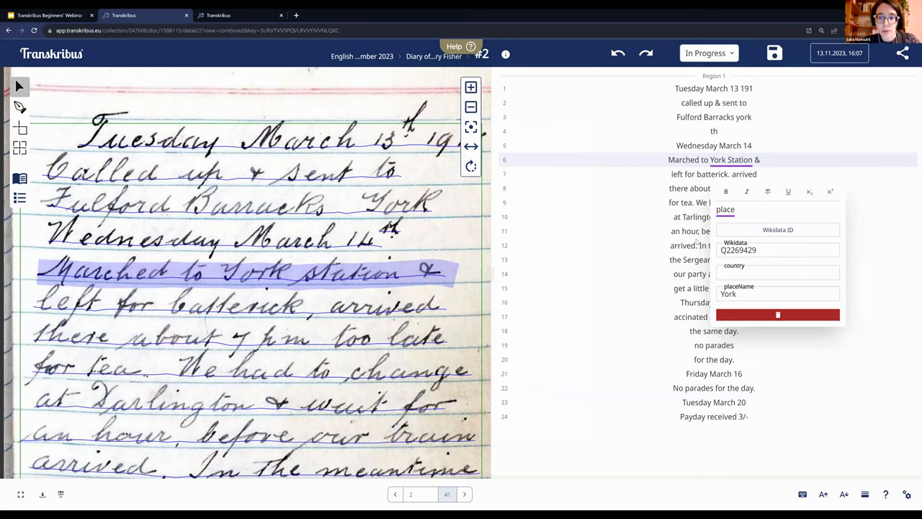
pyautogui.click(682, 260)
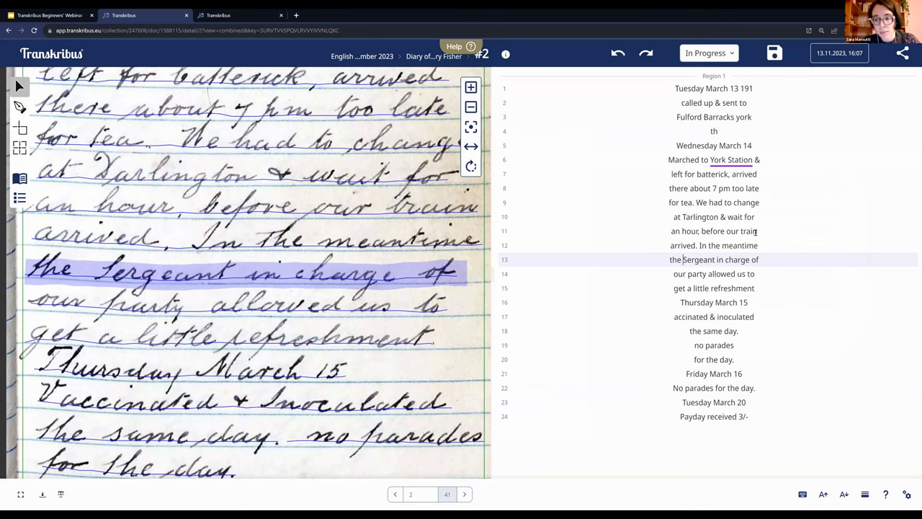
# - Tag "Friday March 16" in line 21 as a date and set its when attribute to 16-03-1917
pyautogui.click(686, 373)
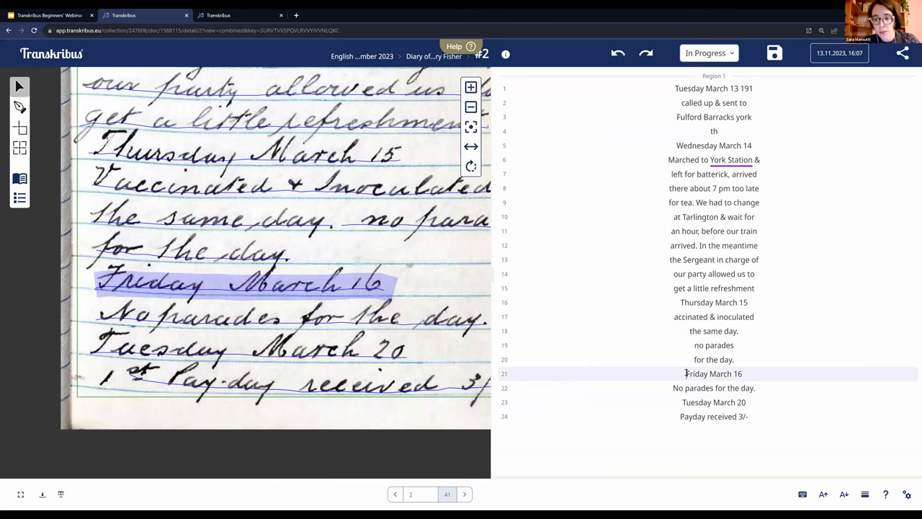
pyautogui.hotkey('shift', 'End')
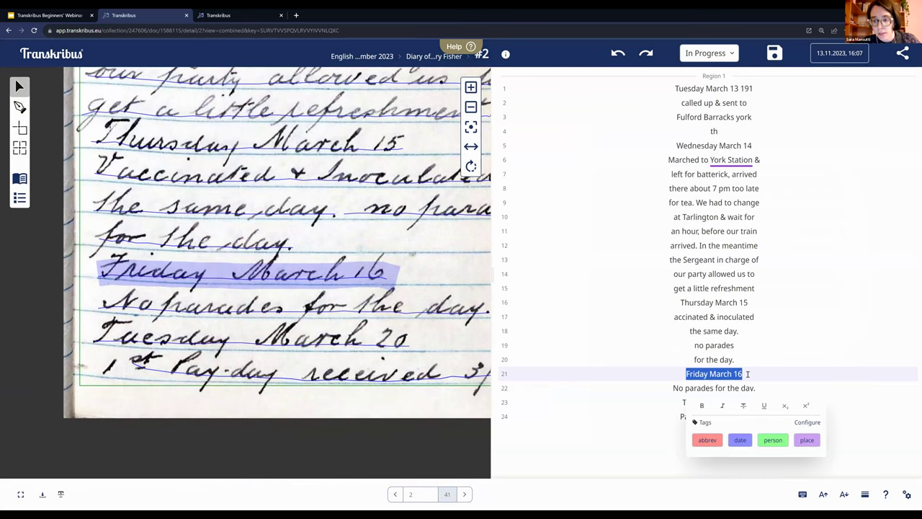
pyautogui.click(740, 440)
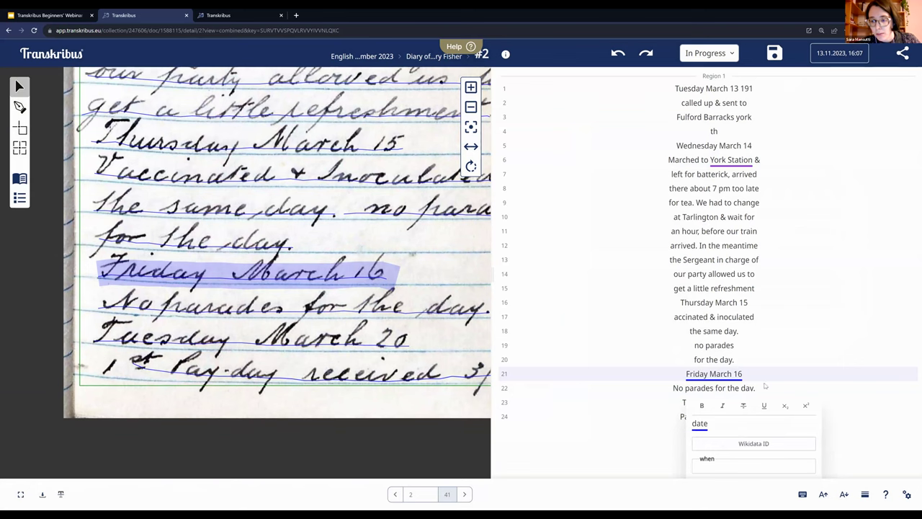
pyautogui.click(747, 467)
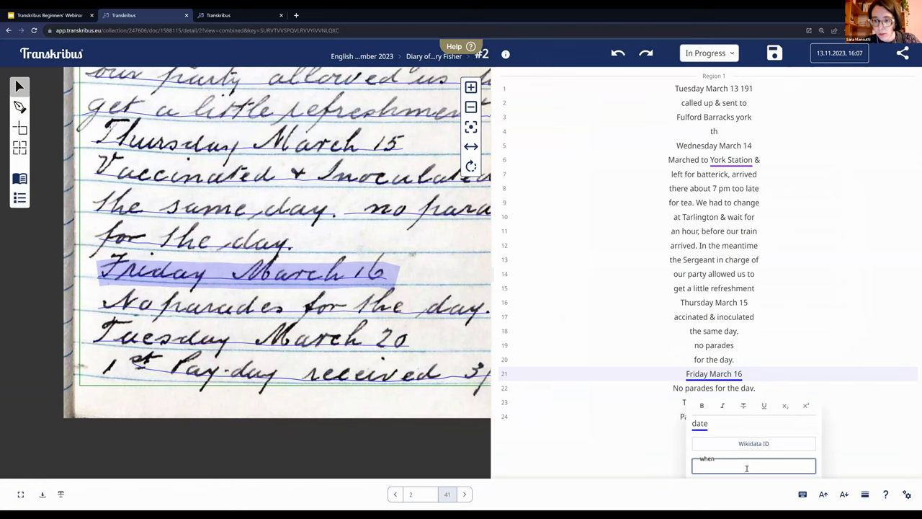
pyautogui.write('16-03')
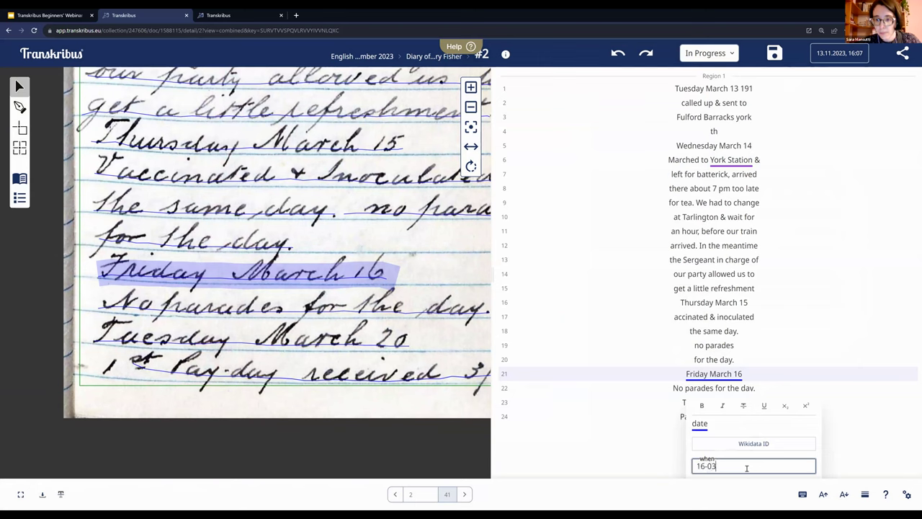
pyautogui.write('-1917')
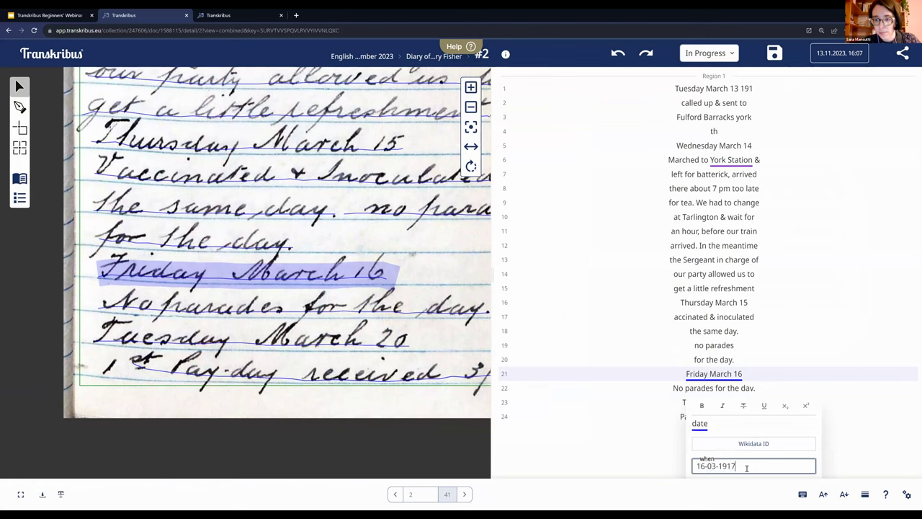
# - Check the attributes of the Friday March 16 date tag and save the diary page
pyautogui.click(798, 374)
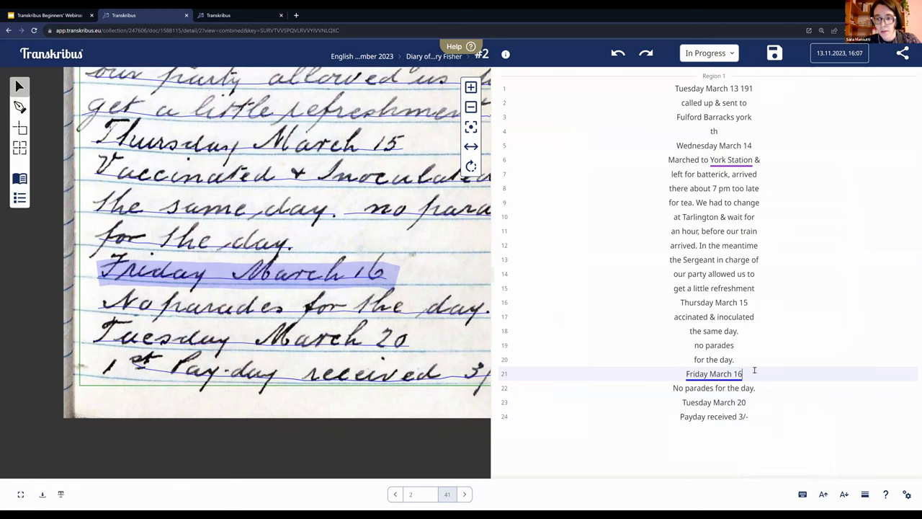
pyautogui.click(741, 375)
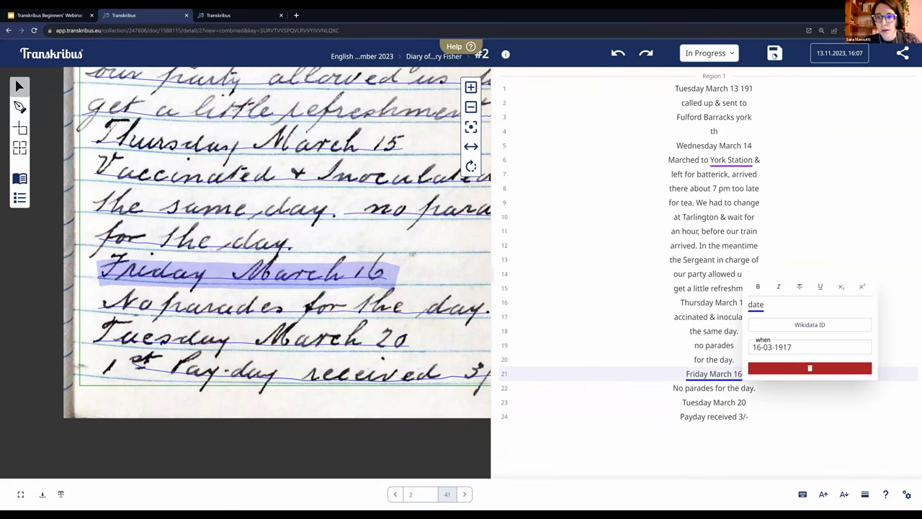
pyautogui.click(775, 53)
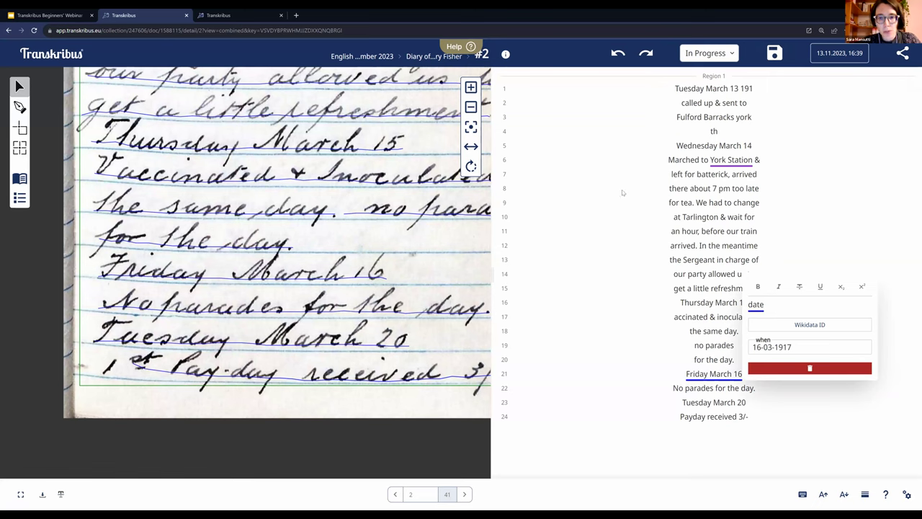
# - Return to the diary's page overview and run a search for "peace" with the scope set to Current Document (Text)
pyautogui.click(418, 59)
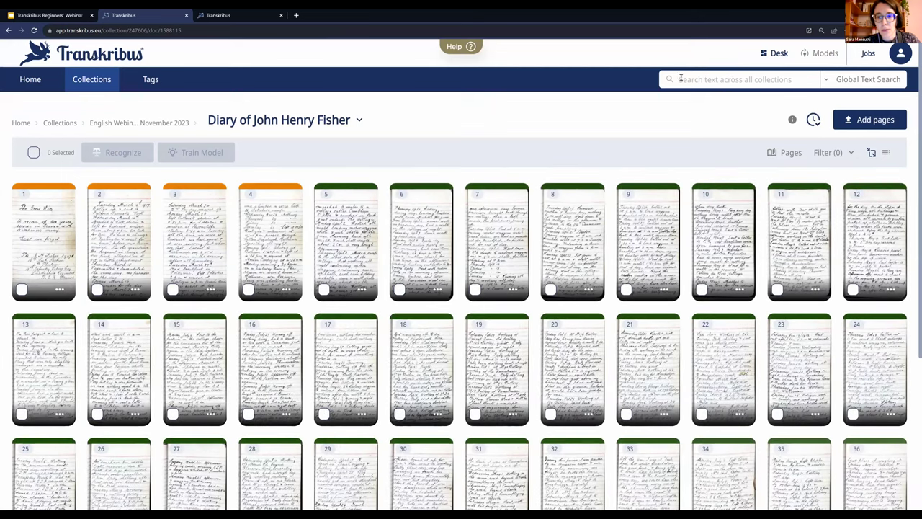
pyautogui.click(732, 79)
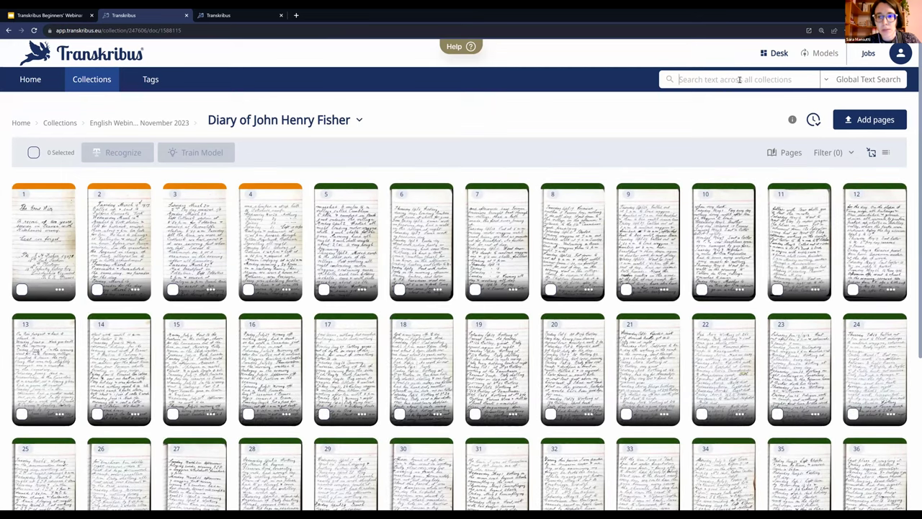
pyautogui.click(852, 82)
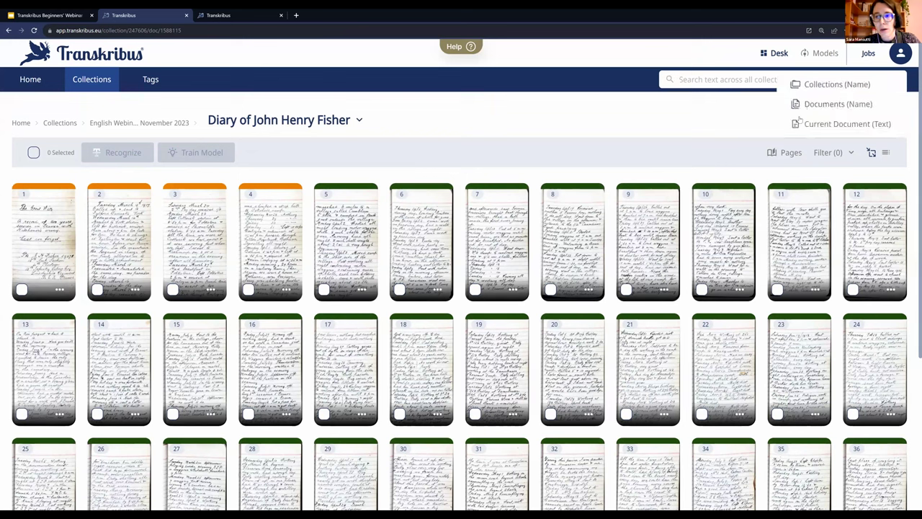
pyautogui.click(822, 124)
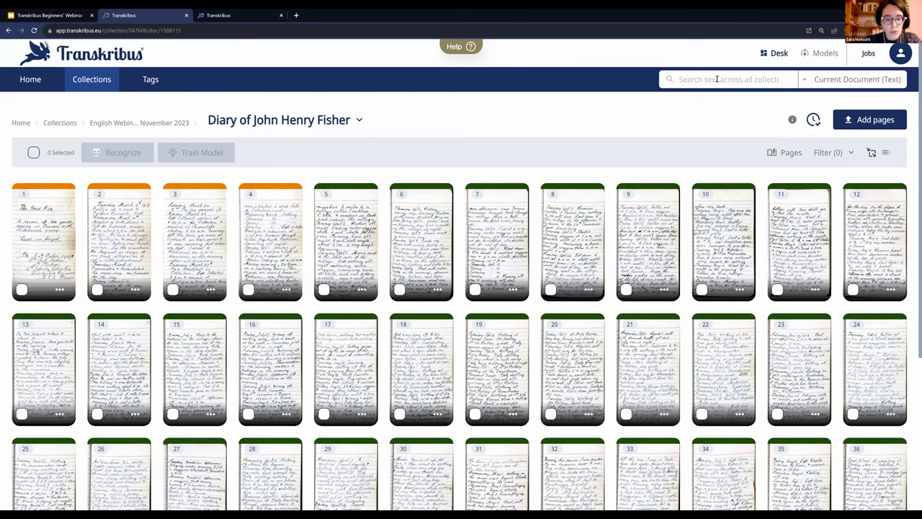
pyautogui.write('peace')
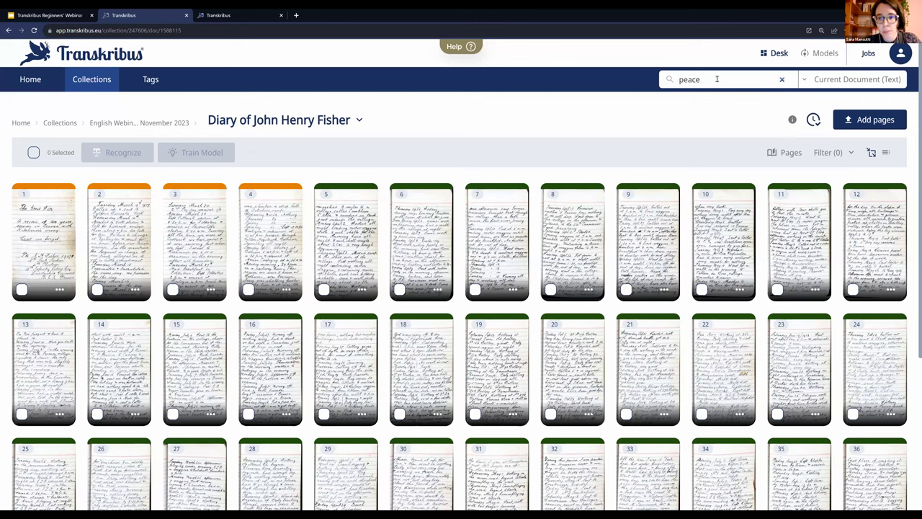
pyautogui.press('Return')
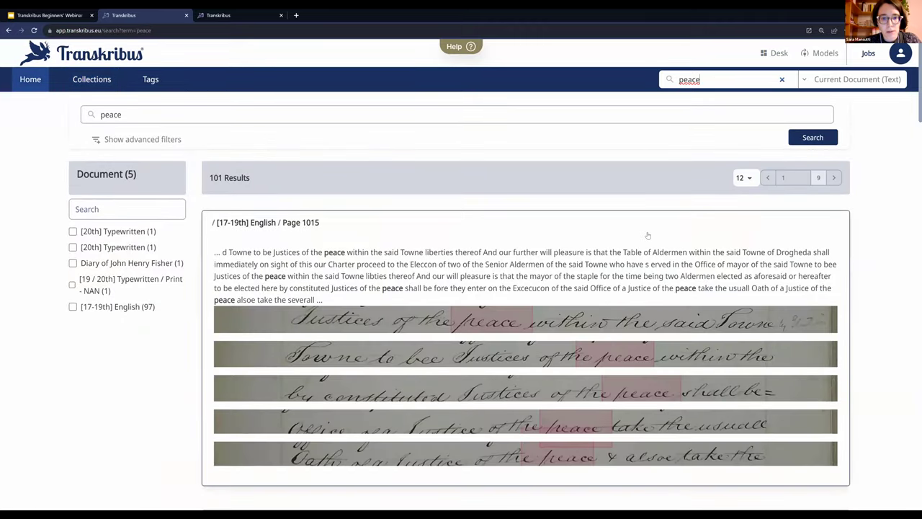
# - Browse the search results for "peace" and open page 1702 of the [17-19th] English document
pyautogui.scroll(-3, 648, 235)
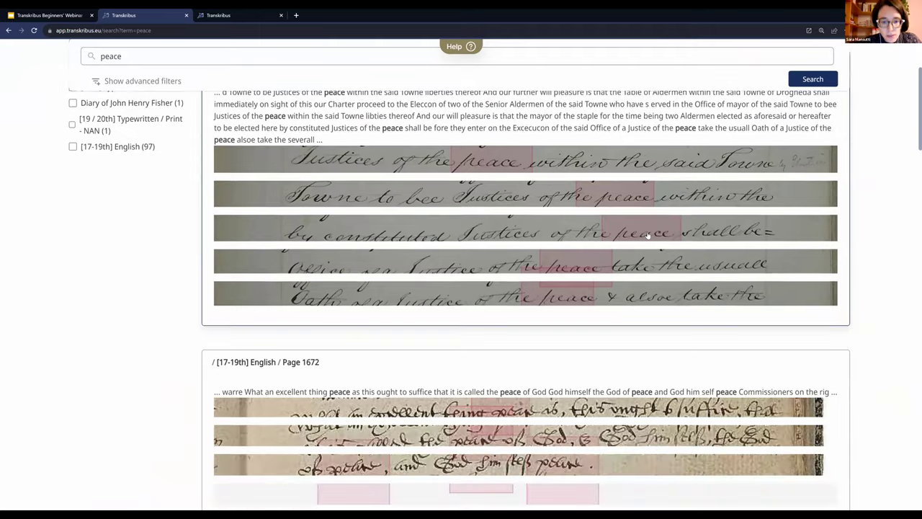
pyautogui.scroll(-3, 648, 235)
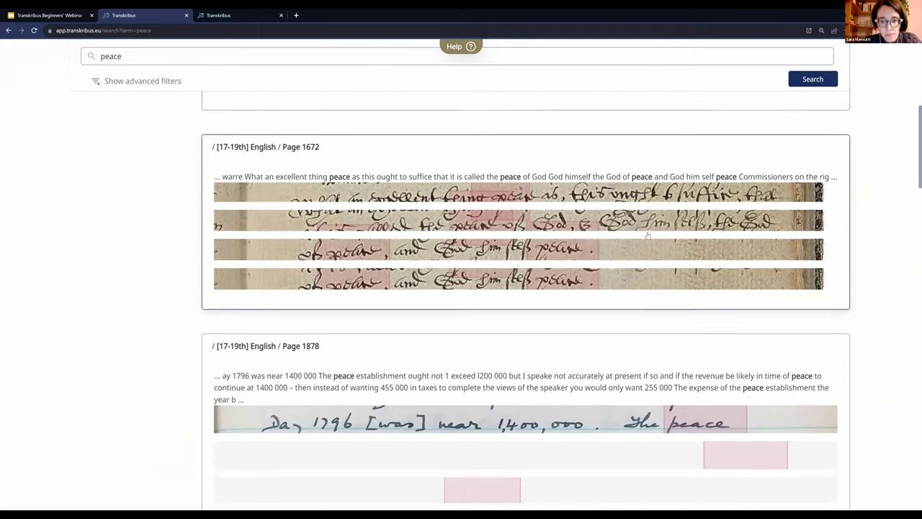
pyautogui.scroll(-5, 648, 236)
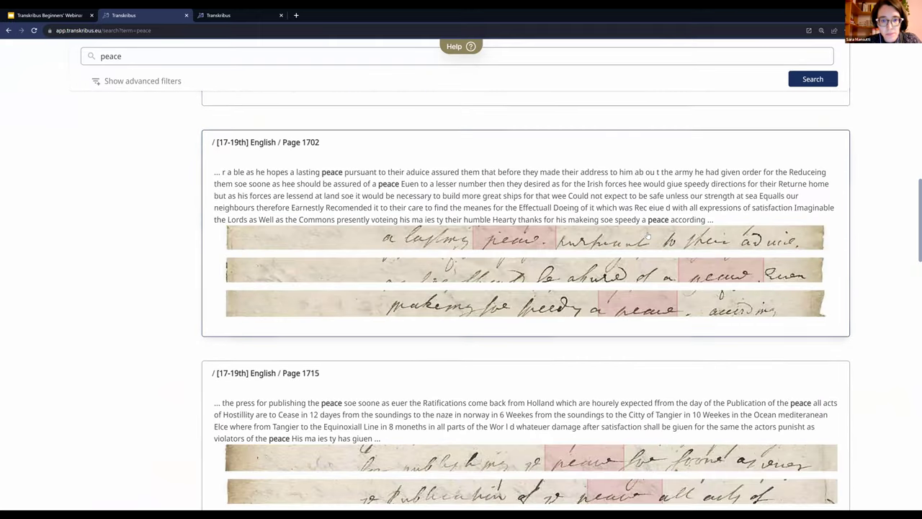
pyautogui.click(387, 190)
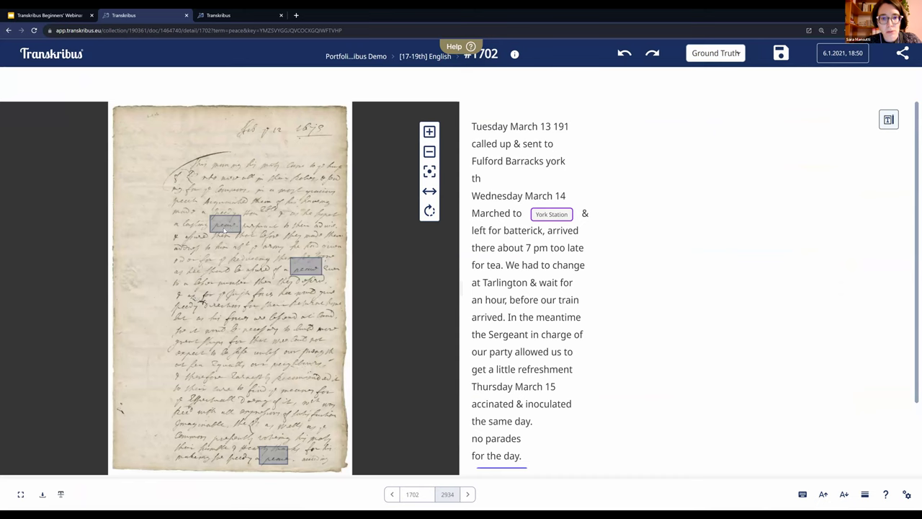
# - Show page 1702 in the combined layout and text editor and compare its image with the transcription, including line 13
pyautogui.click(888, 120)
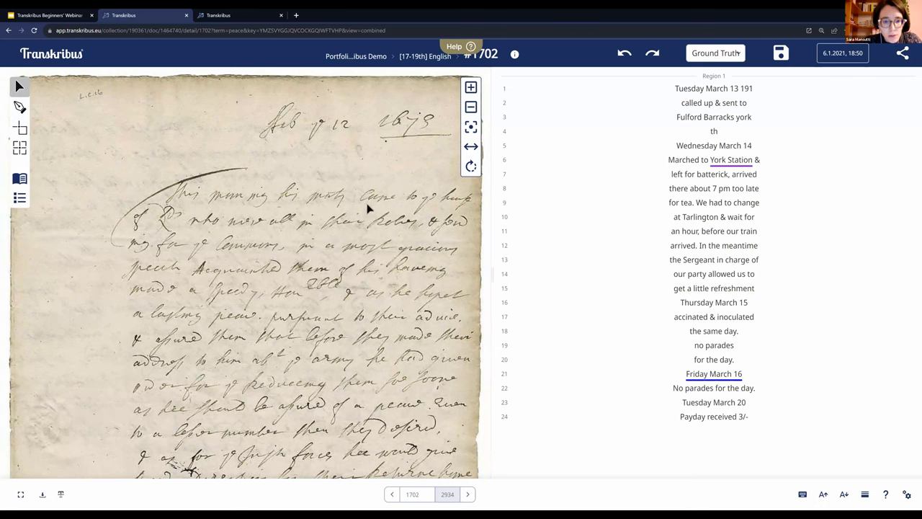
pyautogui.scroll(-2, 369, 216)
pyautogui.scroll(-2, 324, 180)
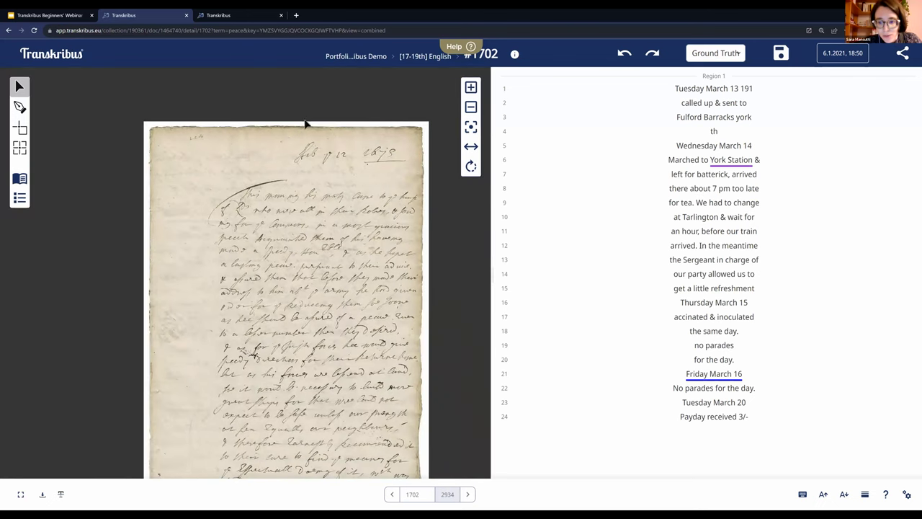
pyautogui.click(738, 266)
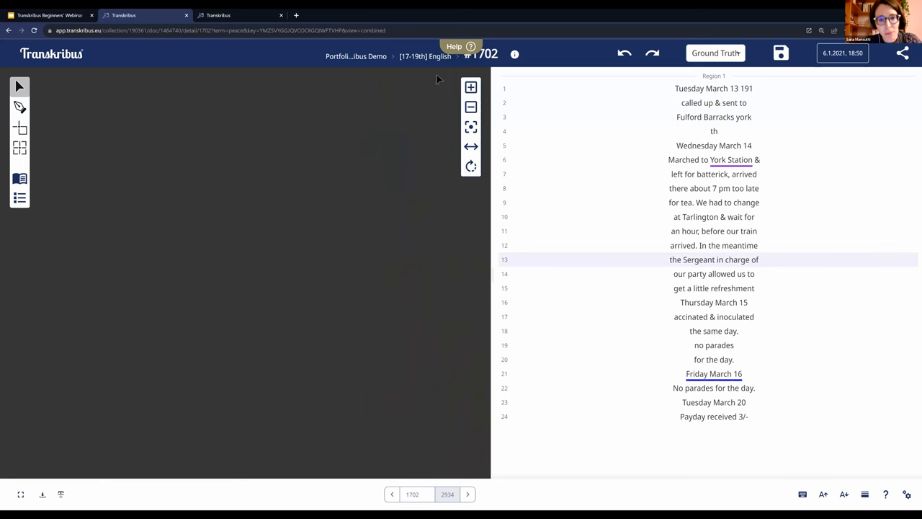
# - Return to the [17-19th] English document's page overview and run a Global Text Search for "peace" across all collections
pyautogui.click(364, 63)
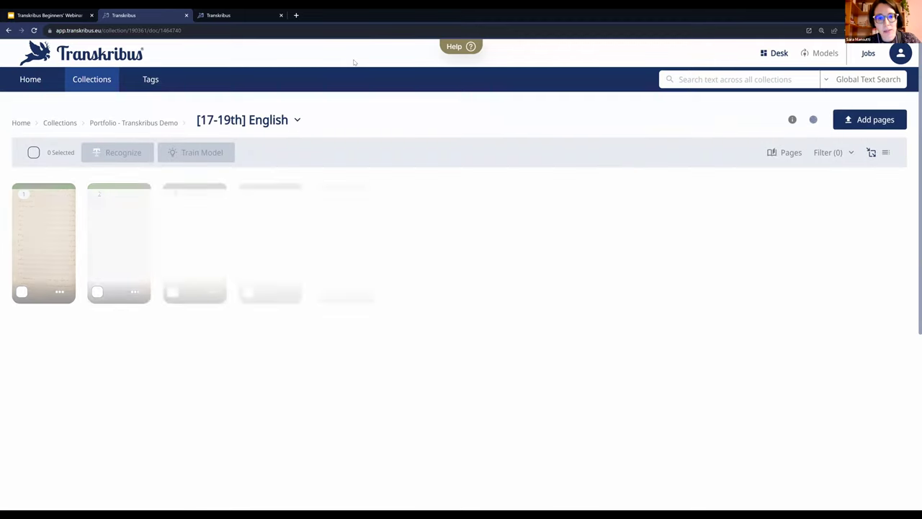
pyautogui.click(796, 79)
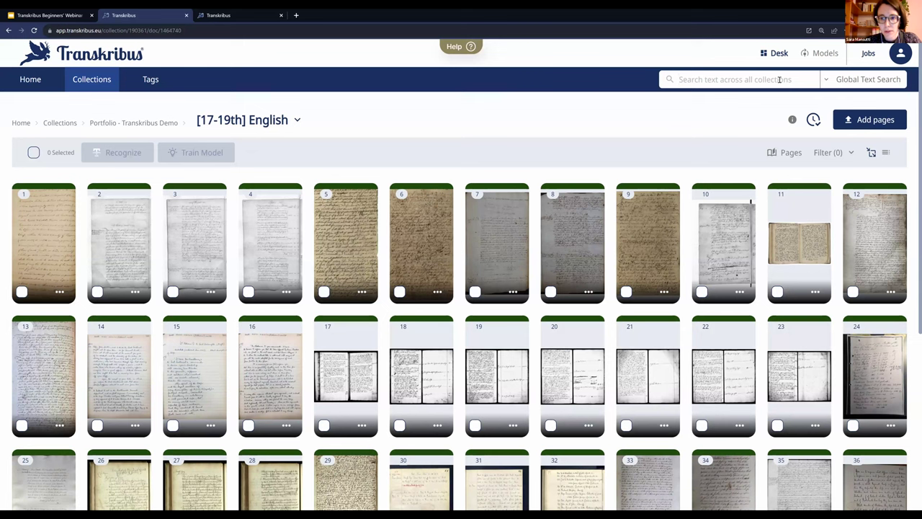
pyautogui.write('pae')
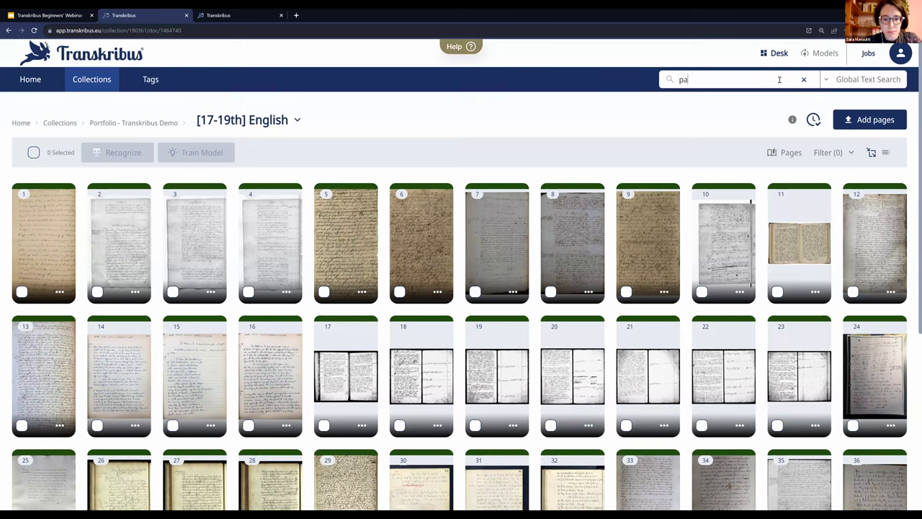
pyautogui.press('BackSpace')
pyautogui.press('BackSpace')
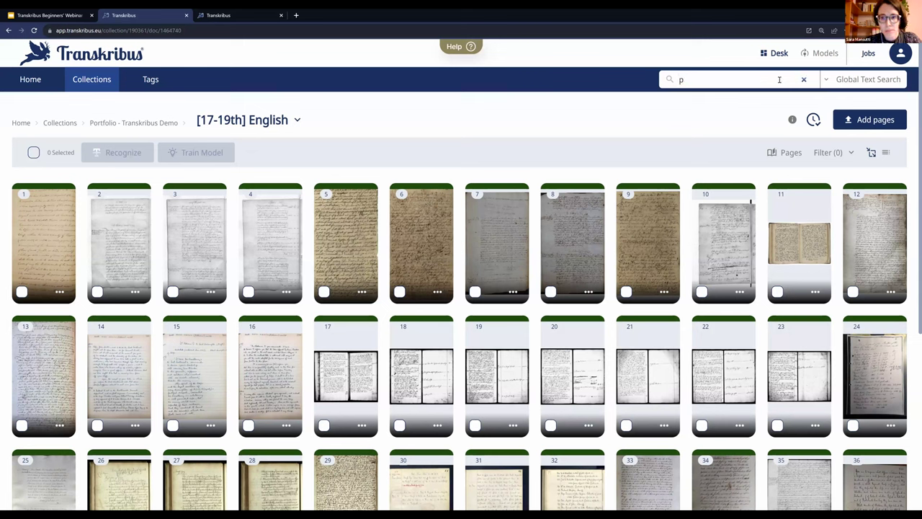
pyautogui.write('eace')
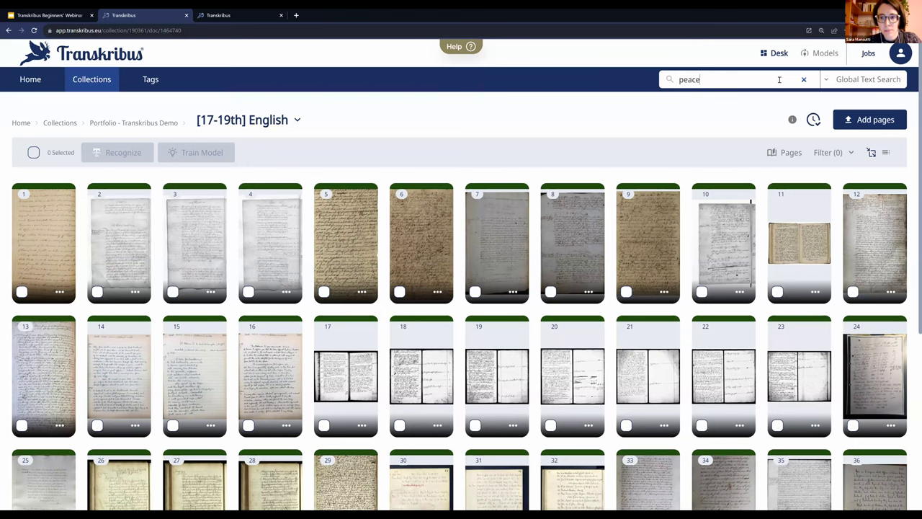
pyautogui.press('Return')
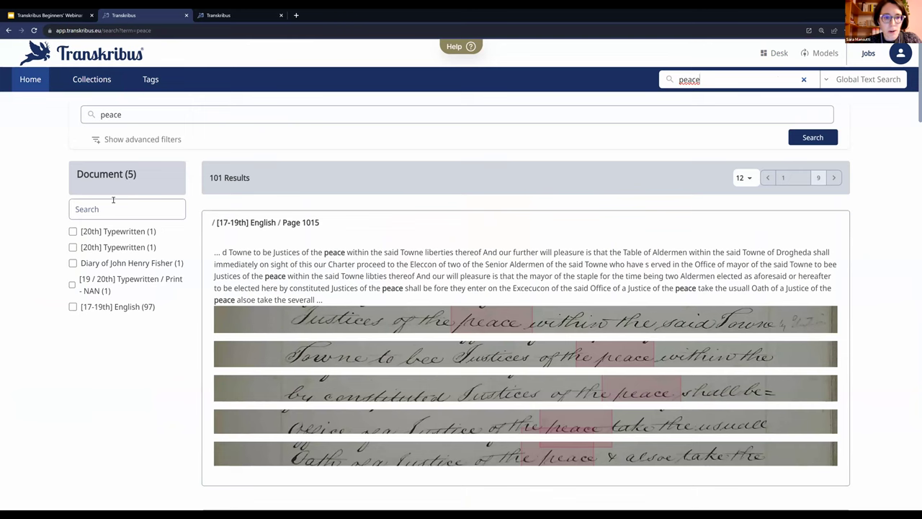
# - Show the advanced filters, narrow the "peace" search results to the diary document and open its hit on page 32
pyautogui.click(107, 140)
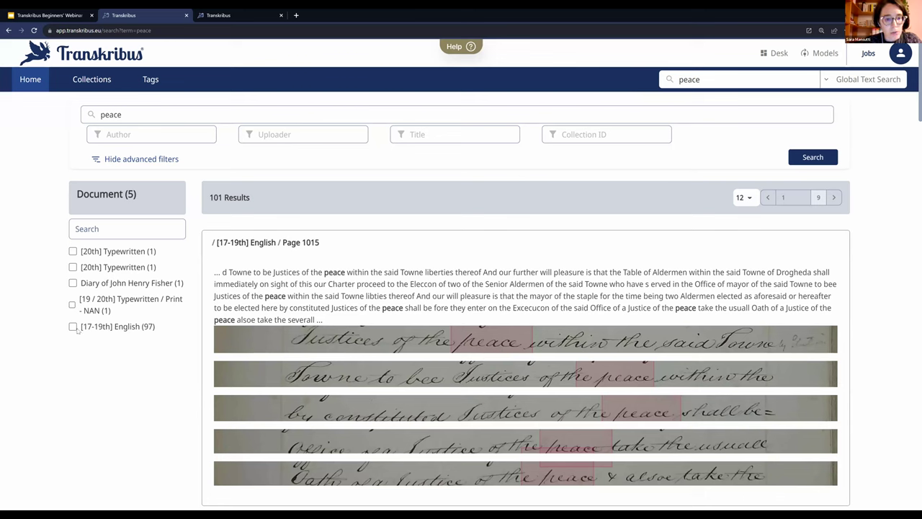
pyautogui.click(73, 283)
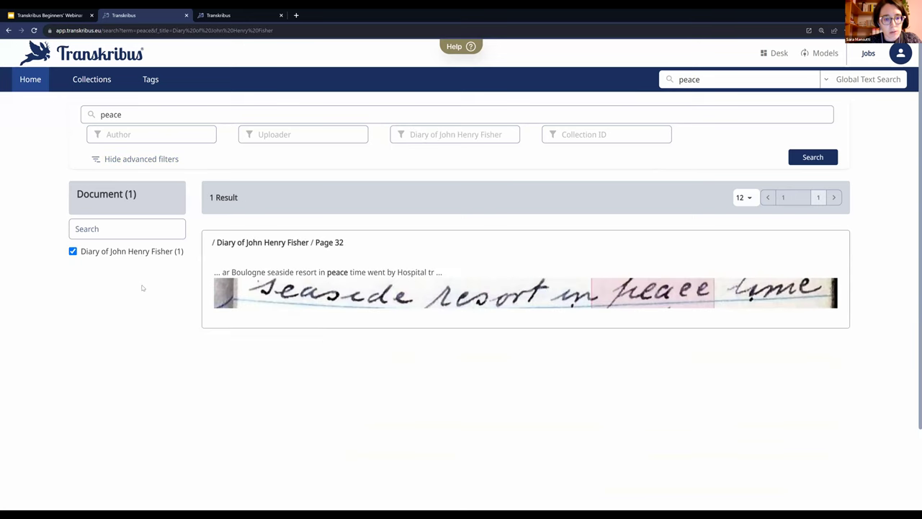
pyautogui.click(389, 271)
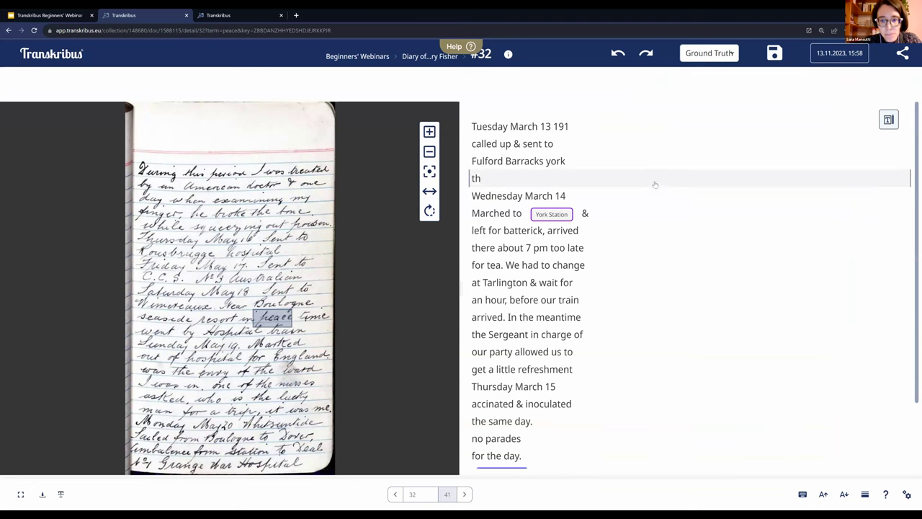
# - Examine the highlighted word "peace" in the diary page image and read through the transcription beside it
pyautogui.scroll(5, 281, 322)
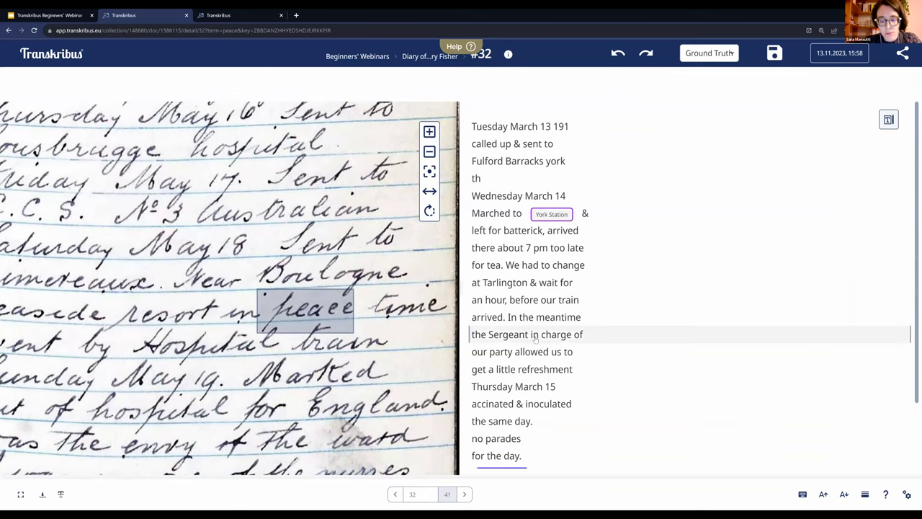
pyautogui.scroll(-3, 190, 268)
pyautogui.scroll(-3, 189, 268)
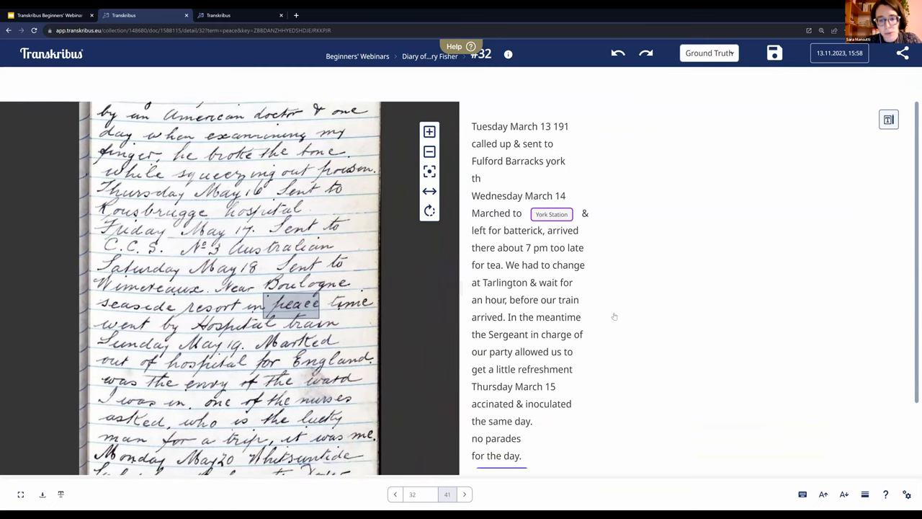
pyautogui.scroll(-2, 602, 334)
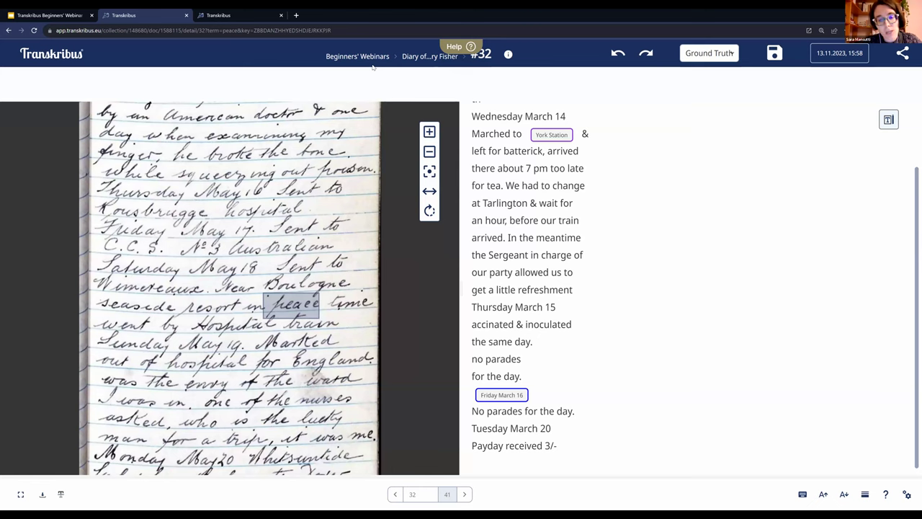
pyautogui.click(543, 150)
pyautogui.write(',')
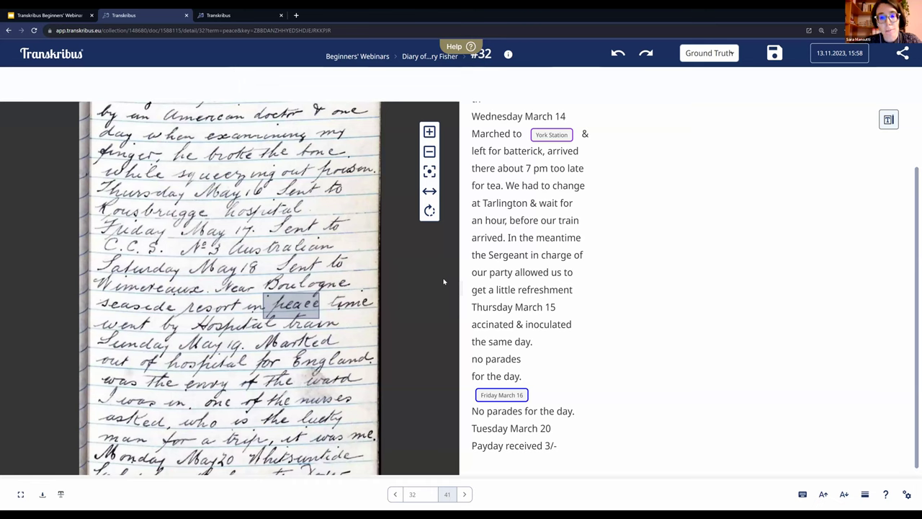
pyautogui.click(526, 277)
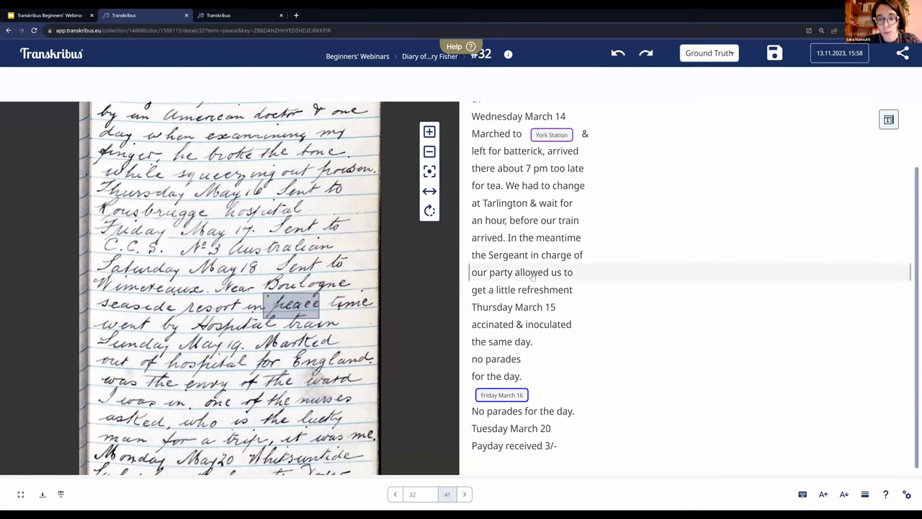
pyautogui.click(396, 115)
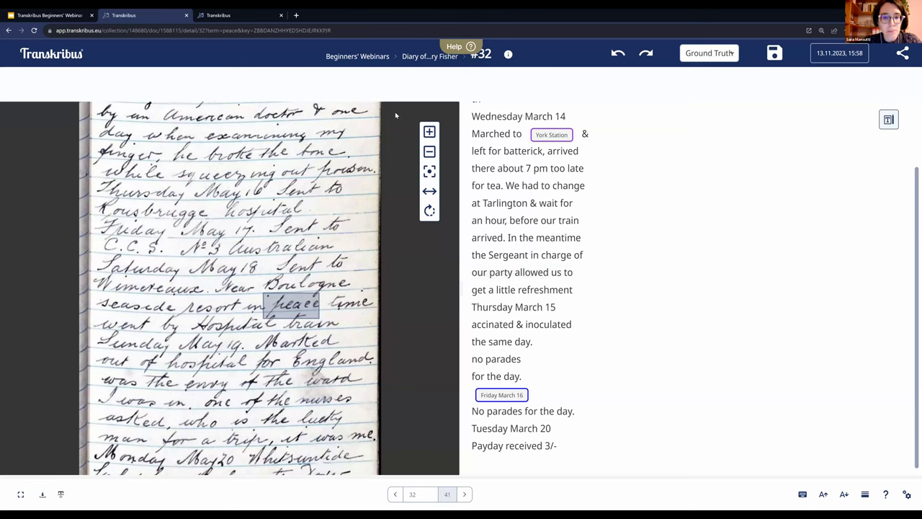
# - Leave the diary page and open the "English Webinar - November 2023" collection from the collections overview
pyautogui.click(374, 57)
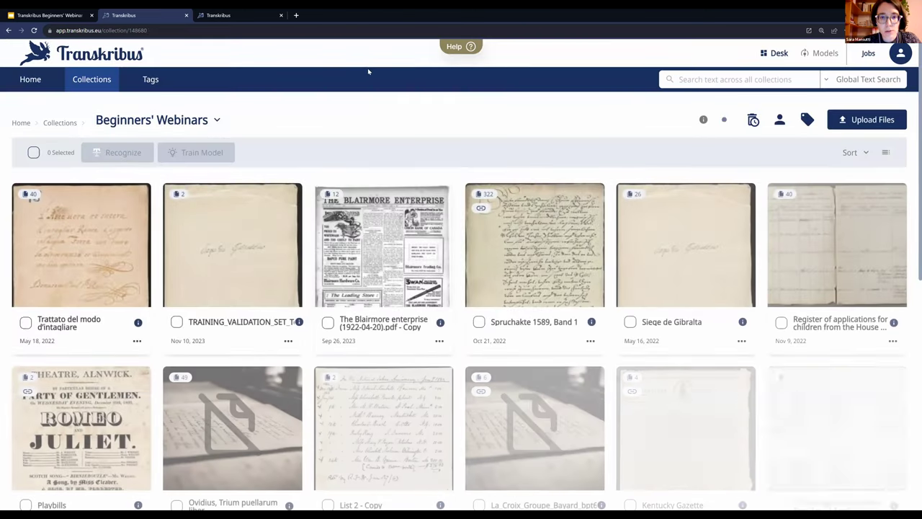
pyautogui.click(67, 126)
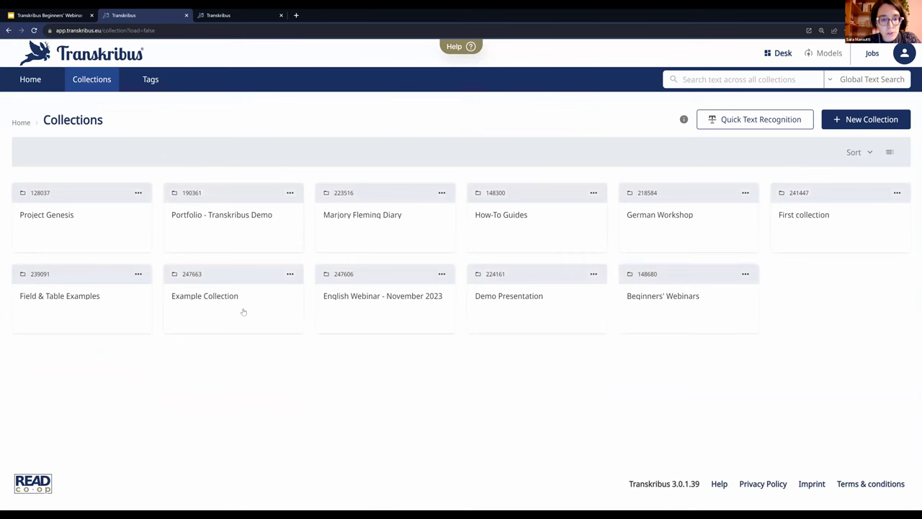
pyautogui.click(360, 302)
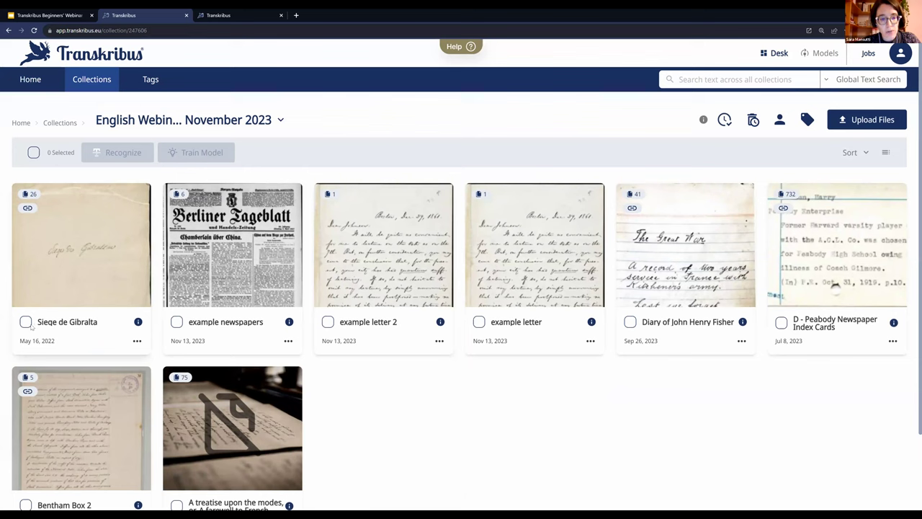
# - Select the Siege de Gibralta document in the collection and open its export settings
pyautogui.click(25, 322)
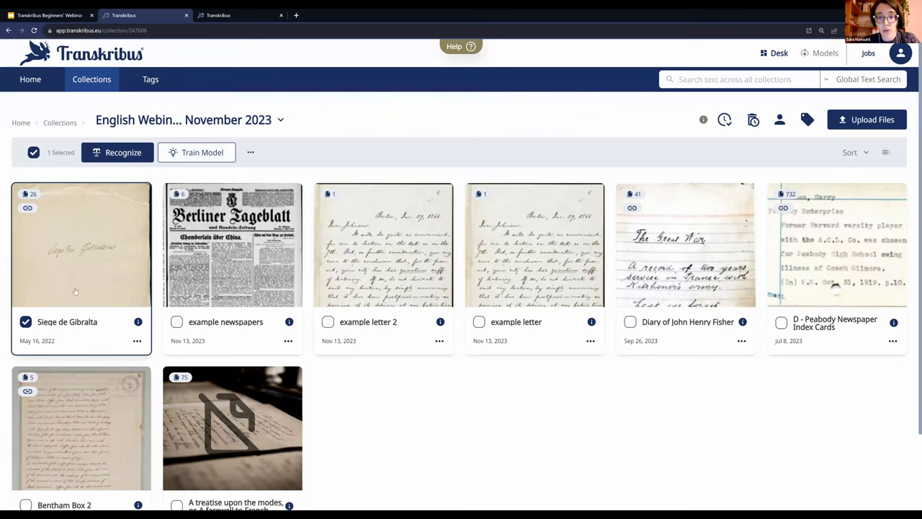
pyautogui.click(250, 153)
pyautogui.click(231, 160)
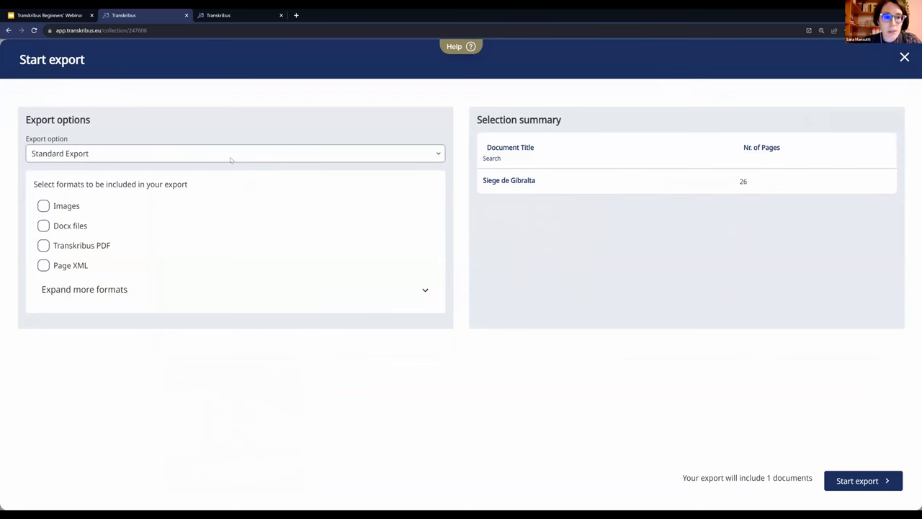
# - Check the available export options, keep Standard Export, and include the Images, Page XML and Alto XML formats
pyautogui.click(225, 154)
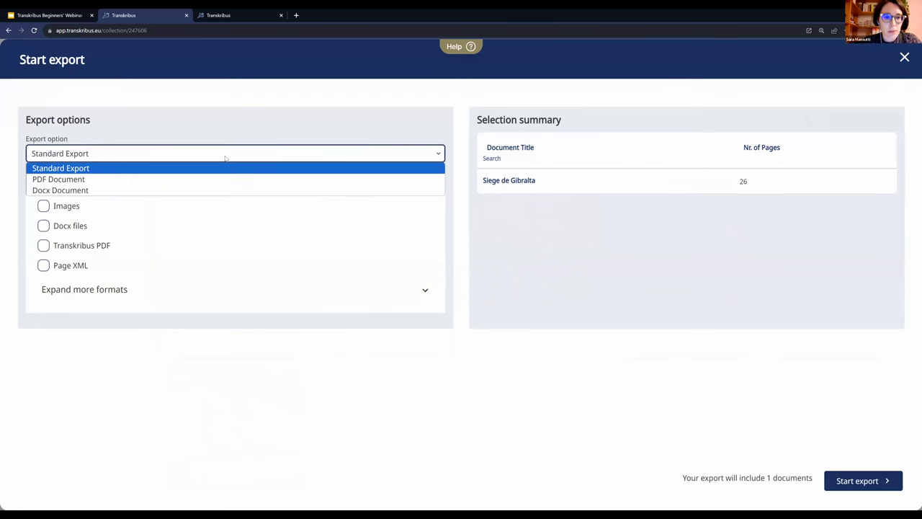
pyautogui.click(225, 158)
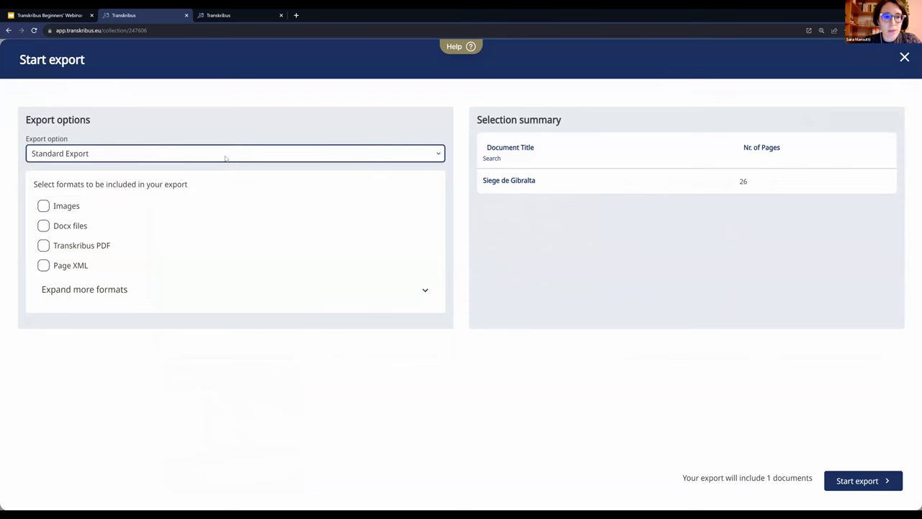
pyautogui.click(225, 157)
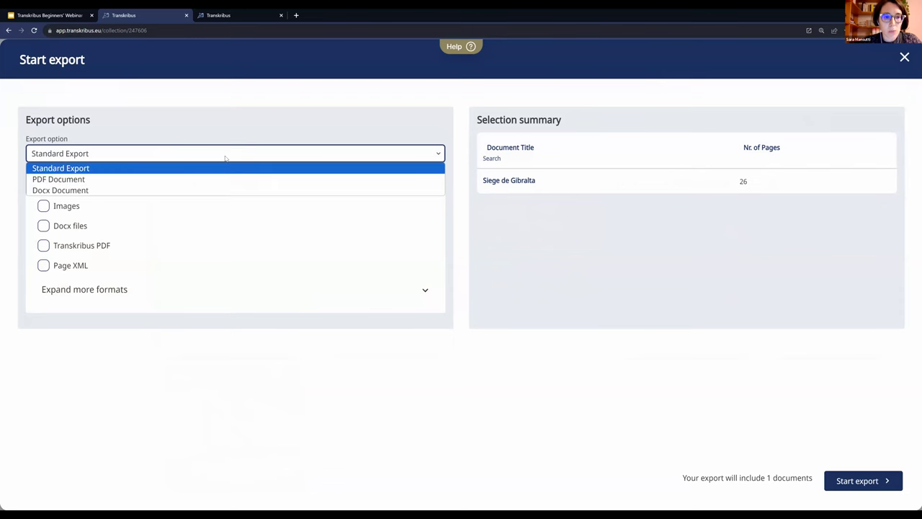
pyautogui.click(224, 158)
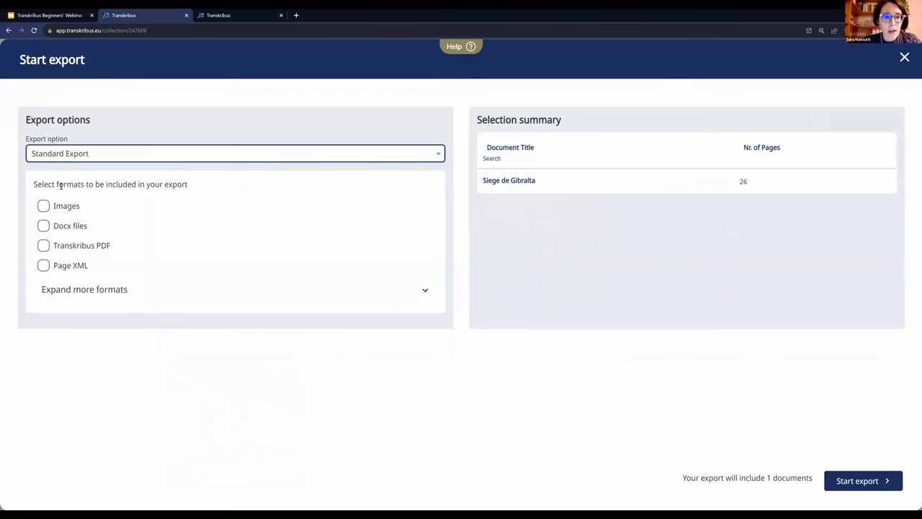
pyautogui.click(43, 206)
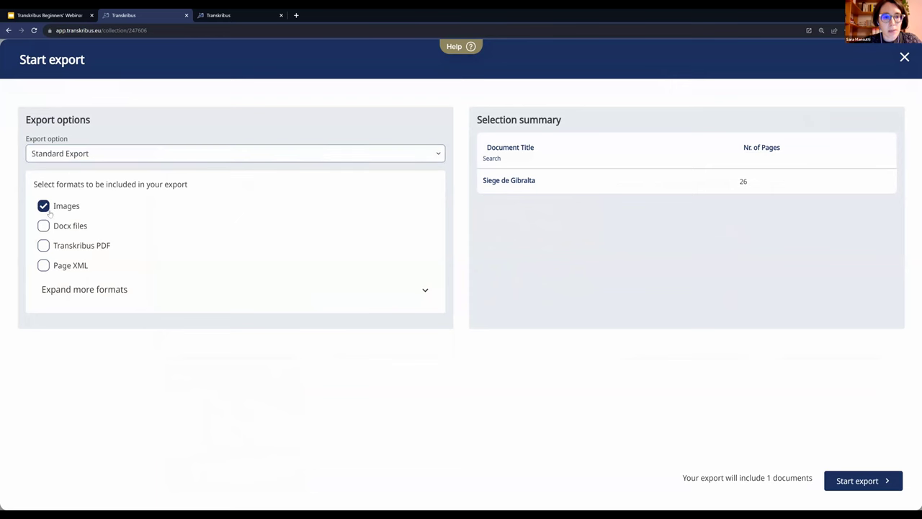
pyautogui.click(43, 265)
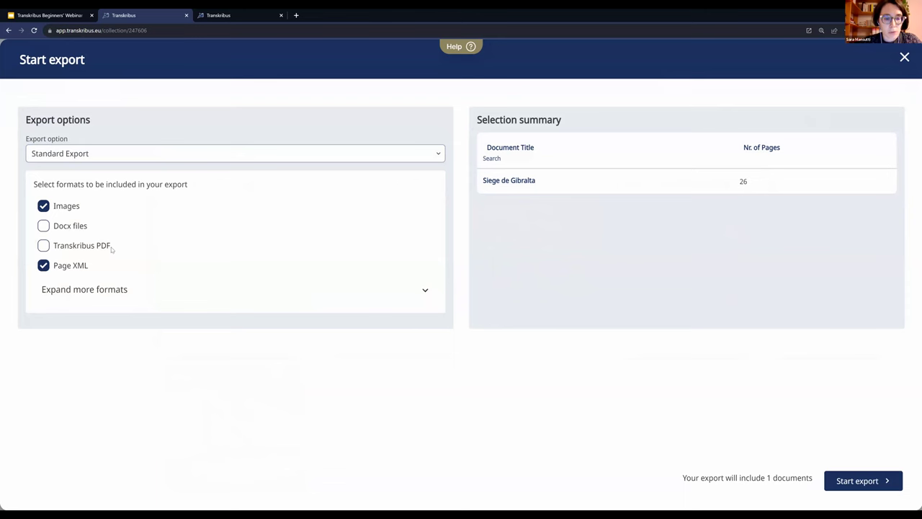
pyautogui.click(106, 290)
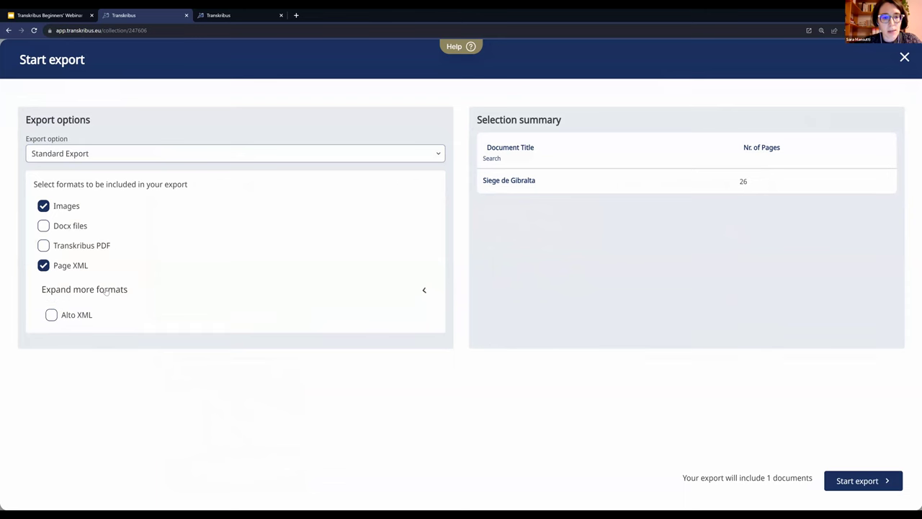
pyautogui.click(59, 317)
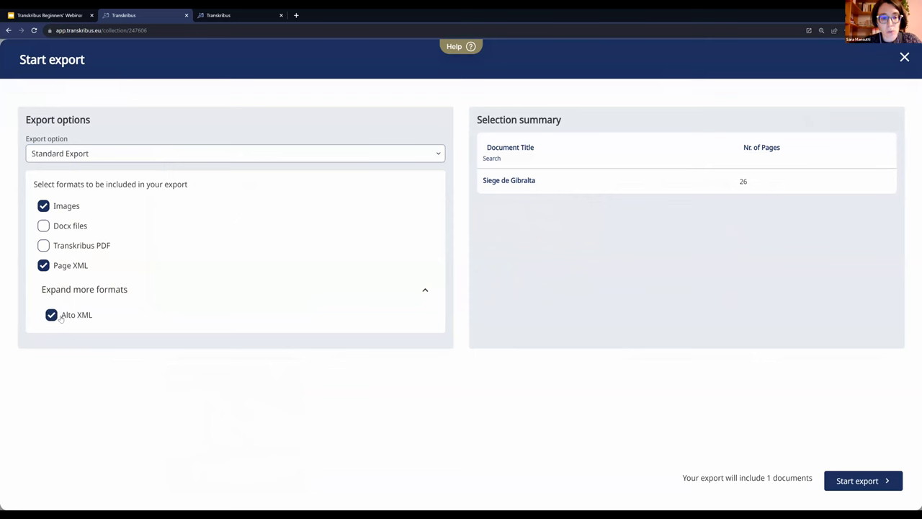
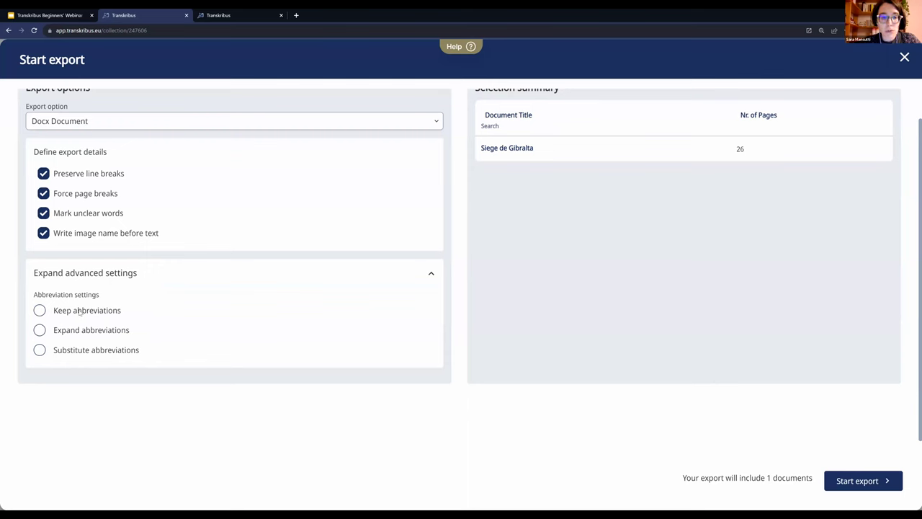
# - Try Expand abbreviations and Substitute abbreviations for the Docx Document export, and close the export settings without starting the export
pyautogui.click(40, 330)
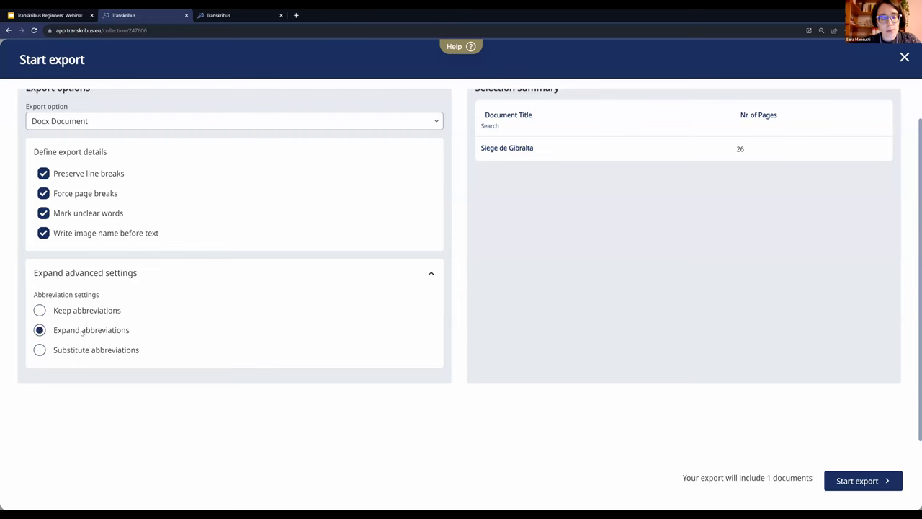
pyautogui.click(40, 350)
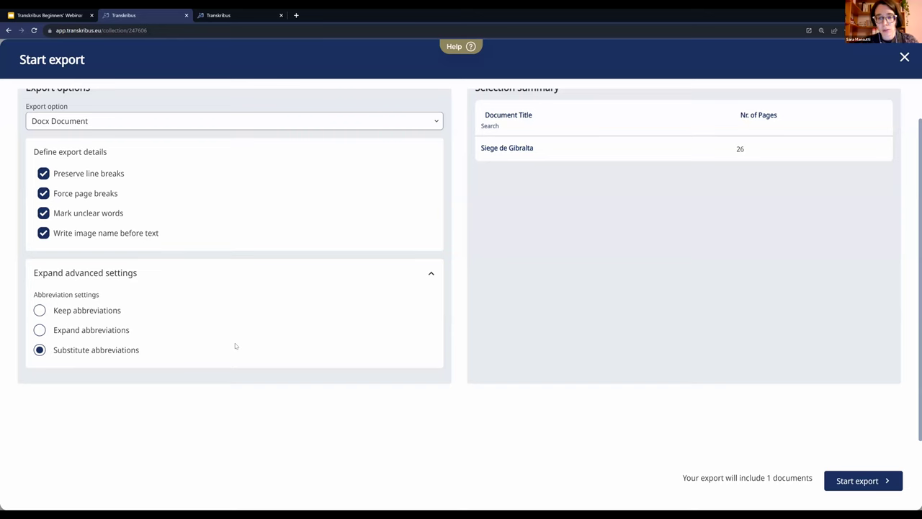
pyautogui.scroll(1, 319, 286)
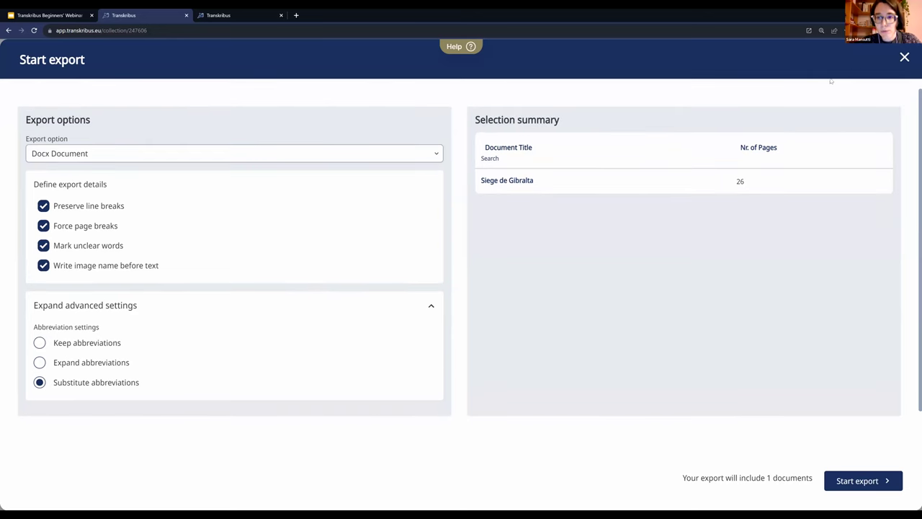
pyautogui.scroll(-1, 813, 331)
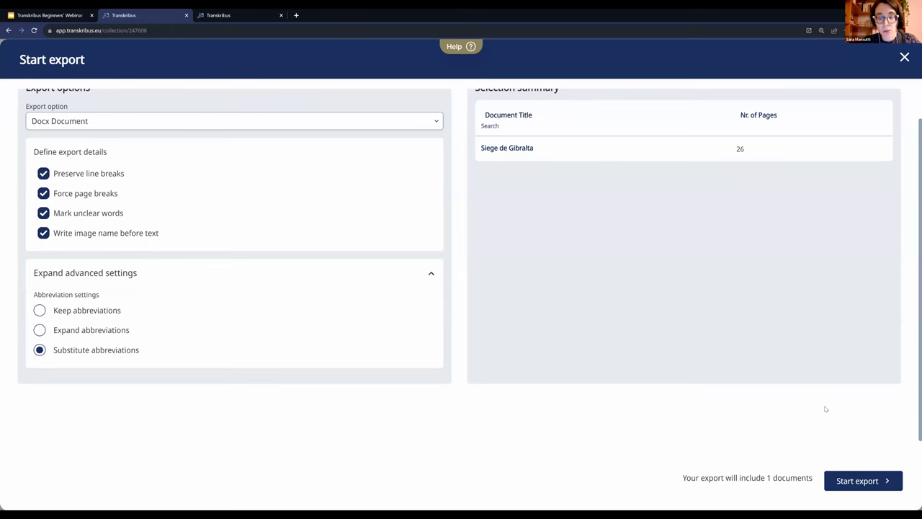
pyautogui.click(903, 58)
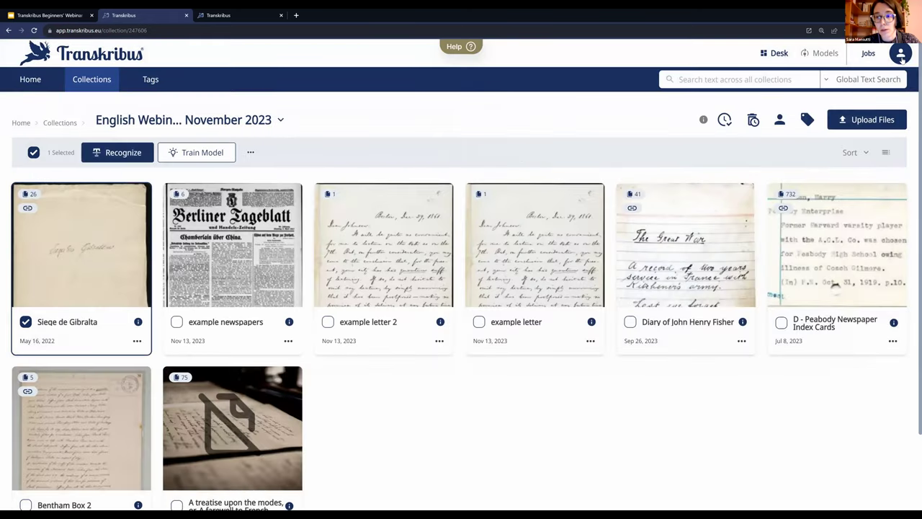
# - View the Transkribus server jobs list, close it, and check the additional actions offered for the selected document
pyautogui.click(871, 54)
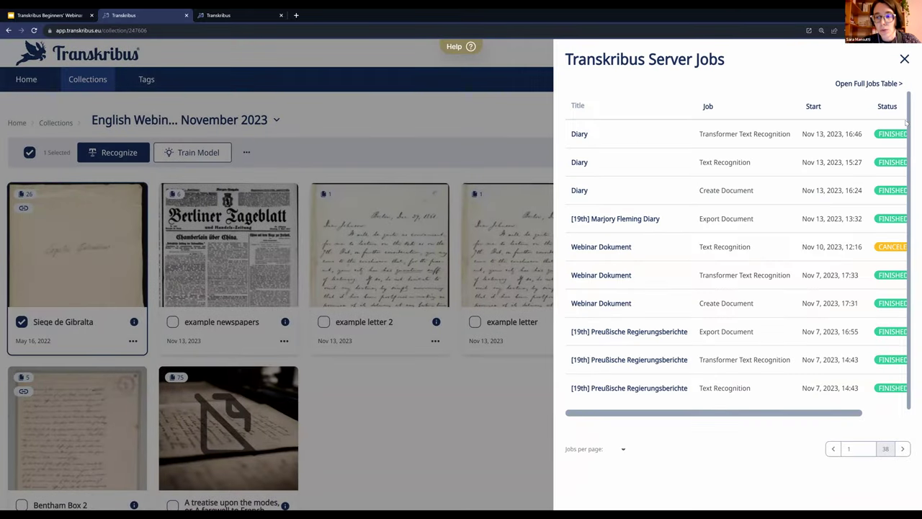
pyautogui.click(904, 59)
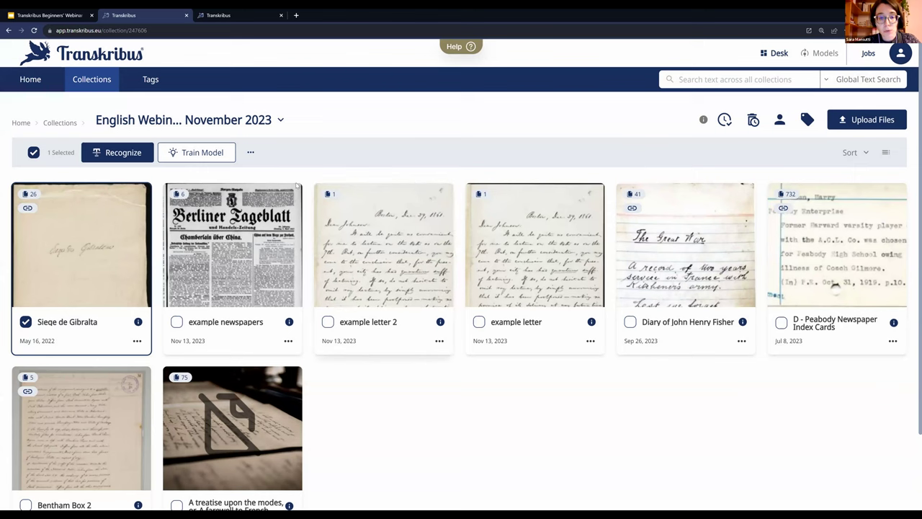
pyautogui.click(251, 152)
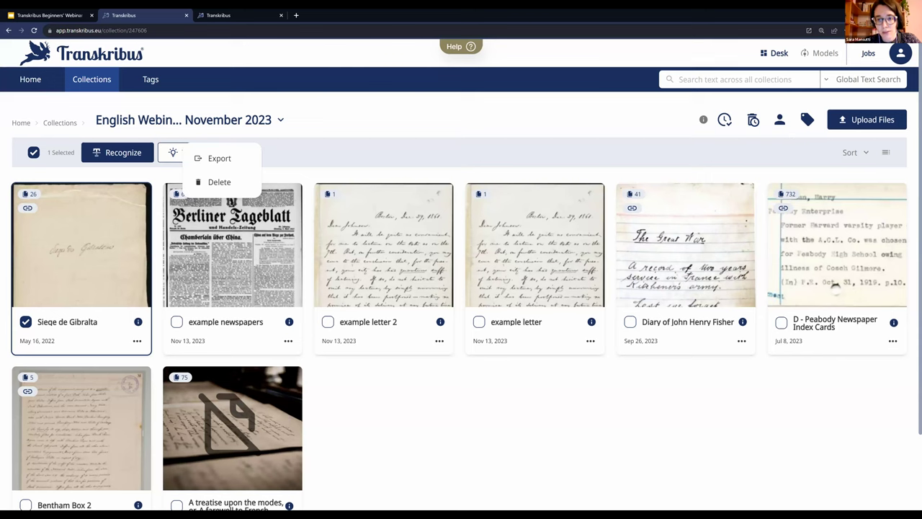
pyautogui.press('Escape')
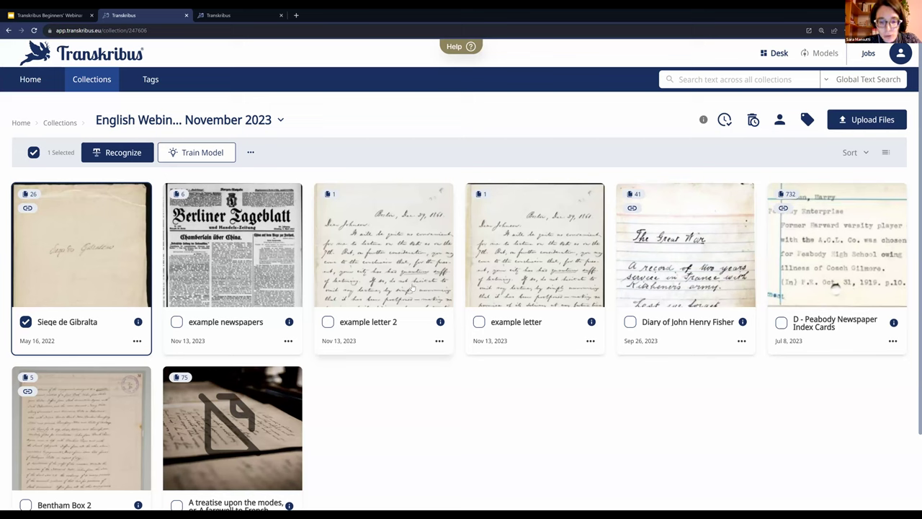
# - Switch to the webinar presentation in Google Slides and advance past the Tagging slides to the searching and exporting part
pyautogui.click(64, 12)
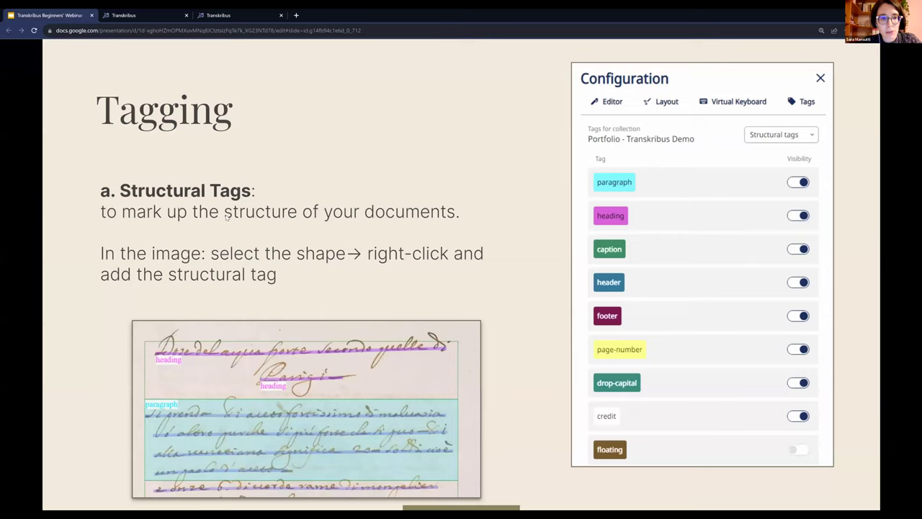
pyautogui.press('Right')
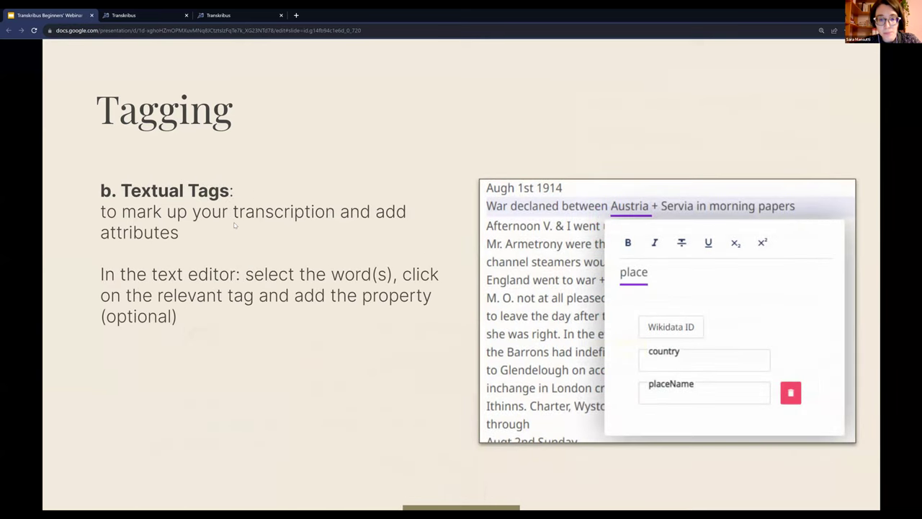
pyautogui.press('Right')
pyautogui.press('Right')
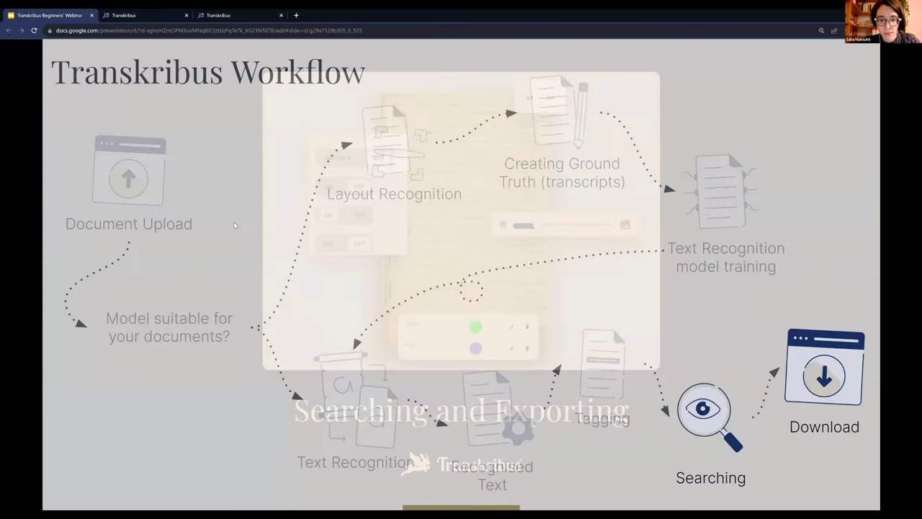
# - Advance the presentation through the Searching and Export slides to the Training Models title slide
pyautogui.press('Right')
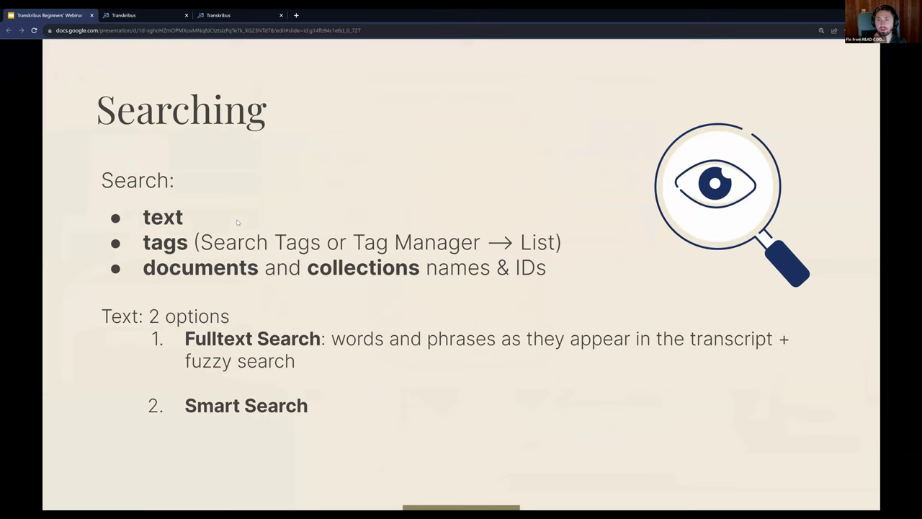
pyautogui.press('Right')
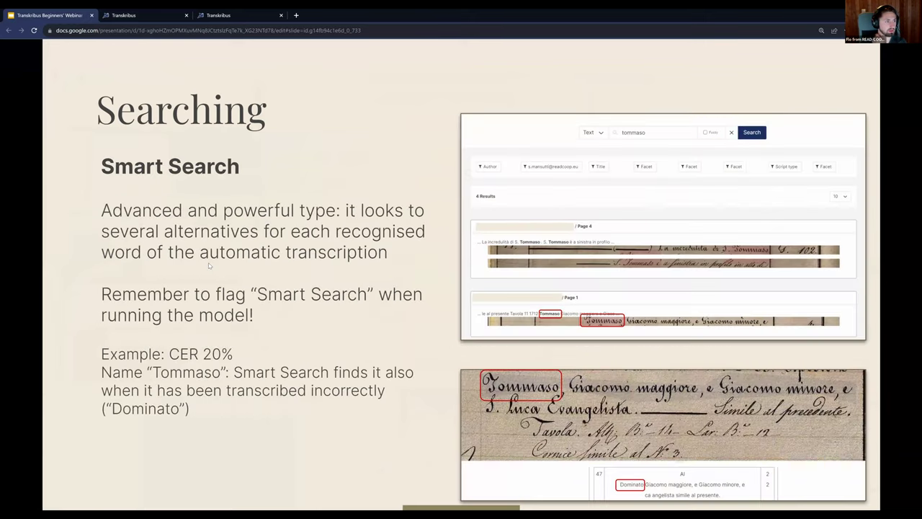
pyautogui.press('Right')
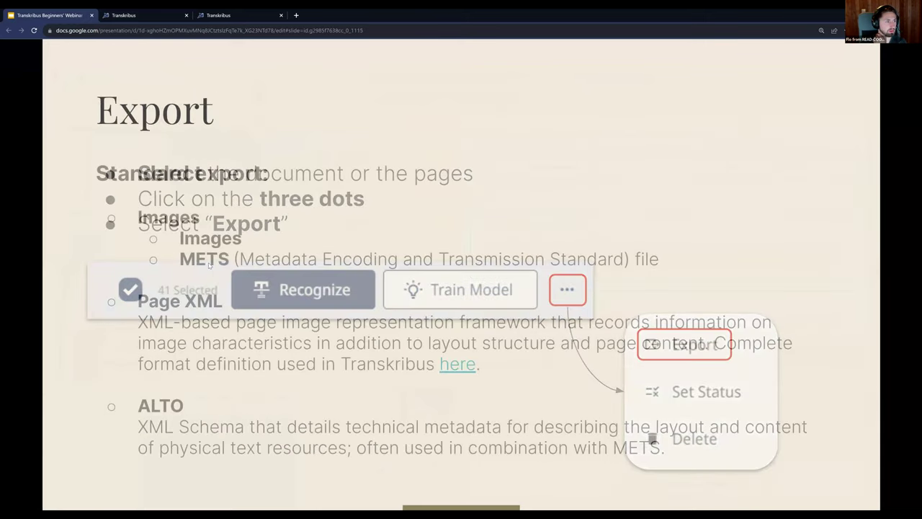
pyautogui.press('Right')
pyautogui.press('Right')
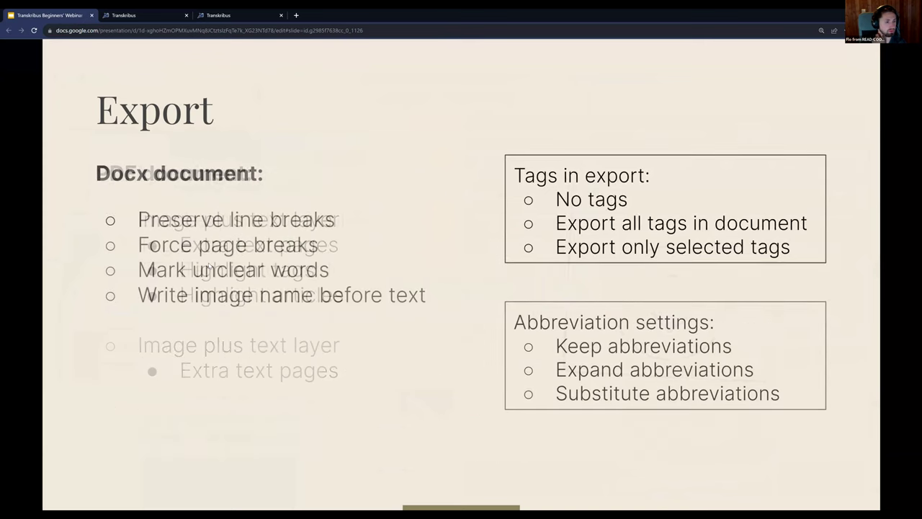
pyautogui.press('Right')
pyautogui.press('Right')
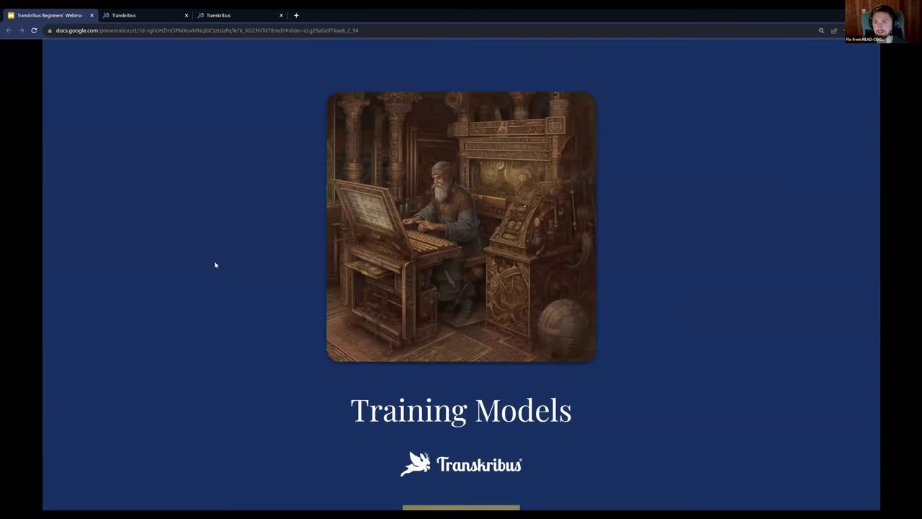
# - Show the Transkribus Models slide and the Training AI models slide listing the models trainable within Transkribus
pyautogui.press('Right')
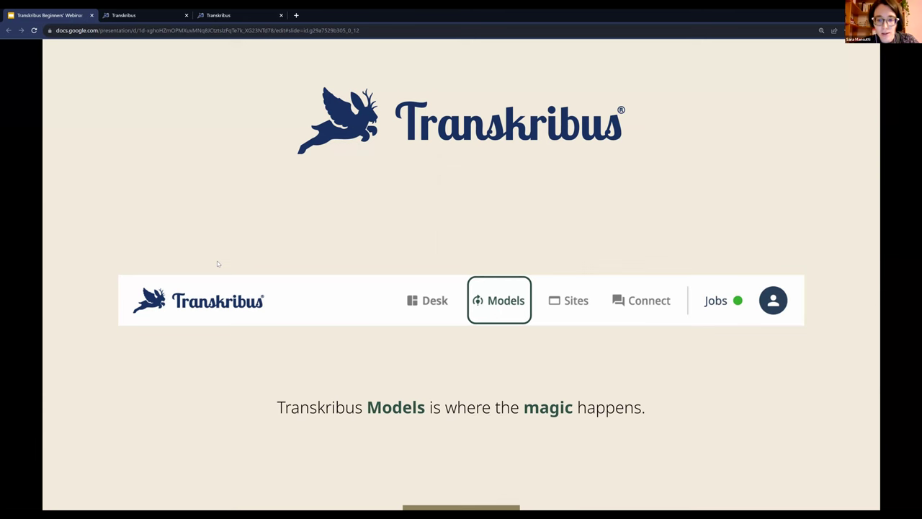
pyautogui.press('Right')
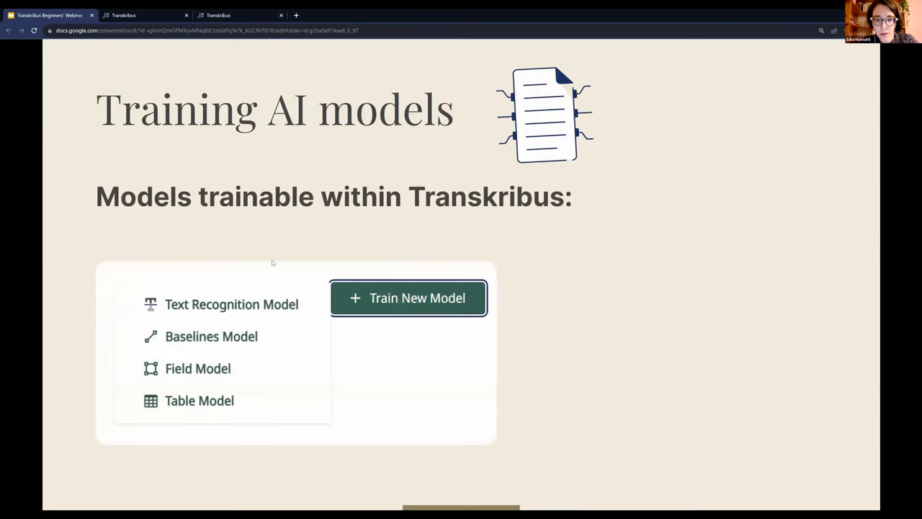
pyautogui.press('Right')
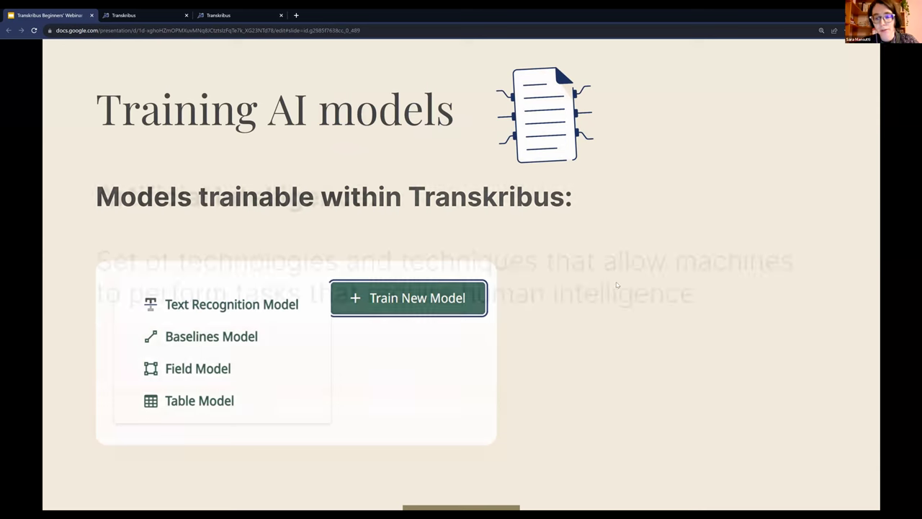
pyautogui.press('Left')
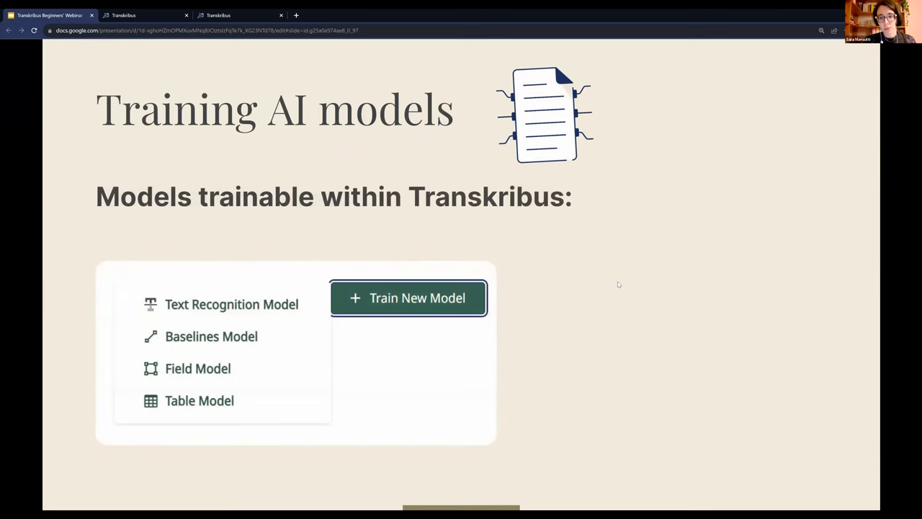
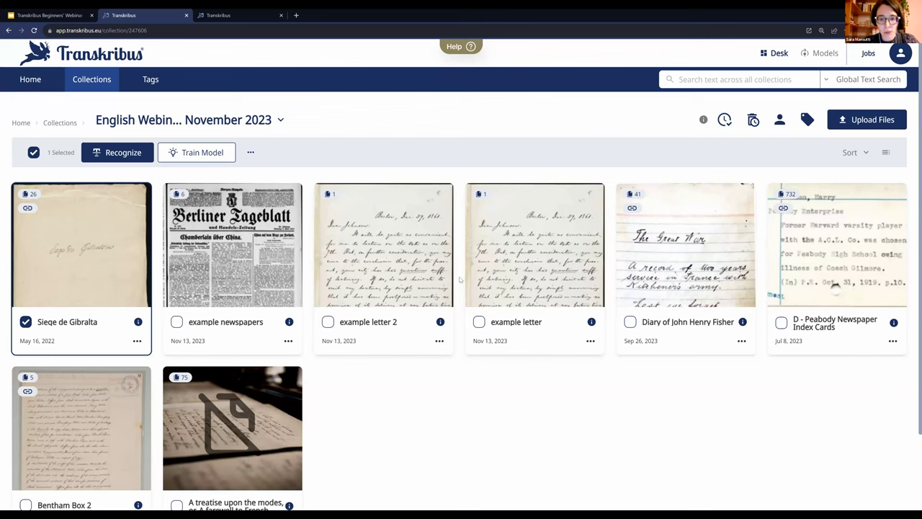
# - Switch to Transkribus, open the page of the document "example letter 2", and fit more of the letter into view
pyautogui.click(389, 276)
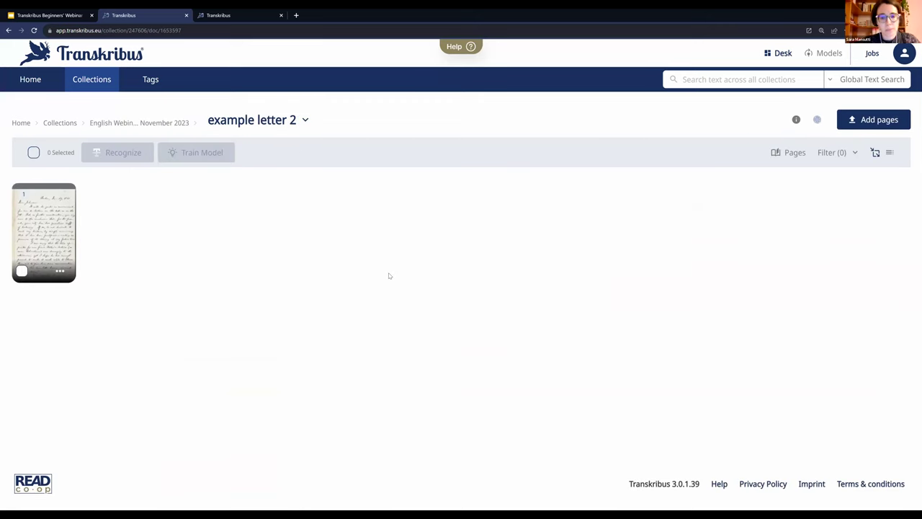
pyautogui.click(31, 209)
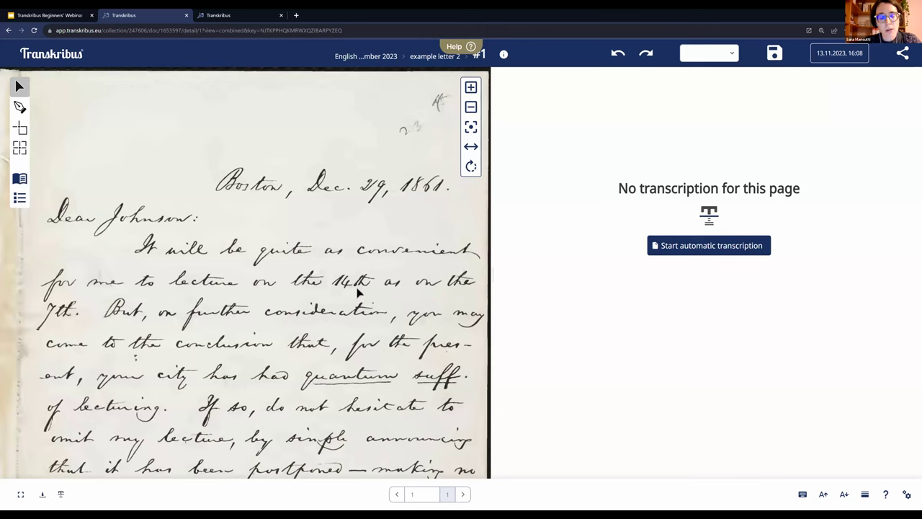
pyautogui.scroll(-2, 358, 291)
pyautogui.scroll(-2, 342, 298)
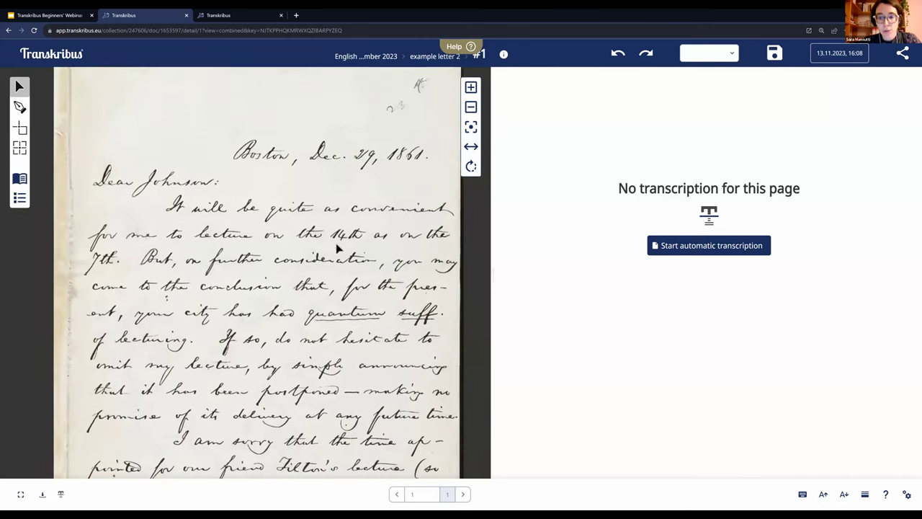
pyautogui.scroll(-1, 336, 223)
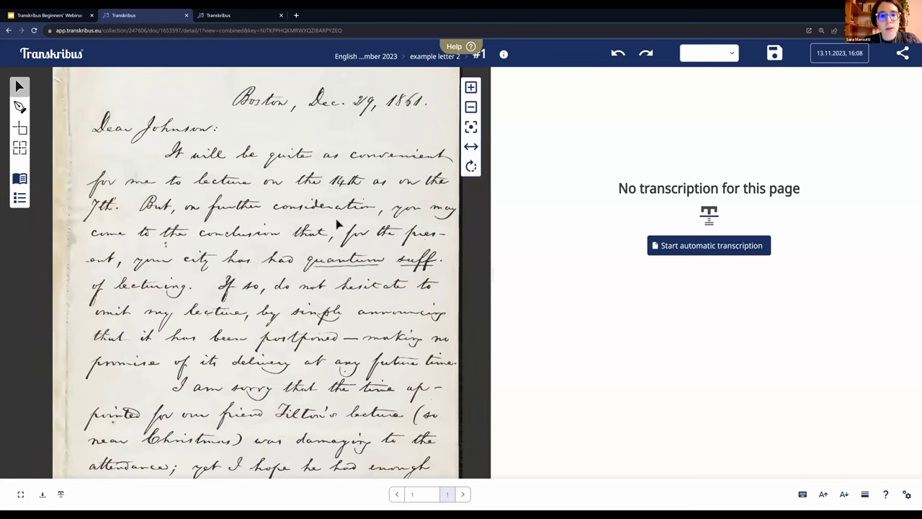
pyautogui.scroll(-2, 336, 223)
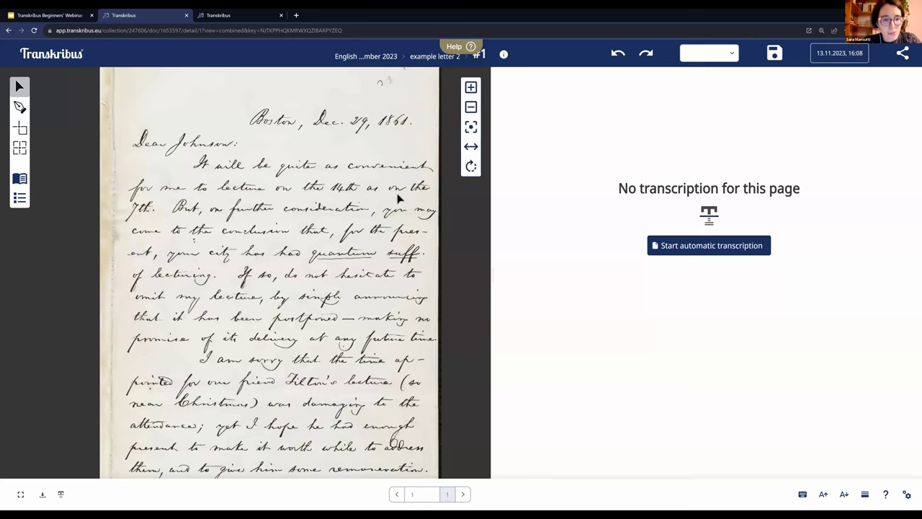
# - Run layout recognition on the example letter 2 page with the public model Mixed Line Orientation
pyautogui.click(61, 495)
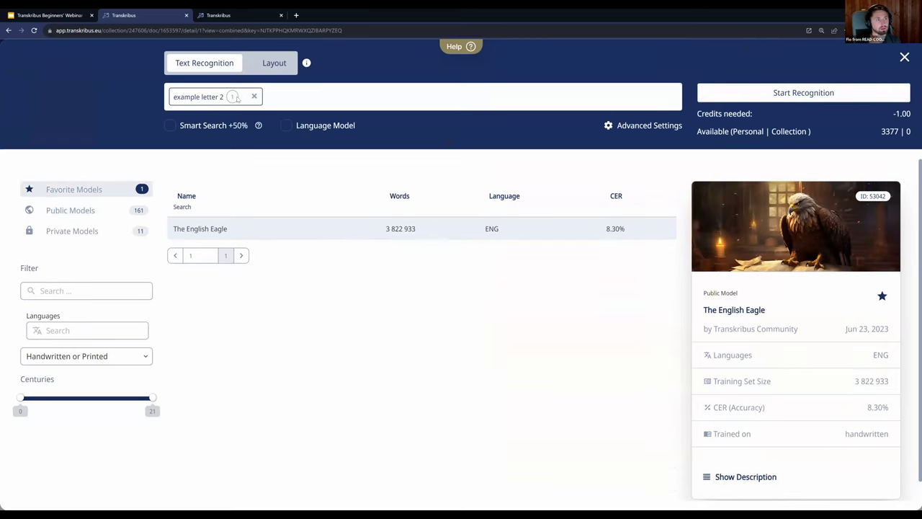
pyautogui.click(270, 65)
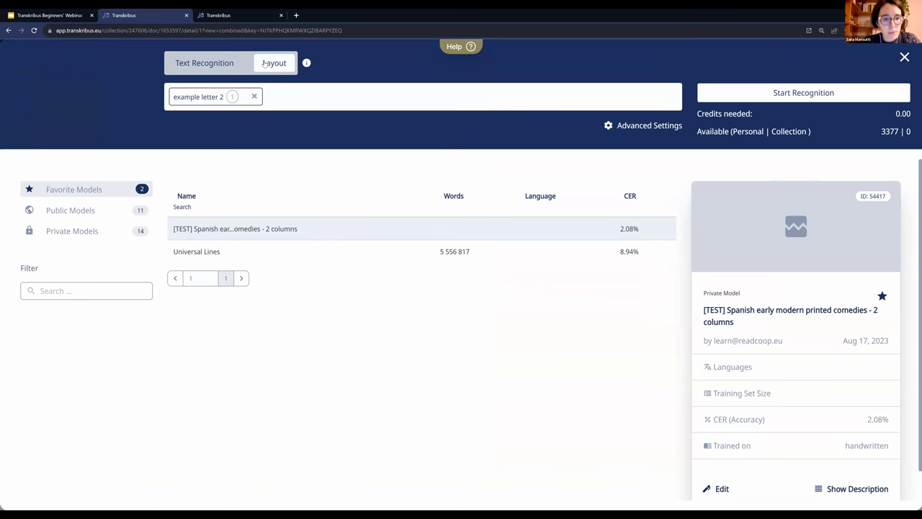
pyautogui.click(106, 213)
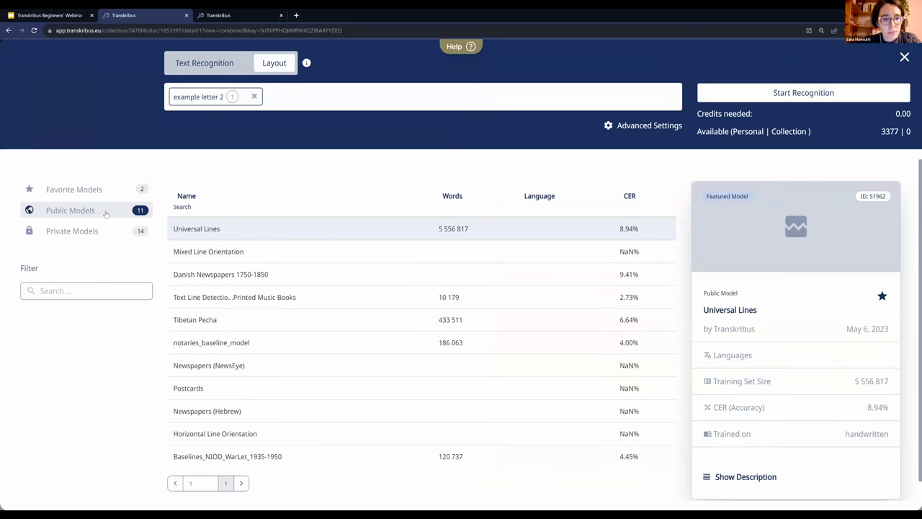
pyautogui.click(237, 251)
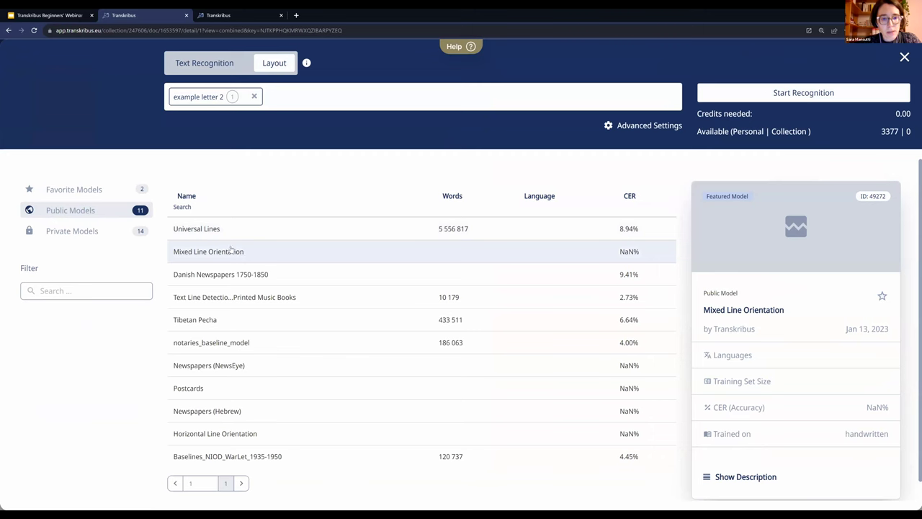
pyautogui.click(729, 97)
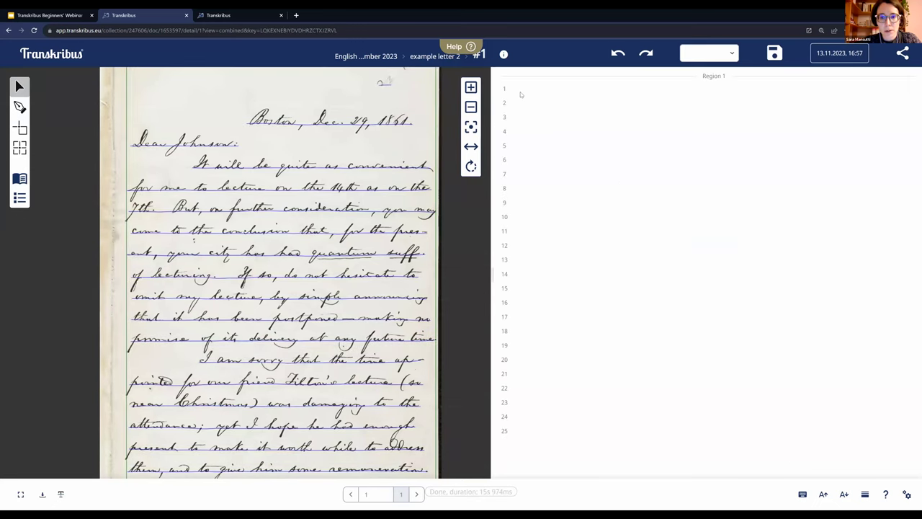
# - Check which handwritten marks at the page's upper right corner match transcription lines 1 and 2
pyautogui.click(532, 88)
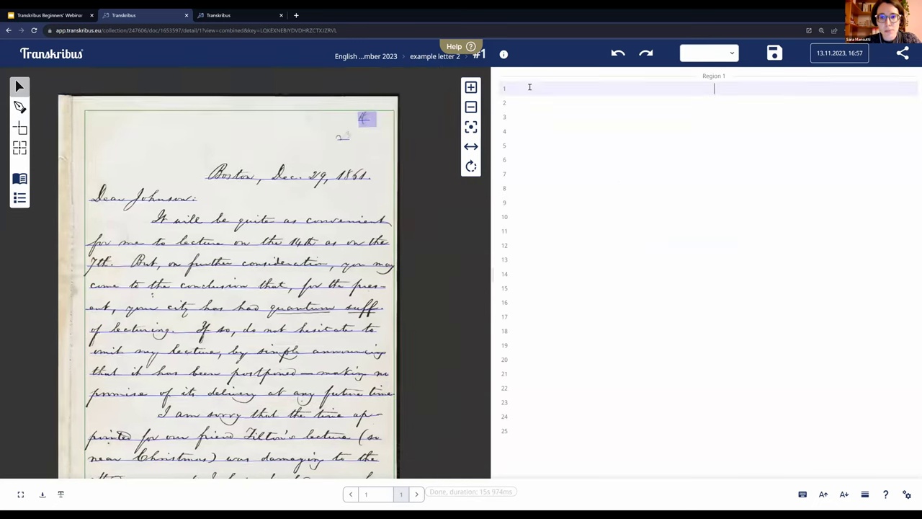
pyautogui.scroll(10, 270, 266)
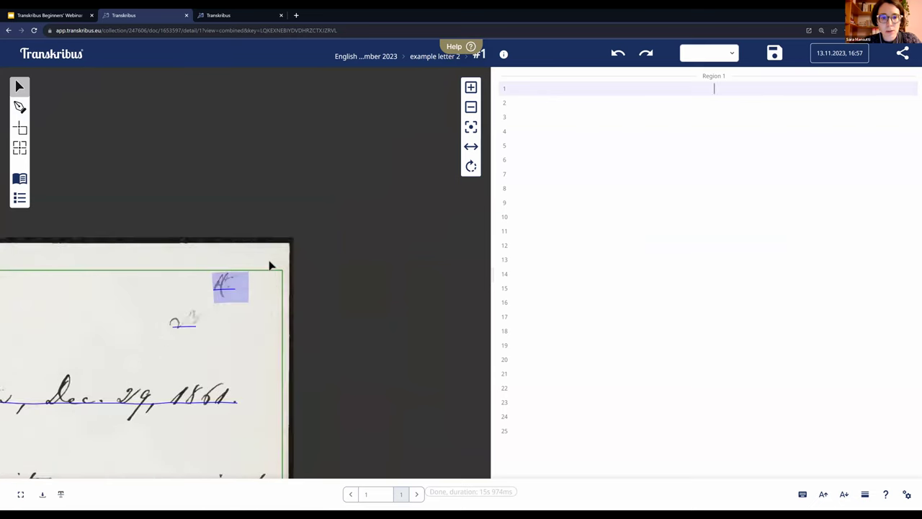
pyautogui.scroll(-5, 256, 374)
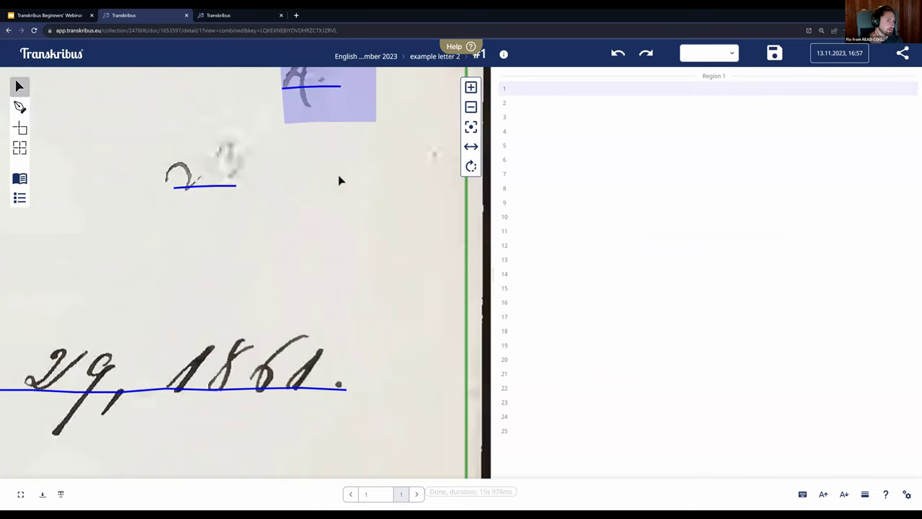
pyautogui.scroll(-5, 368, 198)
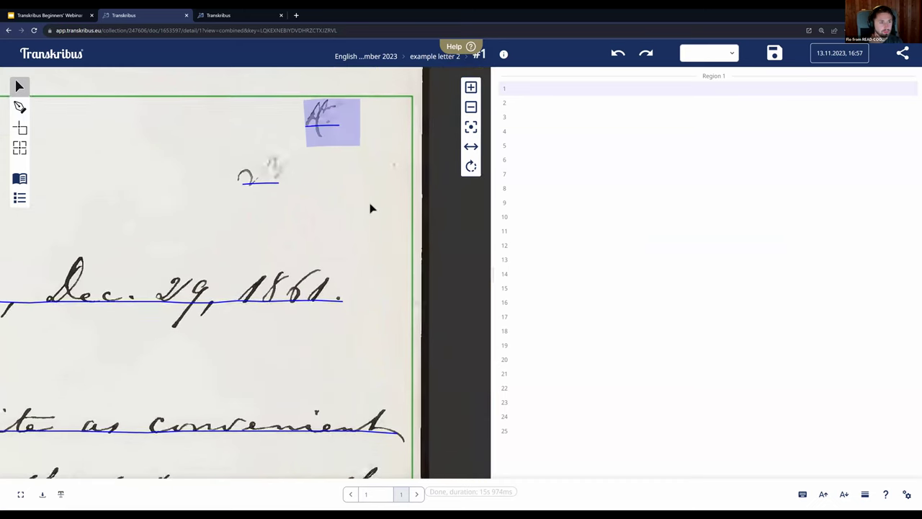
pyautogui.click(344, 205)
pyautogui.click(344, 175)
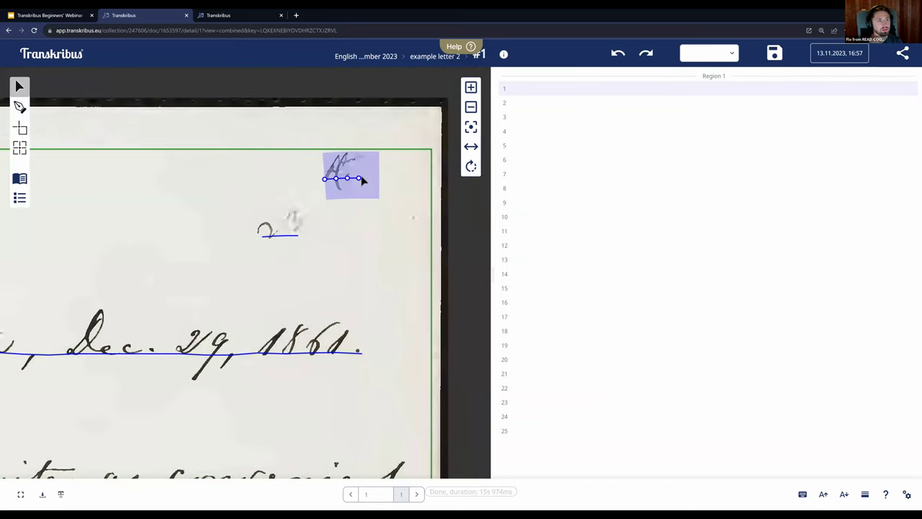
pyautogui.click(539, 106)
pyautogui.click(533, 90)
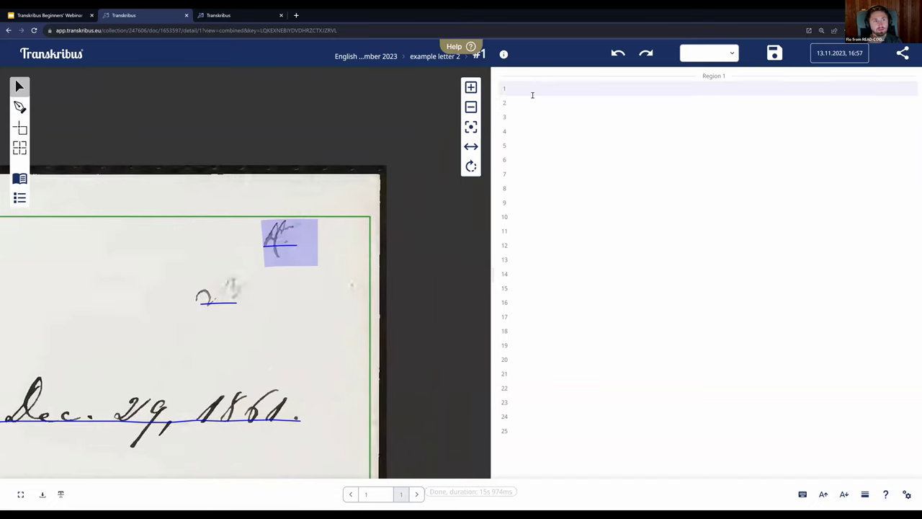
pyautogui.click(249, 276)
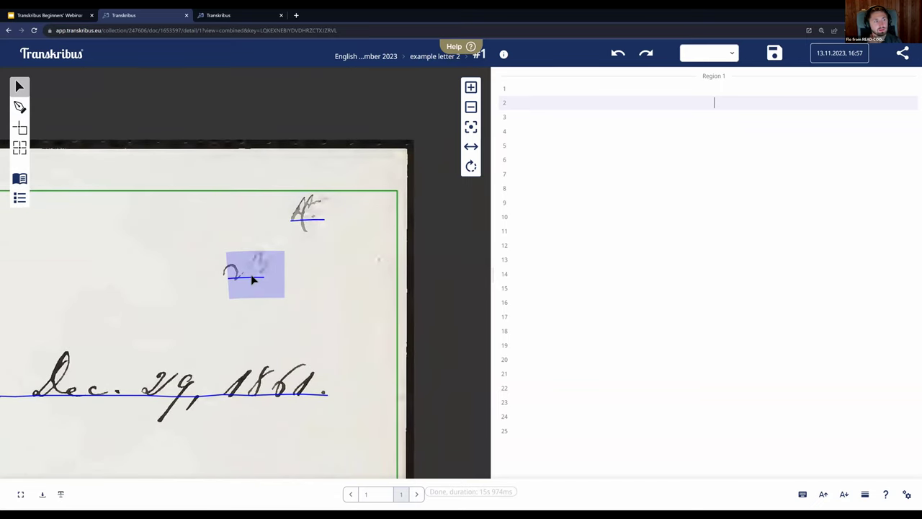
# - Examine the region's first two lines in the layout structure list, close the list, and review the baselines on the letter
pyautogui.click(21, 200)
pyautogui.click(42, 104)
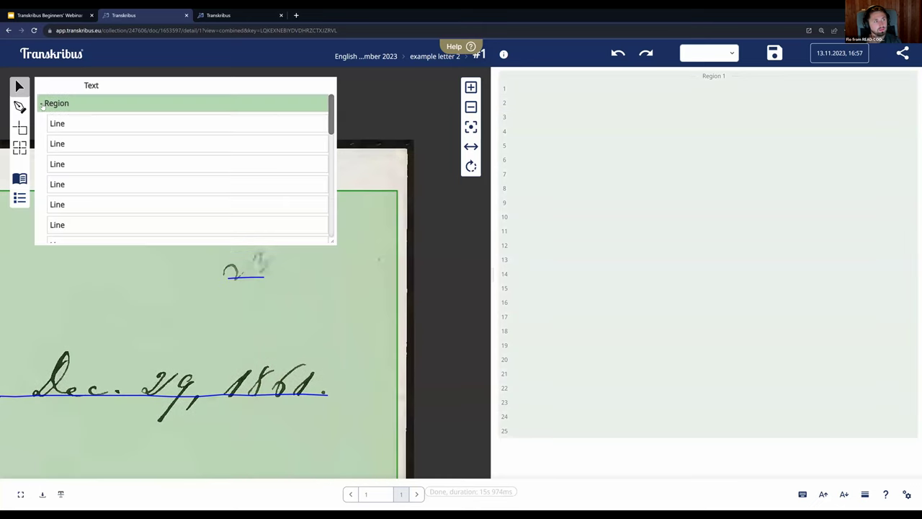
pyautogui.click(96, 127)
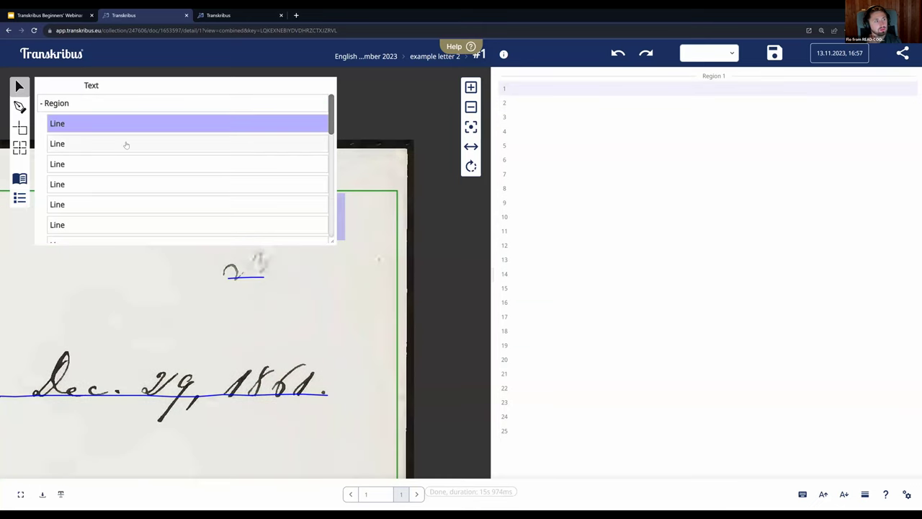
pyautogui.click(125, 146)
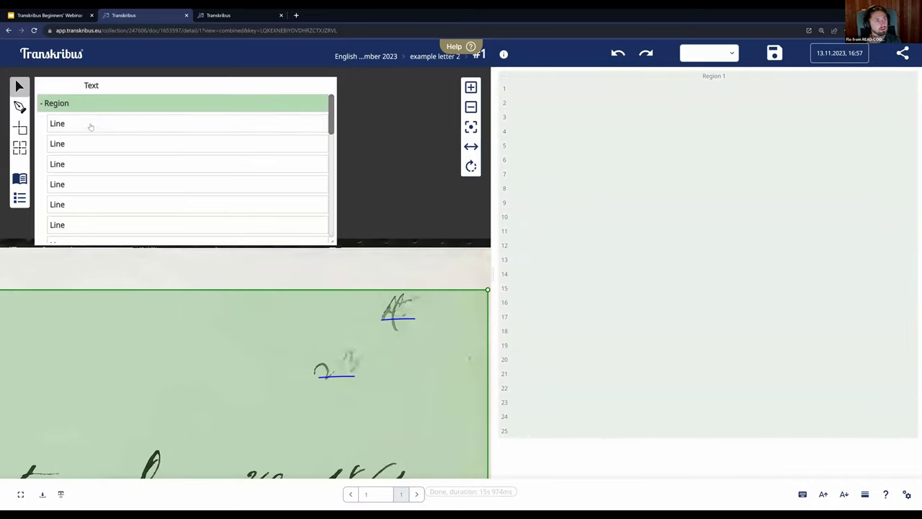
pyautogui.click(93, 125)
pyautogui.click(105, 145)
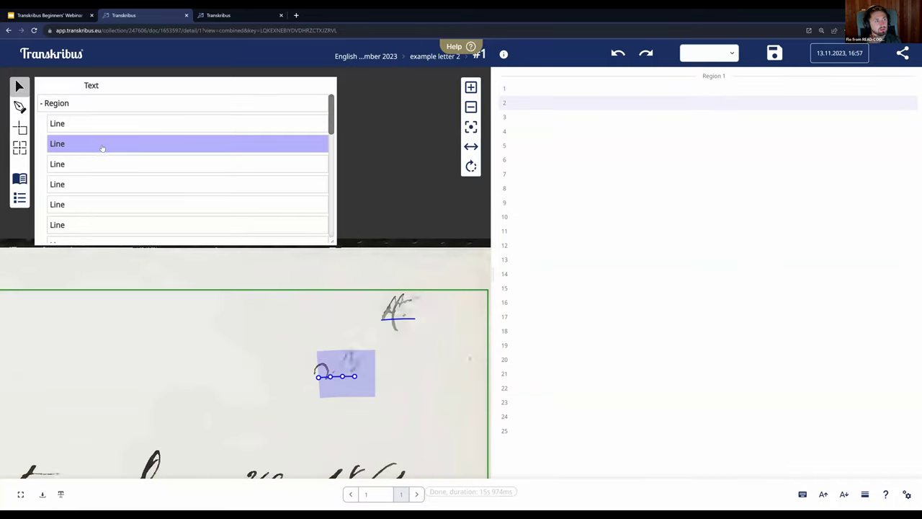
pyautogui.click(108, 122)
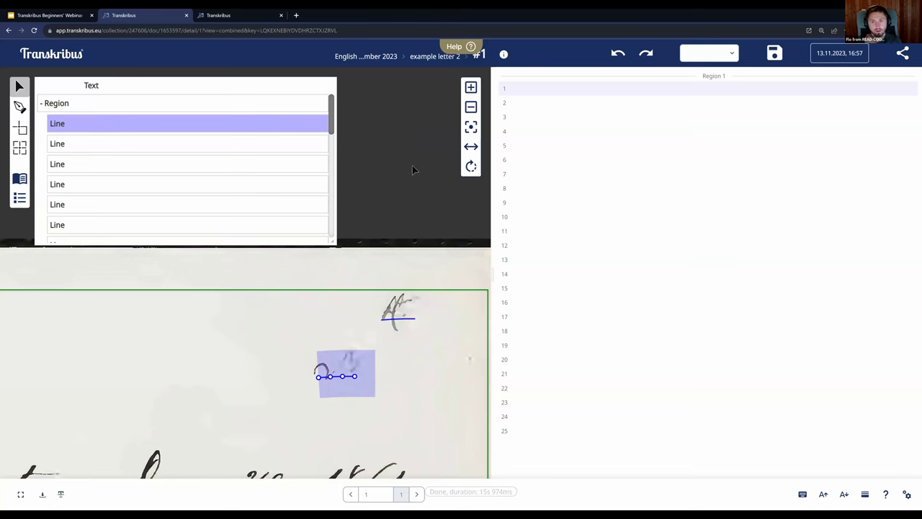
pyautogui.click(20, 198)
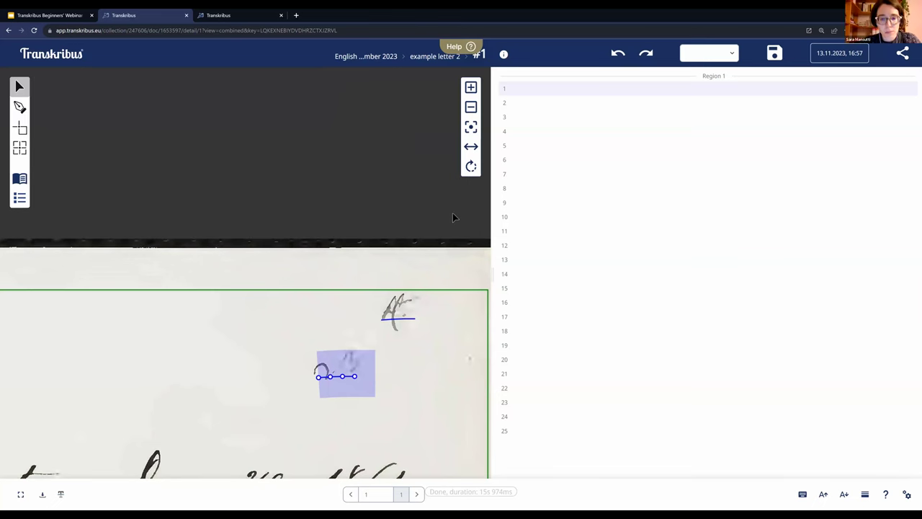
pyautogui.scroll(-4, 283, 207)
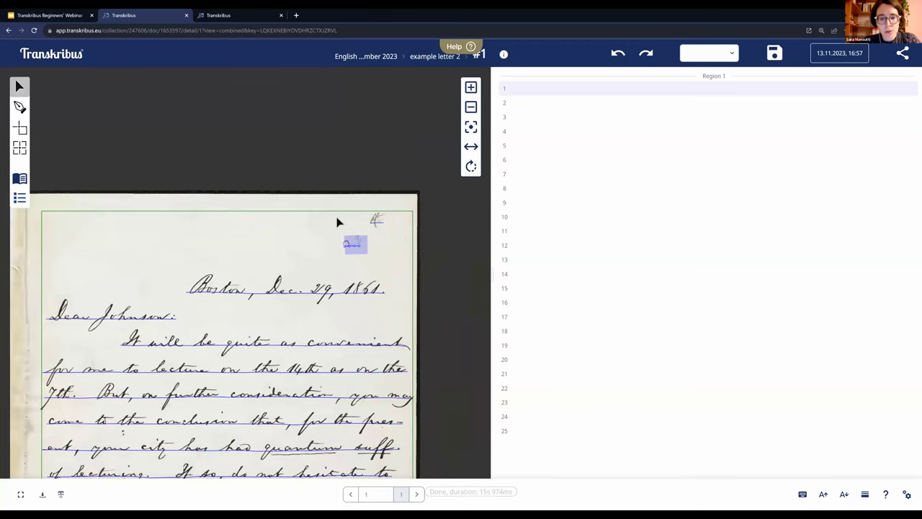
pyautogui.scroll(4, 319, 181)
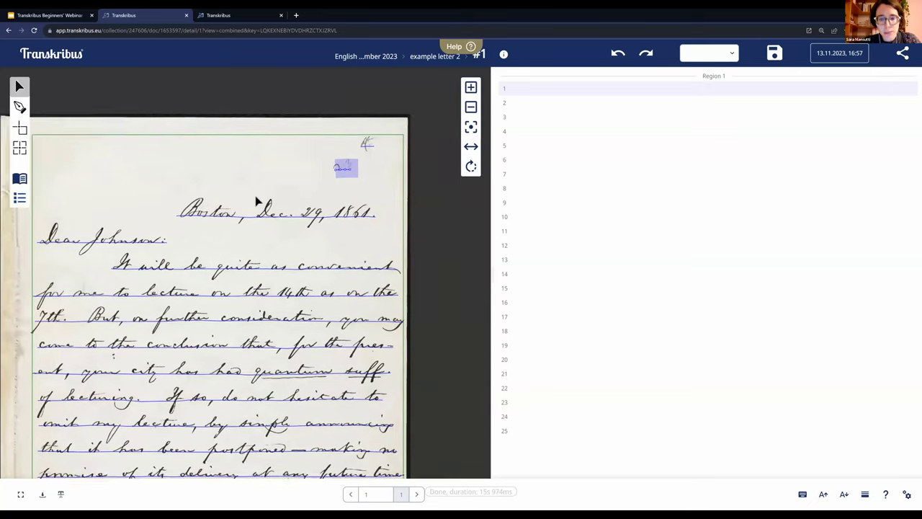
# - Delete the two baselines under the handwritten marks in the page's upper right corner
pyautogui.scroll(1, 321, 180)
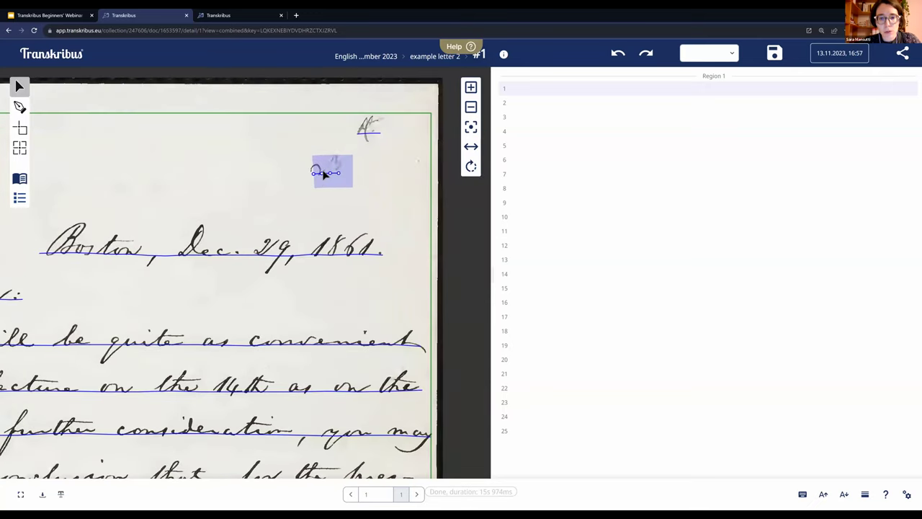
pyautogui.click(330, 172)
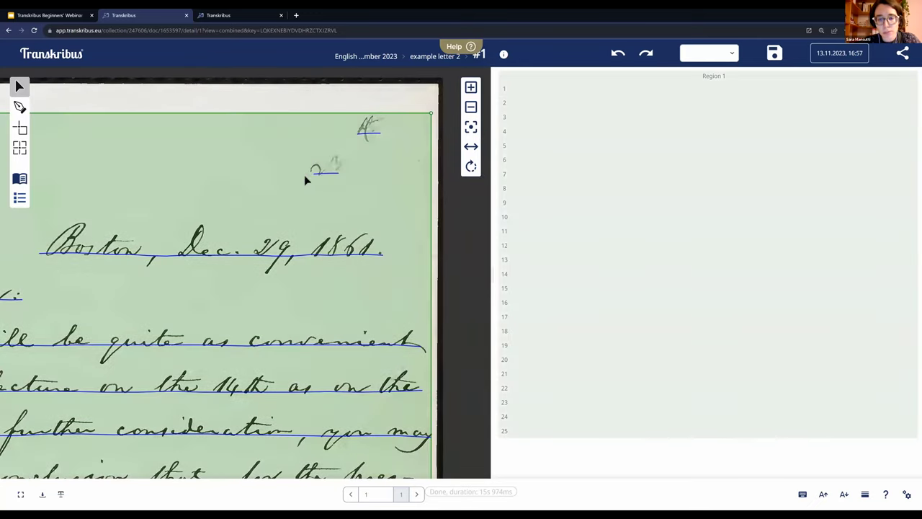
pyautogui.click(328, 172)
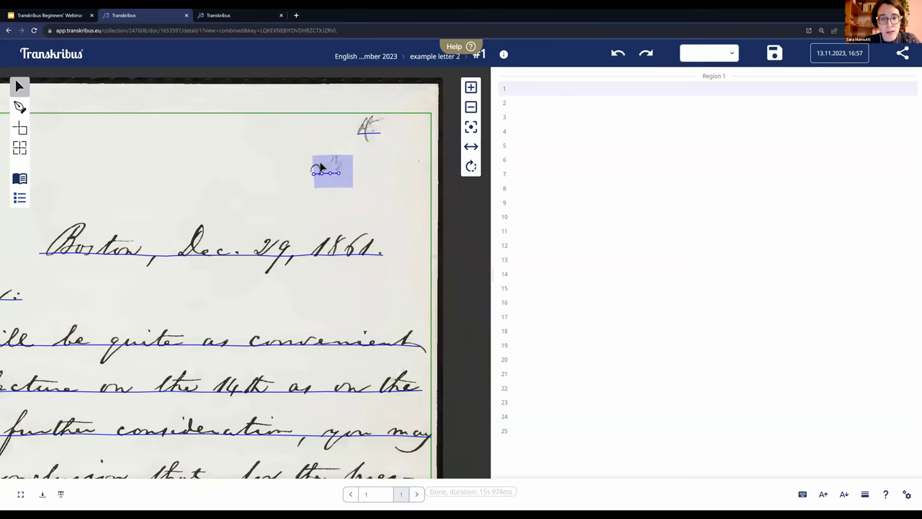
pyautogui.press('Delete')
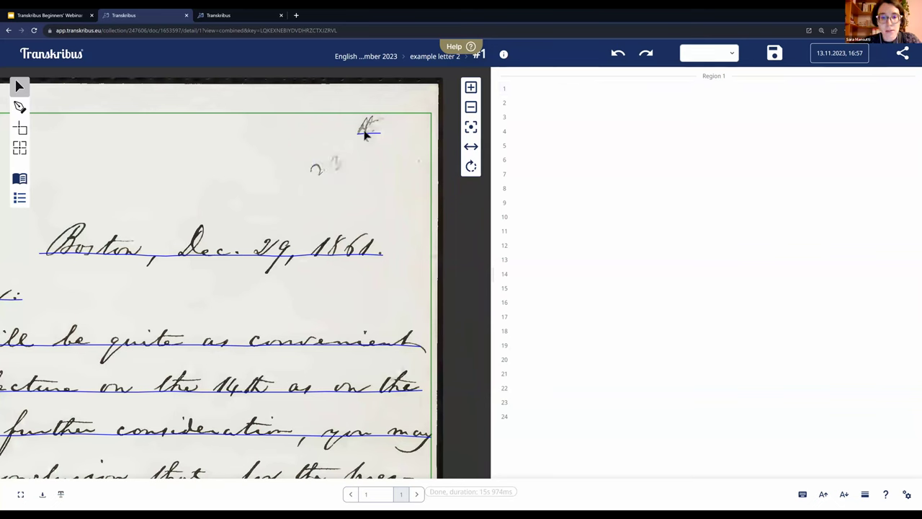
pyautogui.press('Delete')
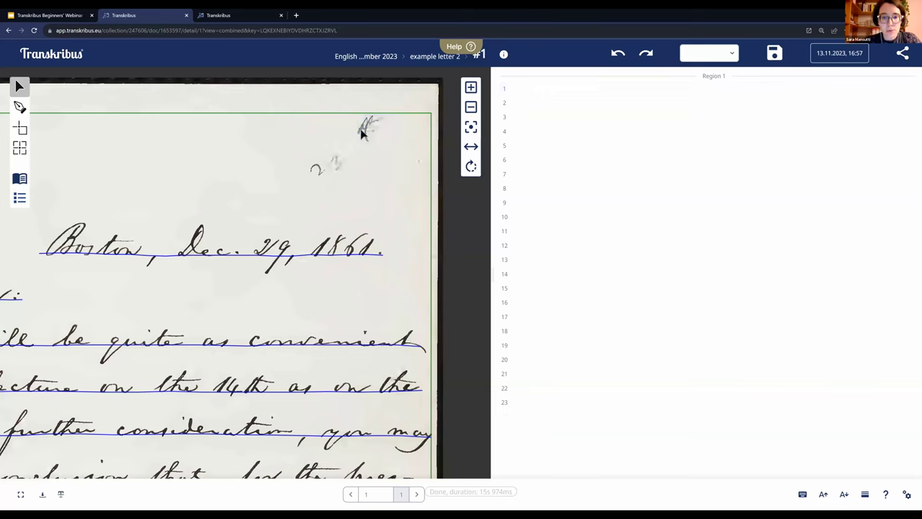
# - Transcribe the date line as "Boston, Dec. 29, 1861" and the following salutation line, ending it with a colon
pyautogui.click(72, 254)
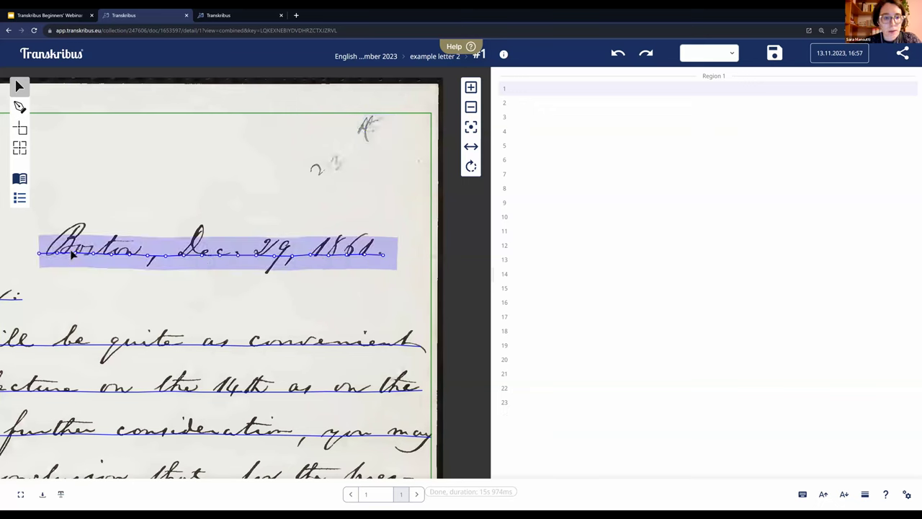
pyautogui.click(708, 90)
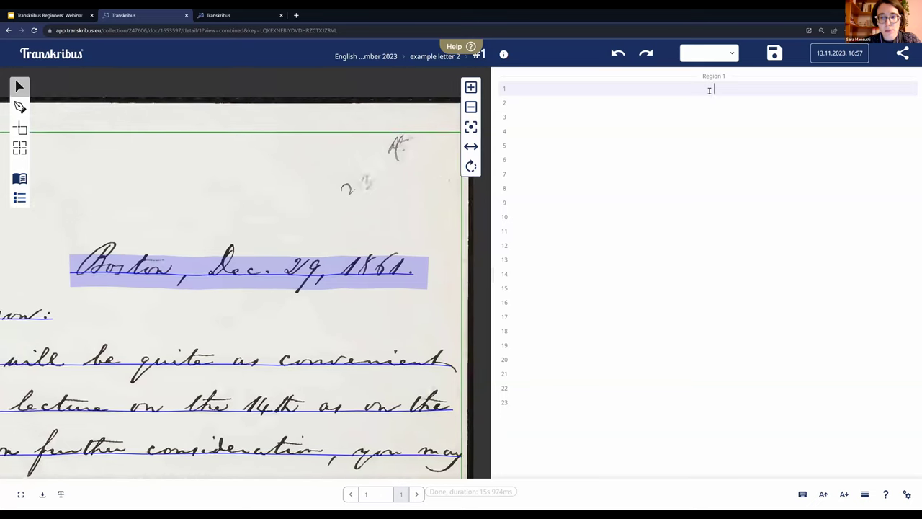
pyautogui.write('Boston,')
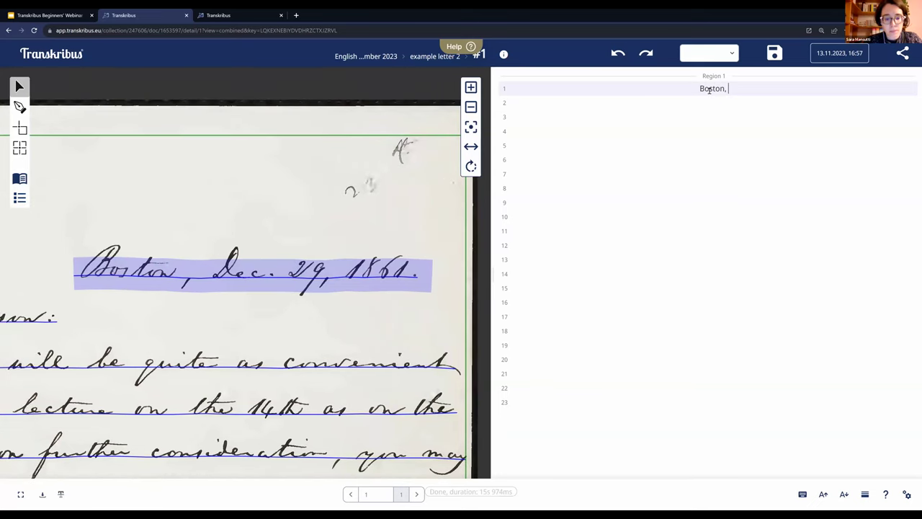
pyautogui.write(' Dec. 29')
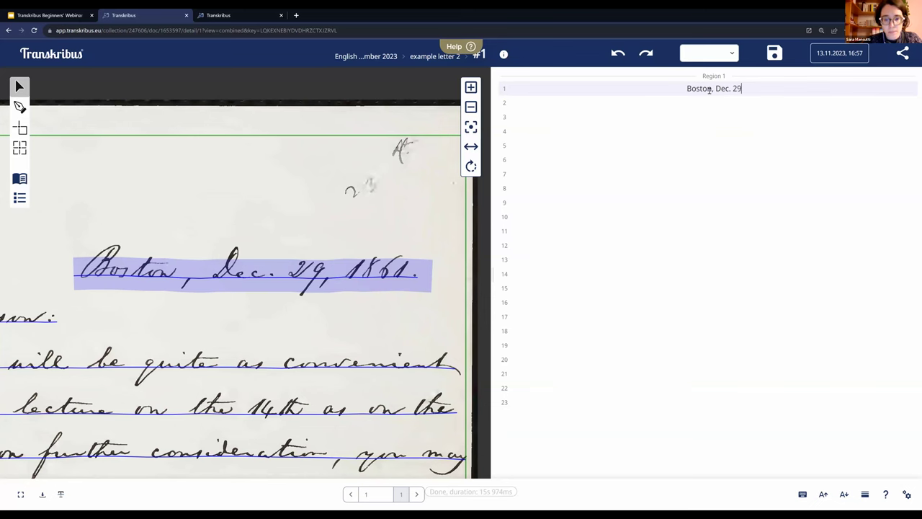
pyautogui.write(', 1861')
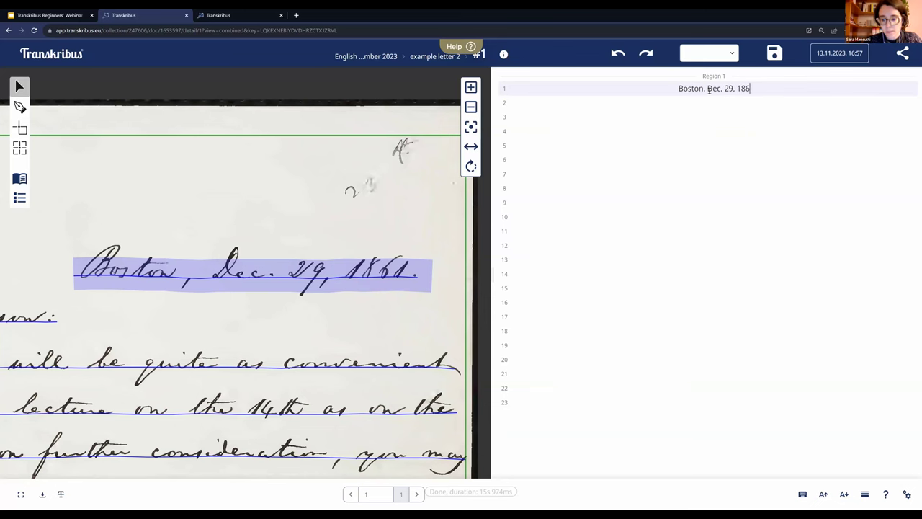
pyautogui.press('Return')
pyautogui.write('Dear Johnson')
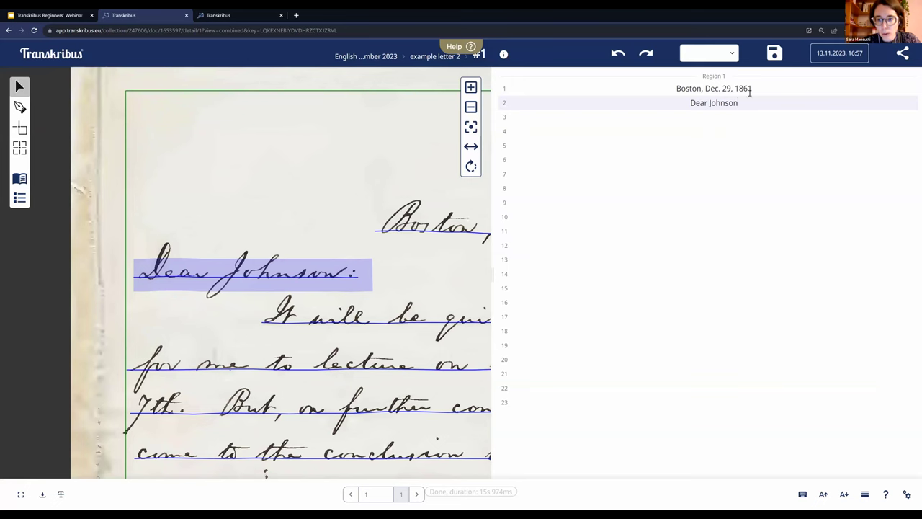
pyautogui.write(':')
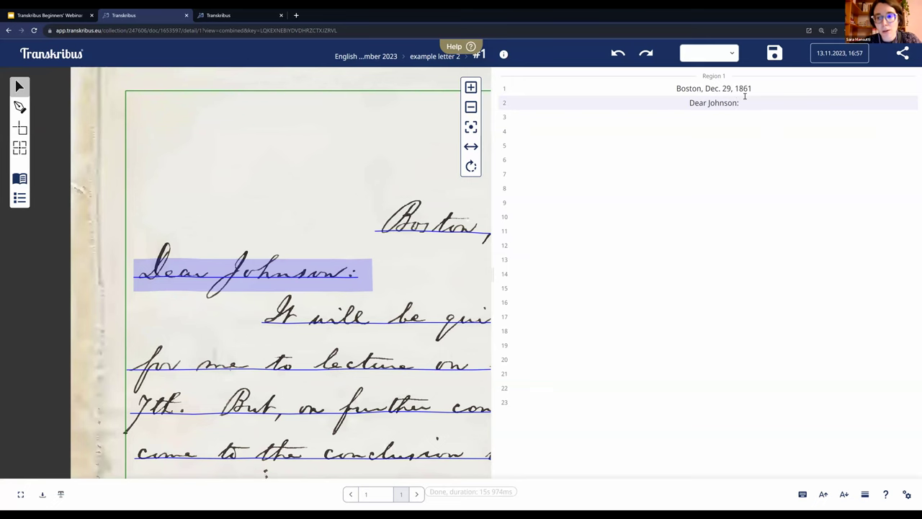
# - Highlight the letter line "It will be quite as convenient" to match it with its transcription line
pyautogui.moveTo(320, 226); pyautogui.dragTo(126, 199)
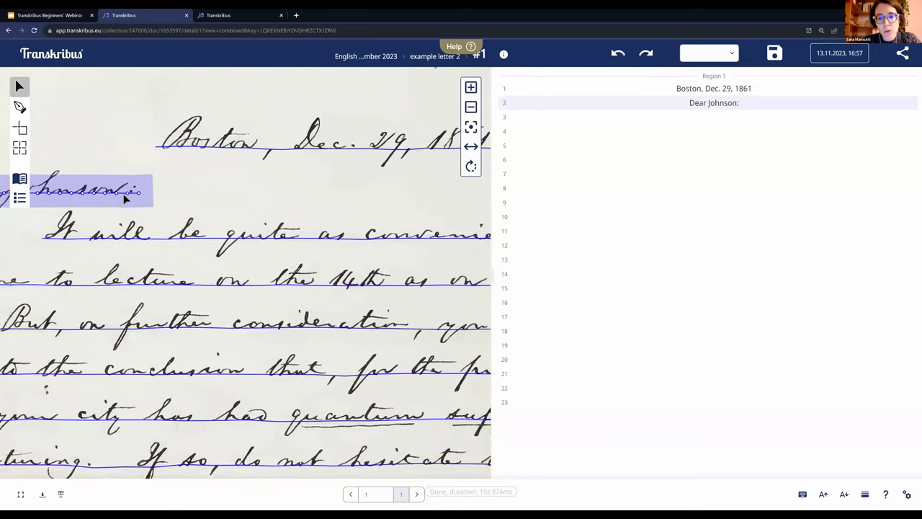
pyautogui.moveTo(258, 199); pyautogui.dragTo(167, 225)
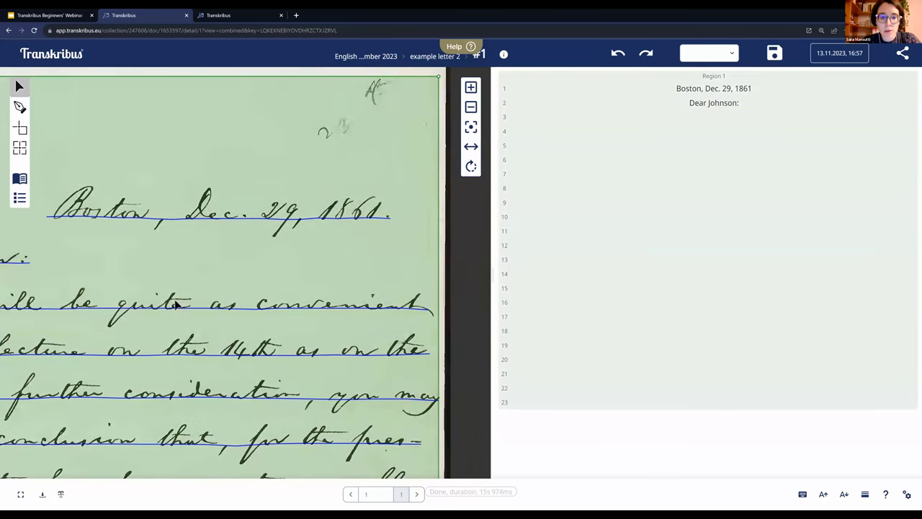
pyautogui.click(177, 305)
pyautogui.click(181, 307)
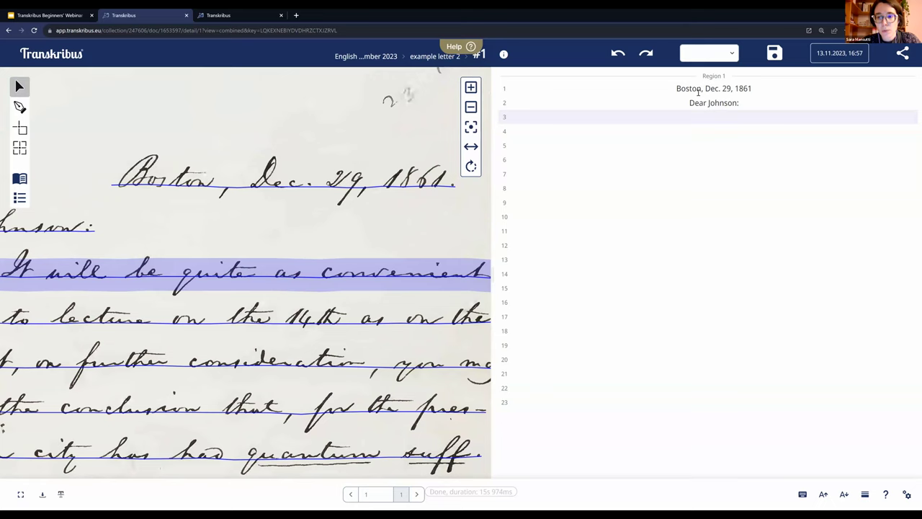
# - Add unclear to the quick-access tags and tag the word "Boston" in line 1 as unclear
pyautogui.click(696, 88)
pyautogui.doubleClick(696, 88)
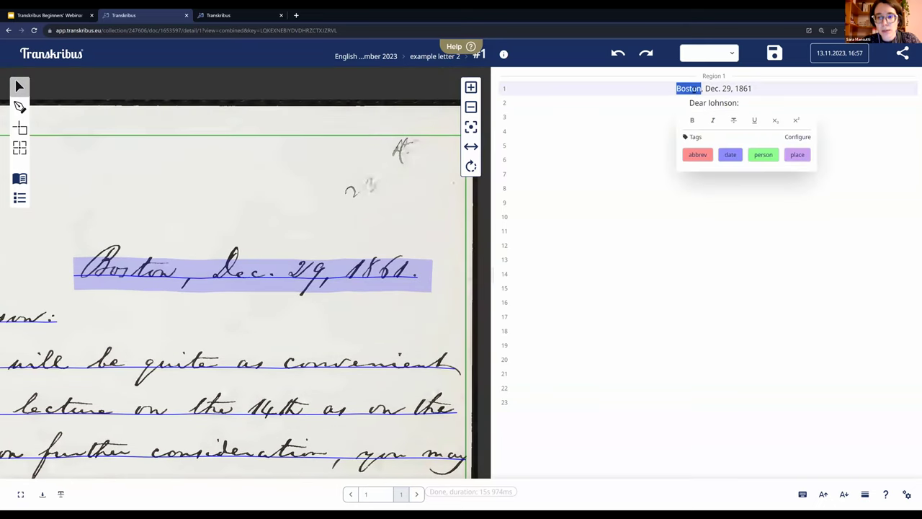
pyautogui.click(796, 137)
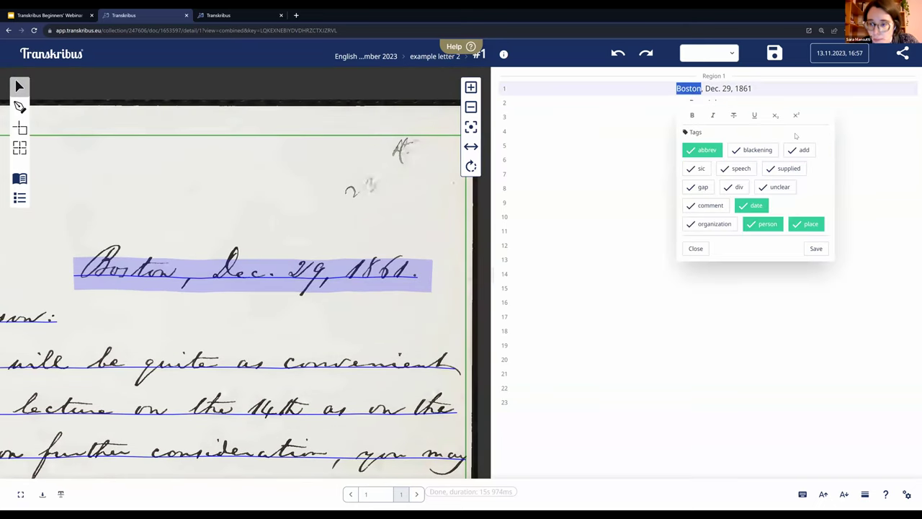
pyautogui.click(775, 189)
pyautogui.click(815, 248)
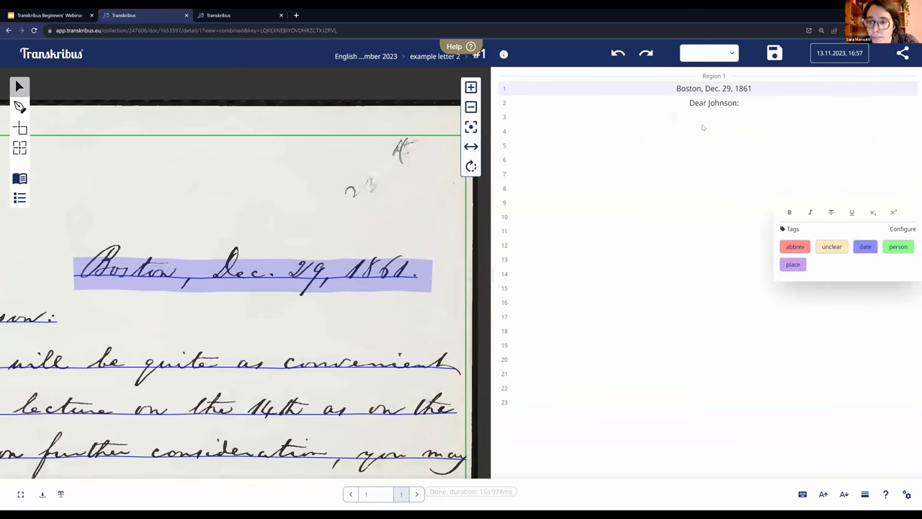
pyautogui.doubleClick(689, 88)
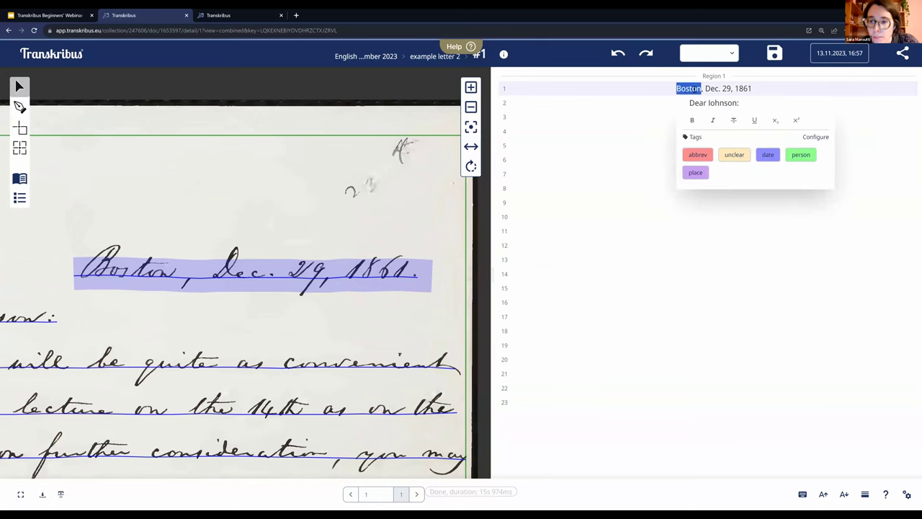
pyautogui.click(734, 154)
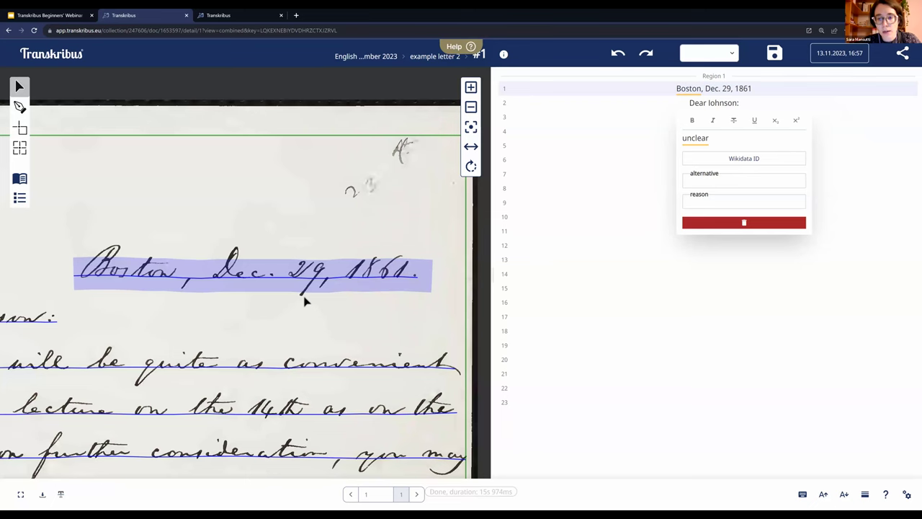
# - Review the configurable tags, including gap, for the colon in line 2, and show the attributes of the unclear tag on "Boston"
pyautogui.moveTo(745, 102); pyautogui.dragTo(736, 102)
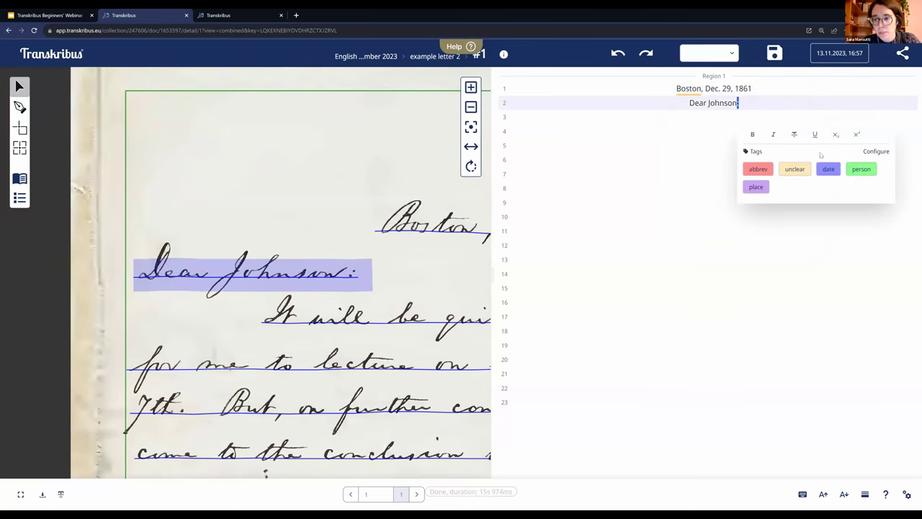
pyautogui.click(875, 151)
pyautogui.click(764, 203)
pyautogui.click(764, 202)
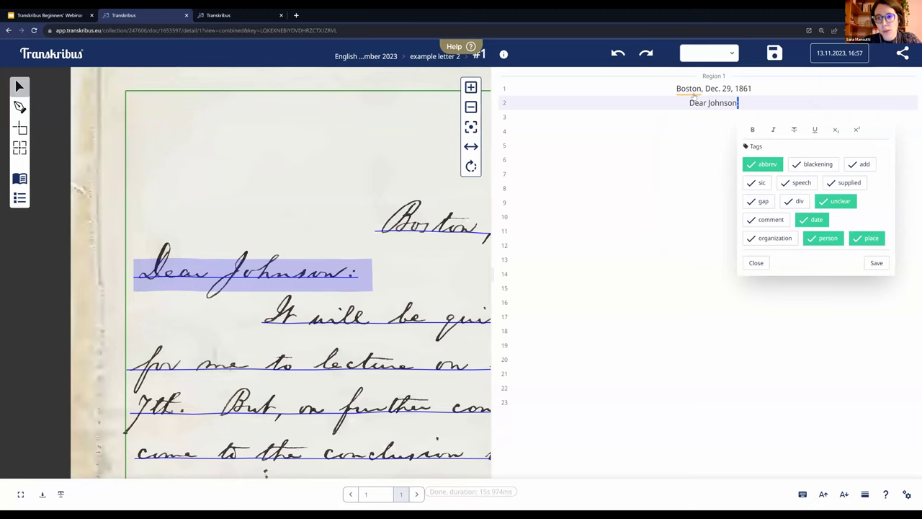
pyautogui.click(691, 93)
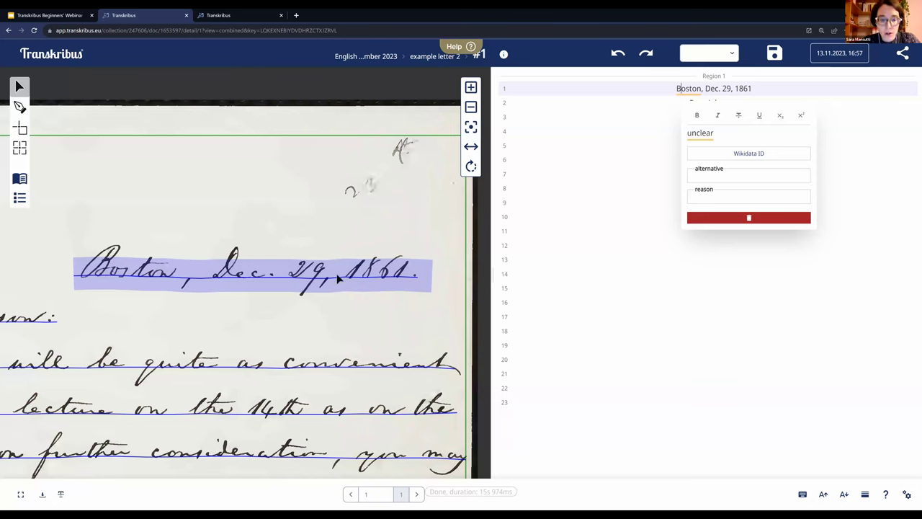
# - Leave the editor for the document's page overview, saving the changes, and reopen the letter page
pyautogui.click(430, 61)
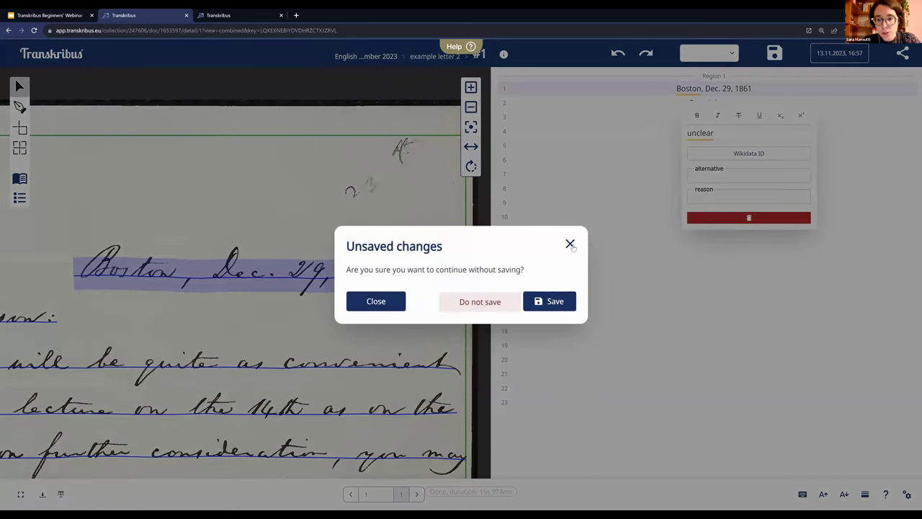
pyautogui.click(542, 301)
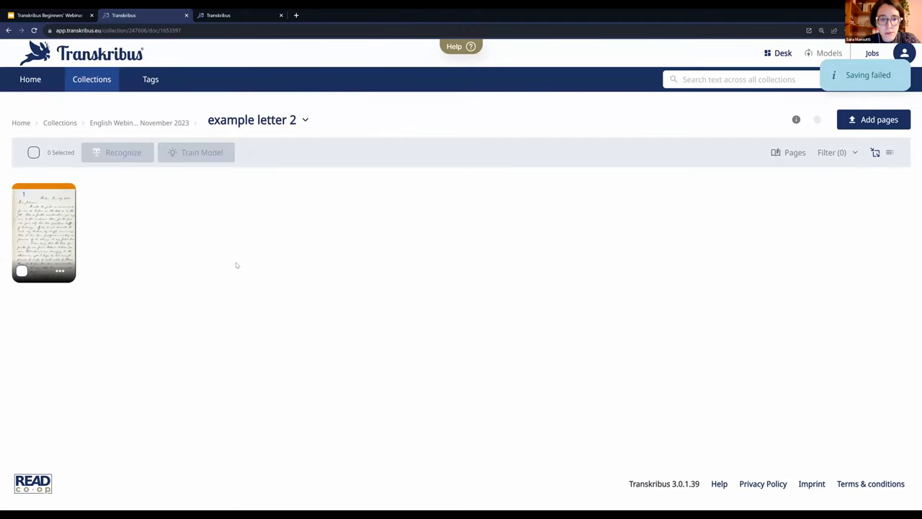
pyautogui.click(40, 234)
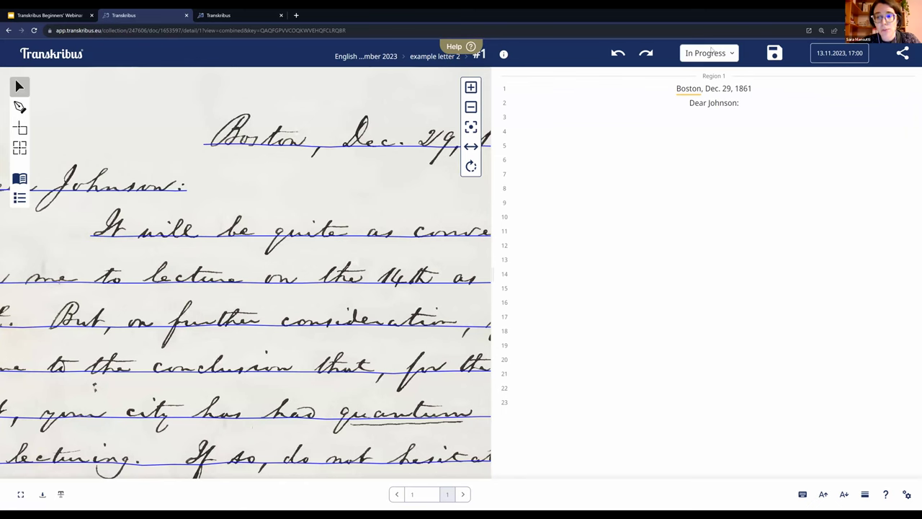
# - Examine the page status options, including Ground Truth, and inspect the underlined words "quantum suff." in line 7 of the letter
pyautogui.click(711, 51)
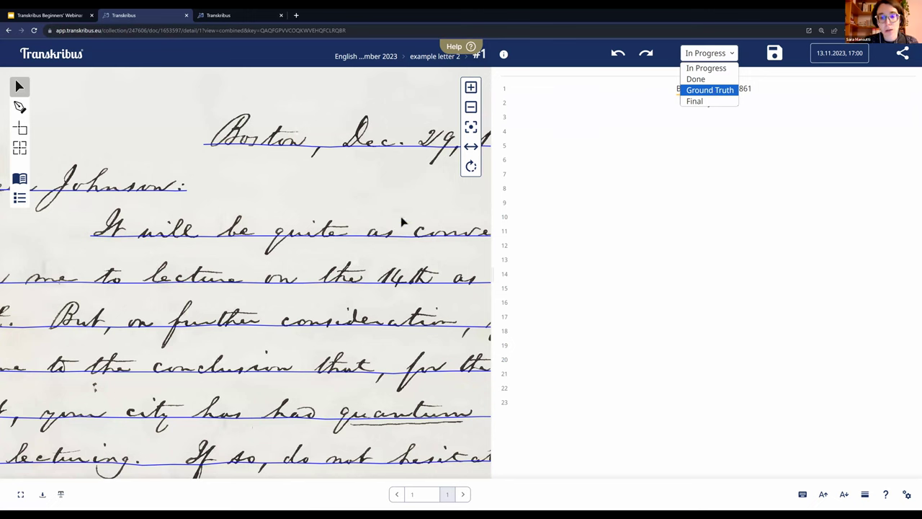
pyautogui.scroll(-2, 389, 251)
pyautogui.moveTo(389, 252); pyautogui.dragTo(200, 152)
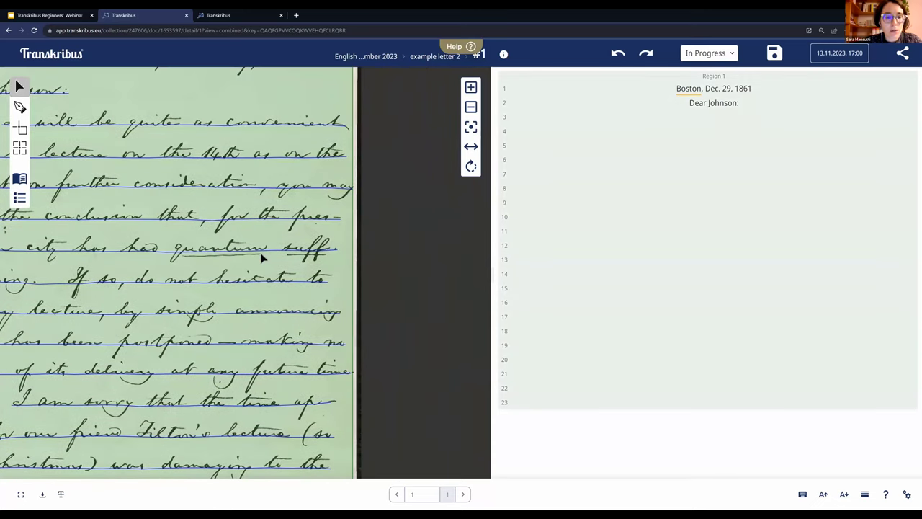
pyautogui.click(256, 252)
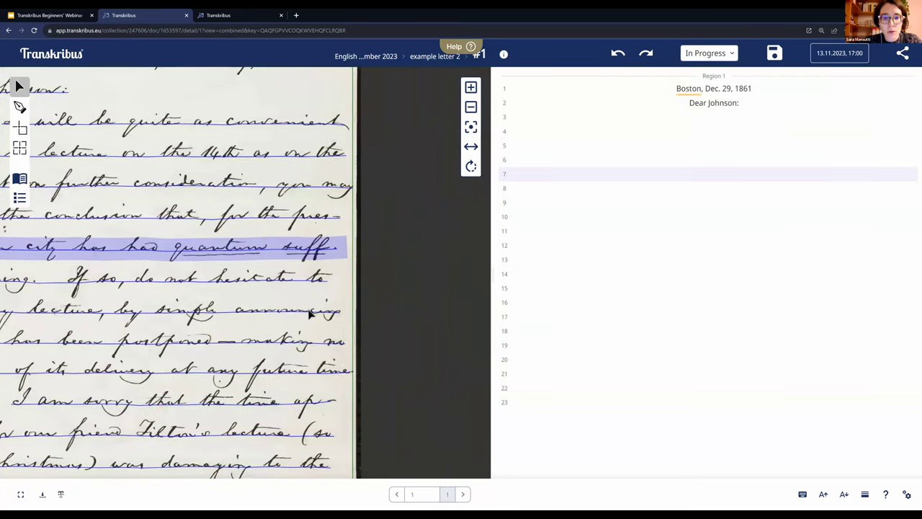
pyautogui.scroll(2, 389, 202)
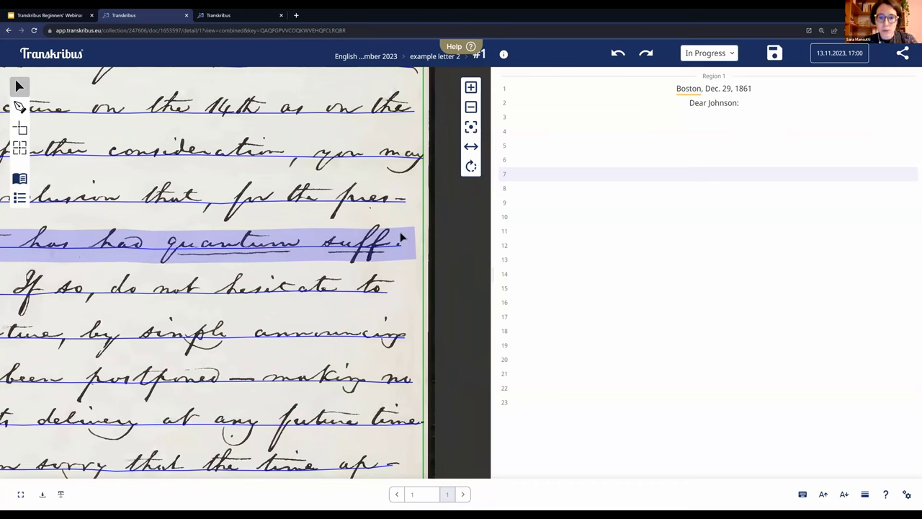
# - Return to the collection, open the page of the document "example letter", and fit more of the letter into view
pyautogui.click(392, 63)
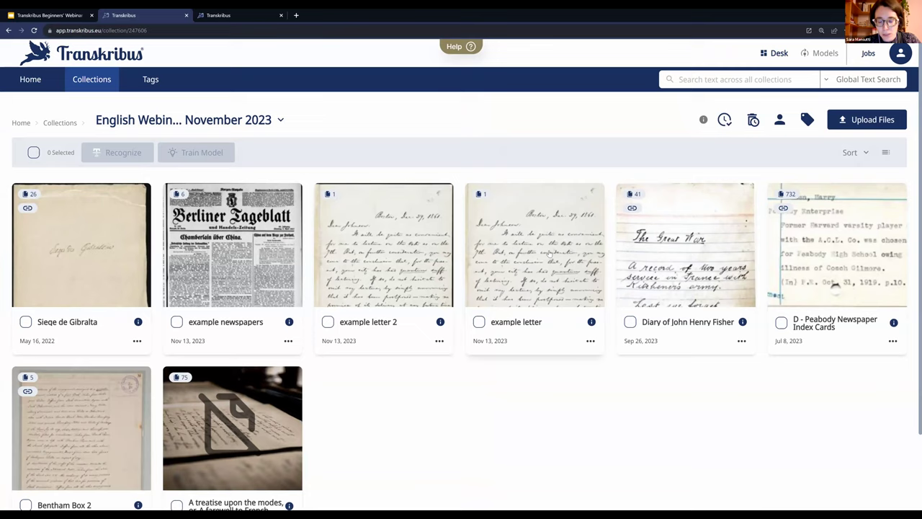
pyautogui.click(550, 252)
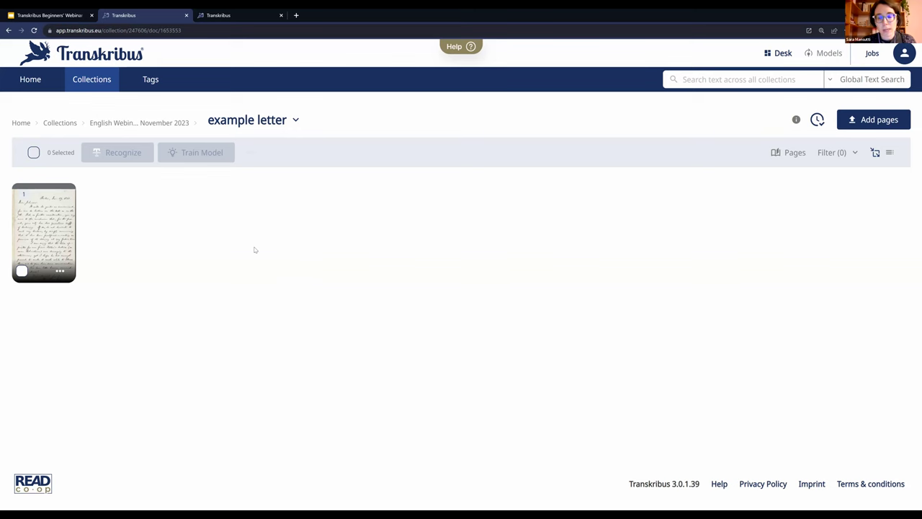
pyautogui.click(49, 241)
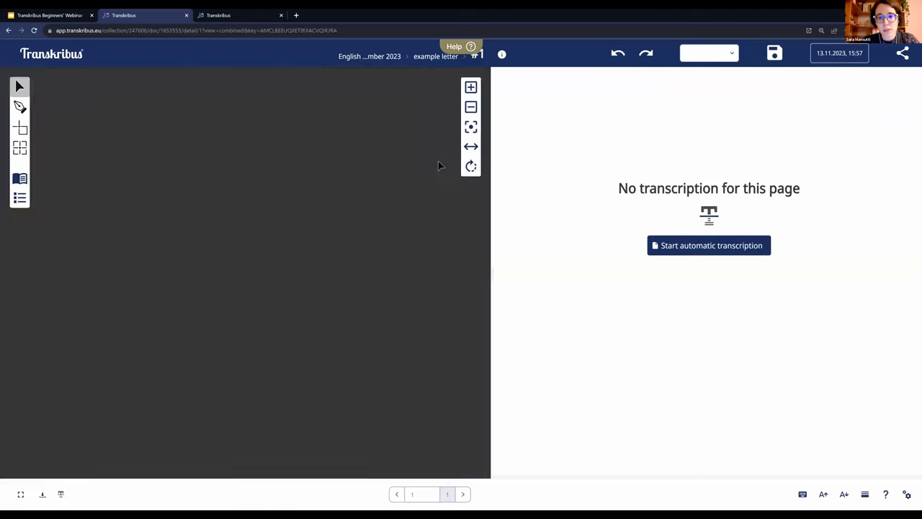
pyautogui.scroll(2, 350, 200)
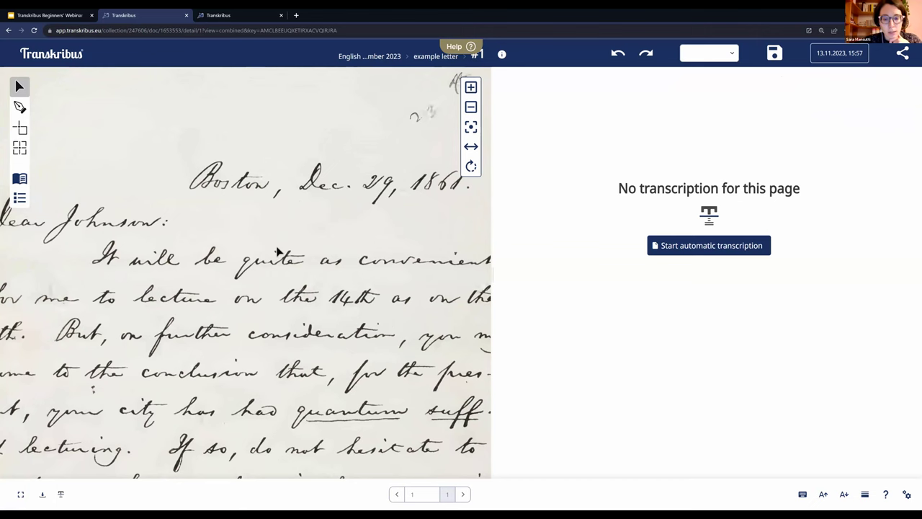
pyautogui.scroll(-2, 295, 310)
pyautogui.scroll(-1, 295, 310)
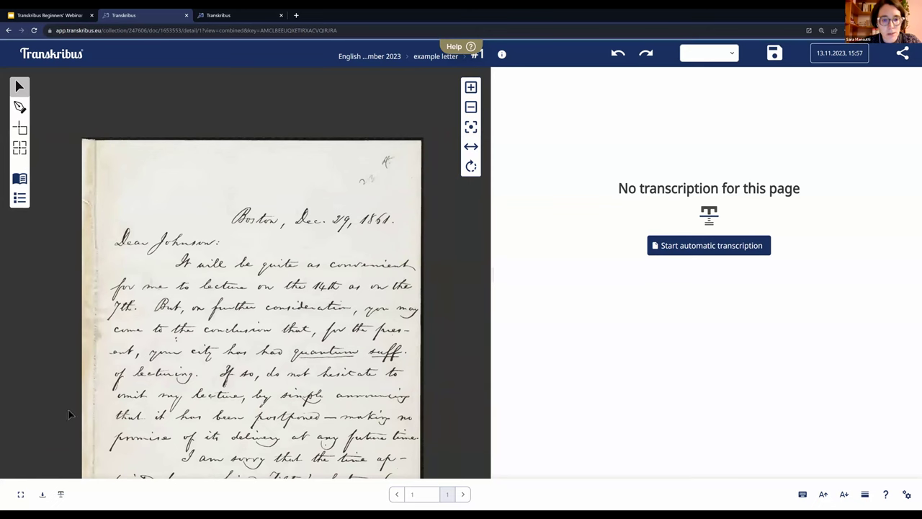
# - Start text recognition of the "example letter" page with the public model The English Eagle
pyautogui.click(61, 495)
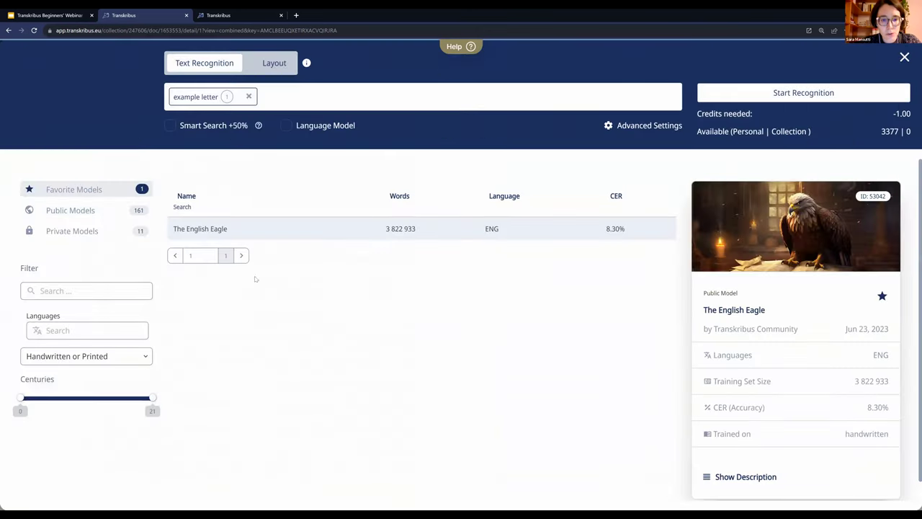
pyautogui.click(772, 95)
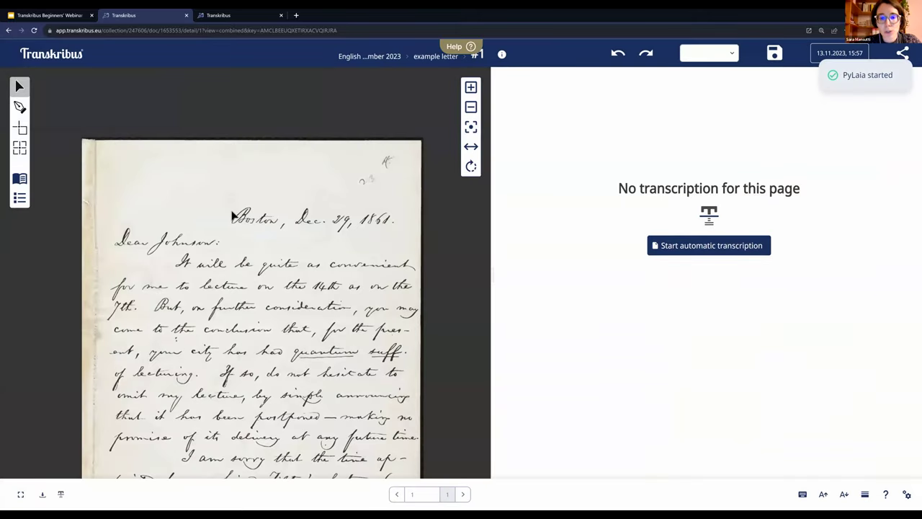
pyautogui.moveTo(223, 182); pyautogui.dragTo(220, 140)
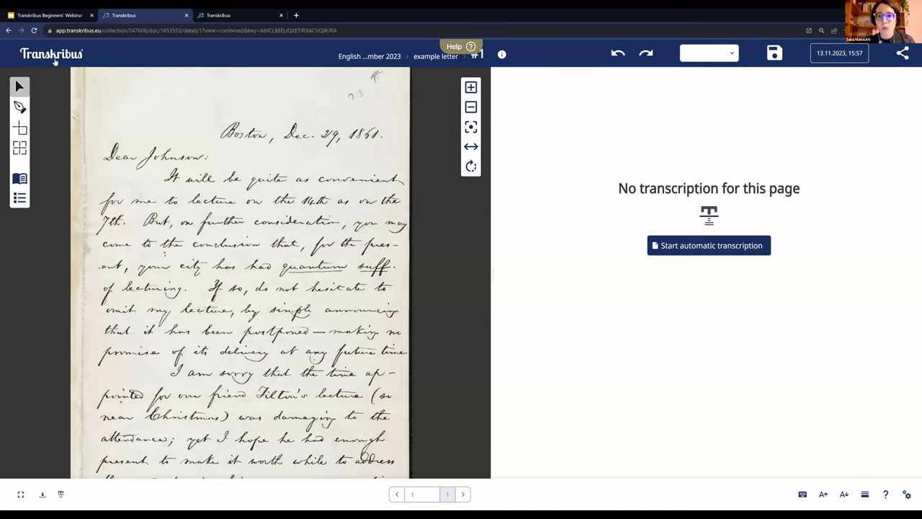
# - Check the text recognition job for "example letter" among the server jobs and reopen the letter page from it
pyautogui.click(437, 55)
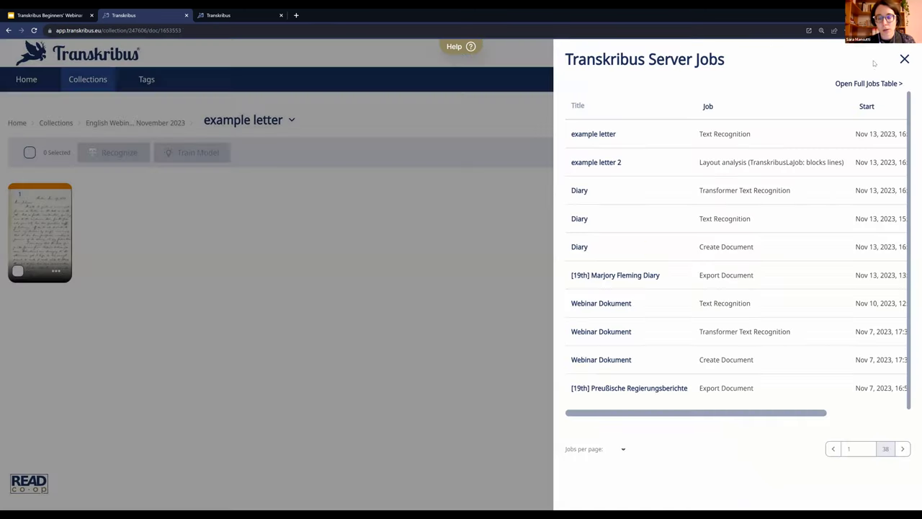
pyautogui.hscroll(5, 752, 150)
pyautogui.hscroll(-5, 753, 150)
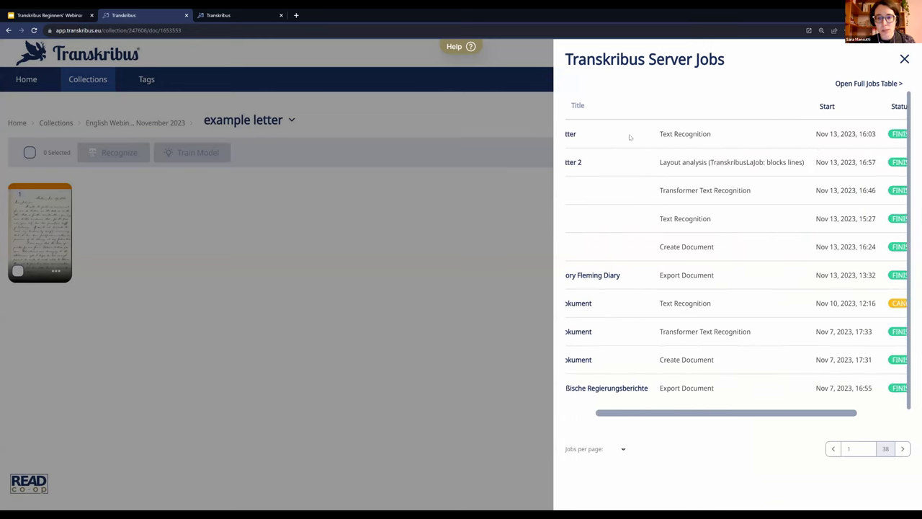
pyautogui.click(609, 135)
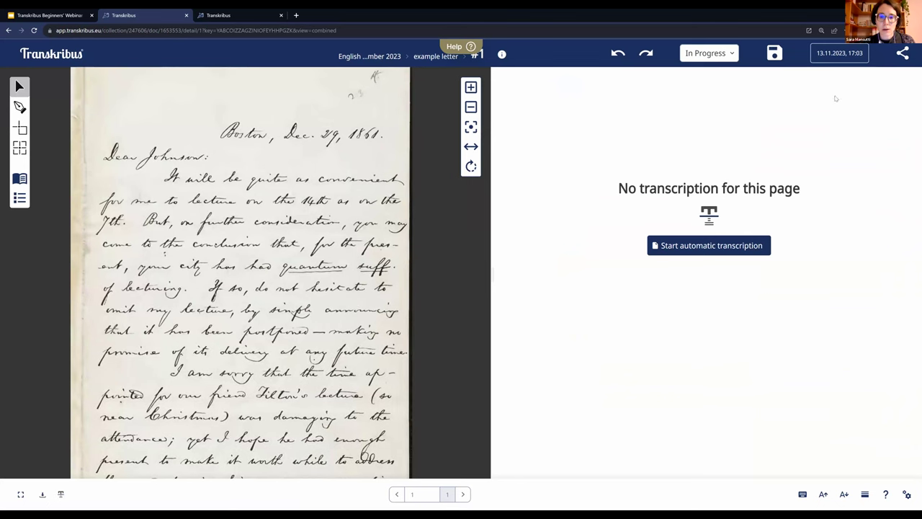
# - View the page's version history and compare lines 4 to 6 of the automatic transcription with the letter image
pyautogui.click(856, 56)
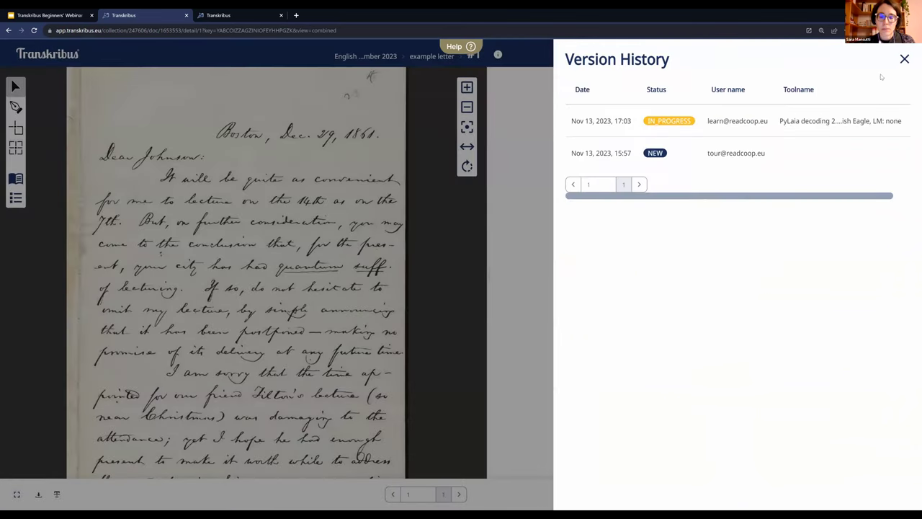
pyautogui.click(905, 59)
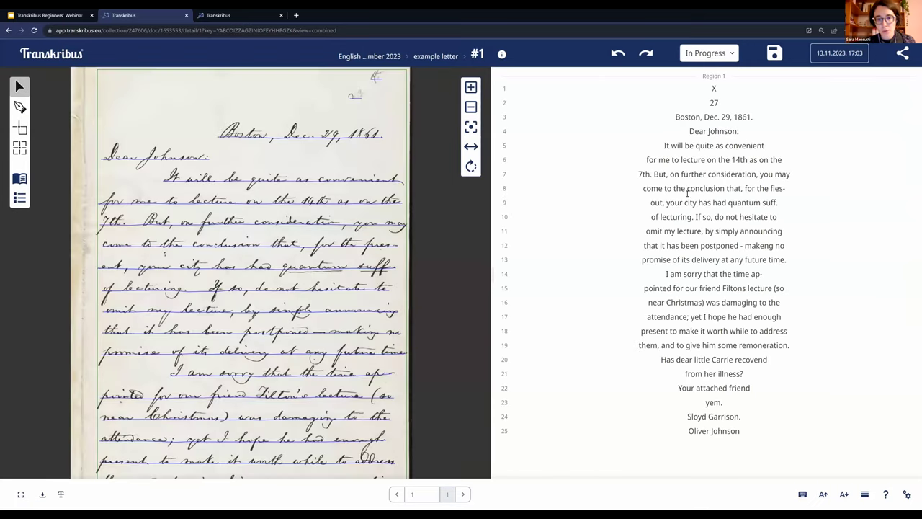
pyautogui.click(706, 131)
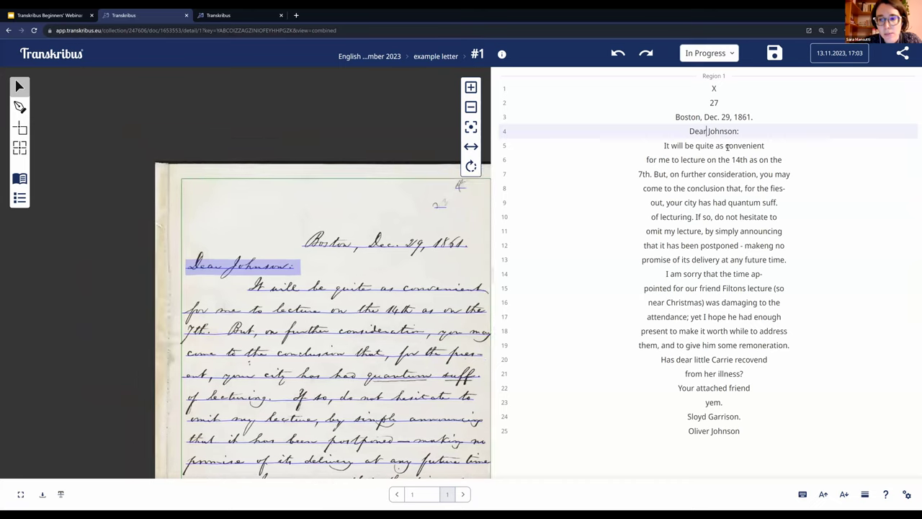
pyautogui.click(727, 147)
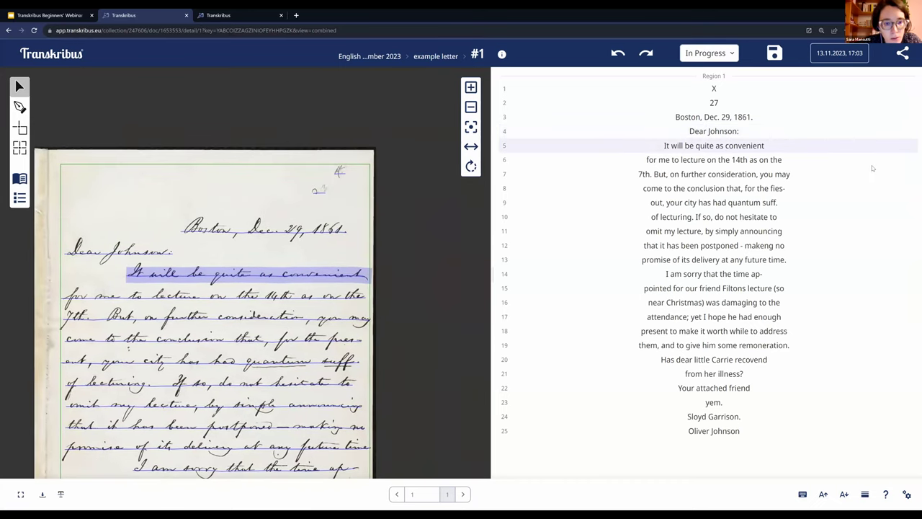
pyautogui.click(784, 160)
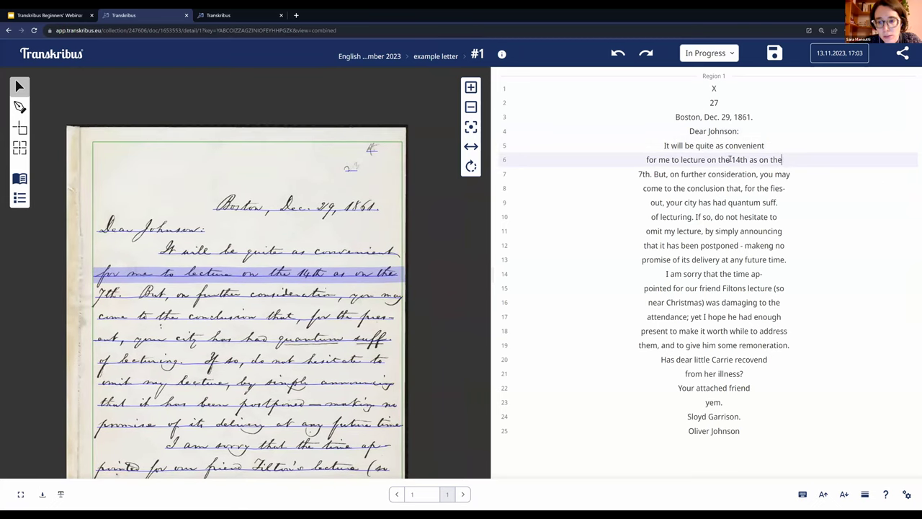
# - Correct the transcription of line 1 to "4" and of line 2 to "23"
pyautogui.click(721, 88)
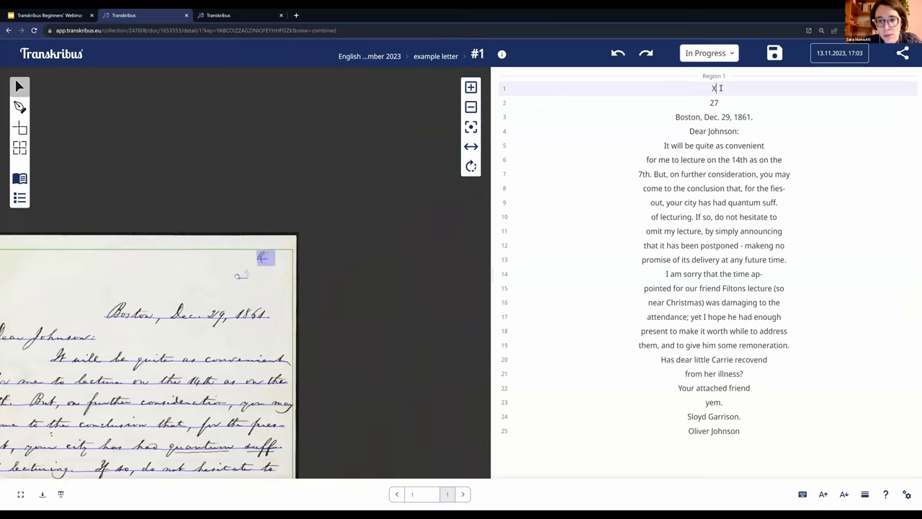
pyautogui.press('BackSpace')
pyautogui.write('4')
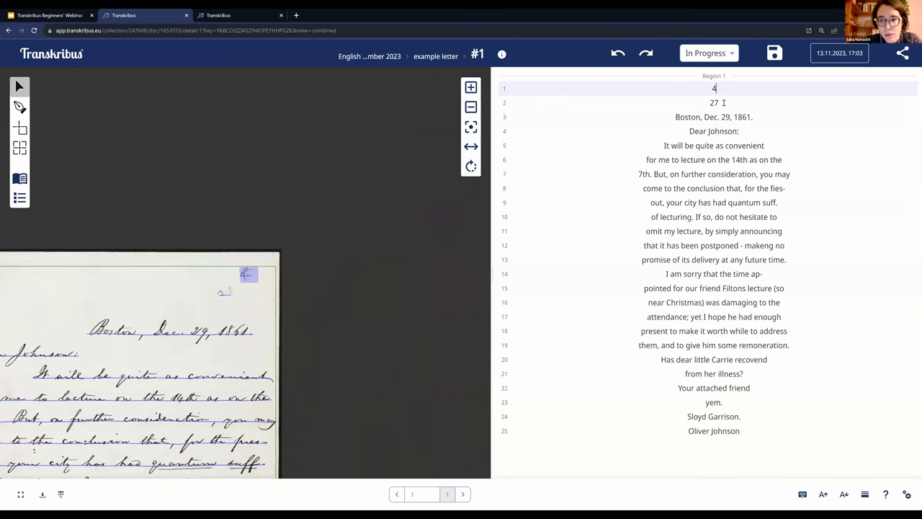
pyautogui.click(724, 102)
pyautogui.press('BackSpace')
pyautogui.write('3')
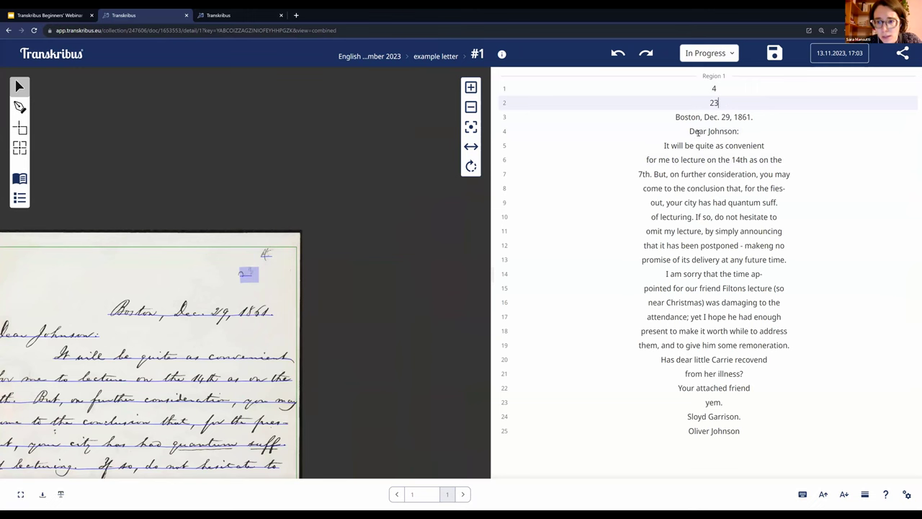
# - Format line 9 of the transcription by underlining "quantum" and striking through "suff"
pyautogui.click(703, 188)
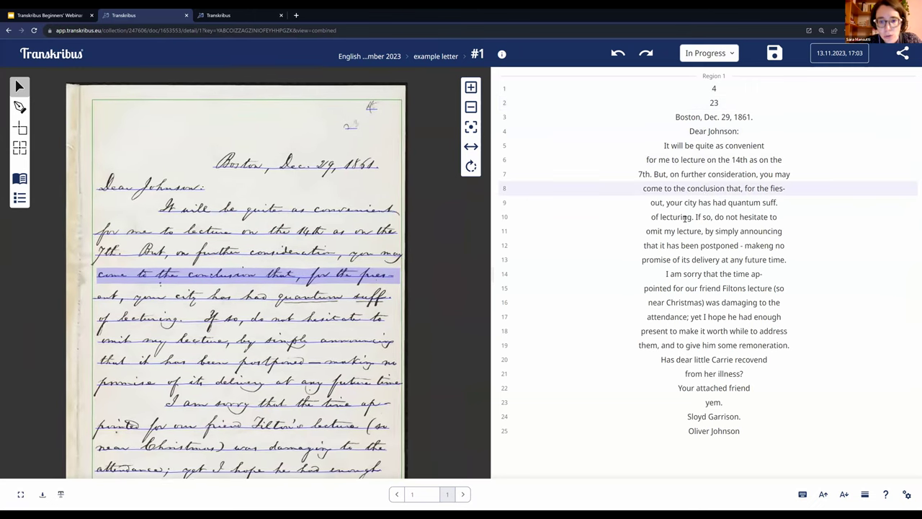
pyautogui.press('Down')
pyautogui.press('Down')
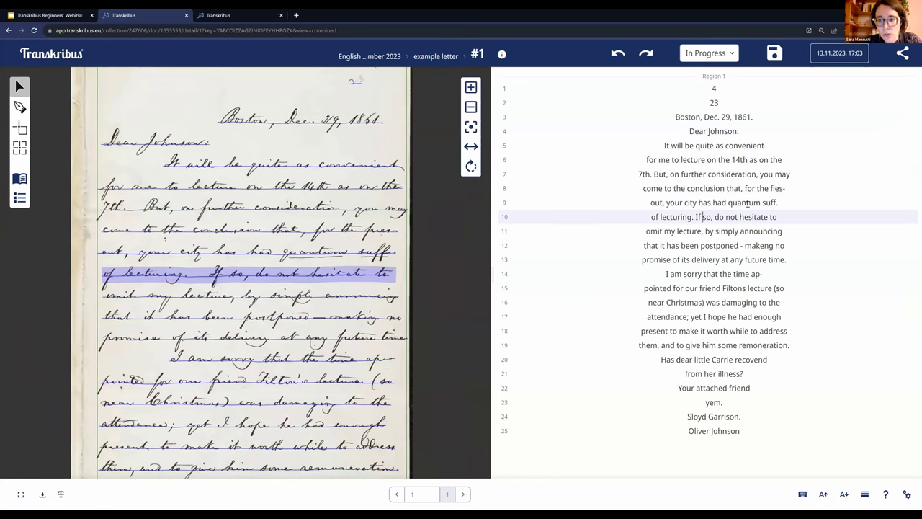
pyautogui.doubleClick(748, 204)
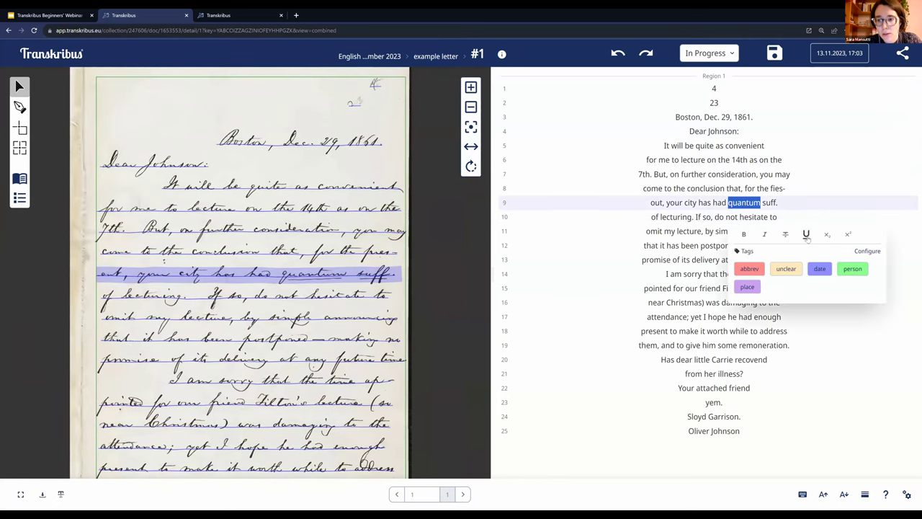
pyautogui.click(808, 234)
pyautogui.moveTo(763, 202); pyautogui.dragTo(776, 203)
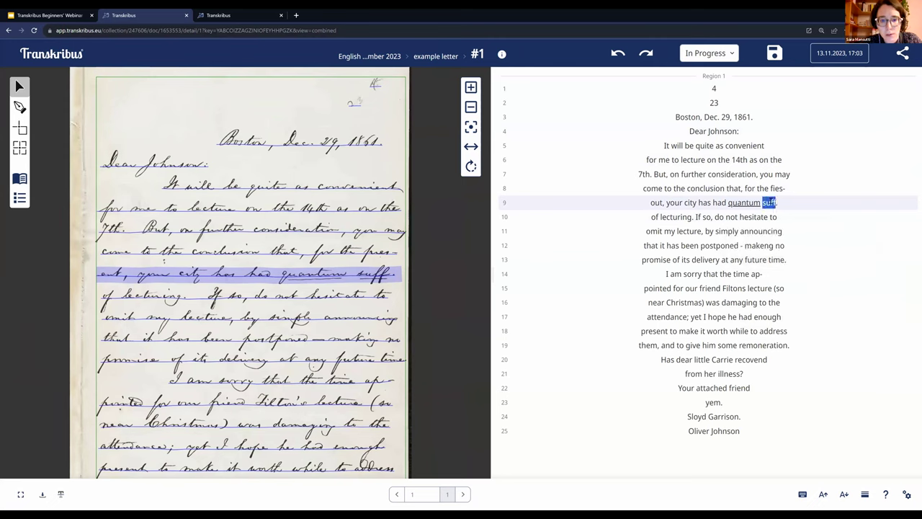
pyautogui.click(820, 238)
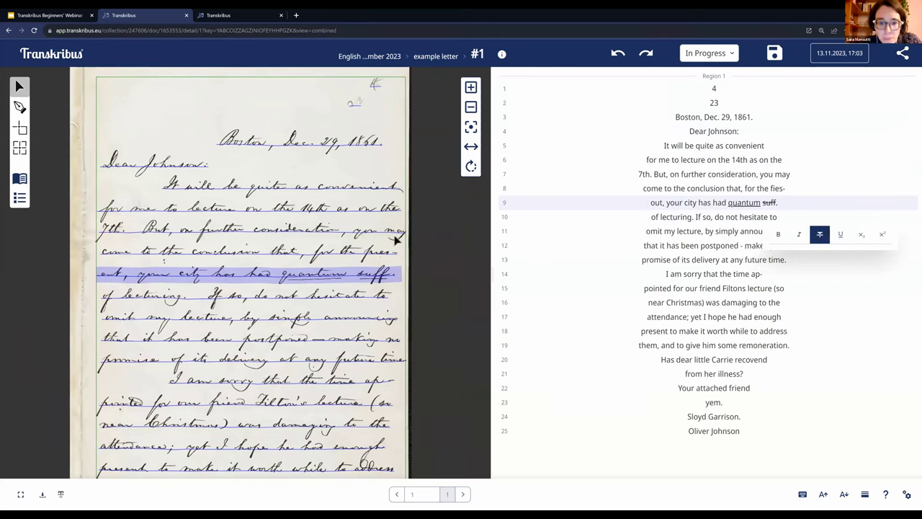
# - Correct the first letter of the signature in line 24 to "L", checking it against the enlarged letter image
pyautogui.scroll(-5, 396, 240)
pyautogui.moveTo(322, 237); pyautogui.dragTo(315, 168)
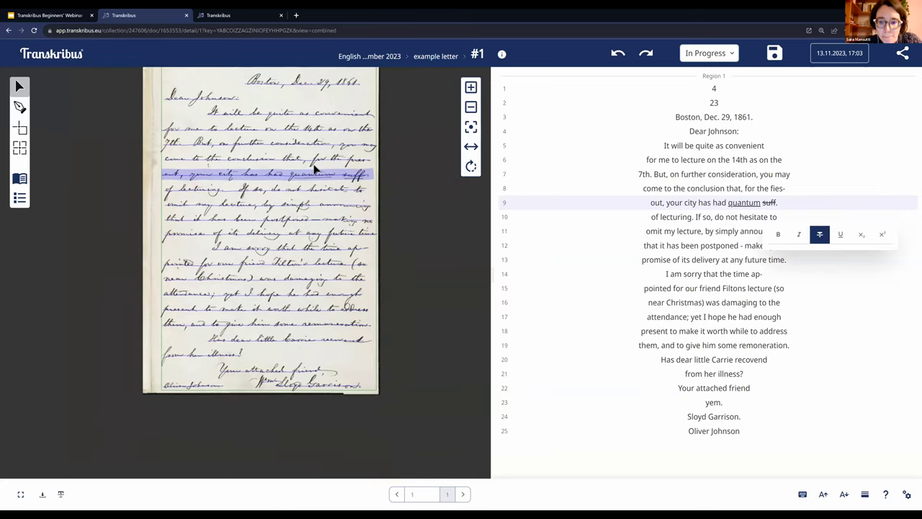
pyautogui.scroll(2, 315, 168)
pyautogui.click(736, 373)
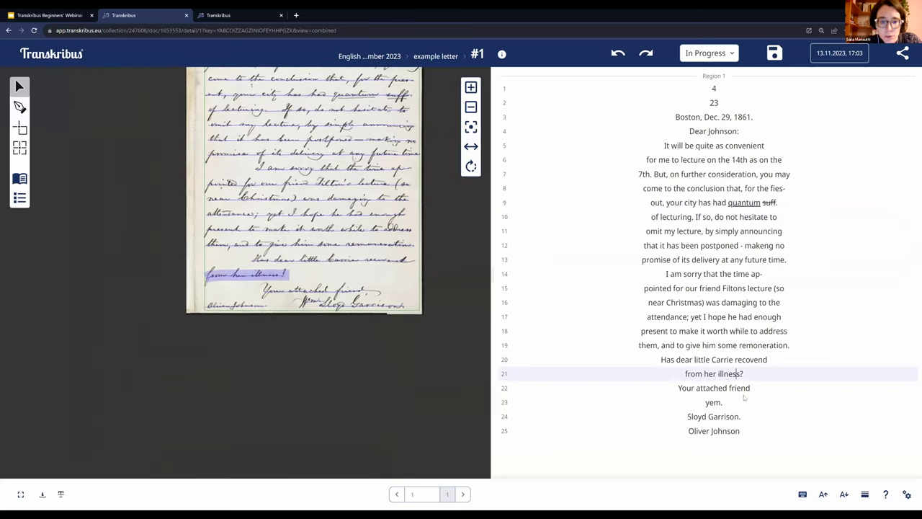
pyautogui.click(726, 417)
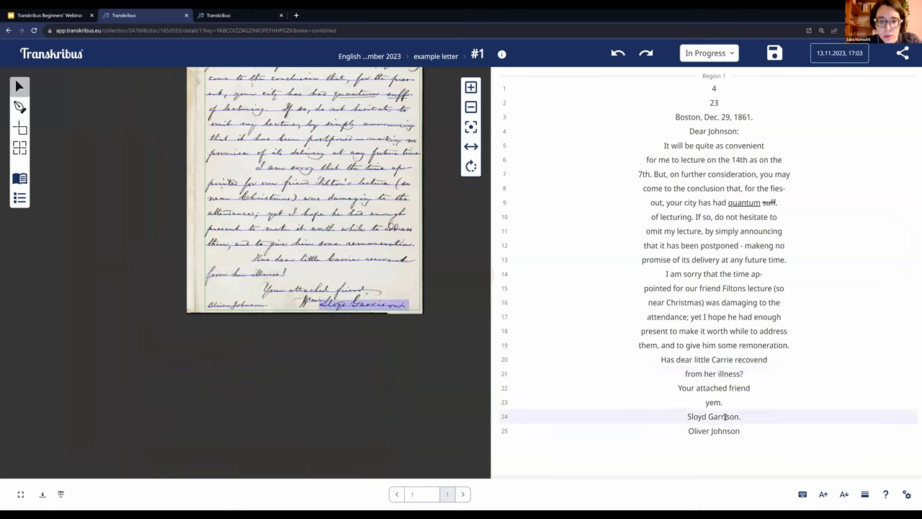
pyautogui.scroll(3, 182, 284)
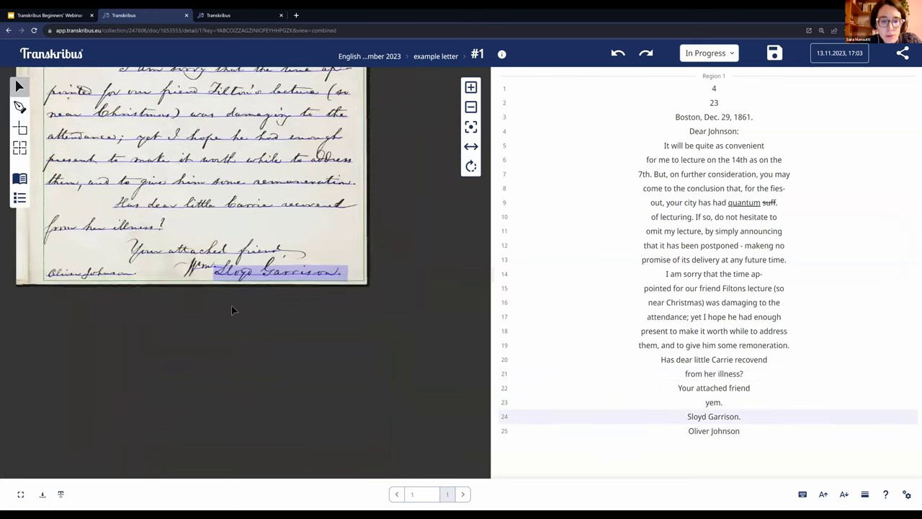
pyautogui.scroll(4, 231, 305)
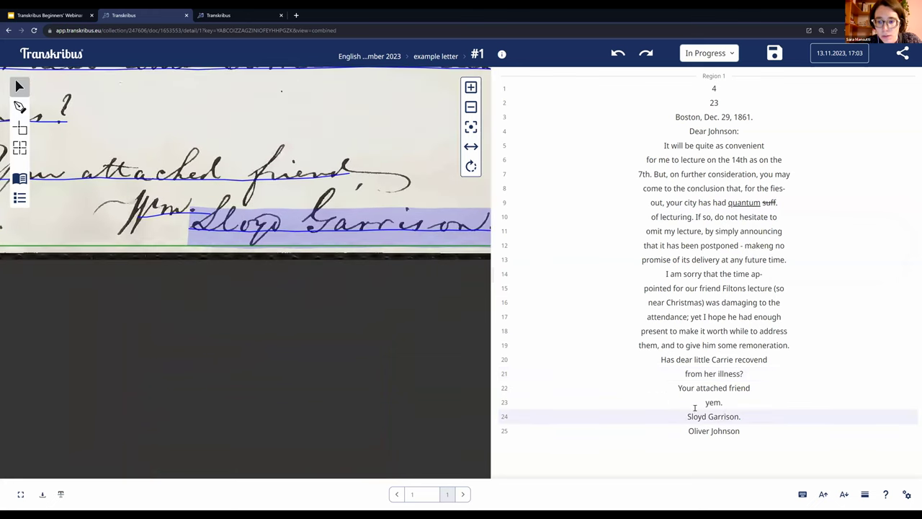
pyautogui.press('BackSpace')
pyautogui.write('L')
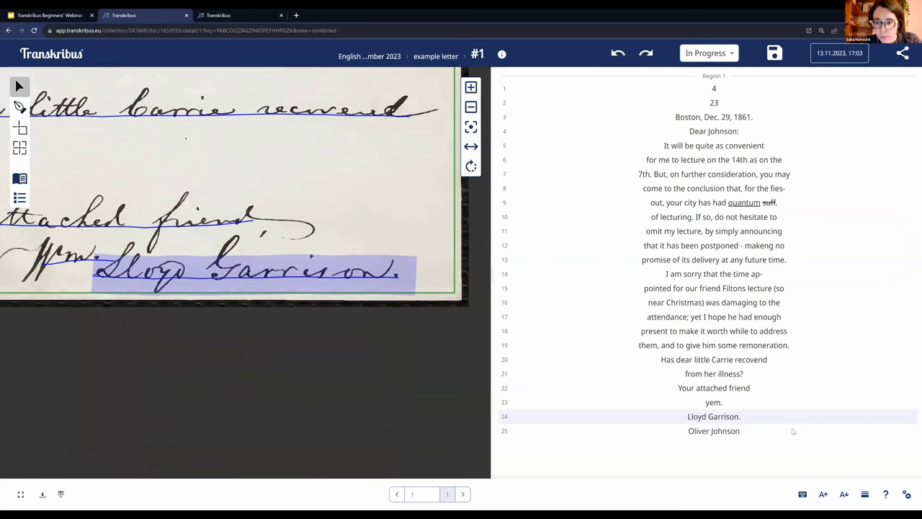
# - Save the corrected letter page with the status Ground Truth
pyautogui.click(721, 59)
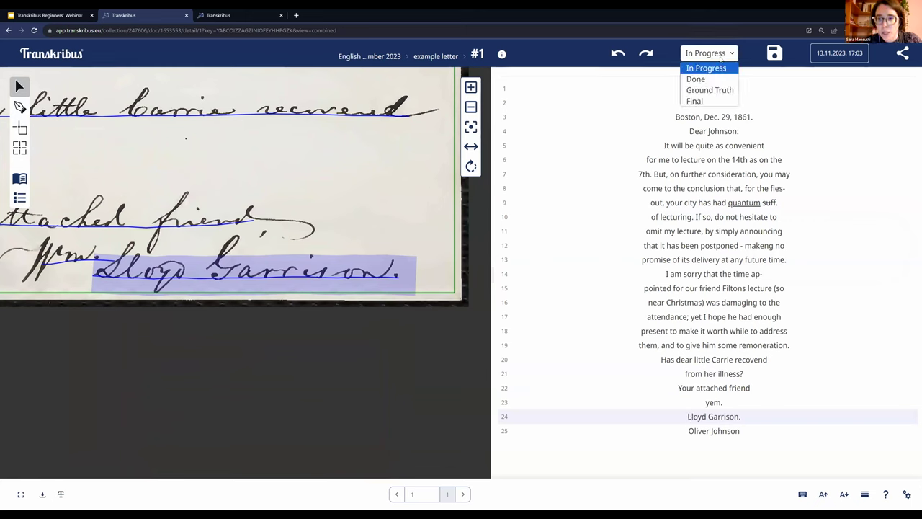
pyautogui.click(715, 69)
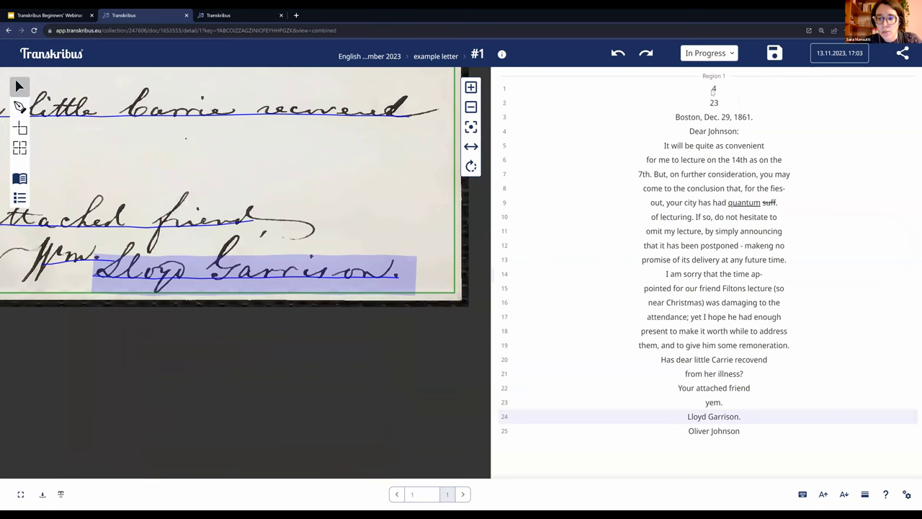
pyautogui.click(723, 56)
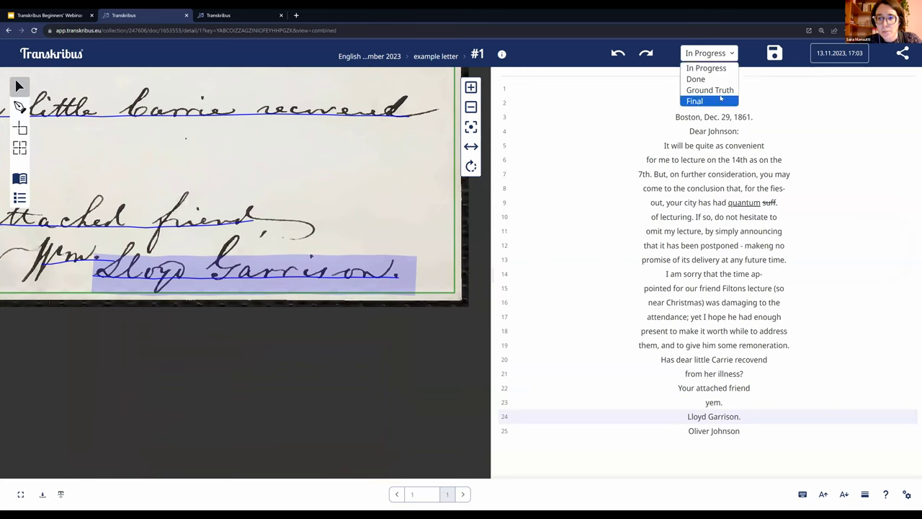
pyautogui.click(723, 92)
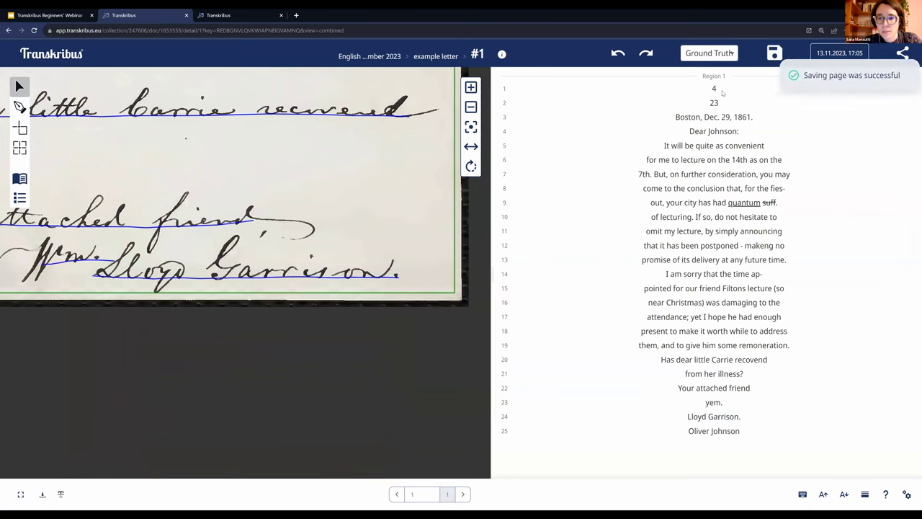
# - Leave the letter for the model training dashboard and start training a new text recognition model
pyautogui.click(391, 57)
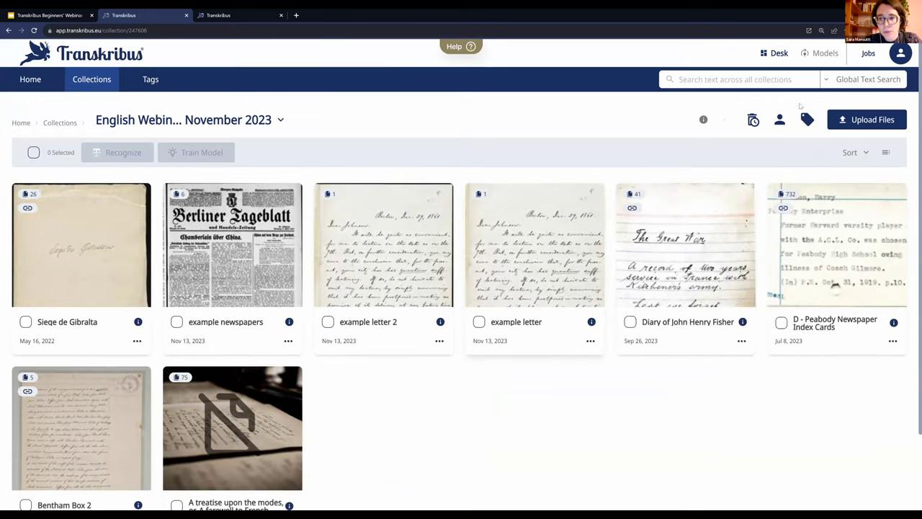
pyautogui.click(826, 57)
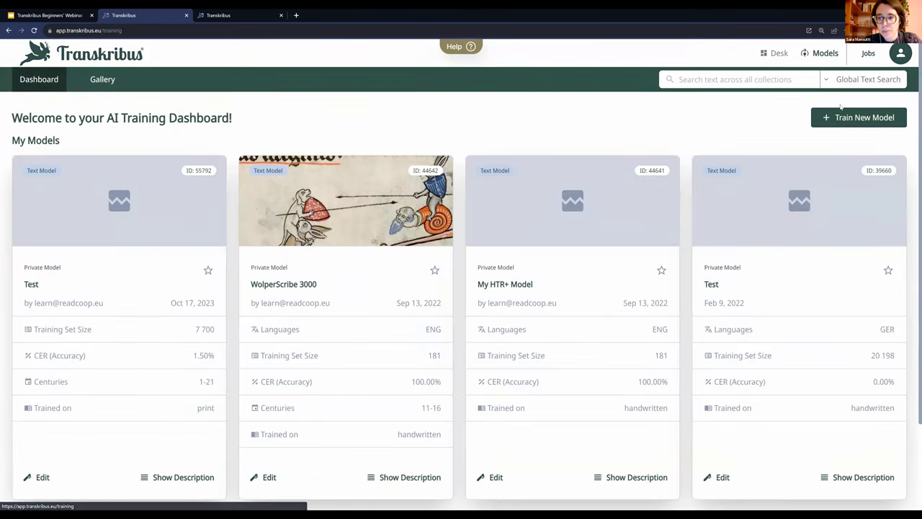
pyautogui.click(851, 117)
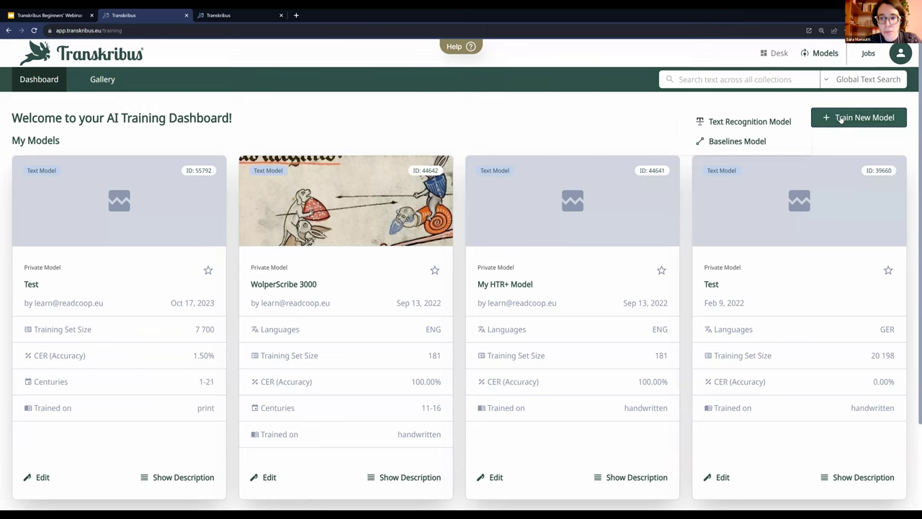
pyautogui.click(747, 123)
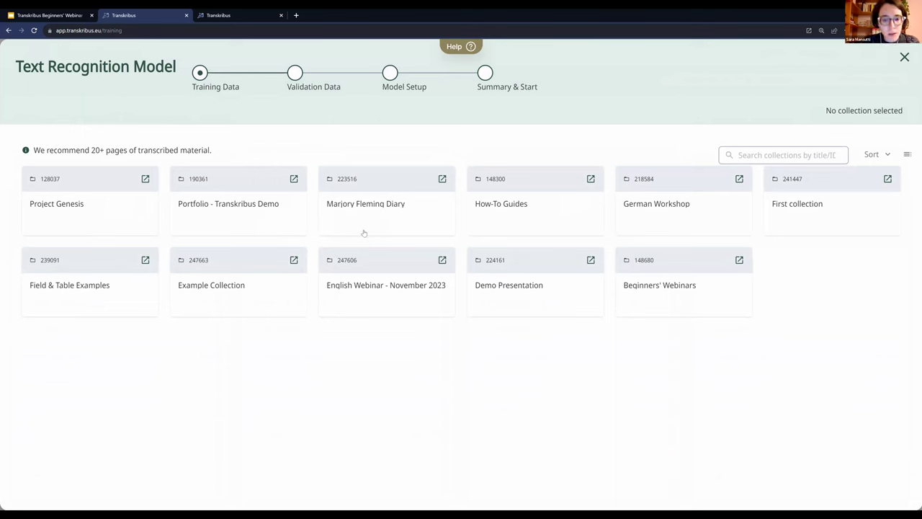
# - Open the "English Webinar - November 2023" collection for training data and switch its transcription status to Ground Truth
pyautogui.click(363, 290)
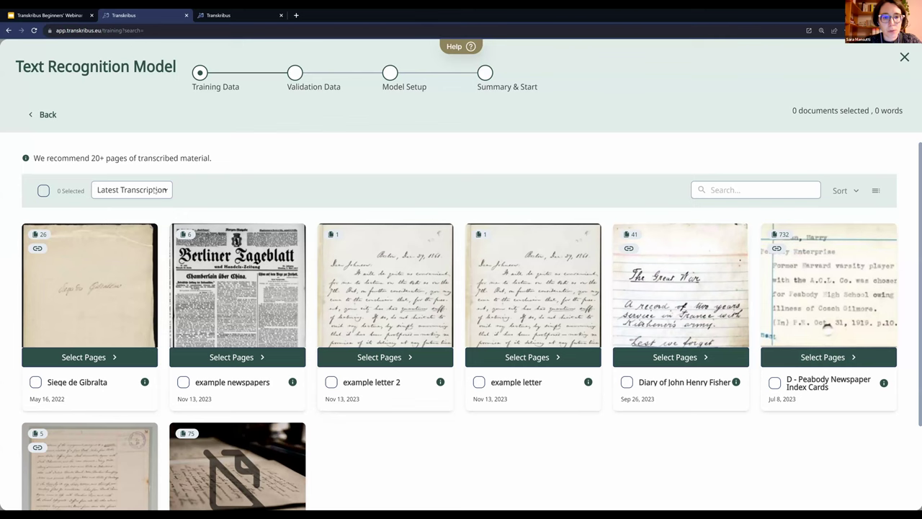
pyautogui.click(155, 191)
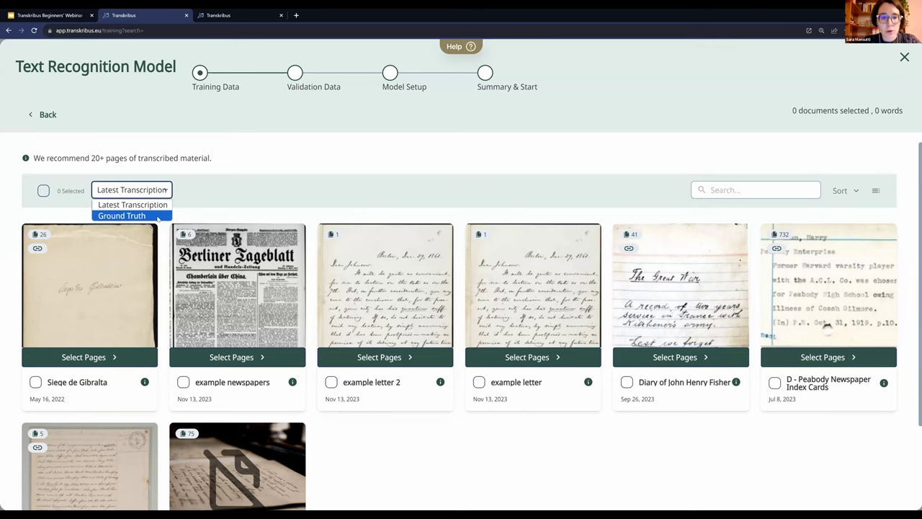
pyautogui.click(122, 216)
pyautogui.click(542, 304)
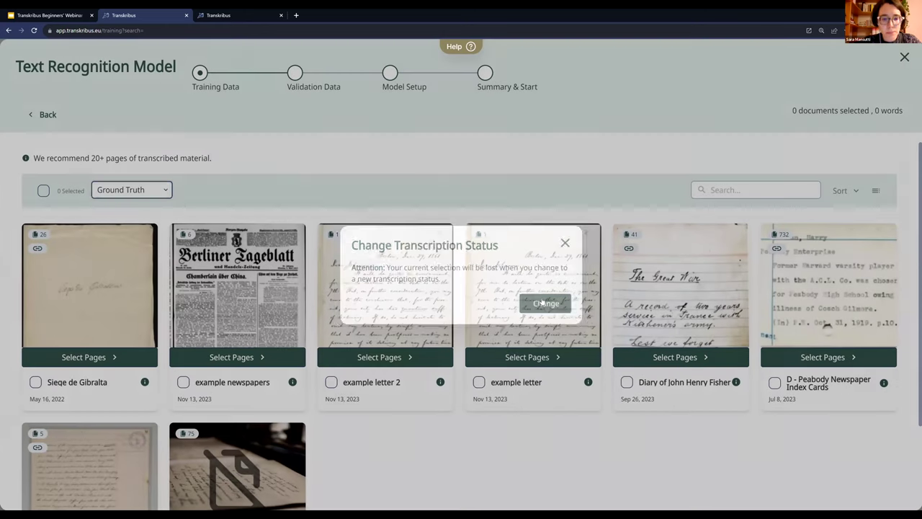
pyautogui.scroll(-1, 284, 179)
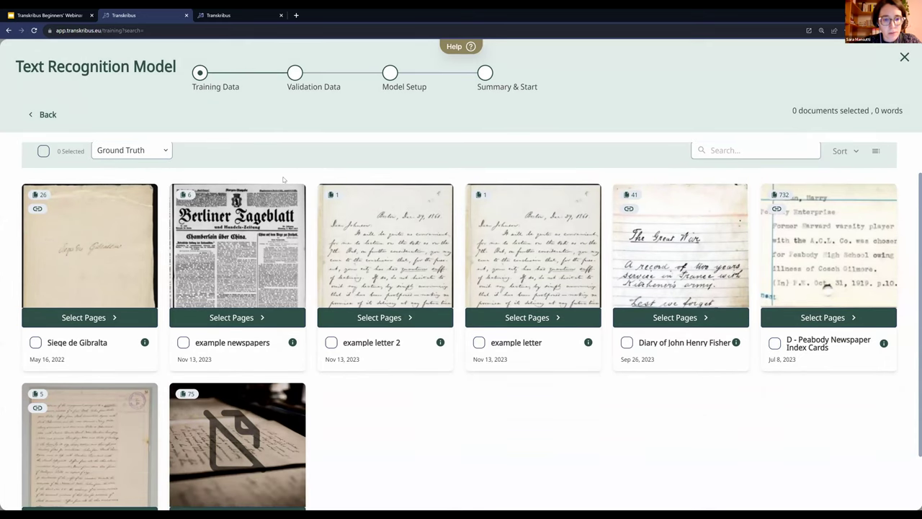
pyautogui.click(207, 321)
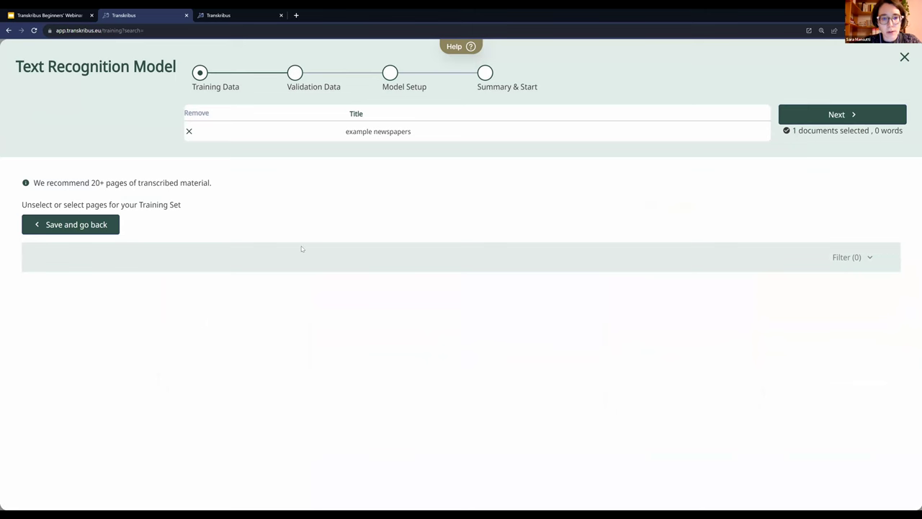
pyautogui.click(91, 225)
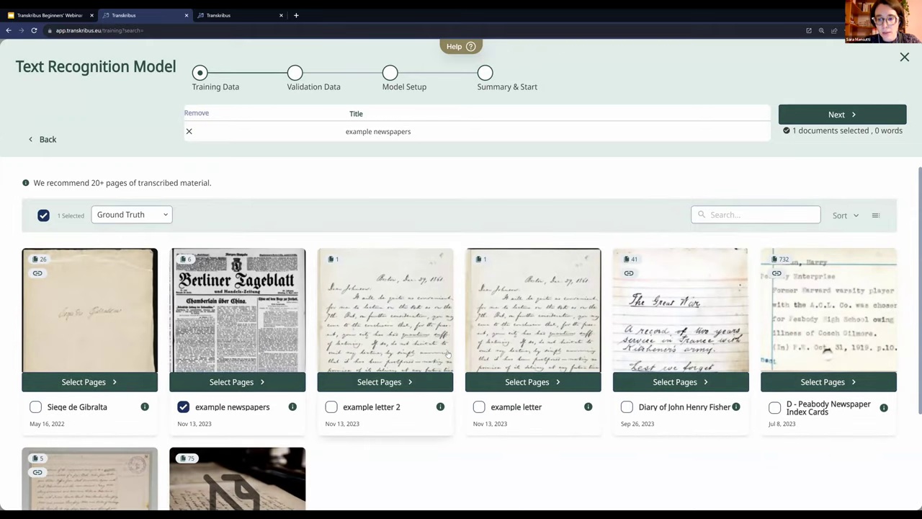
pyautogui.scroll(-1, 447, 354)
pyautogui.scroll(1, 339, 283)
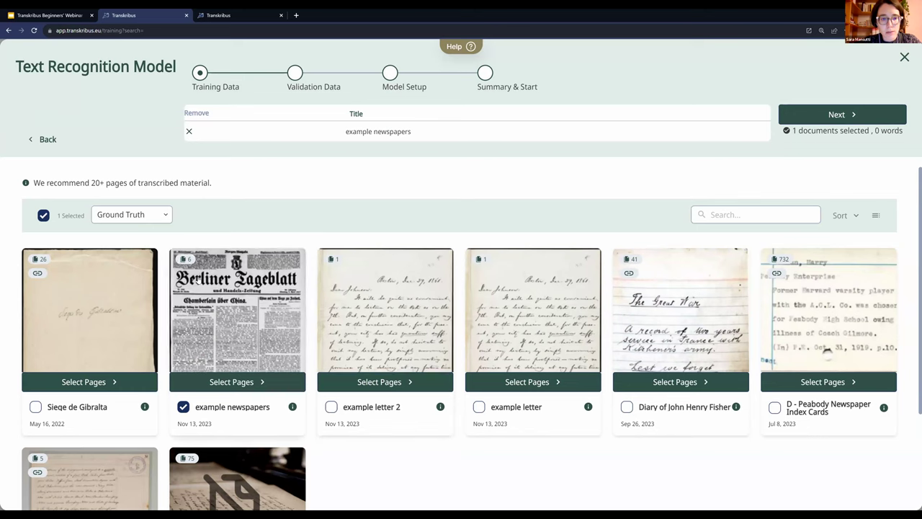
pyautogui.click(43, 216)
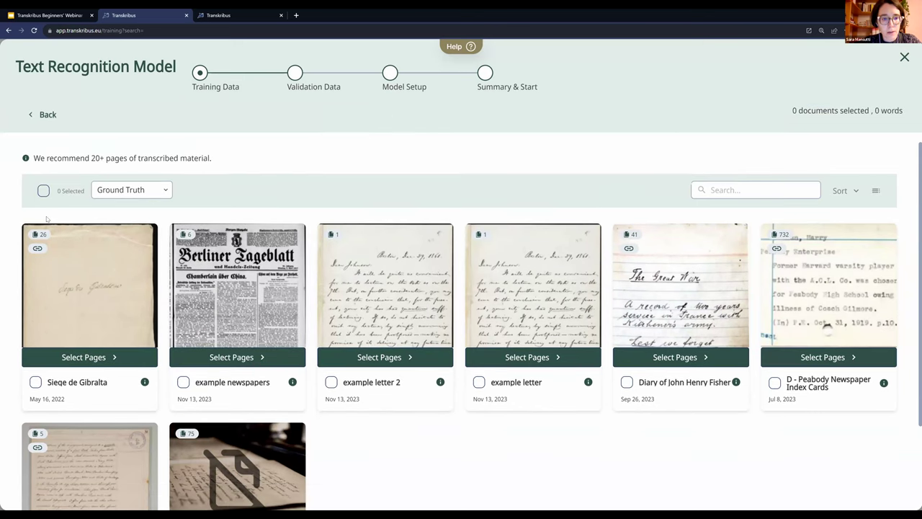
pyautogui.click(43, 190)
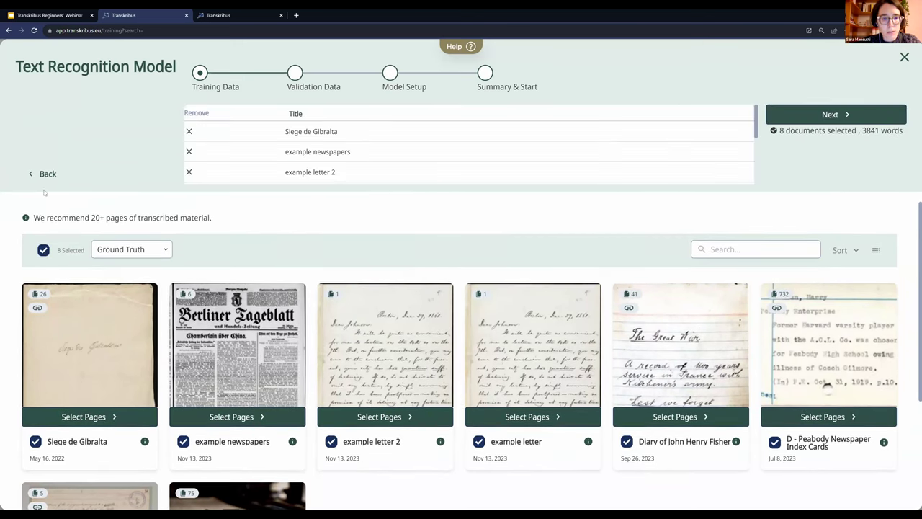
pyautogui.click(43, 250)
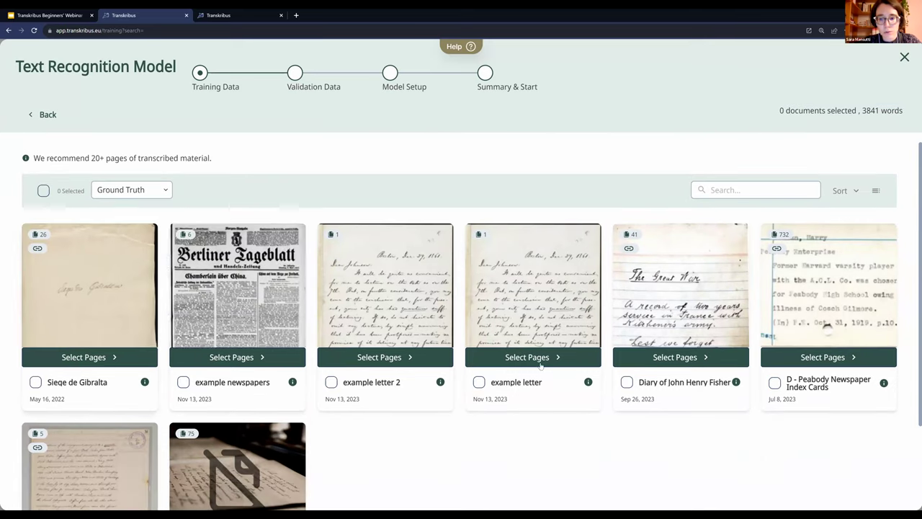
# - Select the 41-page "The Great War" diary as training document and review its Ground Truth pages
pyautogui.click(628, 383)
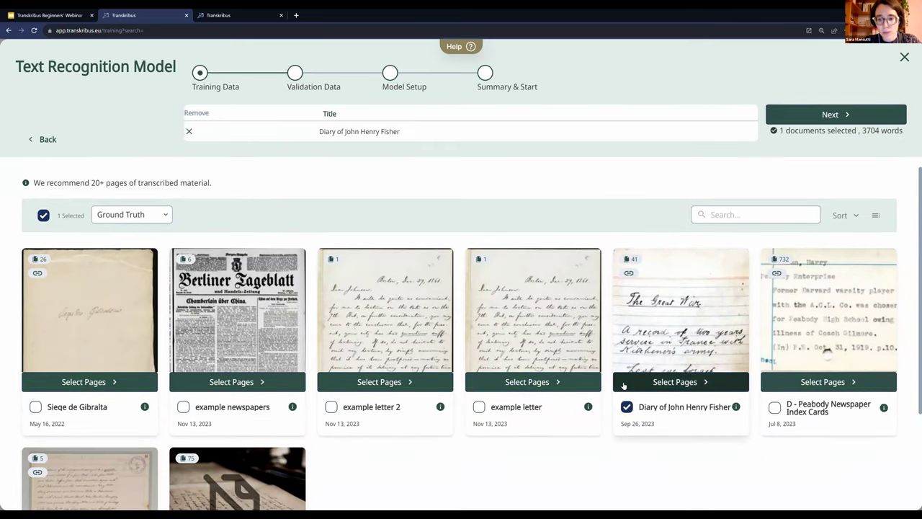
pyautogui.click(654, 382)
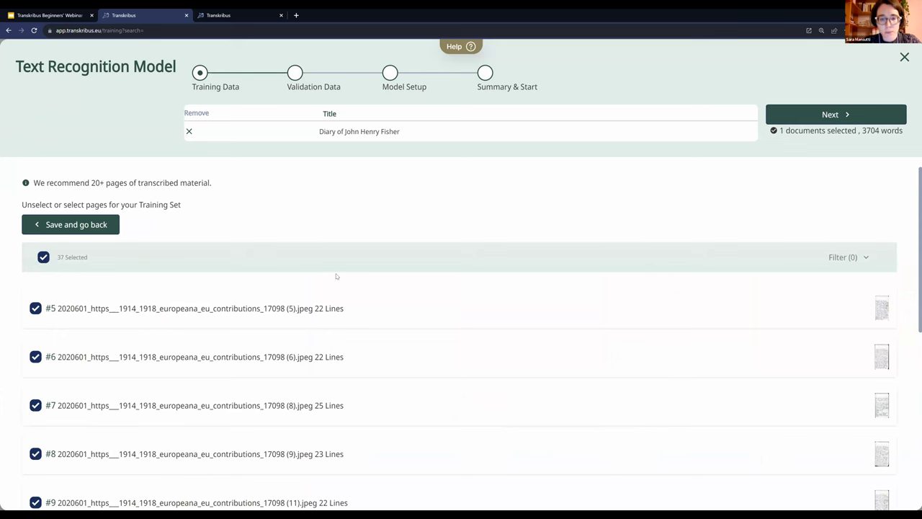
pyautogui.scroll(-2, 336, 275)
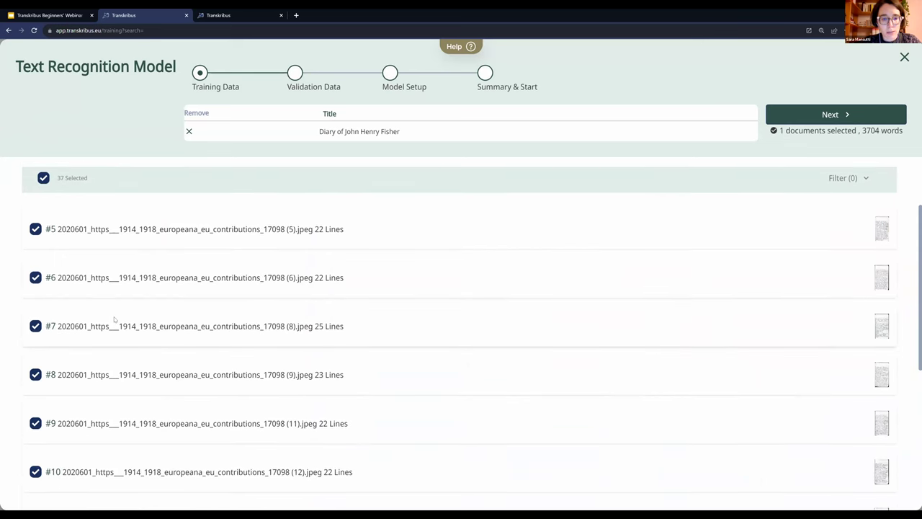
pyautogui.scroll(4, 94, 317)
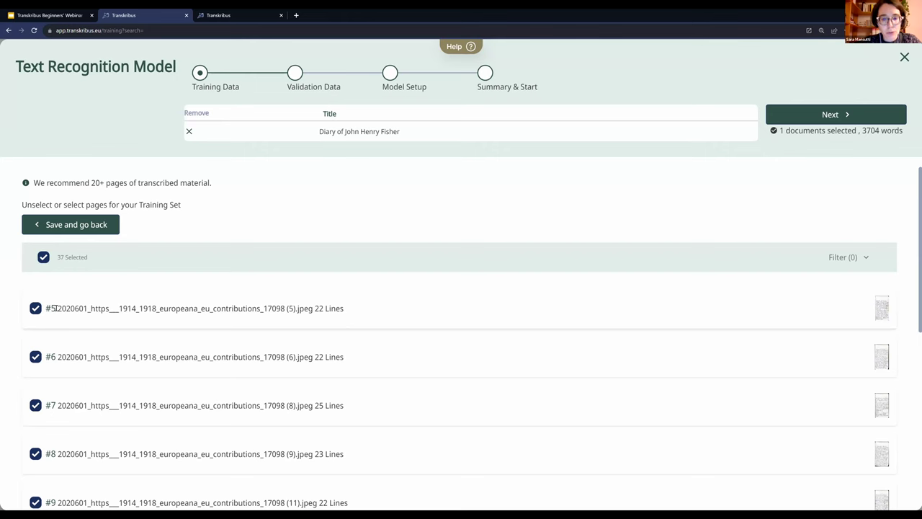
pyautogui.click(66, 225)
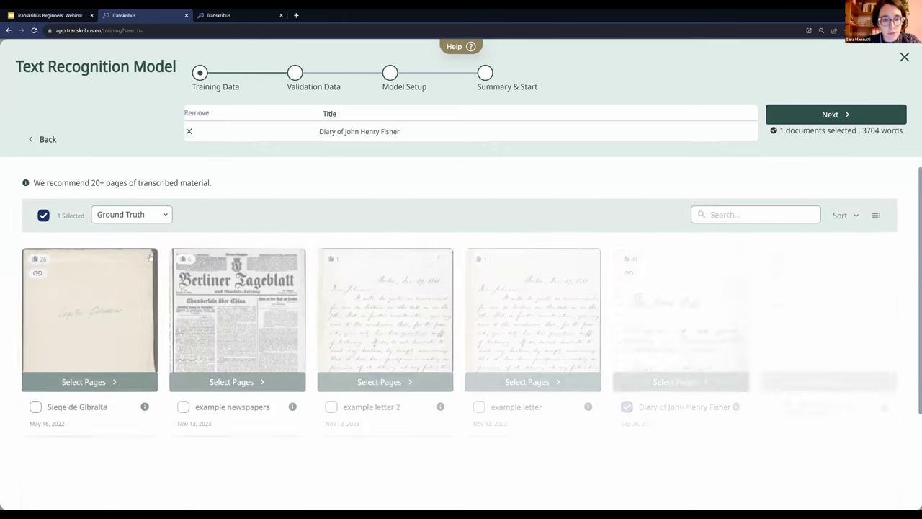
pyautogui.click(165, 218)
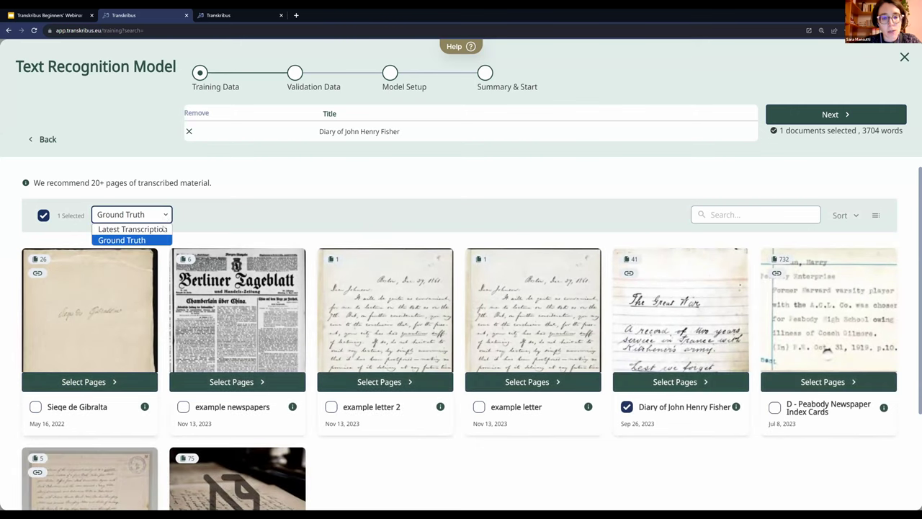
pyautogui.press('Escape')
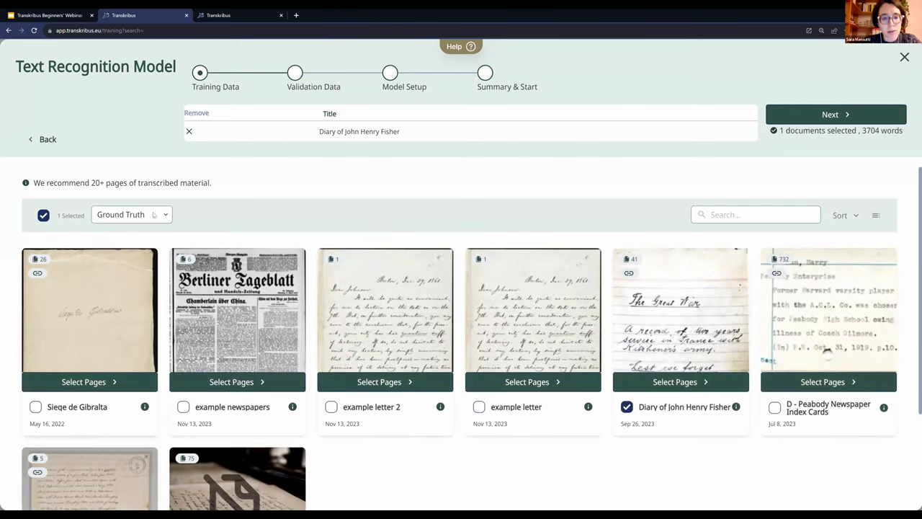
# - Change the transcription status to Latest Transcription and include all pages of the 41-page diary in the training set
pyautogui.click(154, 215)
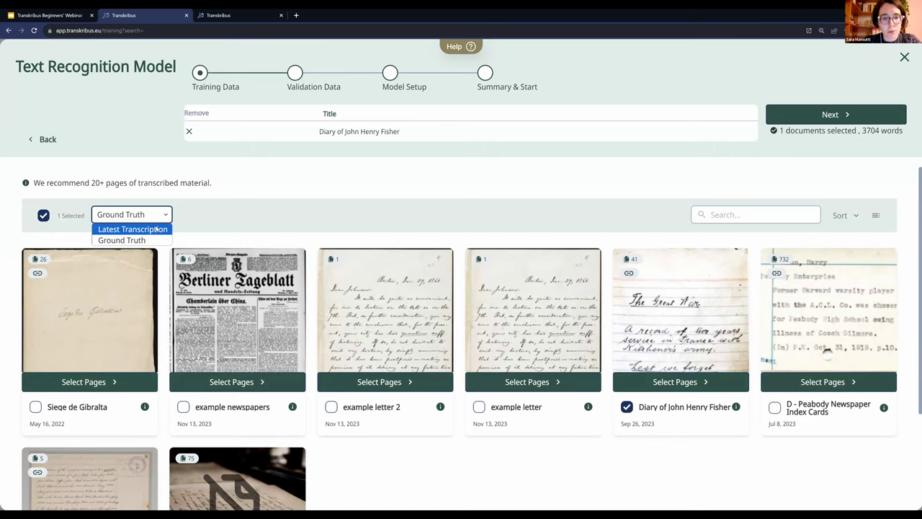
pyautogui.click(156, 228)
pyautogui.click(559, 310)
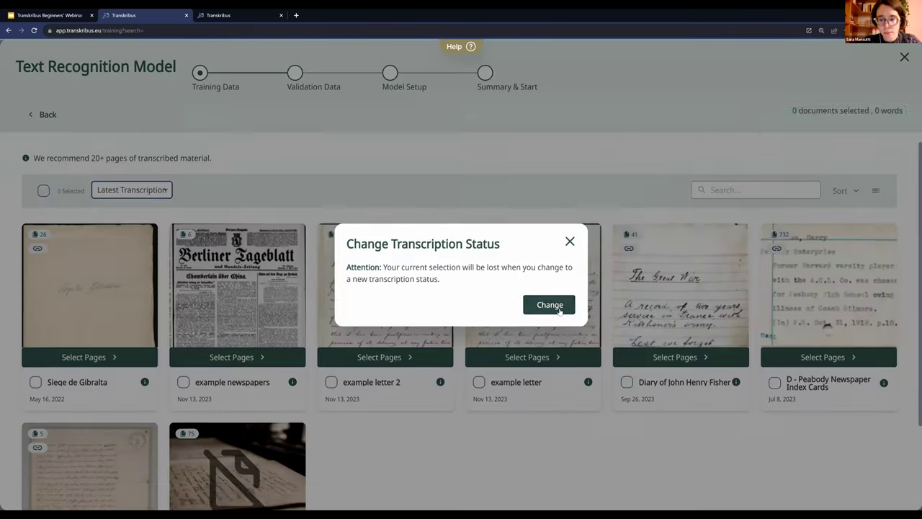
pyautogui.click(677, 356)
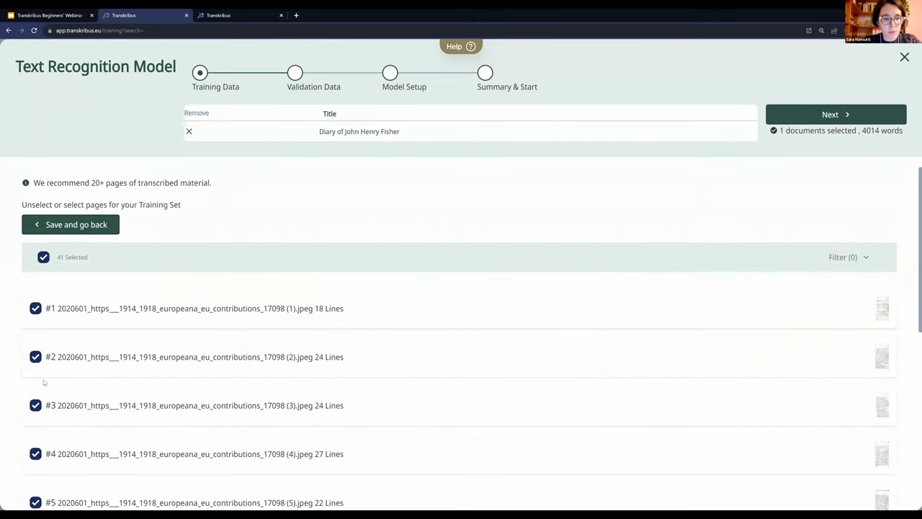
pyautogui.click(83, 224)
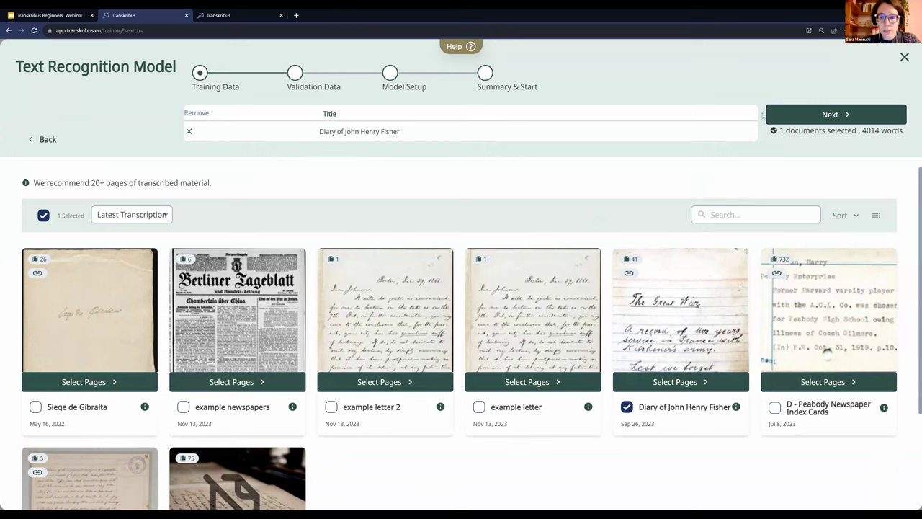
# - Accept the training data and keep 10% of the selected pages as validation set after reviewing the other percentages and manual selection
pyautogui.doubleClick(878, 130)
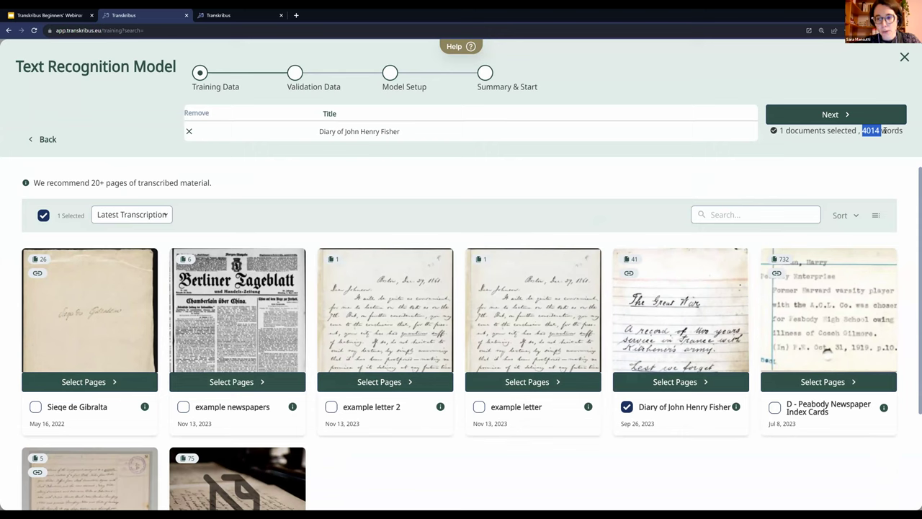
pyautogui.click(888, 130)
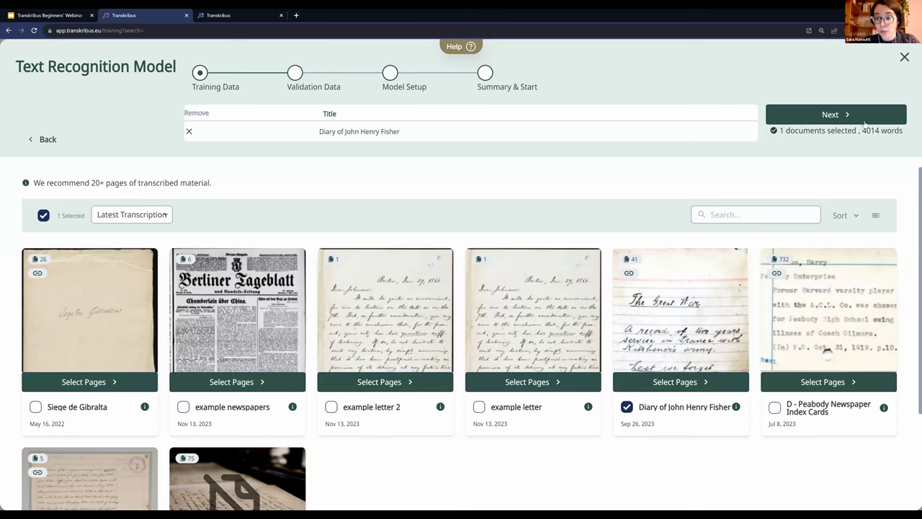
pyautogui.click(864, 116)
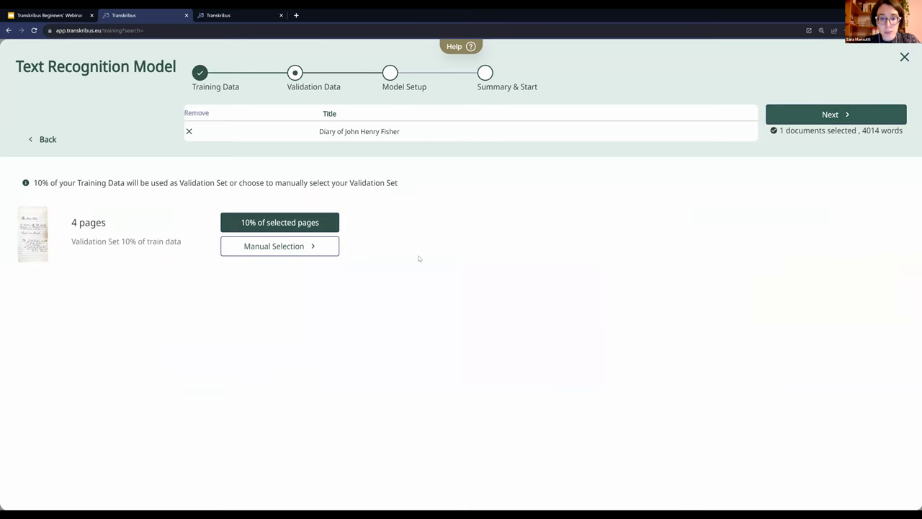
pyautogui.click(254, 224)
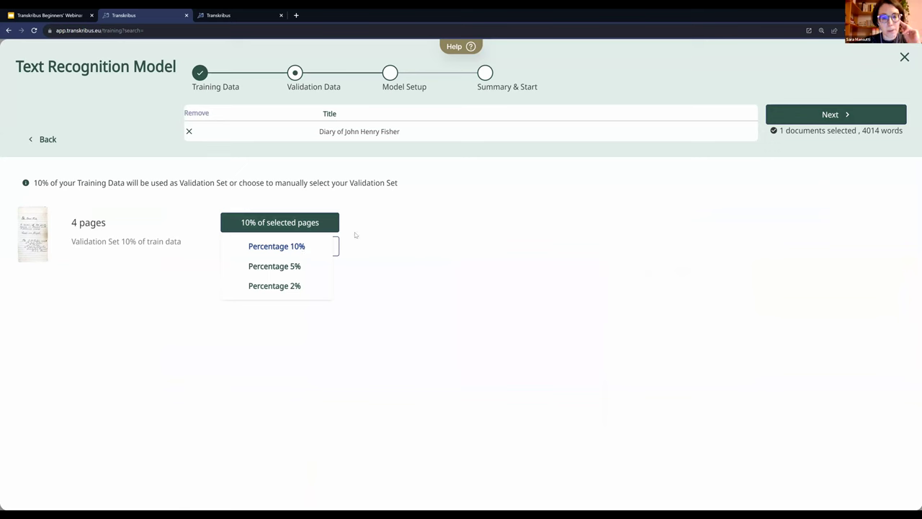
pyautogui.click(415, 249)
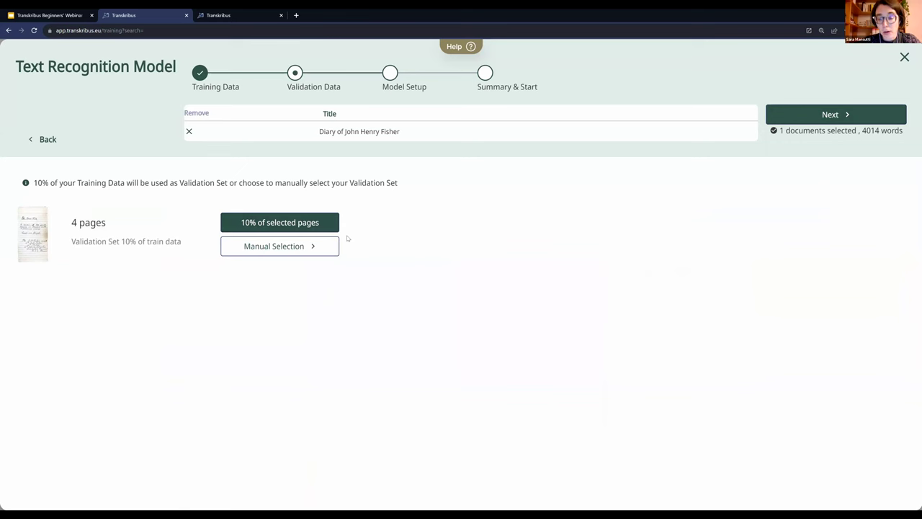
pyautogui.click(319, 247)
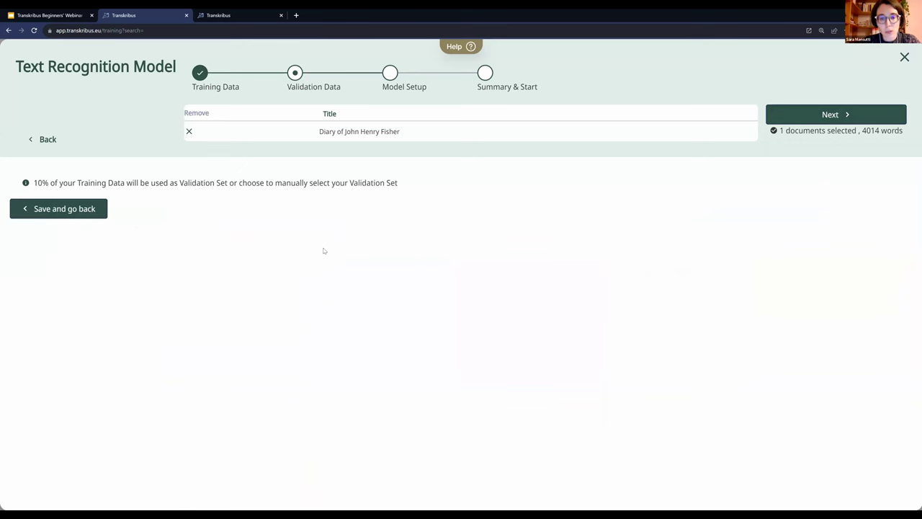
pyautogui.click(66, 208)
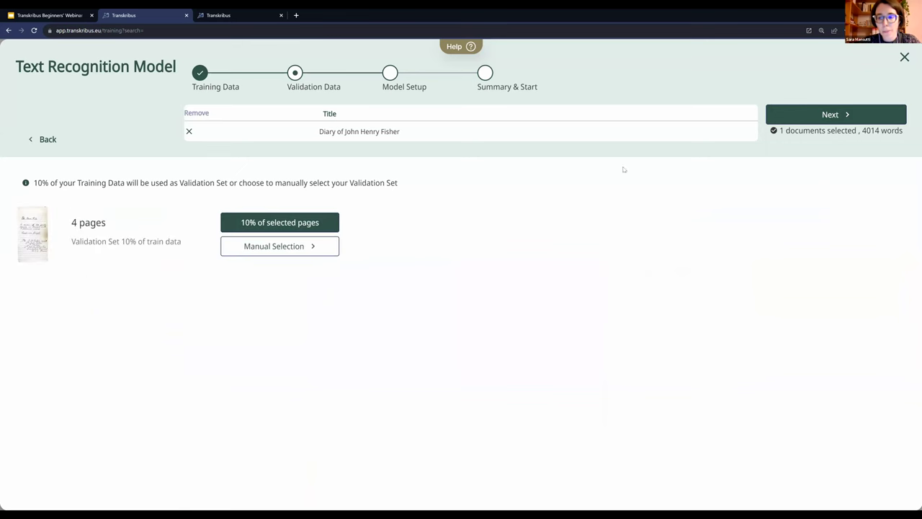
pyautogui.click(783, 120)
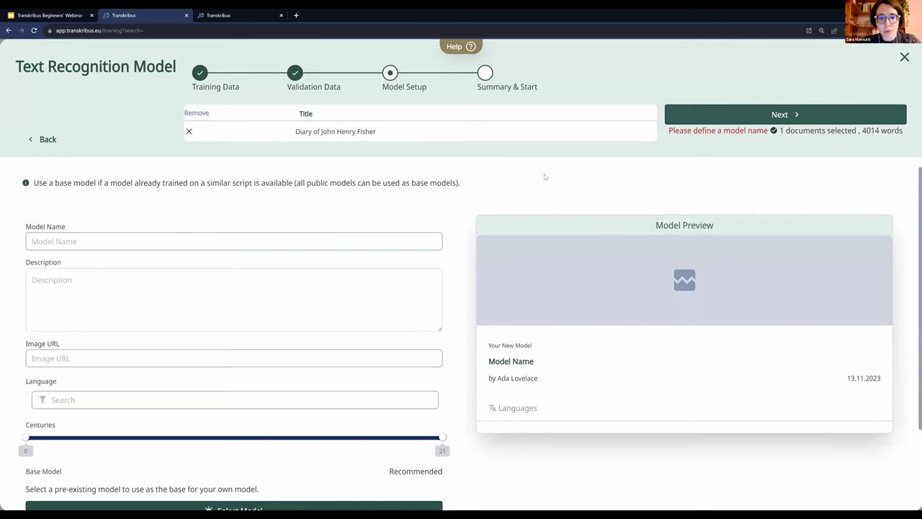
# - Name the model "Test Diary" and enter "Trained on...." as its description
pyautogui.click(211, 236)
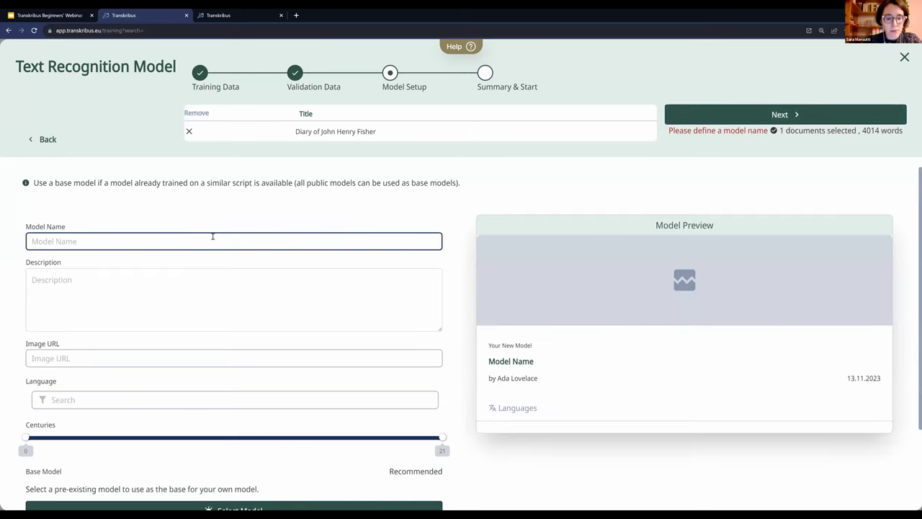
pyautogui.write('Test')
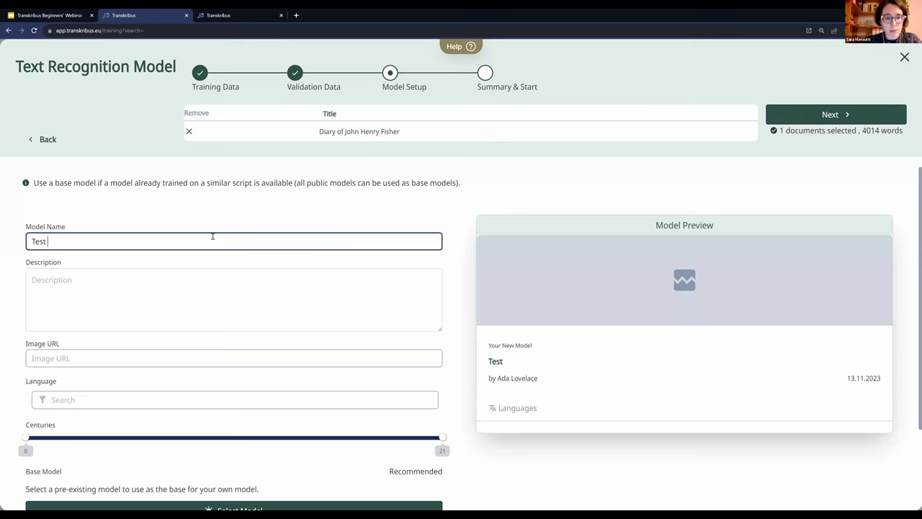
pyautogui.write(' Diary')
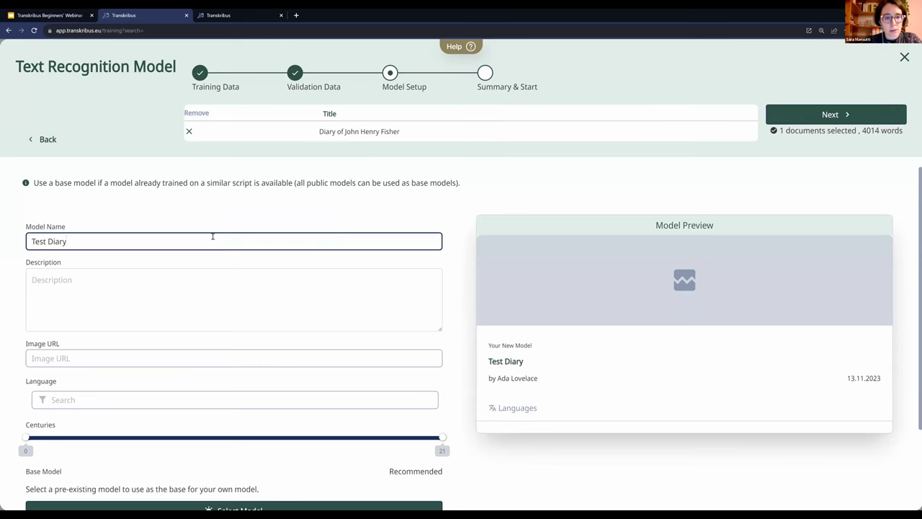
pyautogui.click(143, 287)
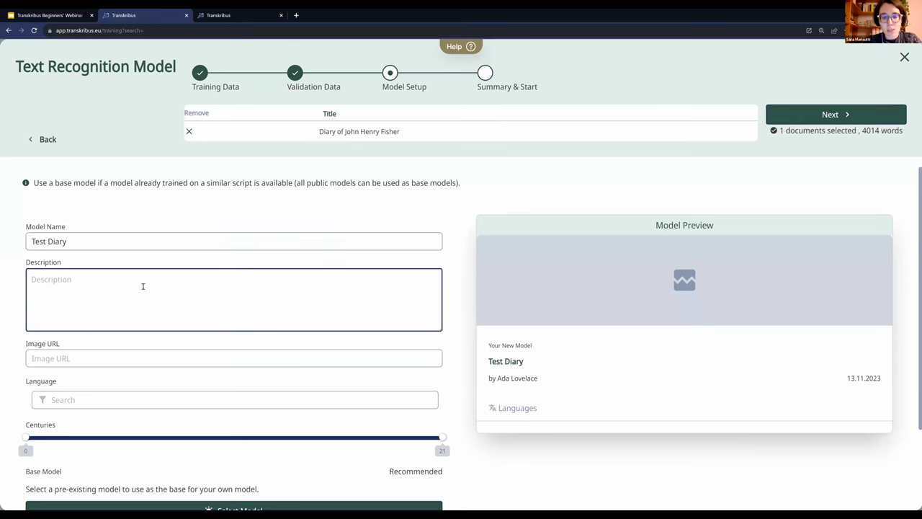
pyautogui.scroll(-1, 143, 287)
pyautogui.write('Trained')
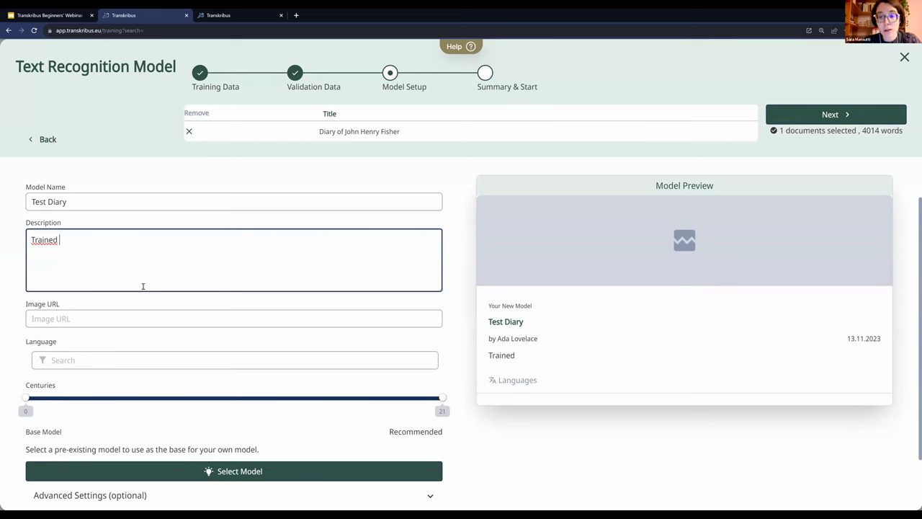
pyautogui.write('on....')
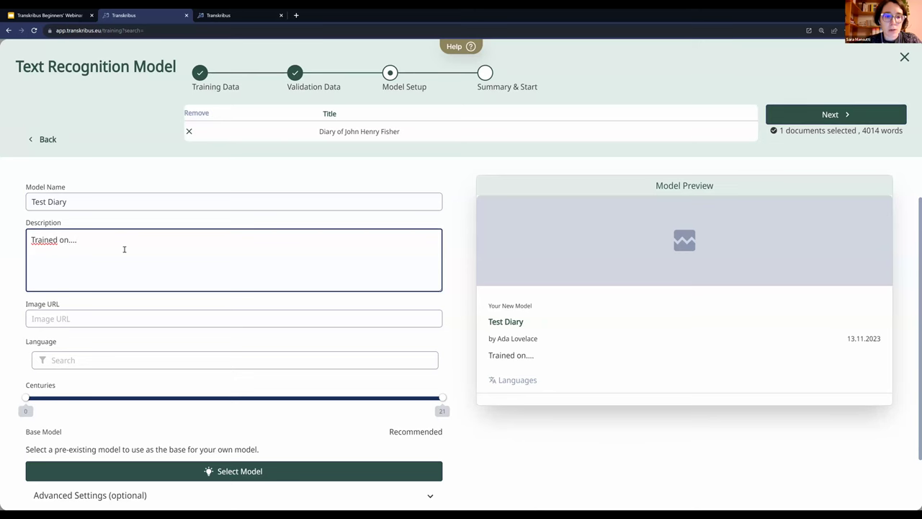
# - Set the new model's language to English and narrow its centuries range to 20 to 21
pyautogui.scroll(-1, 128, 266)
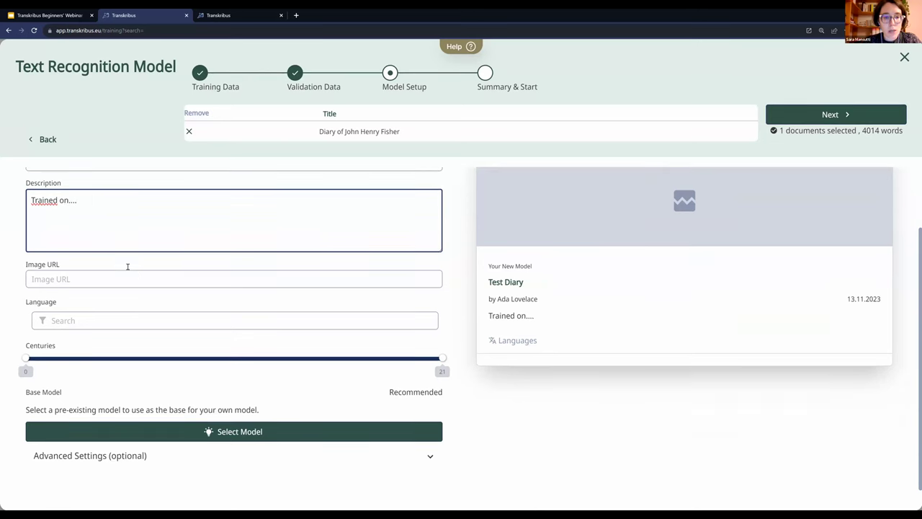
pyautogui.click(126, 276)
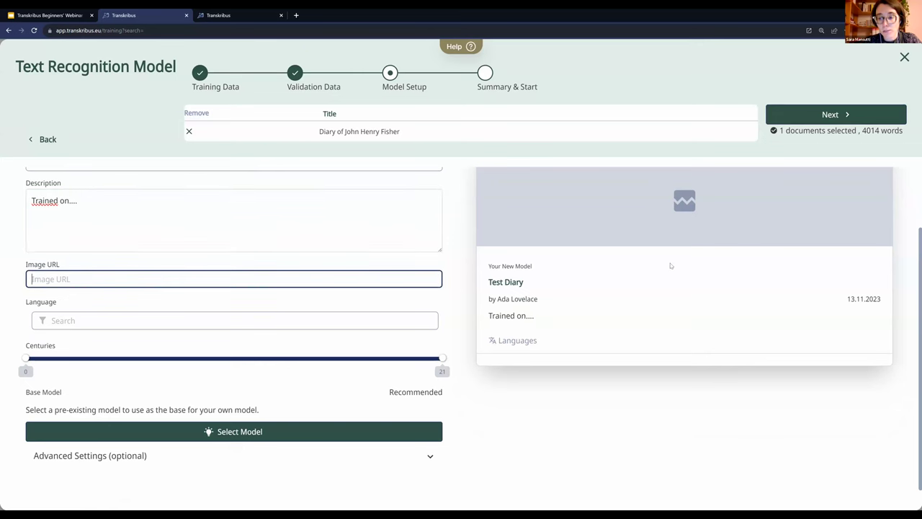
pyautogui.scroll(-1, 105, 323)
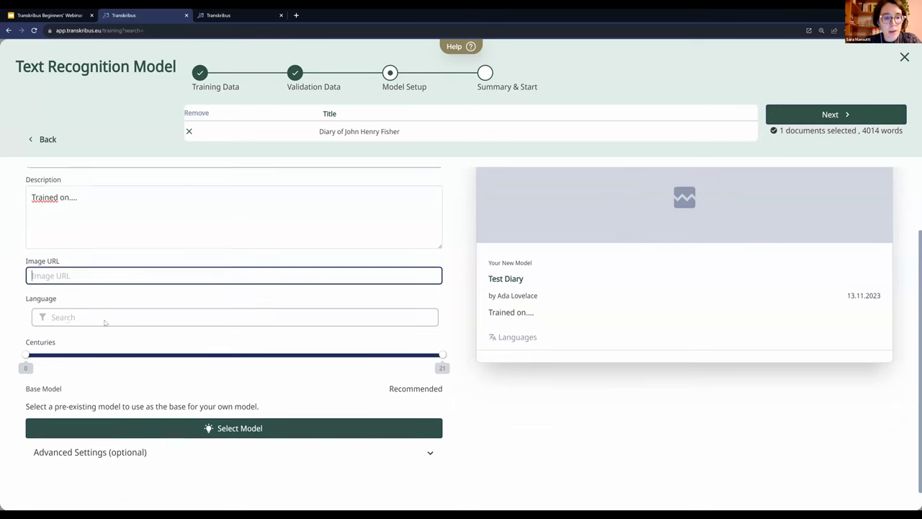
pyautogui.scroll(-1, 105, 323)
pyautogui.click(70, 292)
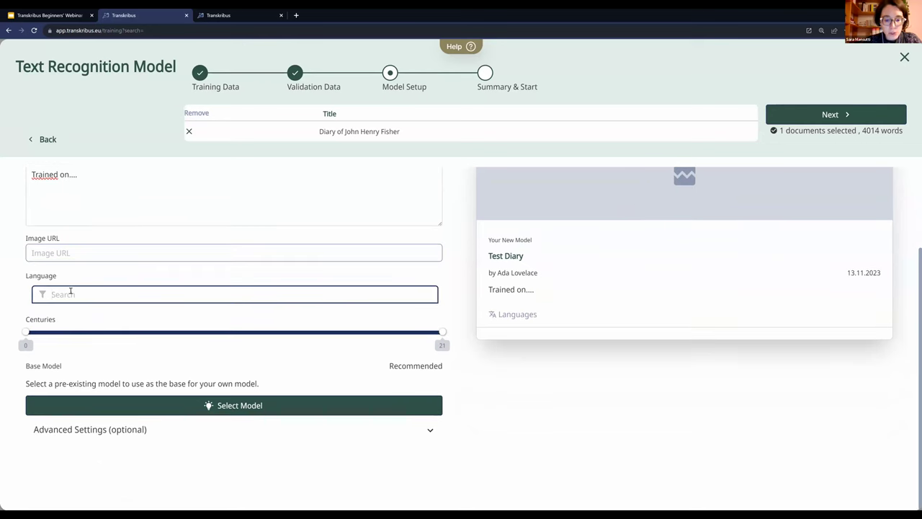
pyautogui.write('eng')
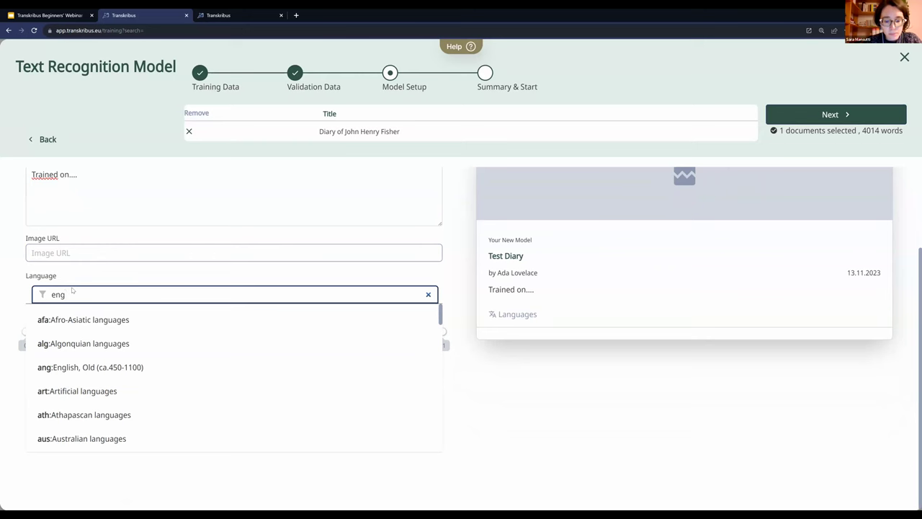
pyautogui.write('gliiii')
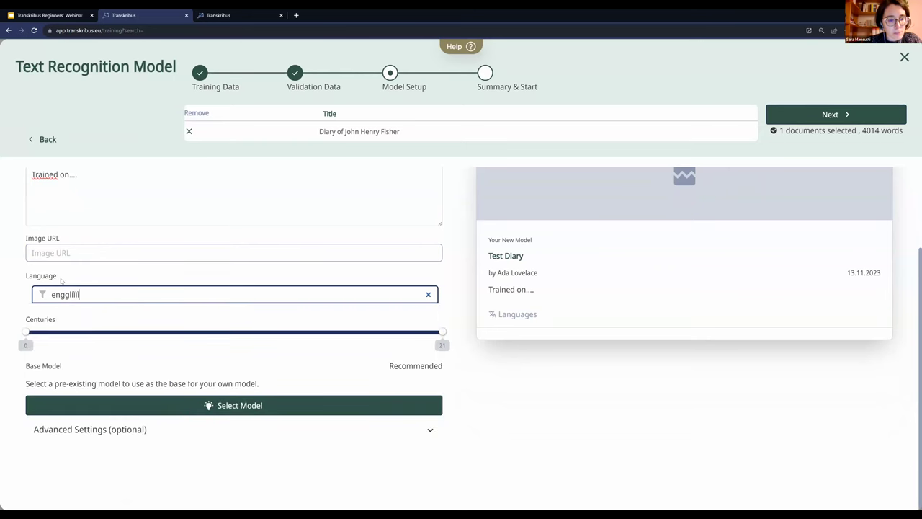
pyautogui.press('BackSpace')
pyautogui.press('BackSpace')
pyautogui.press('BackSpace')
pyautogui.press('BackSpace')
pyautogui.press('BackSpace')
pyautogui.press('BackSpace')
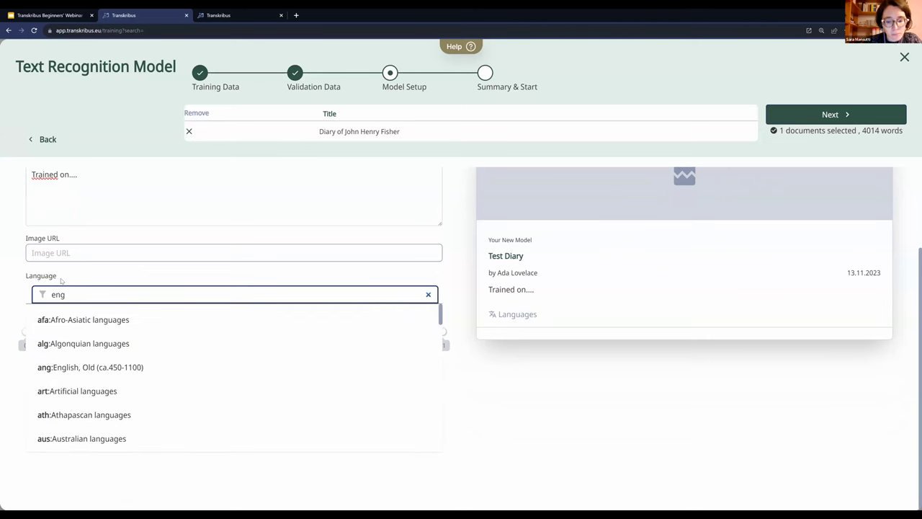
pyautogui.write('lis')
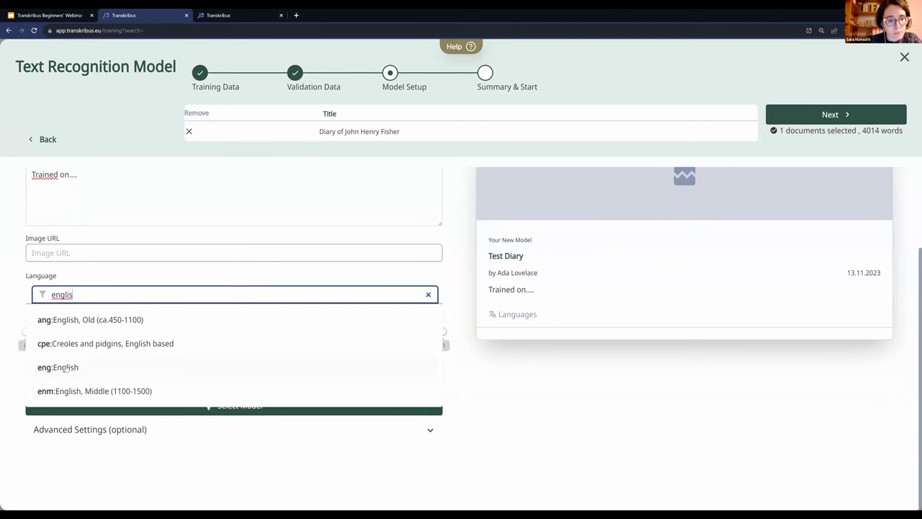
pyautogui.click(65, 368)
pyautogui.click(11, 334)
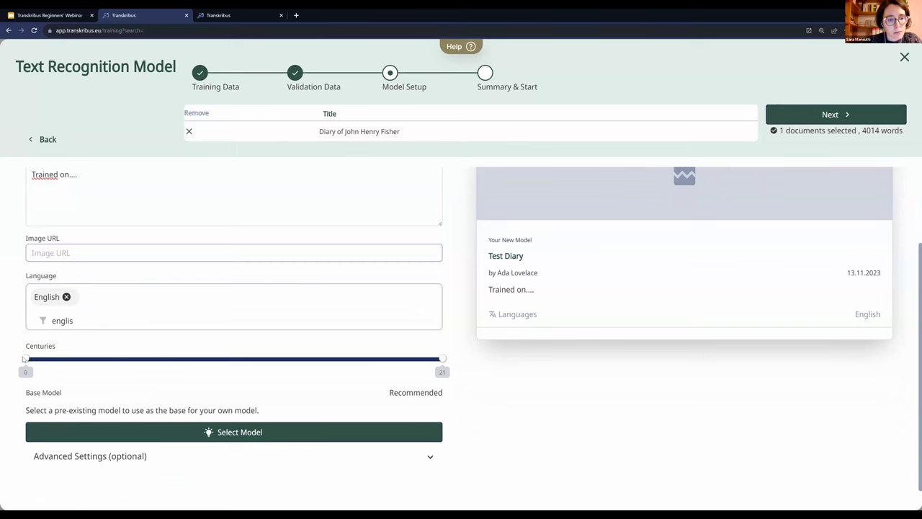
pyautogui.moveTo(24, 358); pyautogui.dragTo(441, 365)
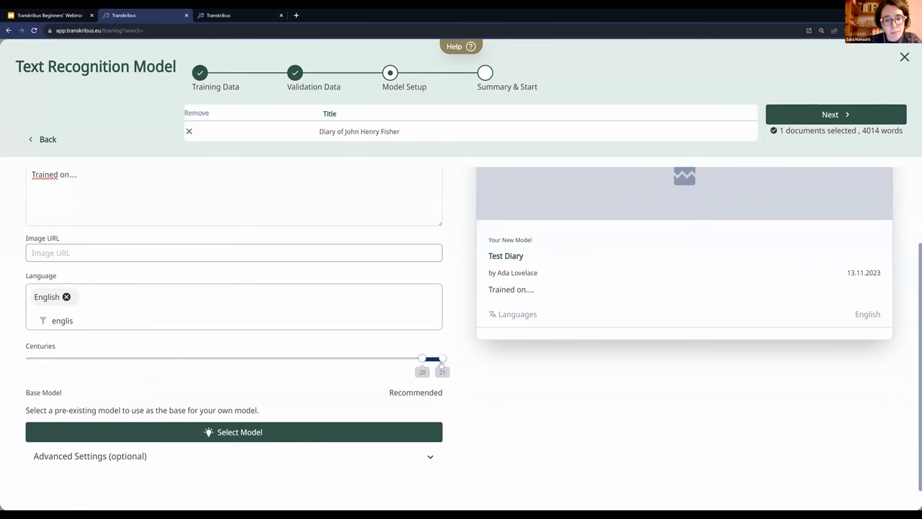
# - Expand the optional advanced settings and review training cycles, early stopping, reverse text, line polygons, abbreviations and tag omission
pyautogui.scroll(-1, 294, 381)
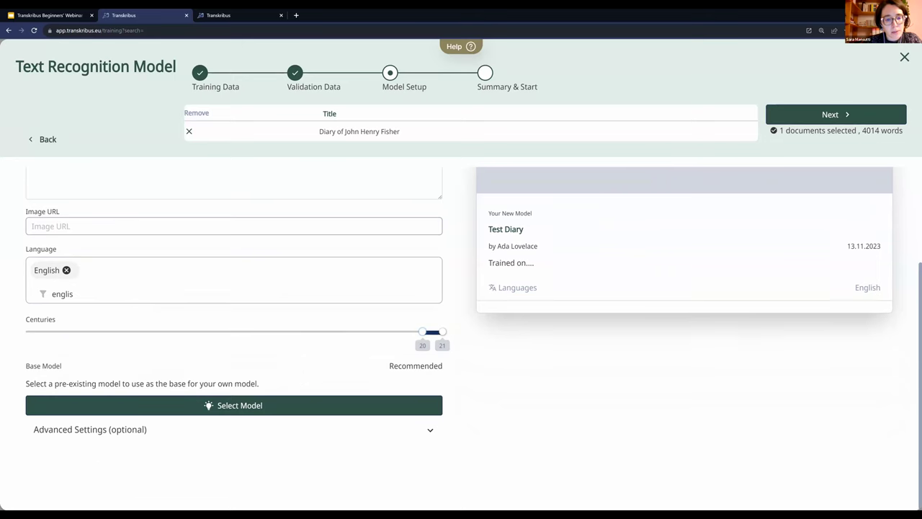
pyautogui.click(86, 436)
pyautogui.scroll(-3, 148, 396)
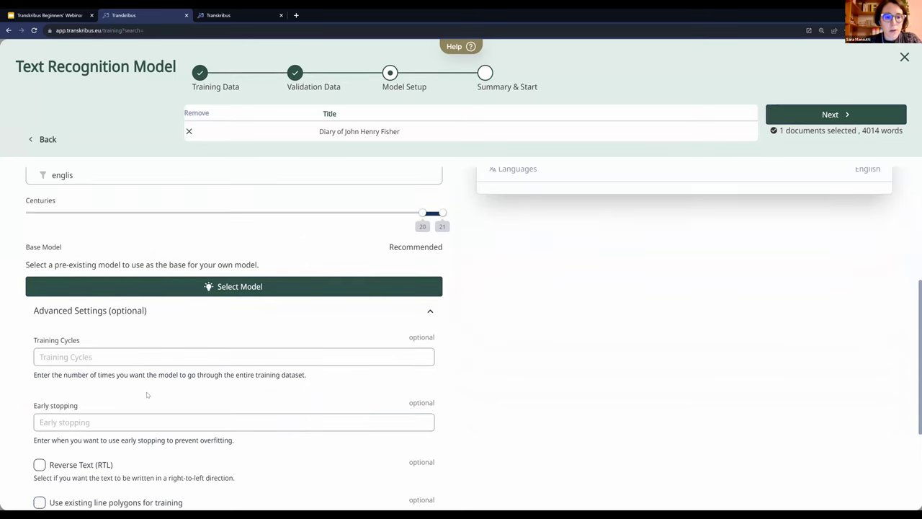
pyautogui.scroll(-1, 147, 395)
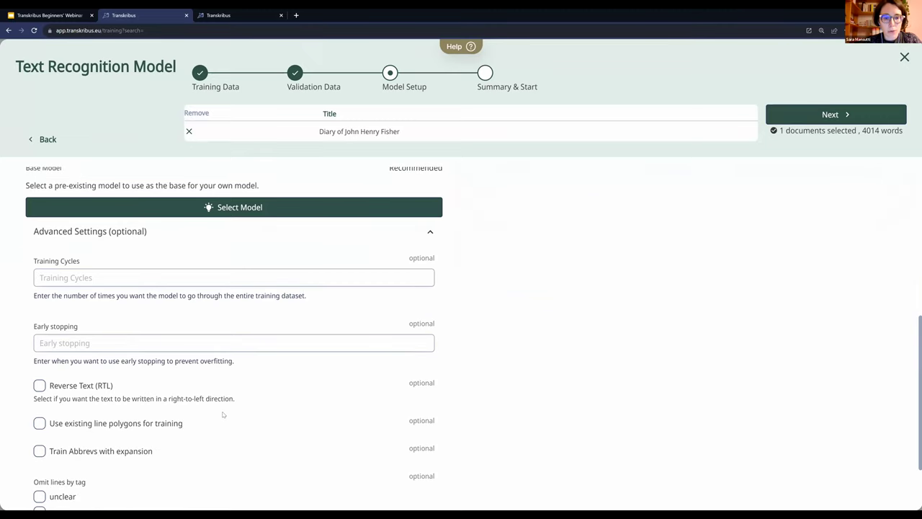
pyautogui.scroll(-2, 223, 414)
# - Choose The English Eagle from the favorite models as the base model
pyautogui.scroll(5, 223, 415)
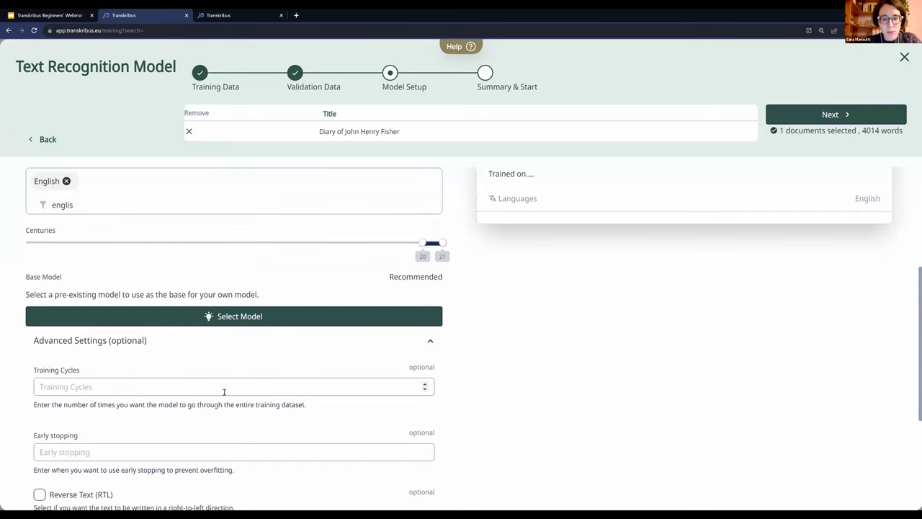
pyautogui.scroll(1, 224, 392)
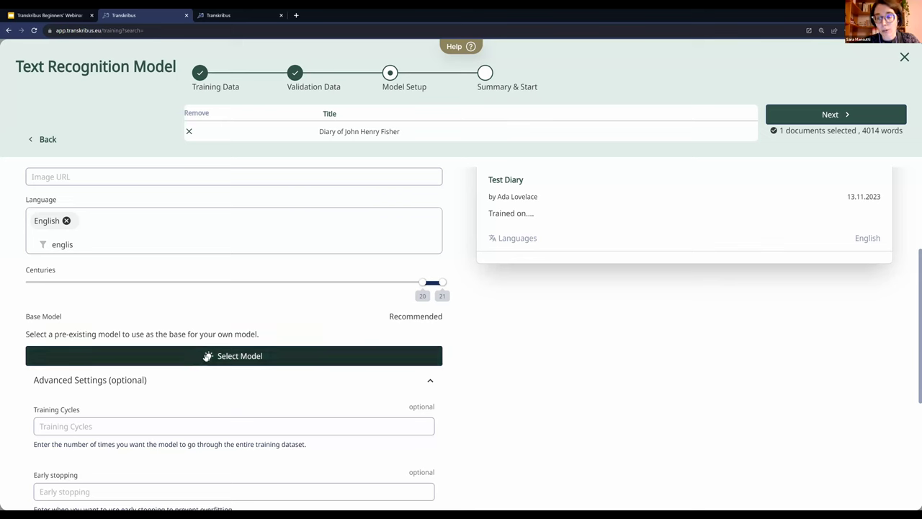
pyautogui.click(244, 358)
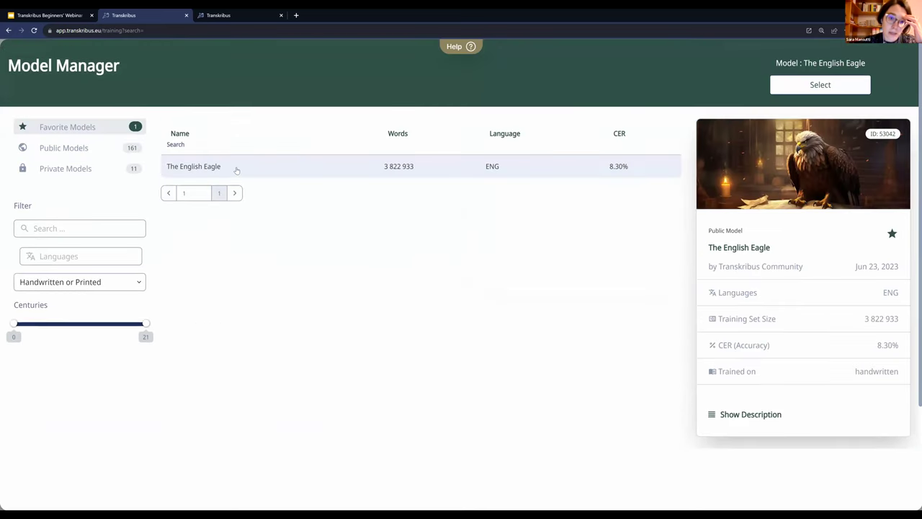
pyautogui.click(822, 88)
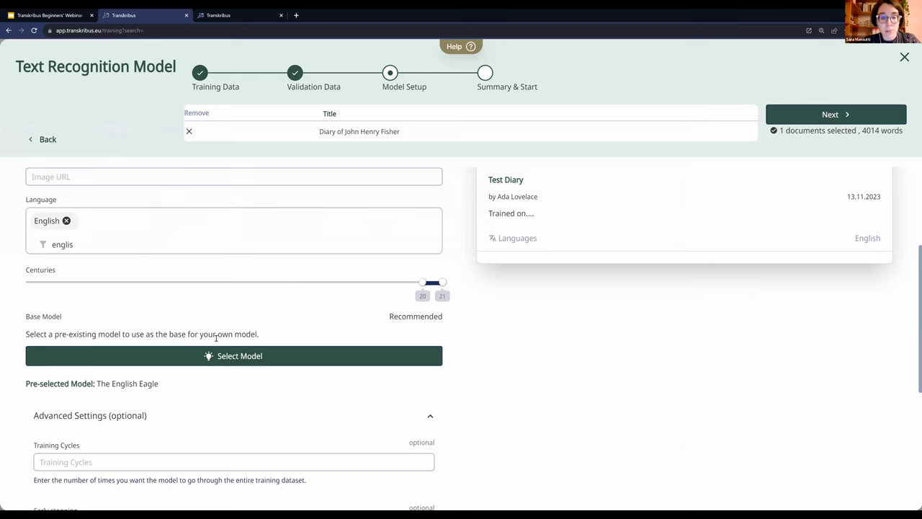
# - Review the model setup, continue to the summary of training data and parameters, and start the training
pyautogui.scroll(4, 228, 334)
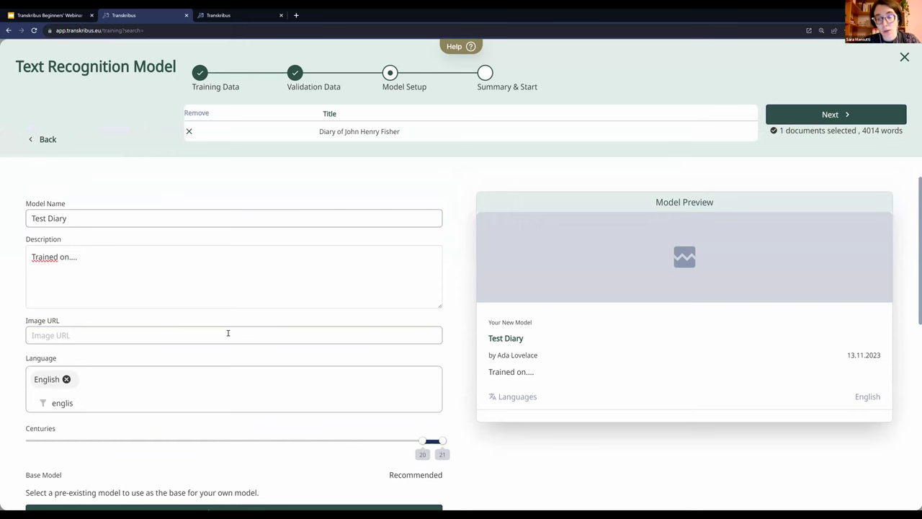
pyautogui.scroll(-3, 228, 333)
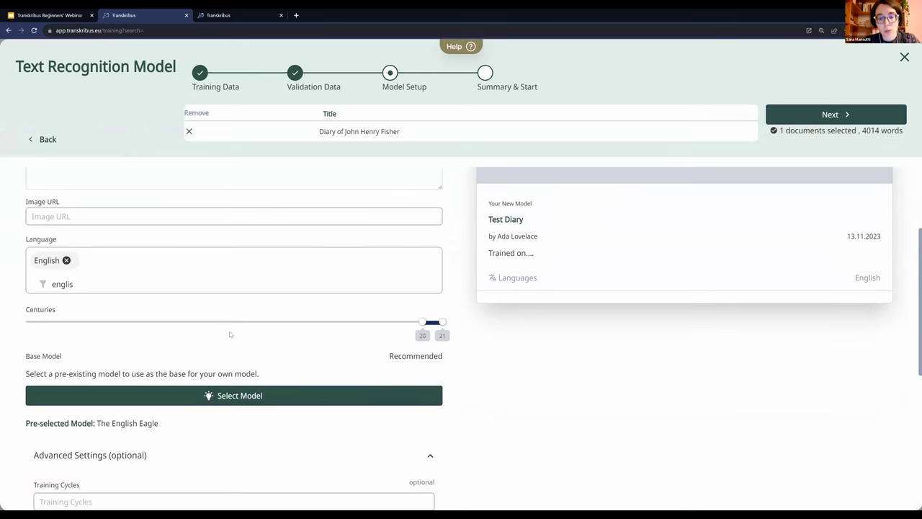
pyautogui.scroll(3, 716, 341)
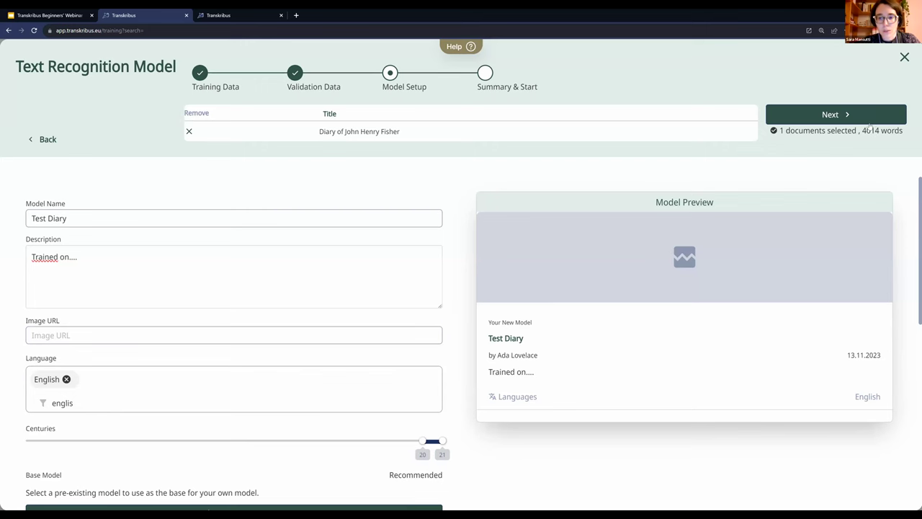
pyautogui.click(866, 115)
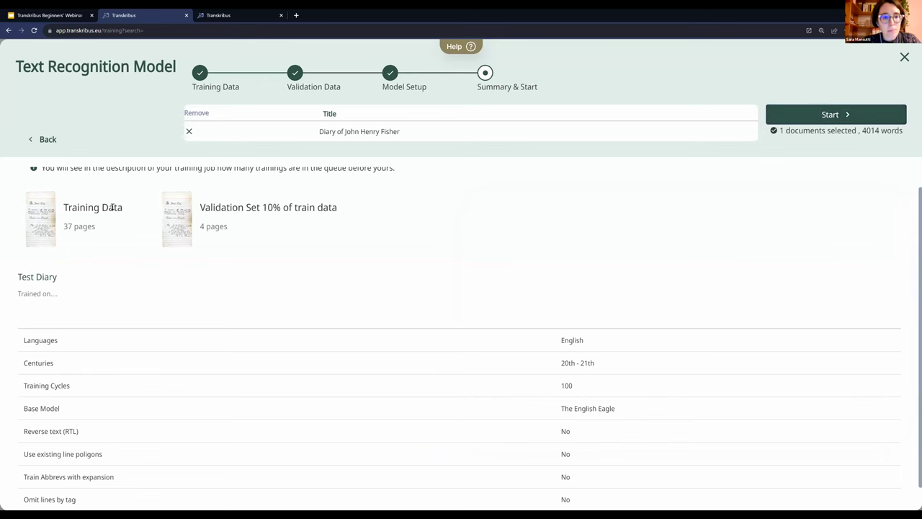
pyautogui.scroll(1, 114, 204)
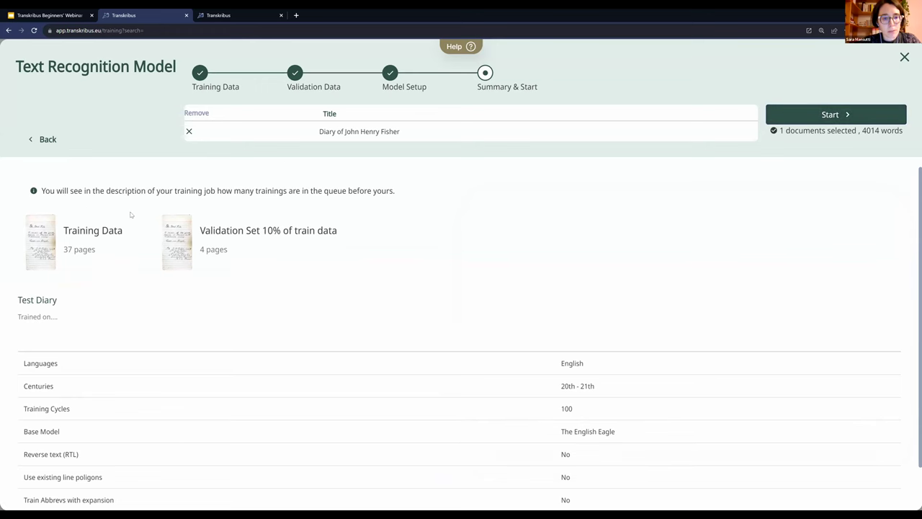
pyautogui.scroll(-1, 253, 250)
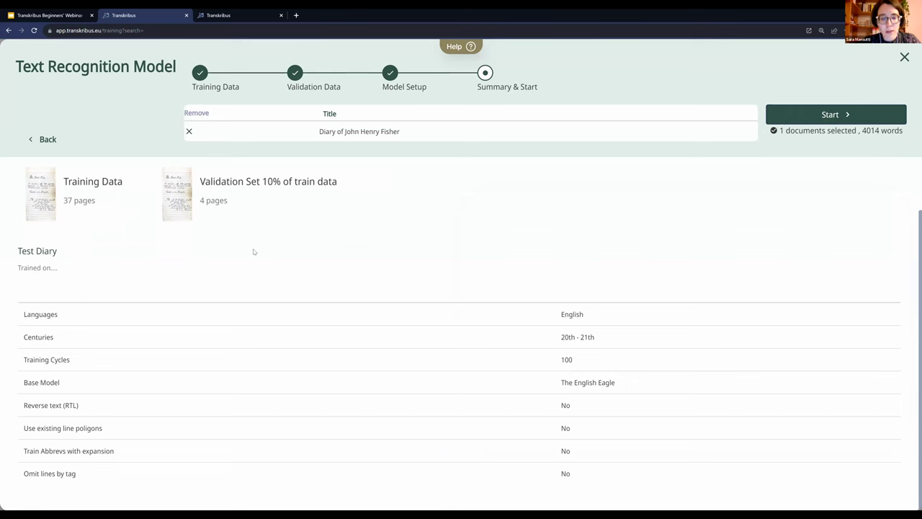
pyautogui.click(808, 117)
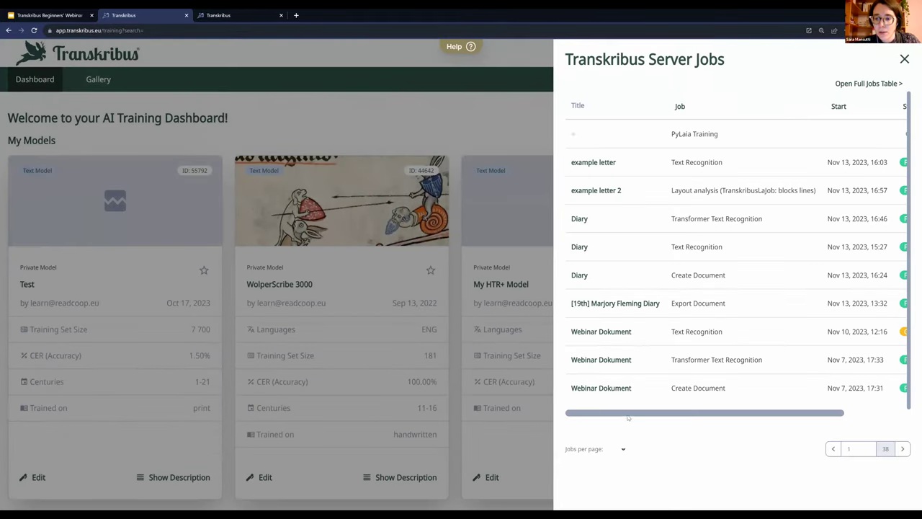
# - Cancel the running PyLaia Training job, check its status in the server jobs list and close the list
pyautogui.moveTo(628, 415); pyautogui.dragTo(799, 415)
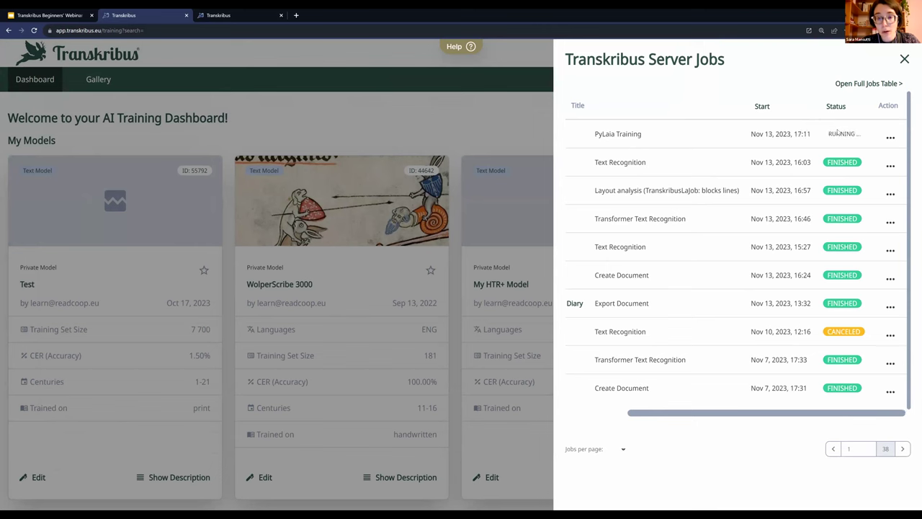
pyautogui.click(891, 137)
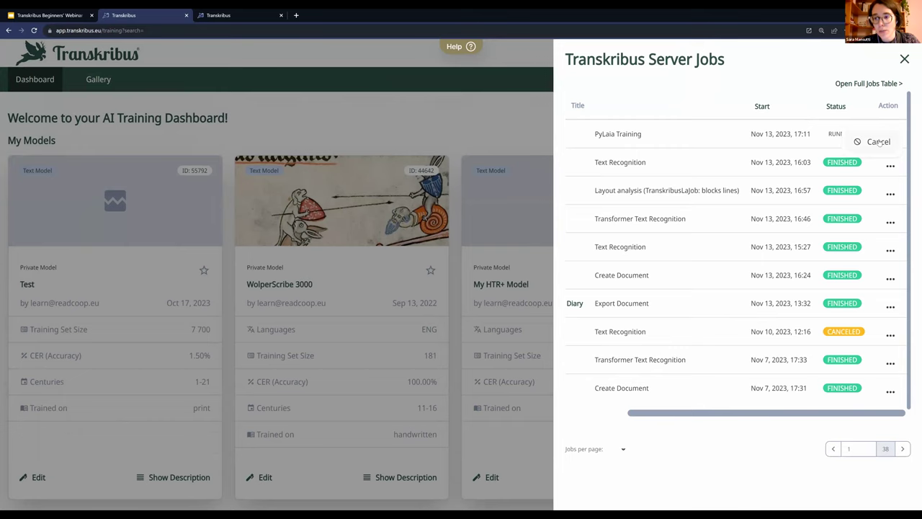
pyautogui.click(880, 143)
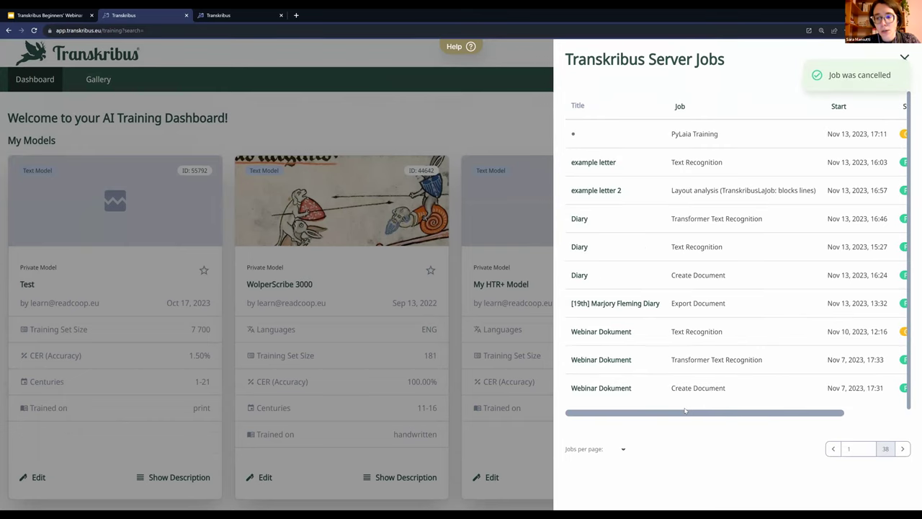
pyautogui.moveTo(685, 410); pyautogui.dragTo(791, 418)
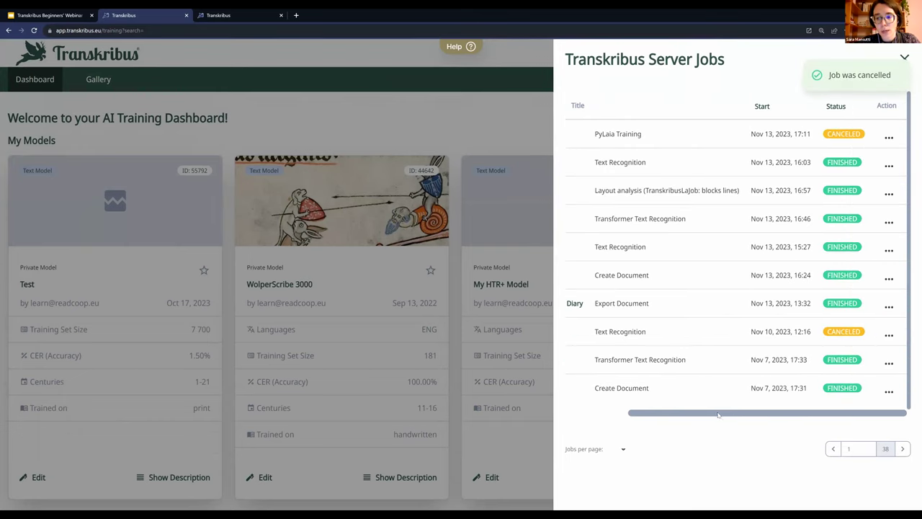
pyautogui.moveTo(717, 415); pyautogui.dragTo(655, 416)
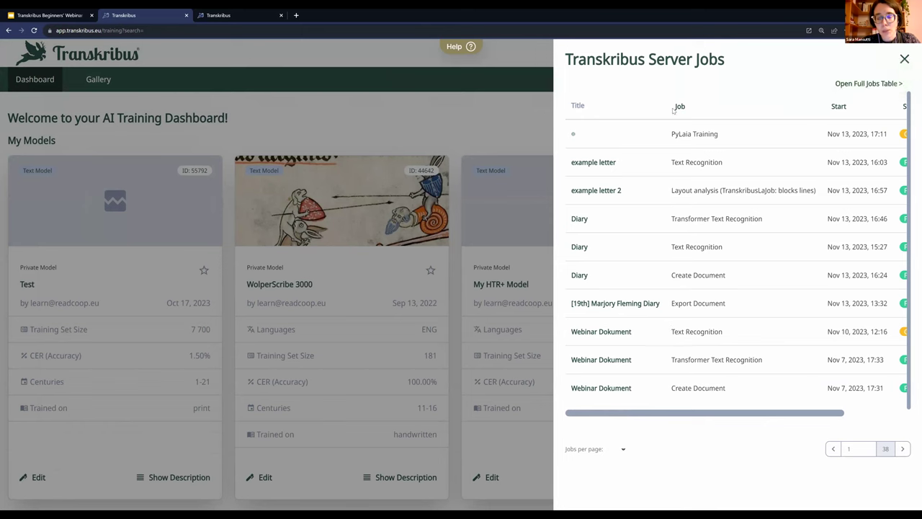
pyautogui.click(512, 120)
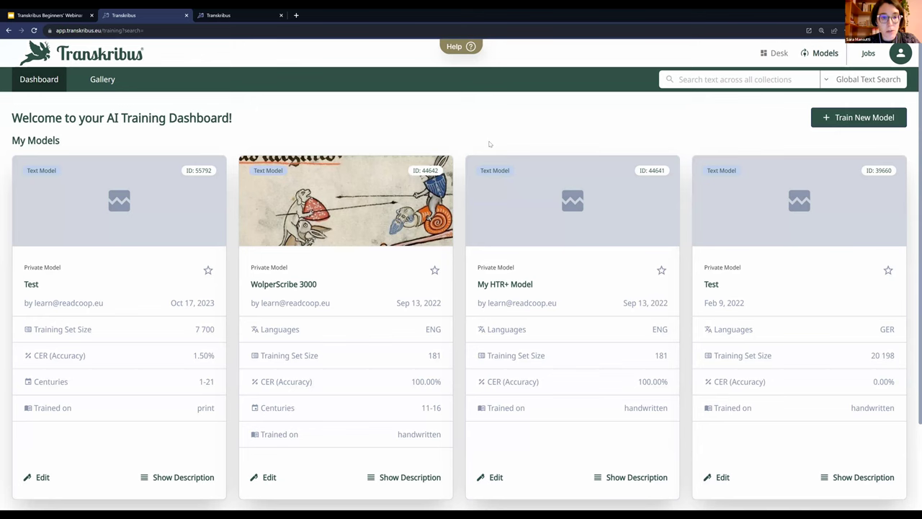
# - Examine the training data and training stats of the private 7 700-word model "Test" in the models gallery, and return to the overview
pyautogui.click(94, 81)
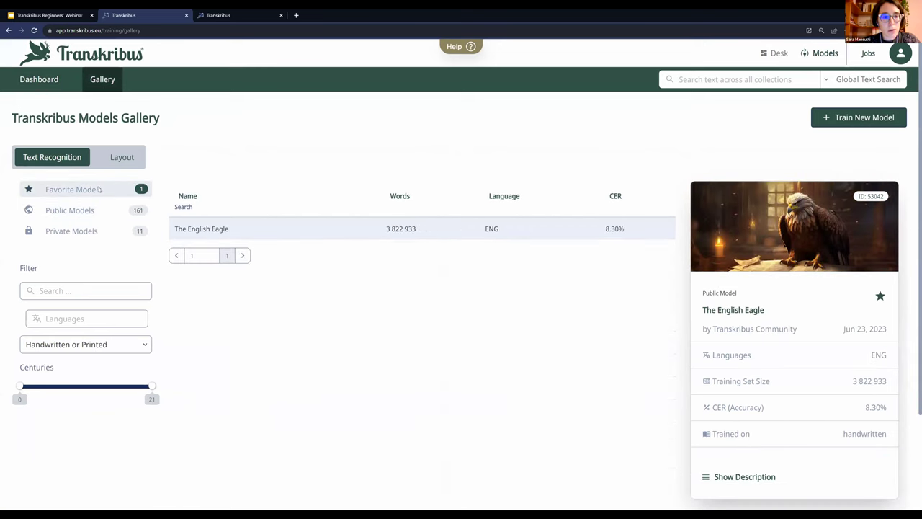
pyautogui.click(85, 232)
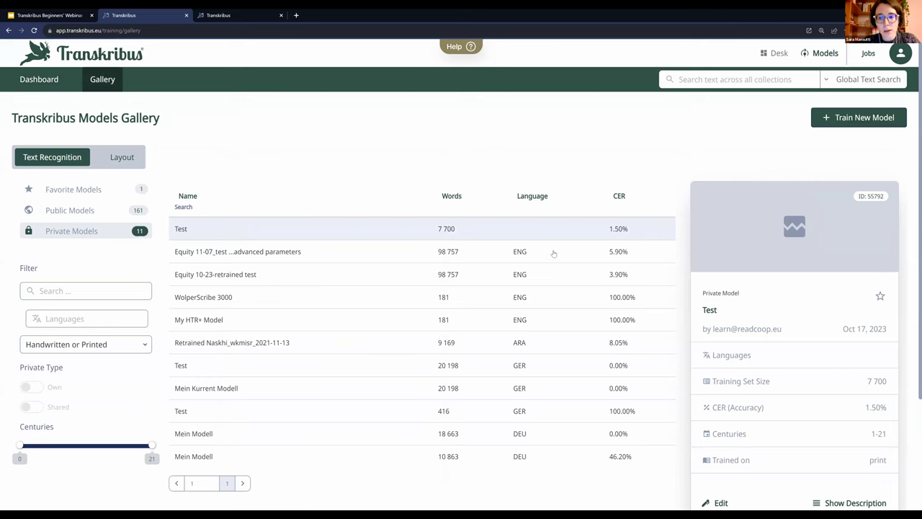
pyautogui.scroll(-3, 524, 204)
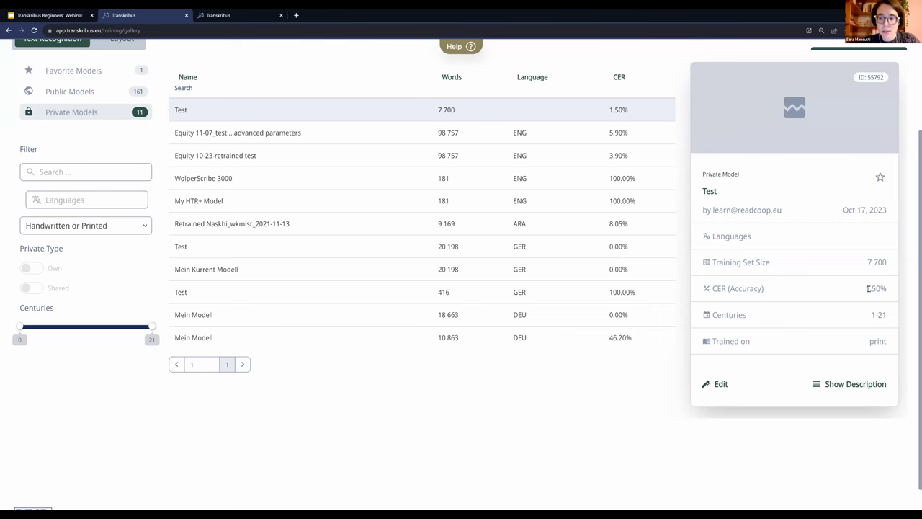
pyautogui.click(832, 387)
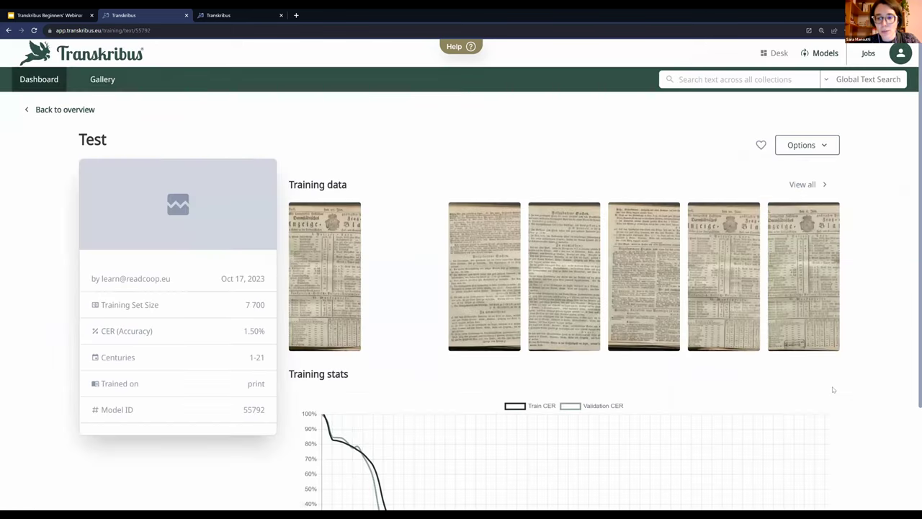
pyautogui.scroll(-3, 459, 294)
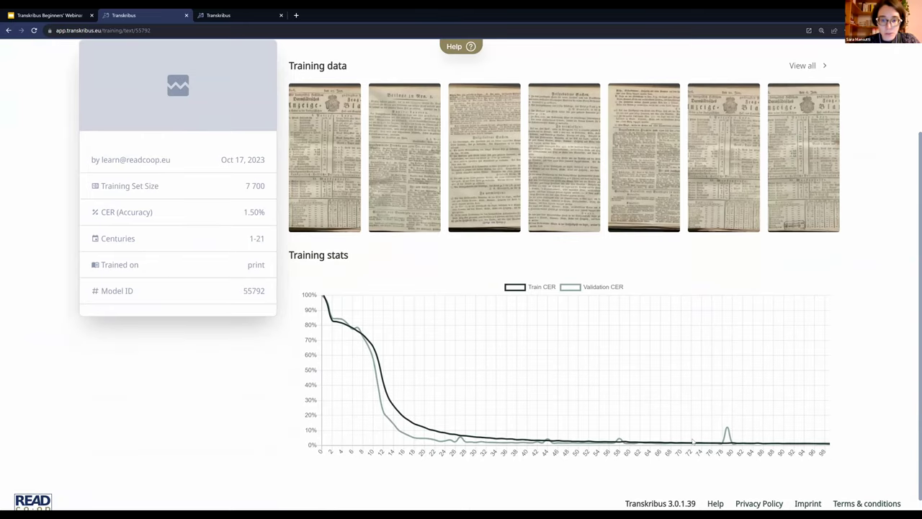
pyautogui.scroll(-1, 693, 441)
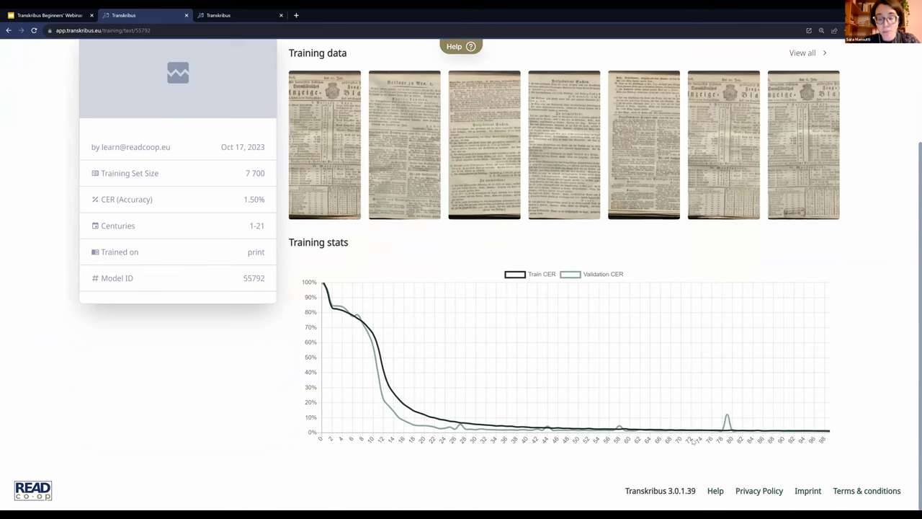
pyautogui.scroll(2, 694, 441)
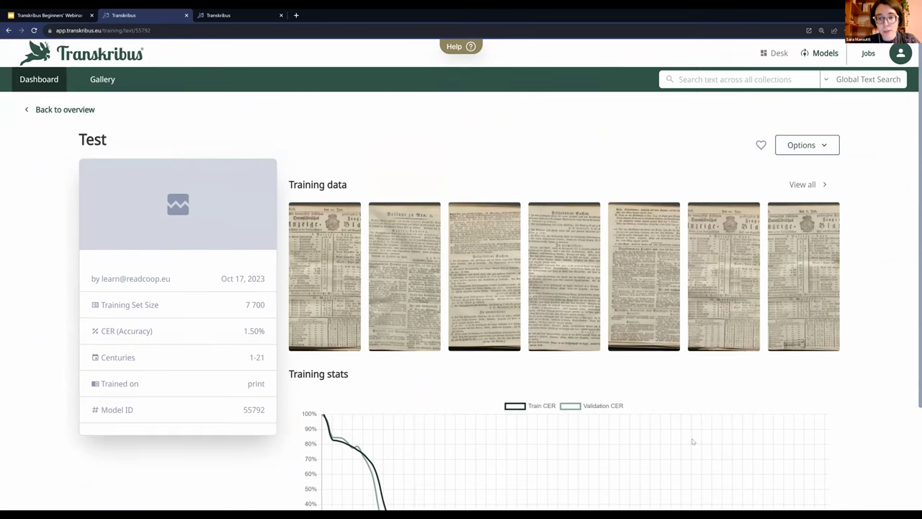
pyautogui.click(52, 110)
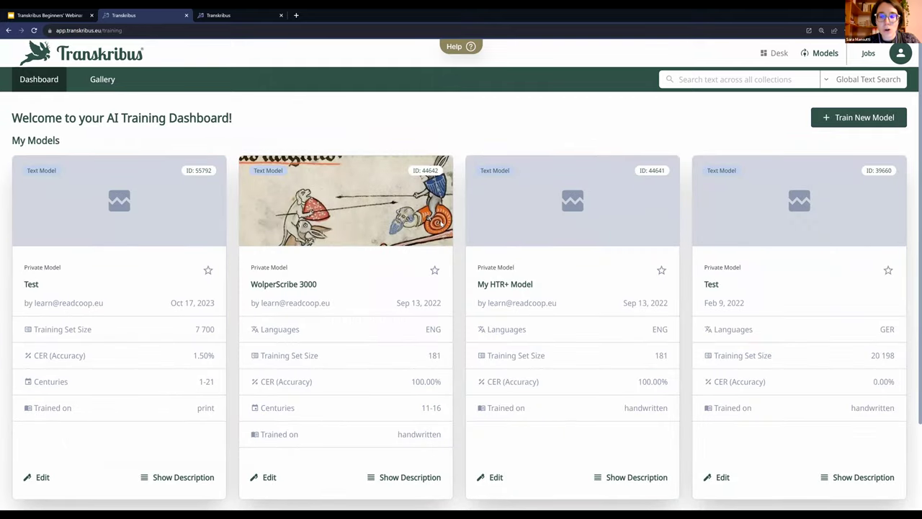